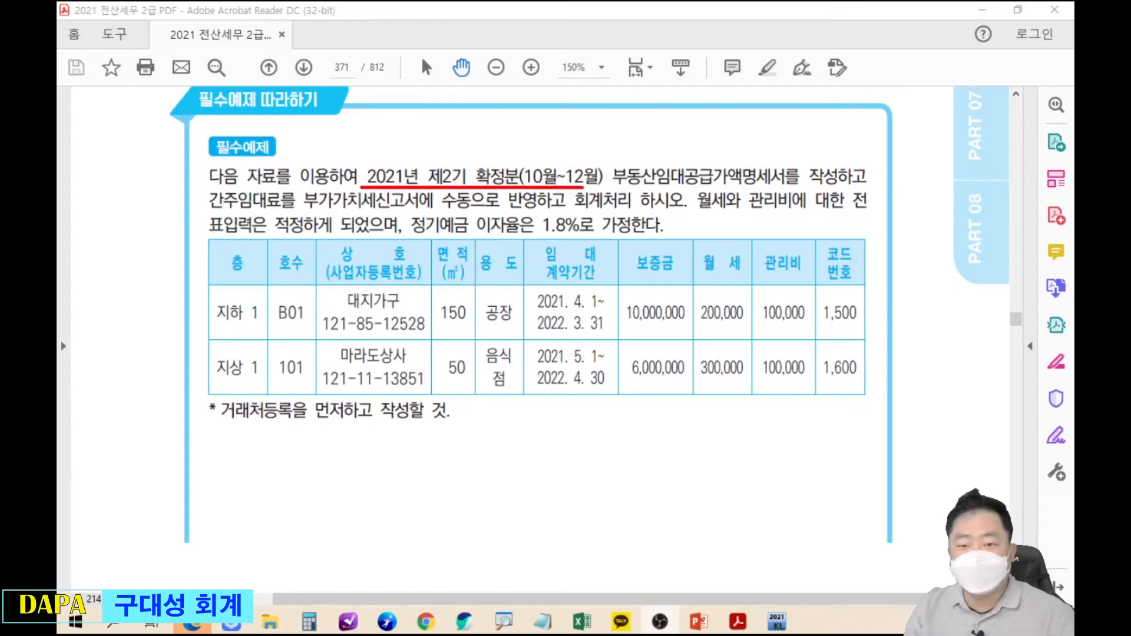
Annotate the exercise: the 2021 2기 확정 filing, the three task steps, and the 1.8% rate.
drag(387, 147, 404, 144)
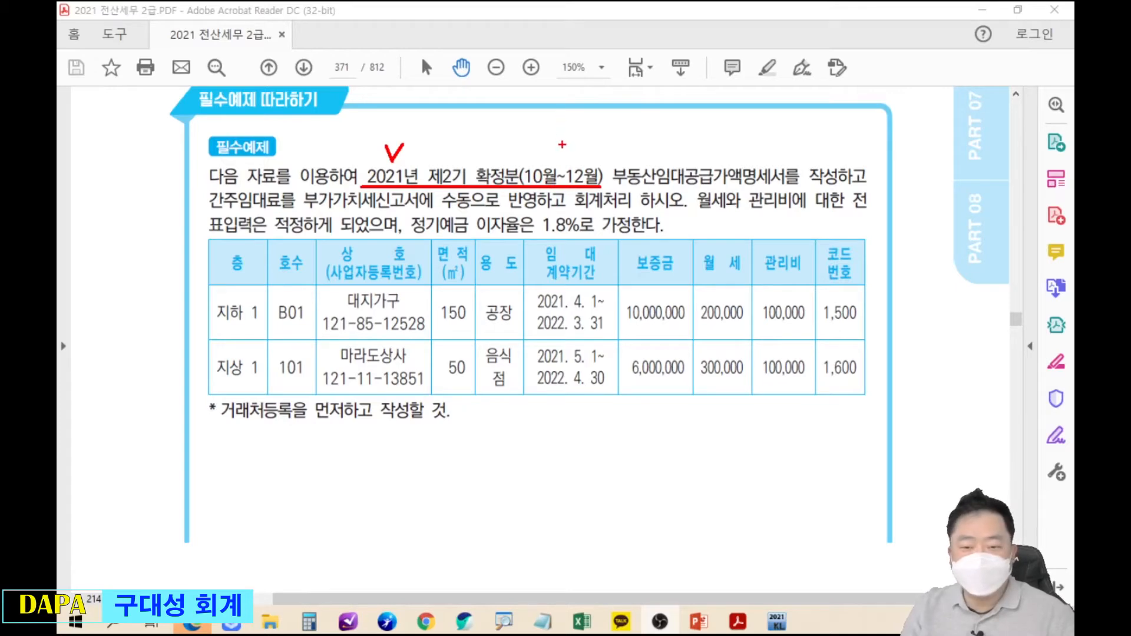
mouse_move(624, 148)
mouse_down()
mouse_move(656, 186)
mouse_move(842, 185)
mouse_up()
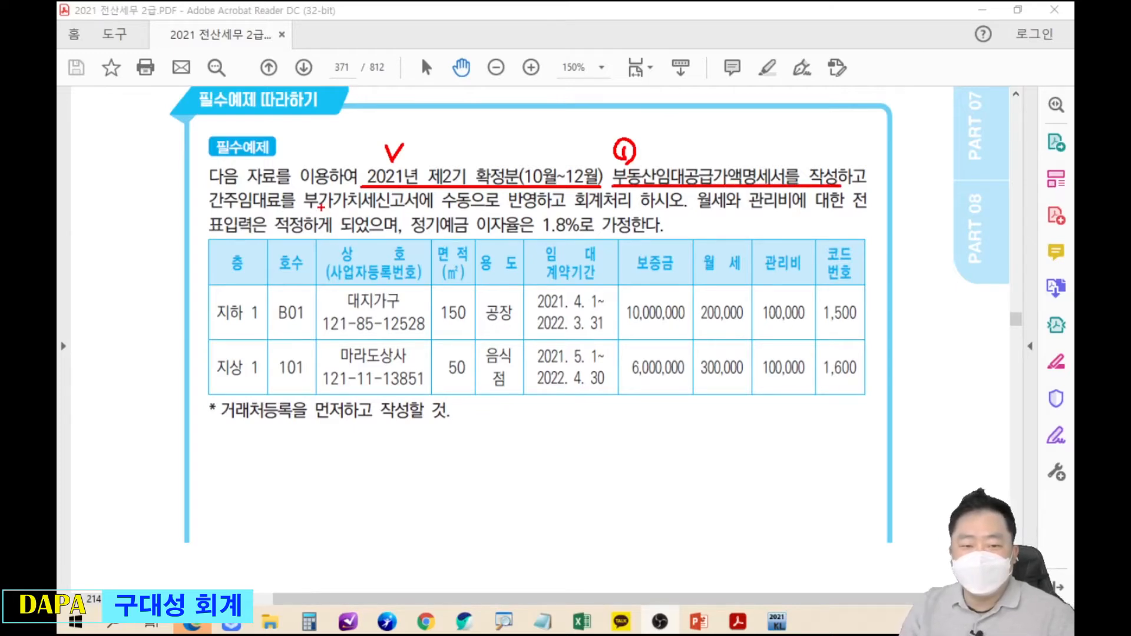
drag(440, 209, 544, 210)
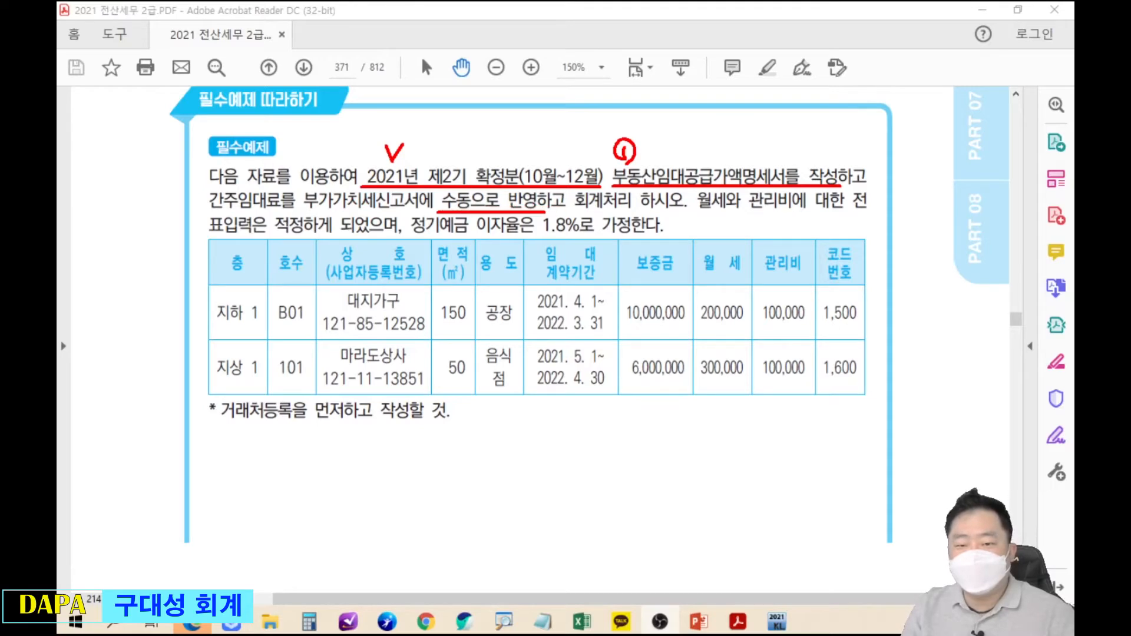
mouse_move(437, 195)
mouse_down()
mouse_move(448, 120)
mouse_move(466, 144)
mouse_move(471, 121)
mouse_up()
drag(575, 213, 688, 211)
mouse_move(571, 192)
mouse_down()
mouse_move(583, 113)
mouse_move(607, 94)
mouse_move(598, 122)
mouse_up()
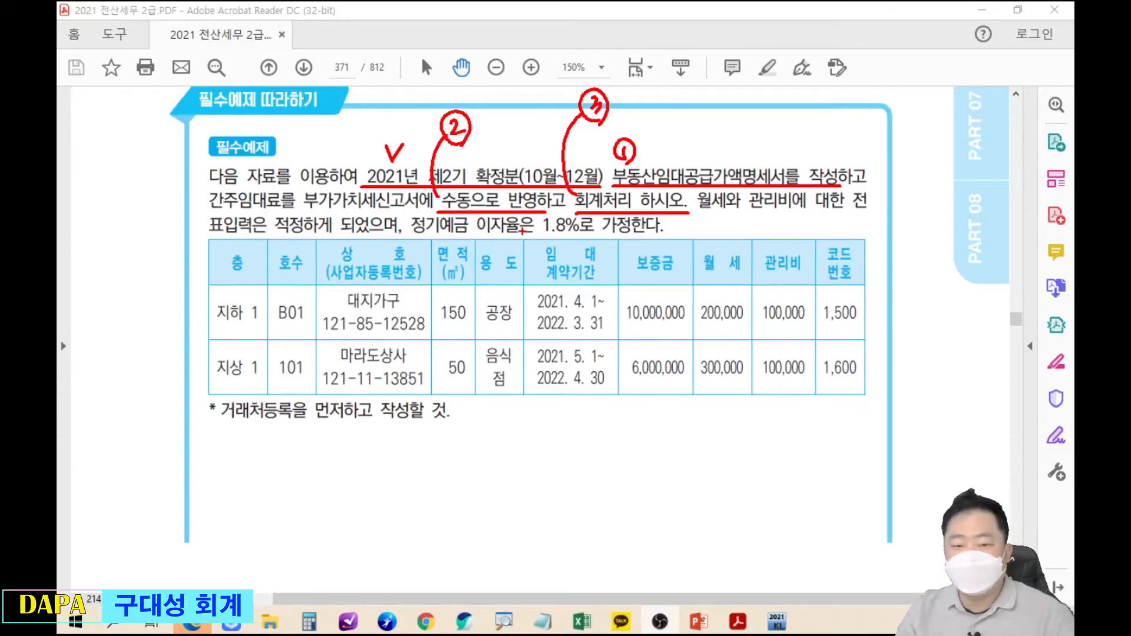
drag(531, 240, 608, 236)
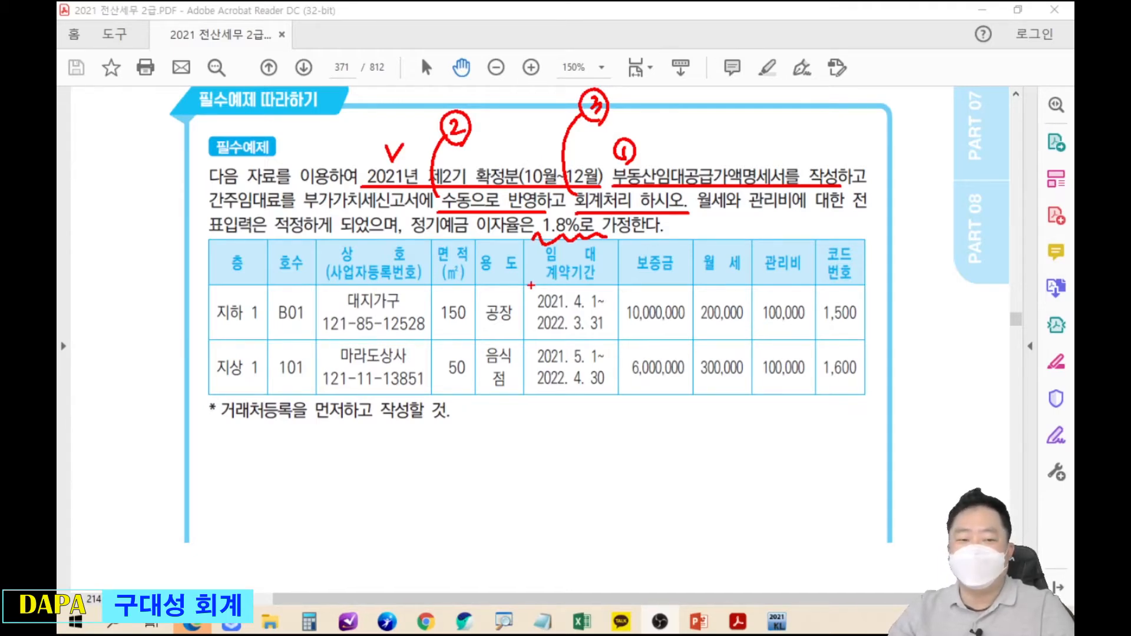
key(Escape)
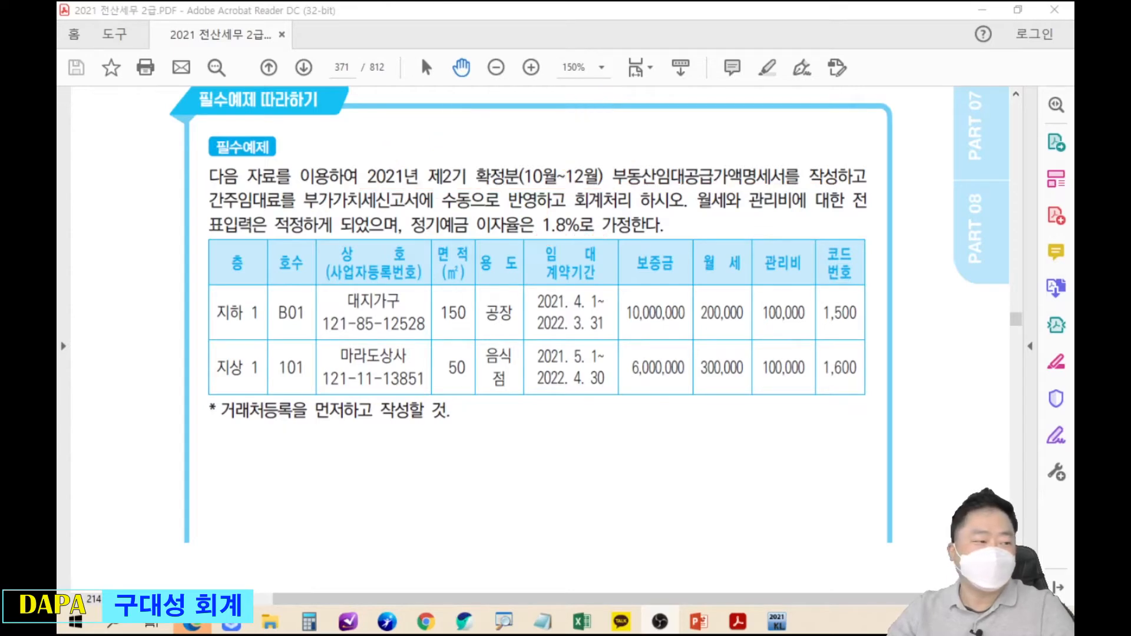
scroll(500, 295, down, 3)
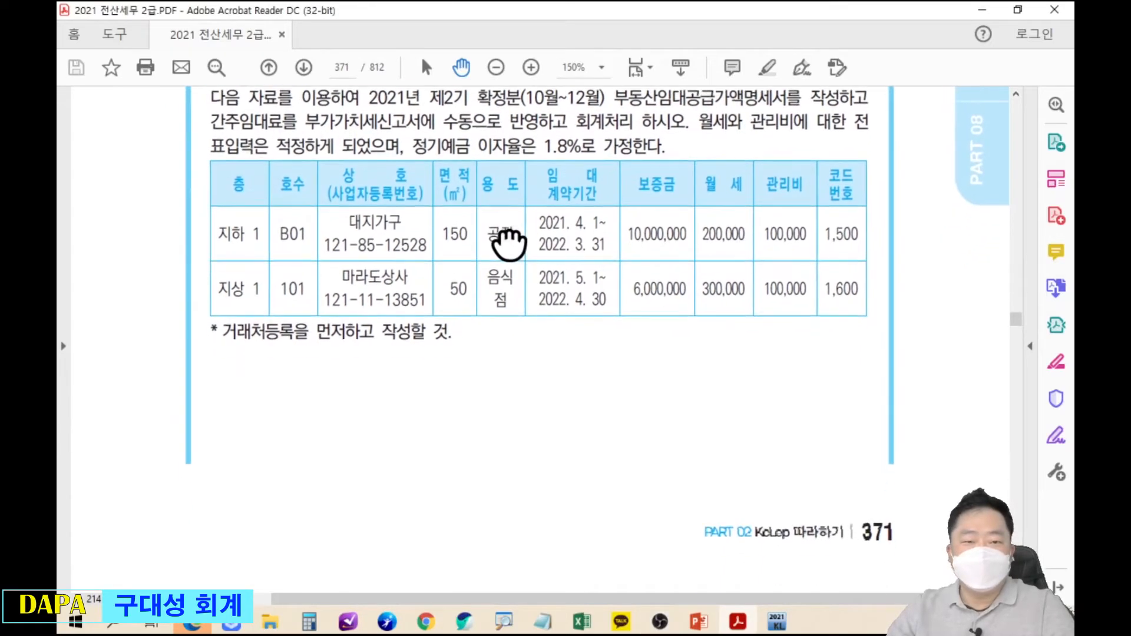
Open 부동산임대공급가액명세서 from the 부가가치 menu for the October–December (end month 12) period.
key(alt+Tab)
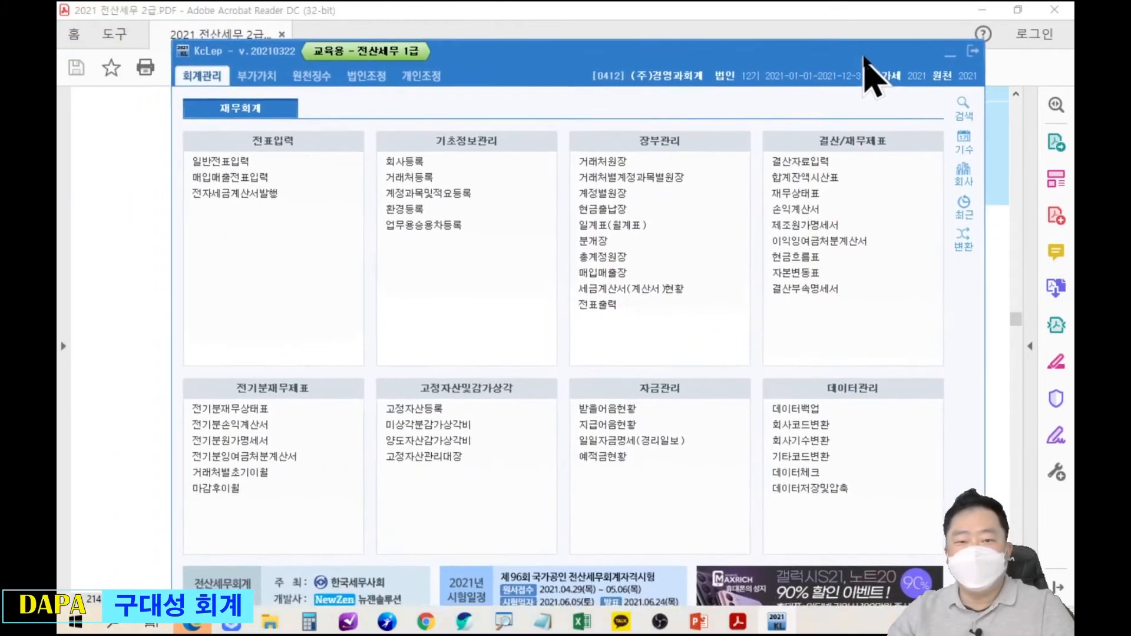
click(266, 58)
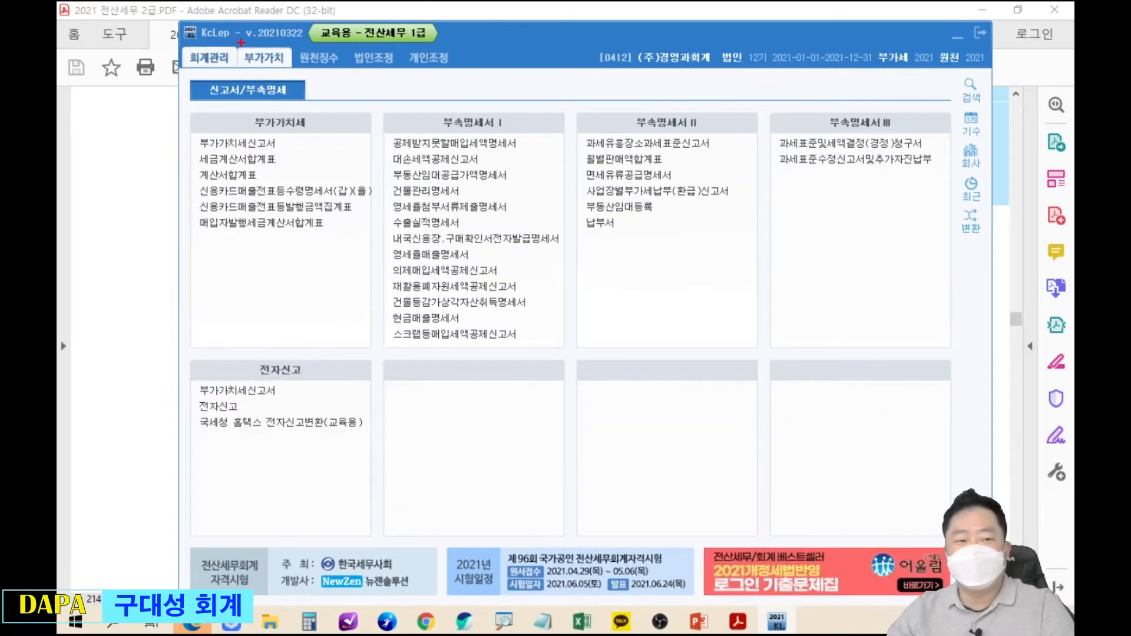
mouse_move(229, 34)
mouse_down()
mouse_move(300, 76)
mouse_move(360, 146)
mouse_move(302, 87)
mouse_move(341, 138)
mouse_move(522, 188)
mouse_up()
drag(519, 188, 581, 273)
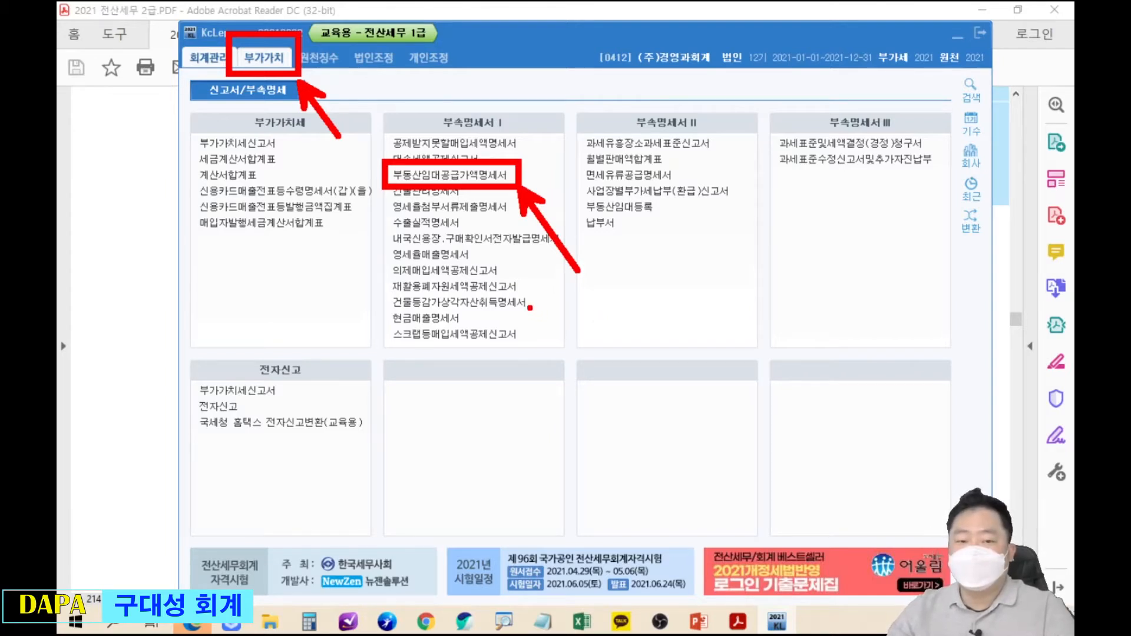
key(Escape)
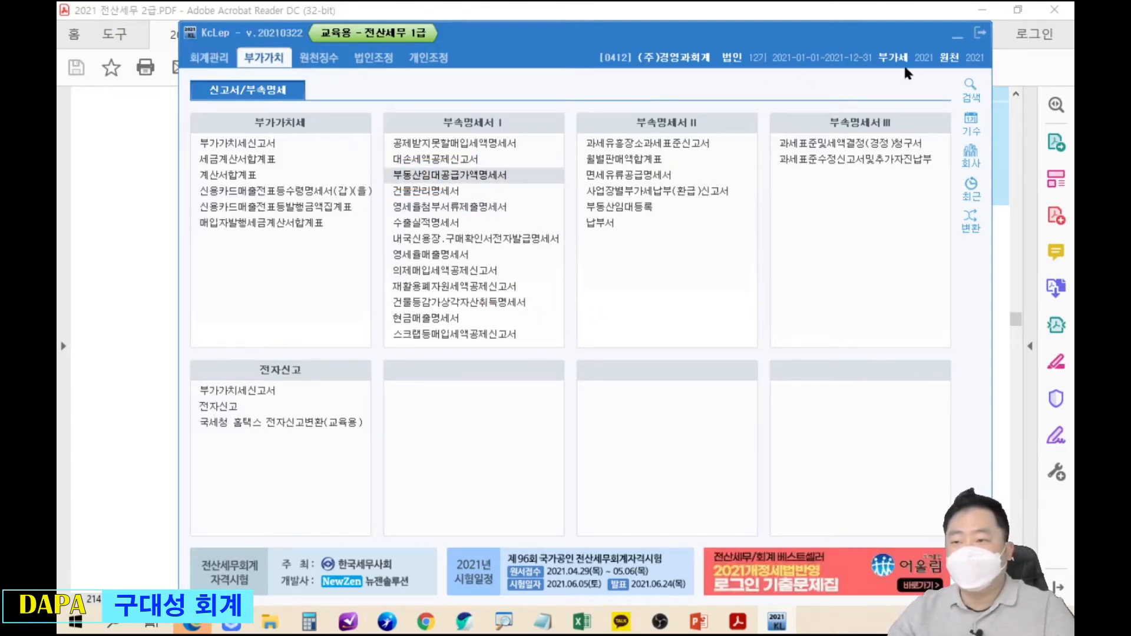
click(958, 38)
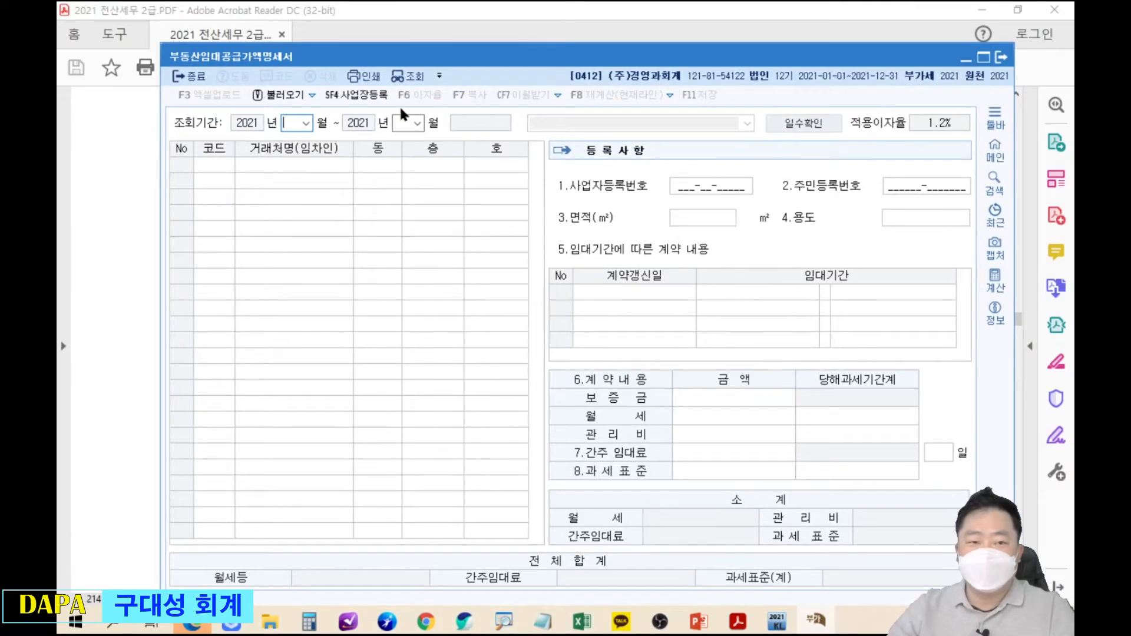
drag(432, 56, 451, 128)
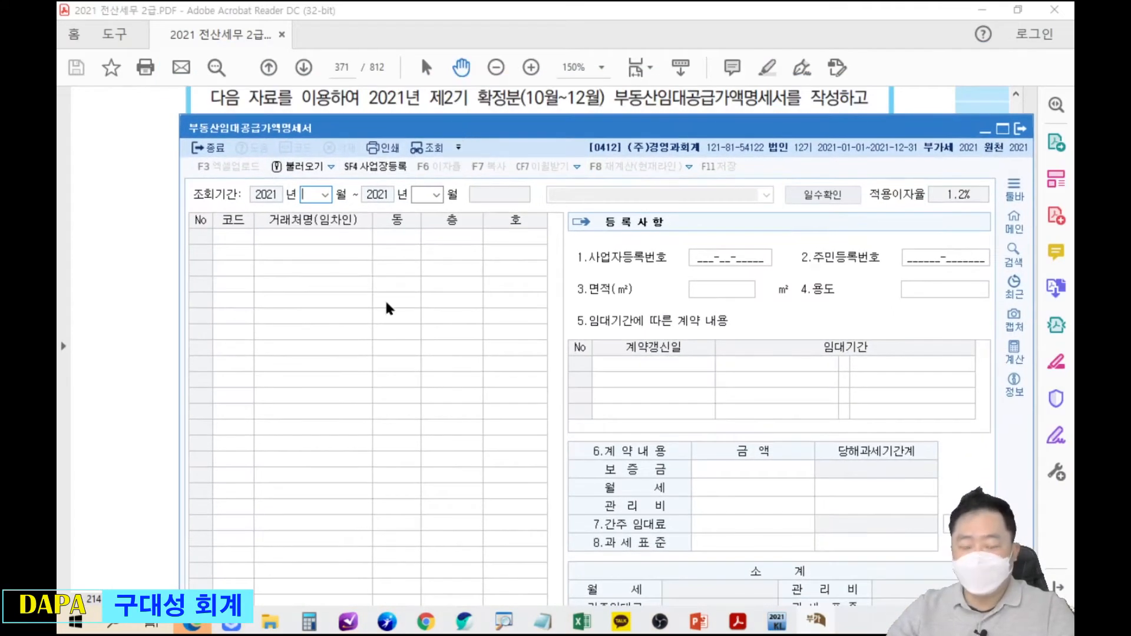
text(12)
key(Return)
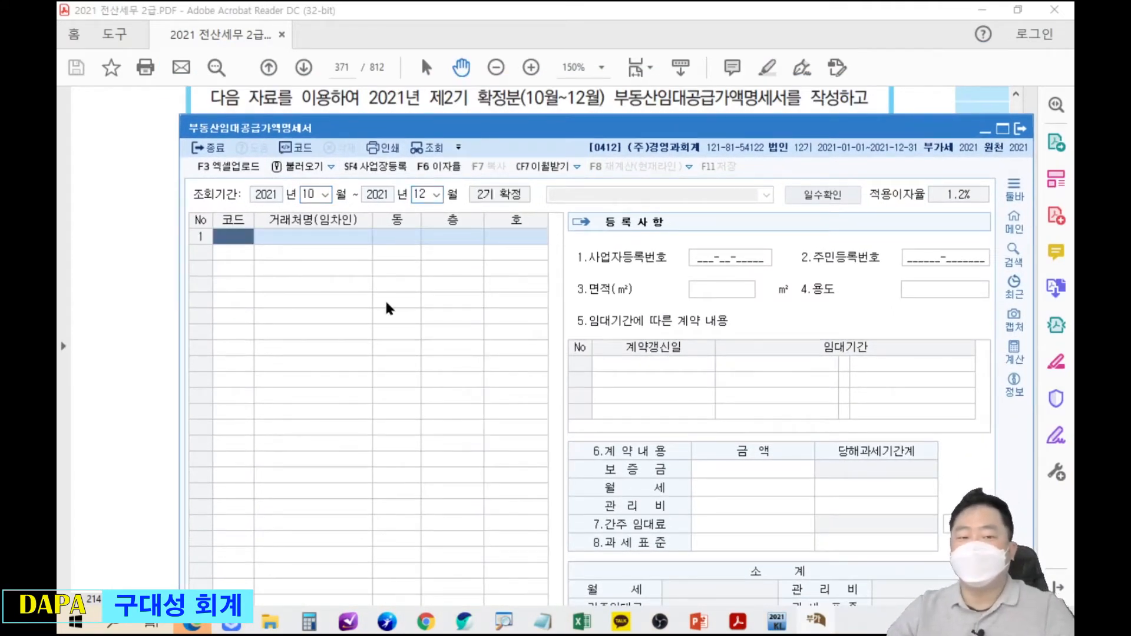
Highlight the exercise note saying tenants must first be registered as customers.
drag(581, 128, 579, 47)
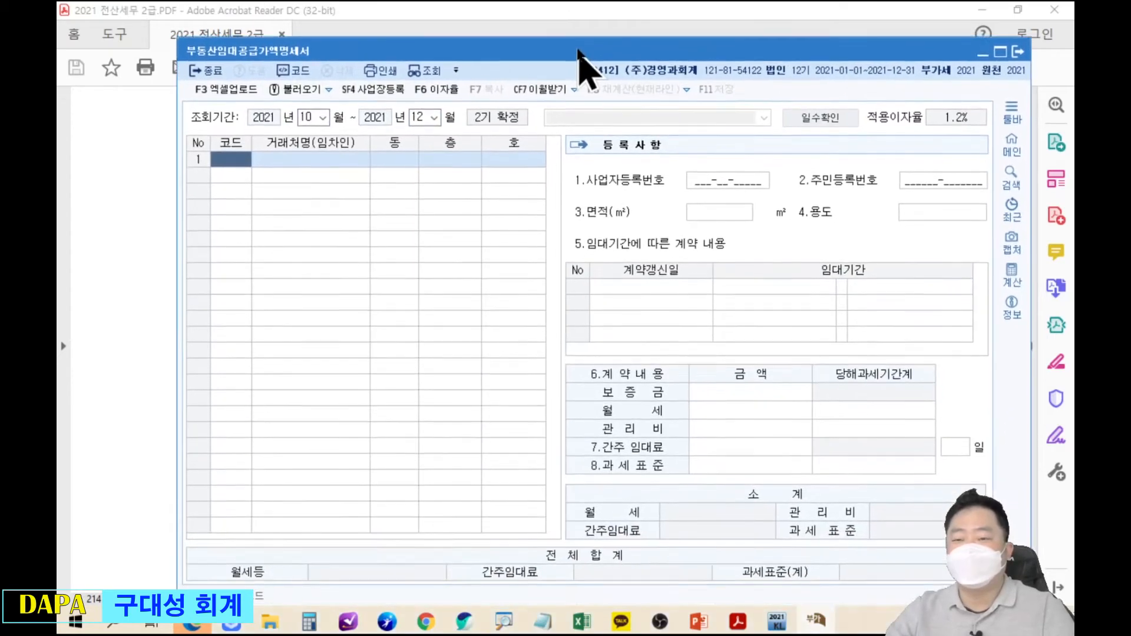
click(136, 195)
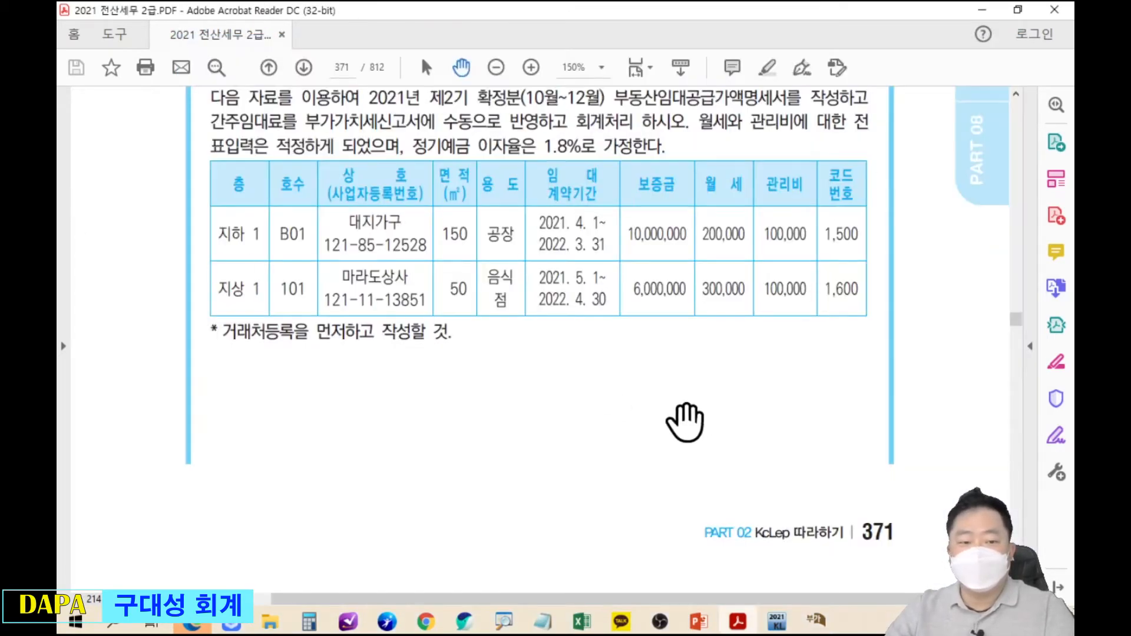
mouse_move(207, 312)
mouse_down()
mouse_move(278, 346)
mouse_move(351, 349)
mouse_move(414, 423)
mouse_up()
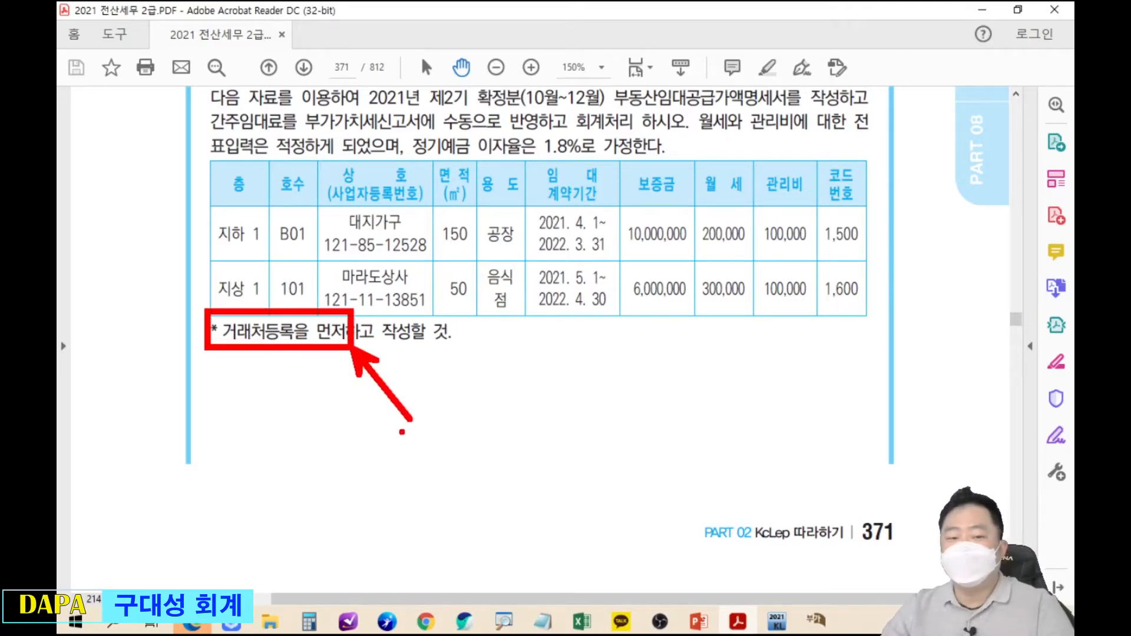
key(Escape)
key(alt+Tab)
drag(152, 189, 862, 187)
Register customer 대지가구 (code 01500) in 거래처등록 with its business registration number.
click(200, 186)
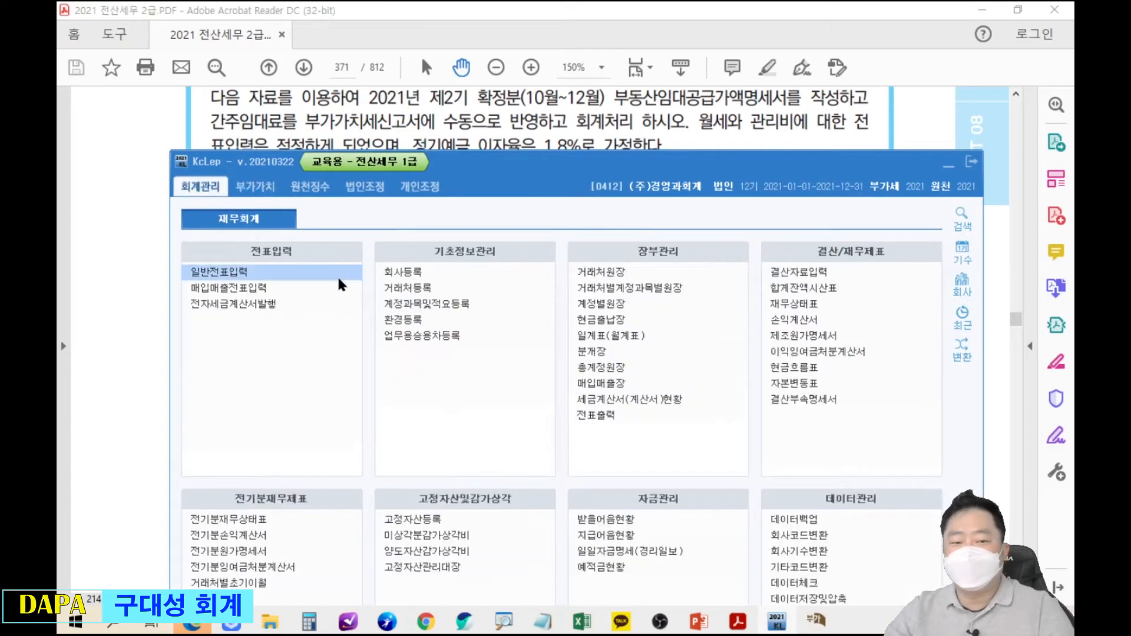
mouse_move(371, 273)
mouse_down()
mouse_move(448, 300)
mouse_move(508, 377)
mouse_up()
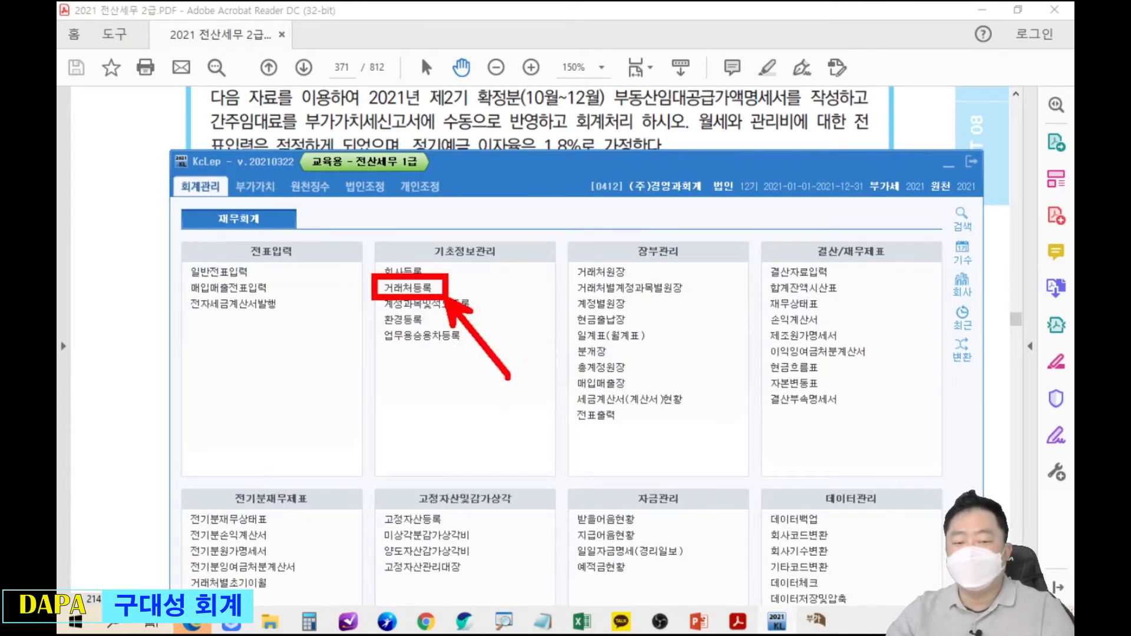
key(Escape)
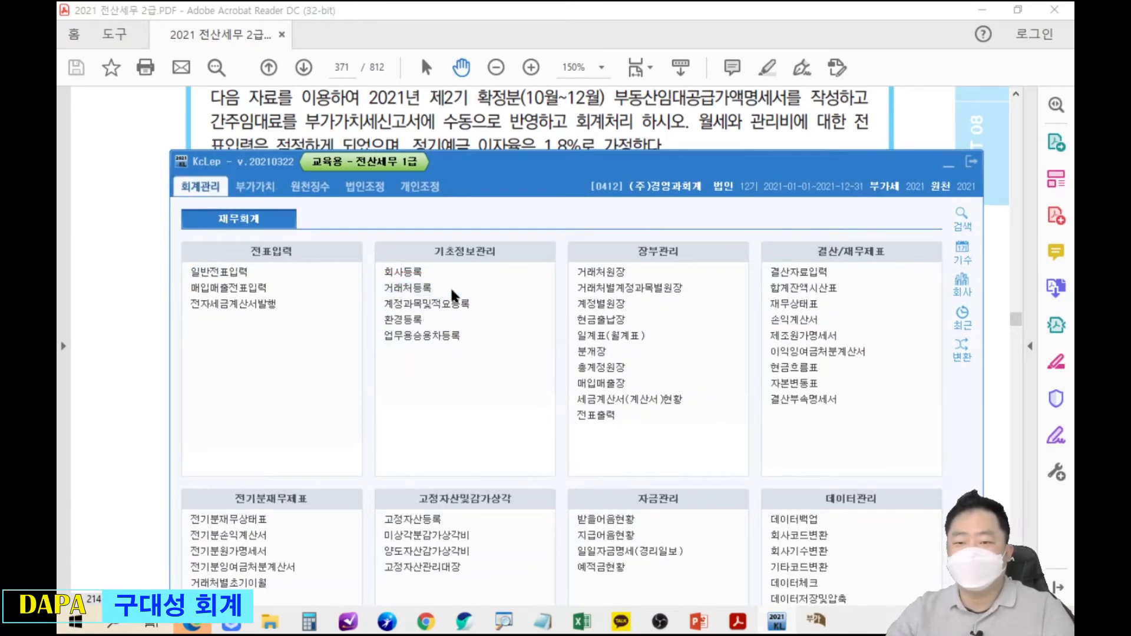
click(948, 163)
drag(807, 71, 816, 277)
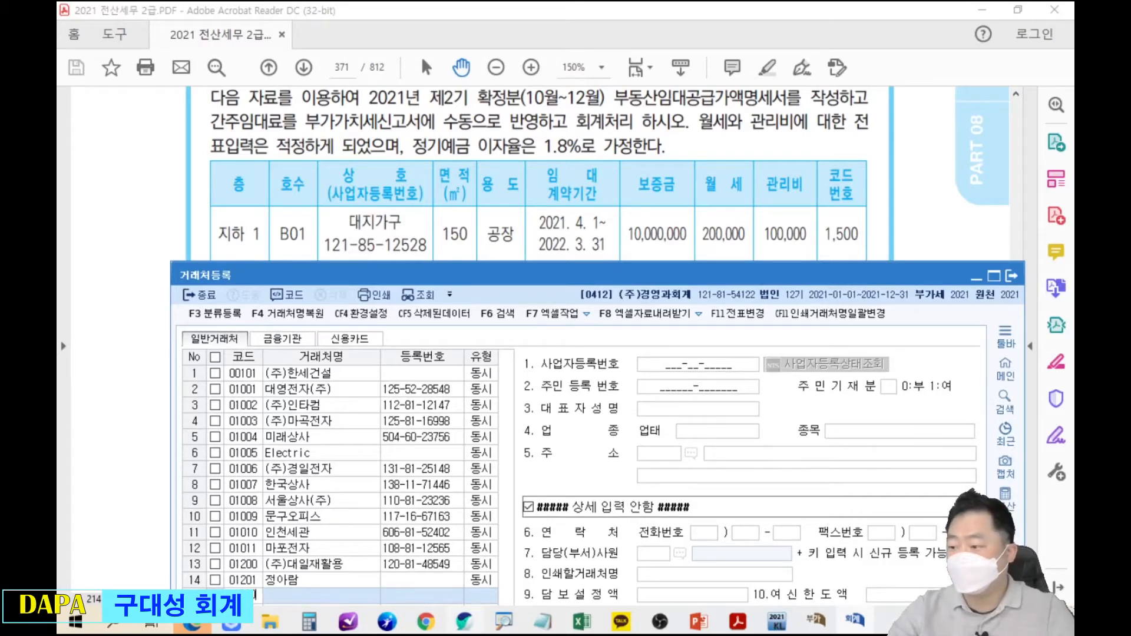
key(Return)
text(대지가구)
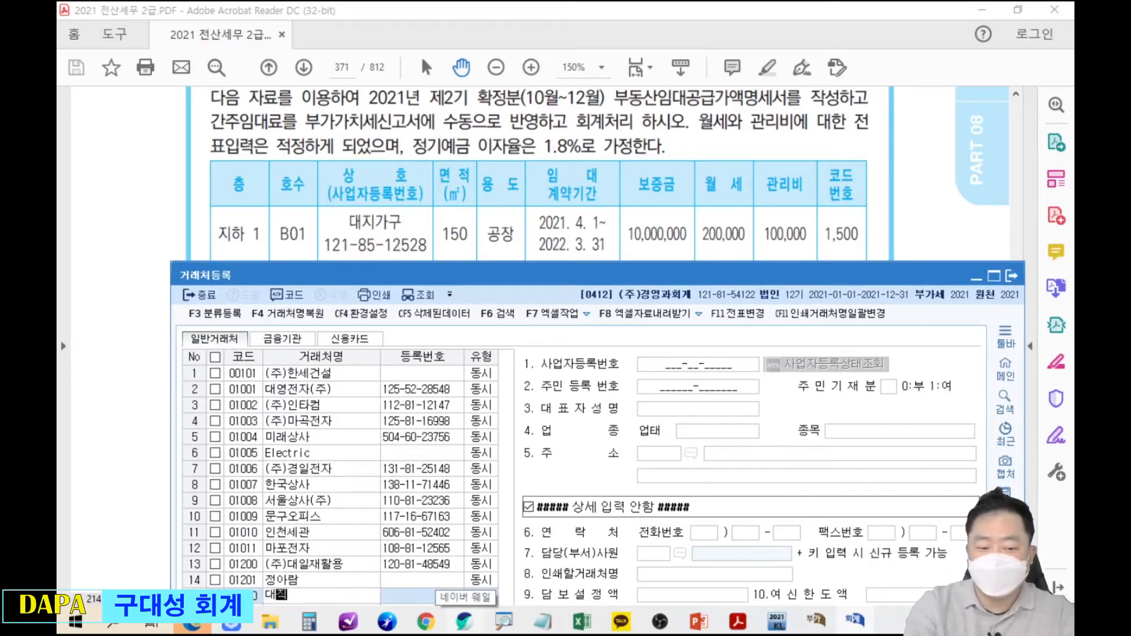
key(Return)
key(Return)
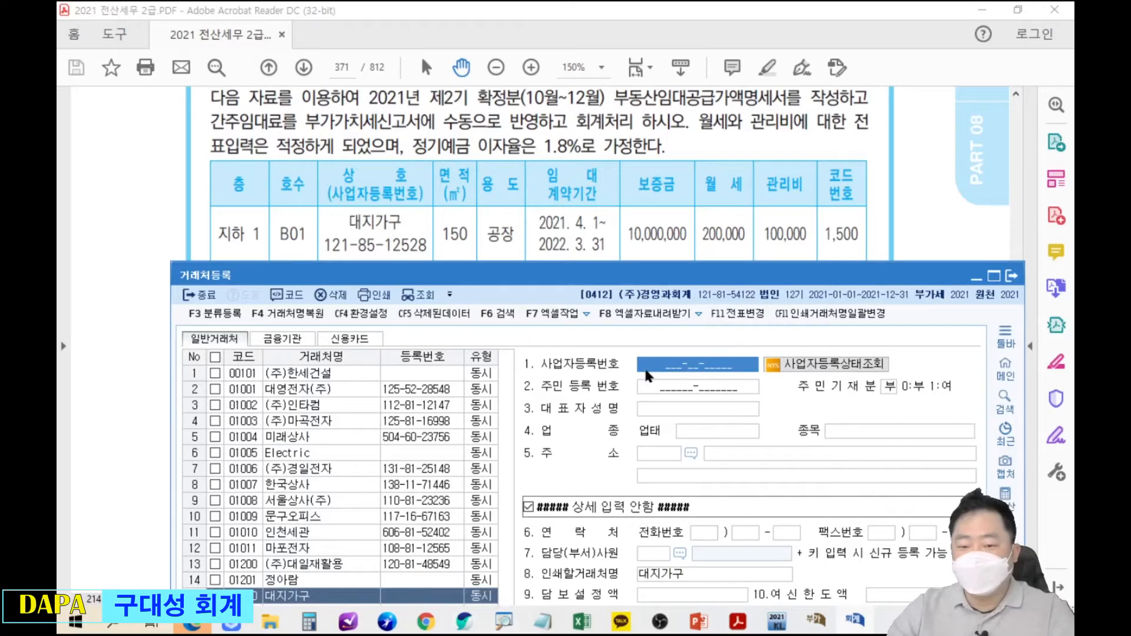
Add customer 마라도상사 as code 01600 with its business registration number, then close the register.
key(Return)
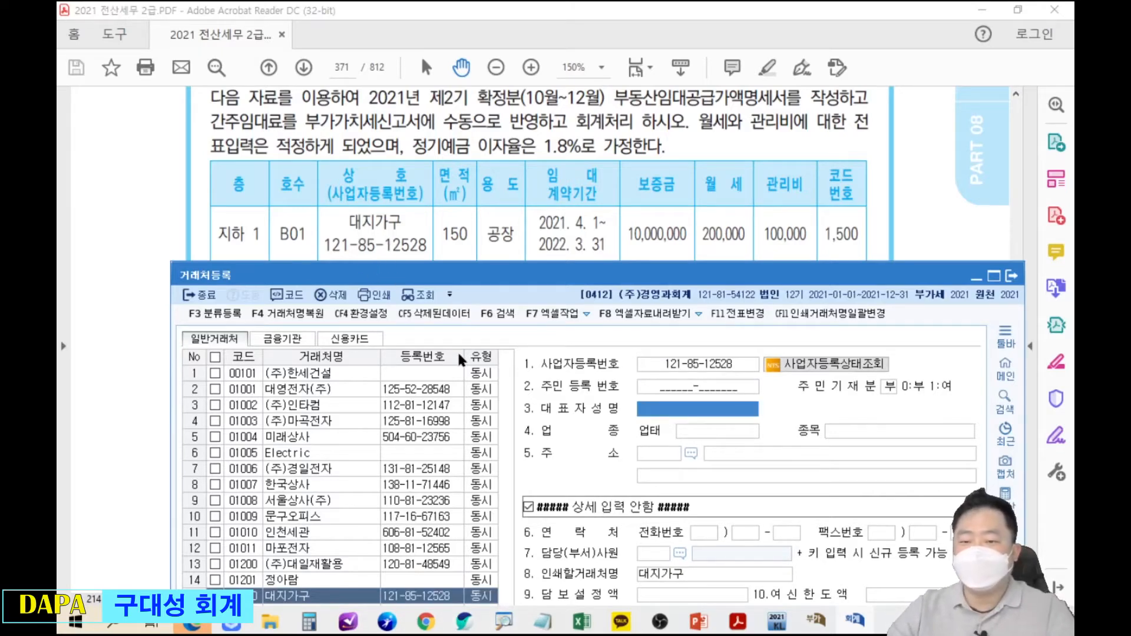
click(515, 237)
scroll(522, 294, down, 3)
scroll(525, 265, down, 2)
key(alt+Tab)
drag(562, 263, 548, 178)
click(359, 508)
text(01600)
key(Return)
text(마라도상사)
key(Return)
key(Return)
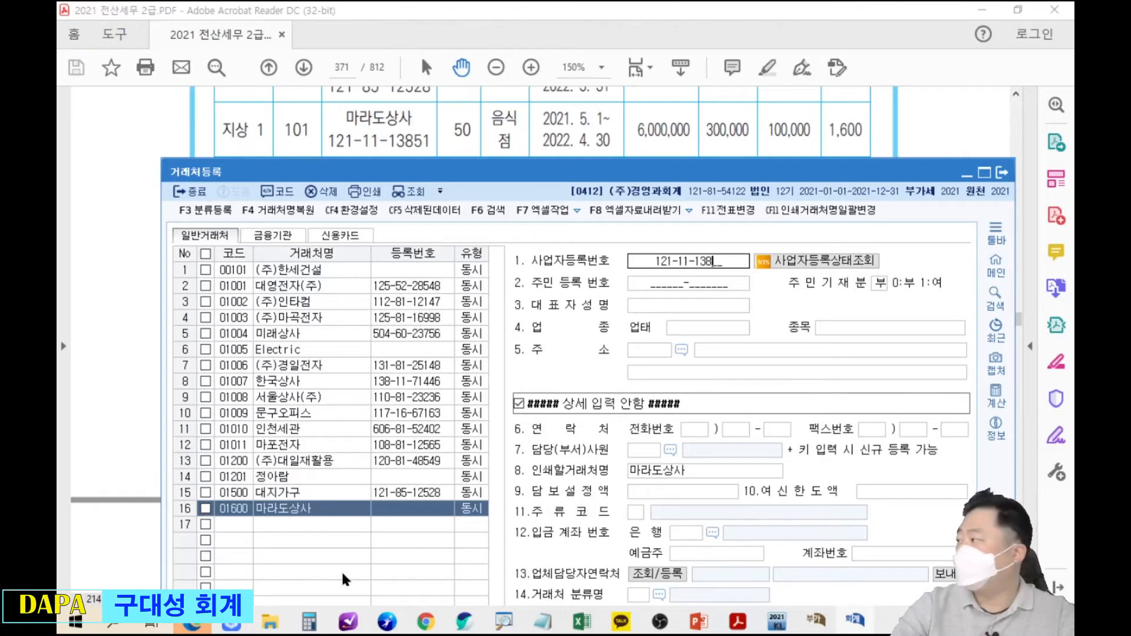
key(Return)
key(Return)
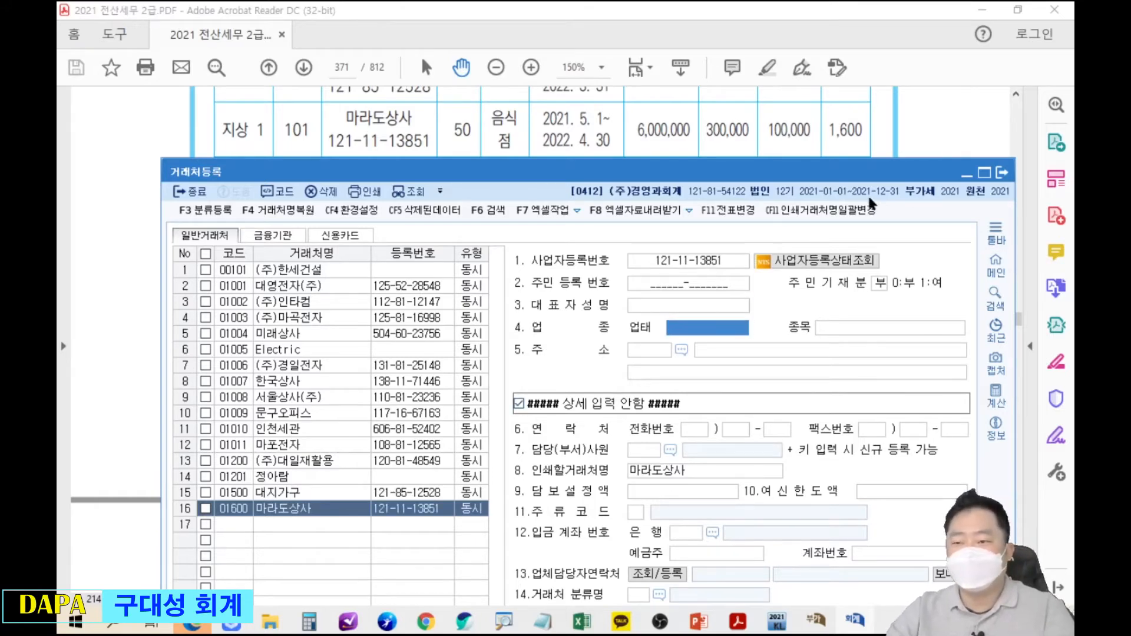
click(1002, 172)
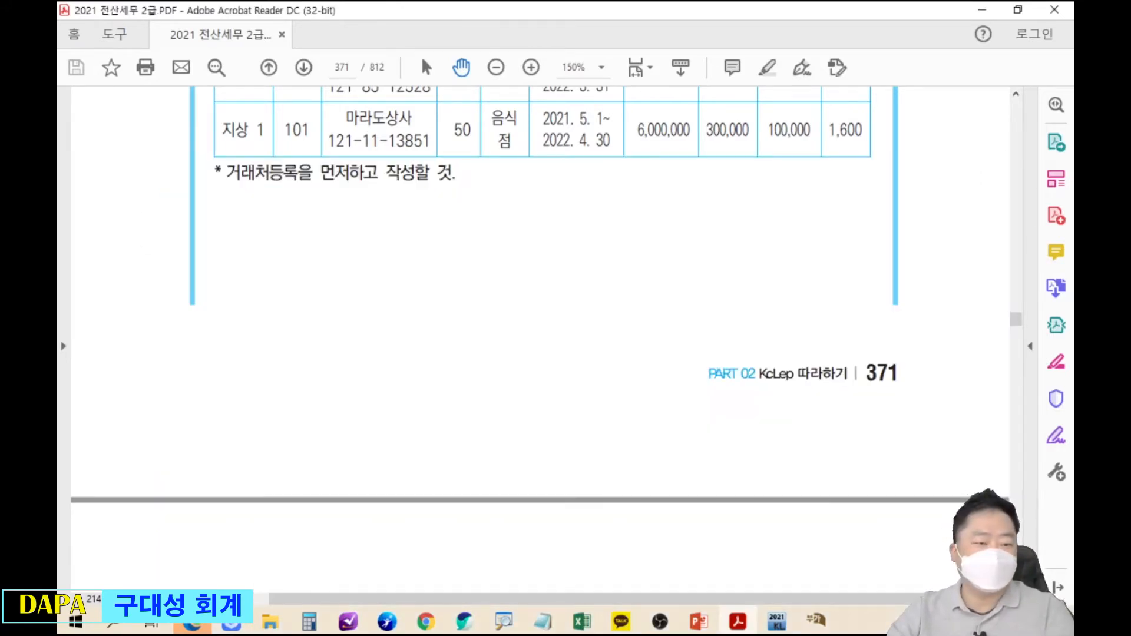
Look up 대지 with F2 and set 01500 대지가구 as the row 1 tenant.
click(815, 619)
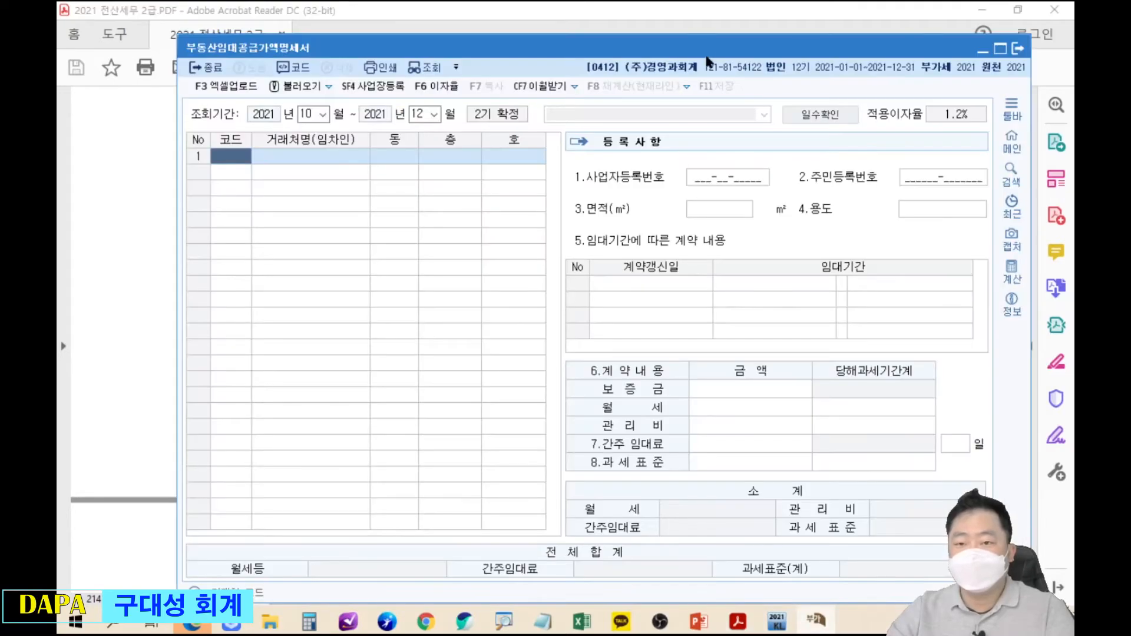
drag(707, 65, 682, 189)
click(652, 114)
drag(652, 114, 653, 198)
key(alt+Tab)
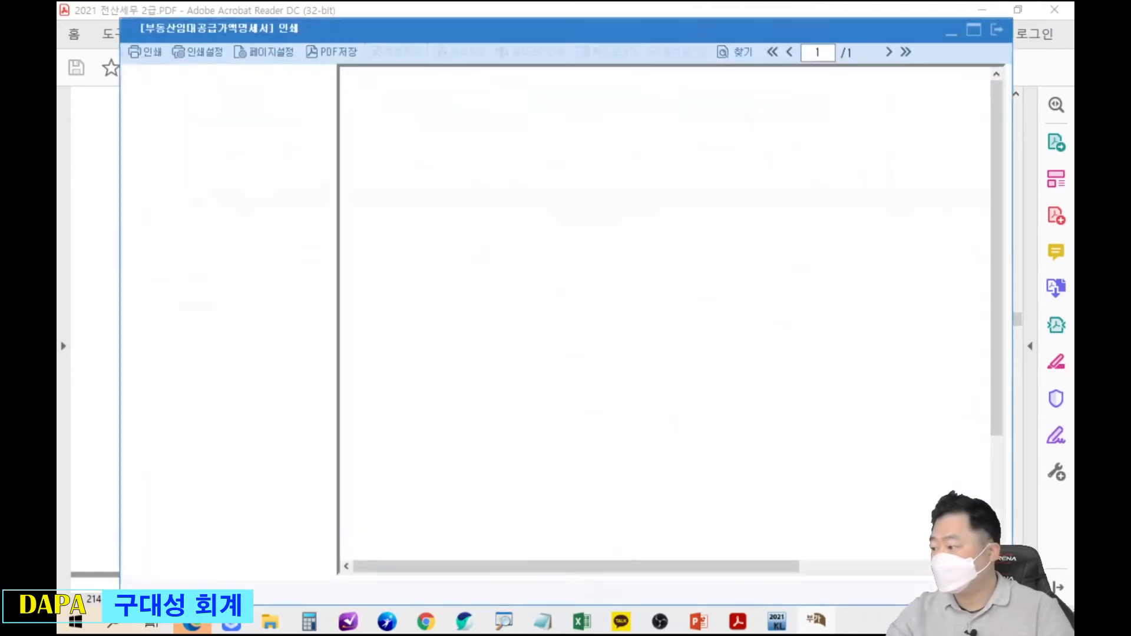
key(Escape)
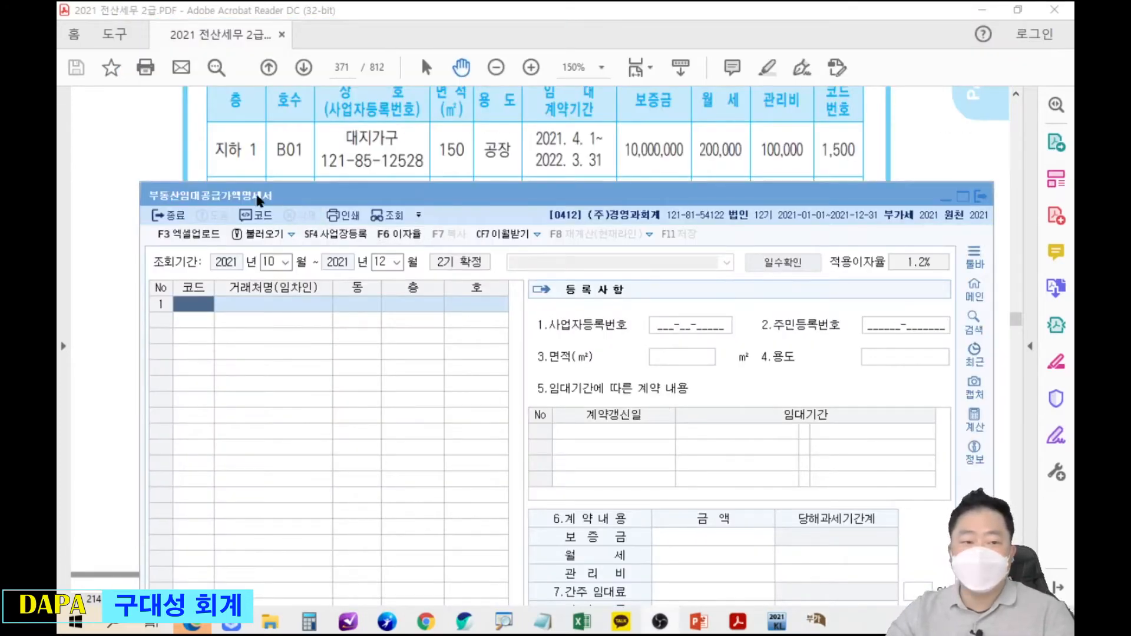
drag(278, 196, 280, 196)
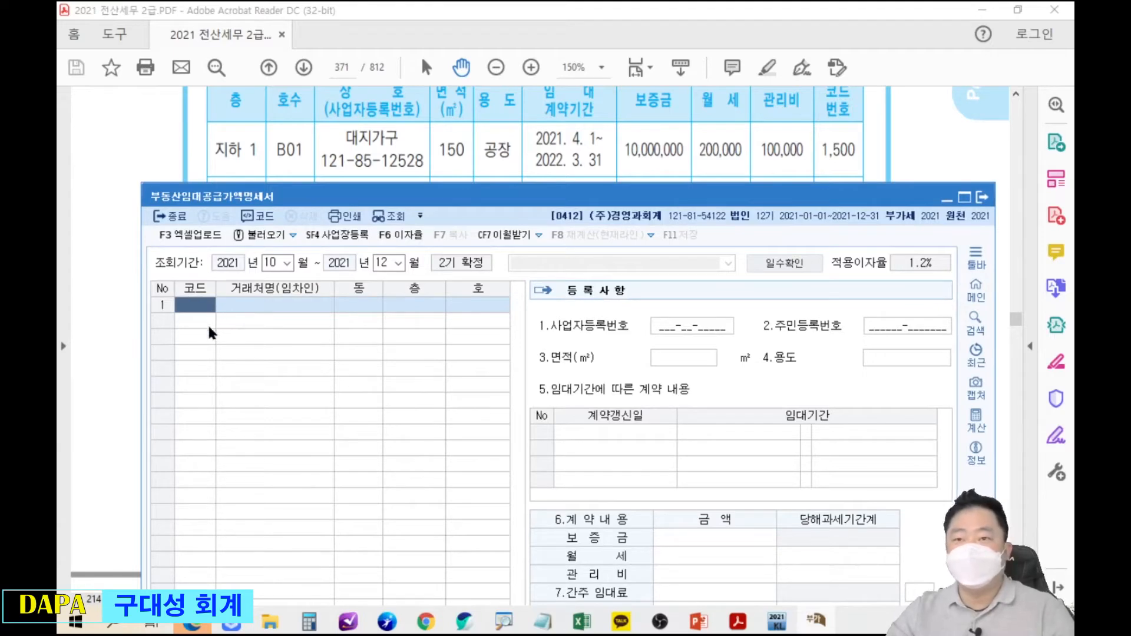
key(F2)
text(대지)
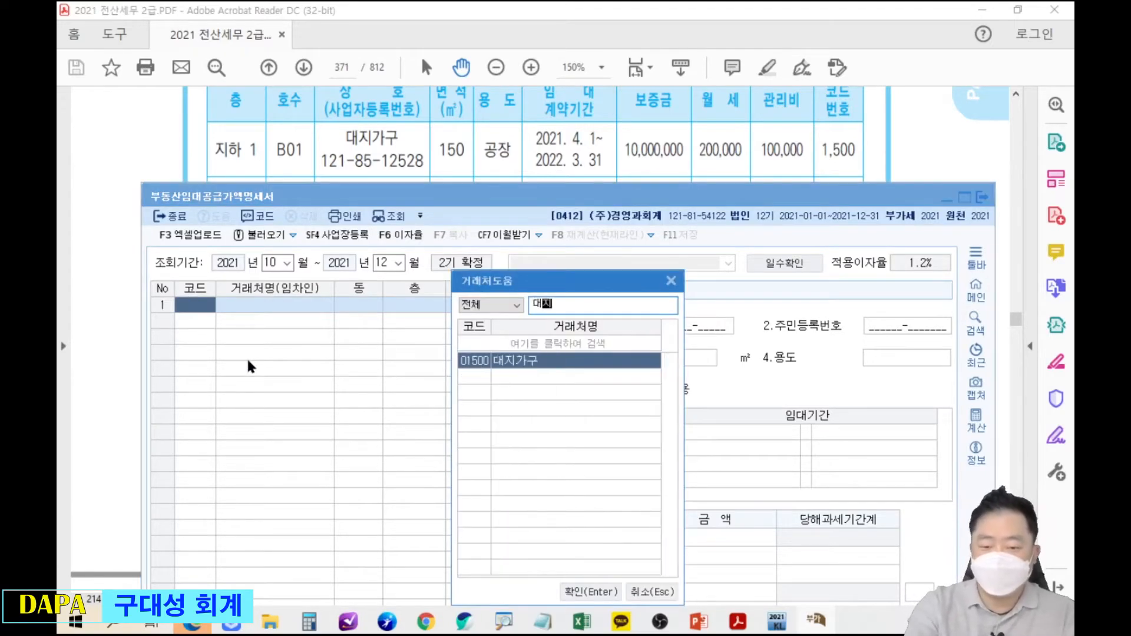
key(Return)
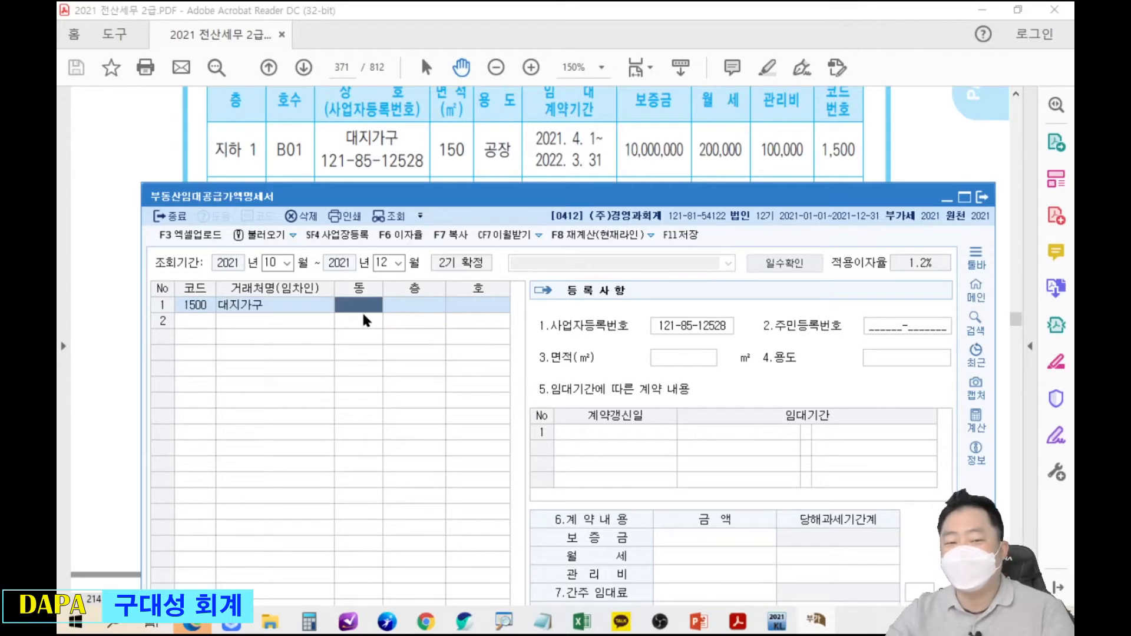
key(Return)
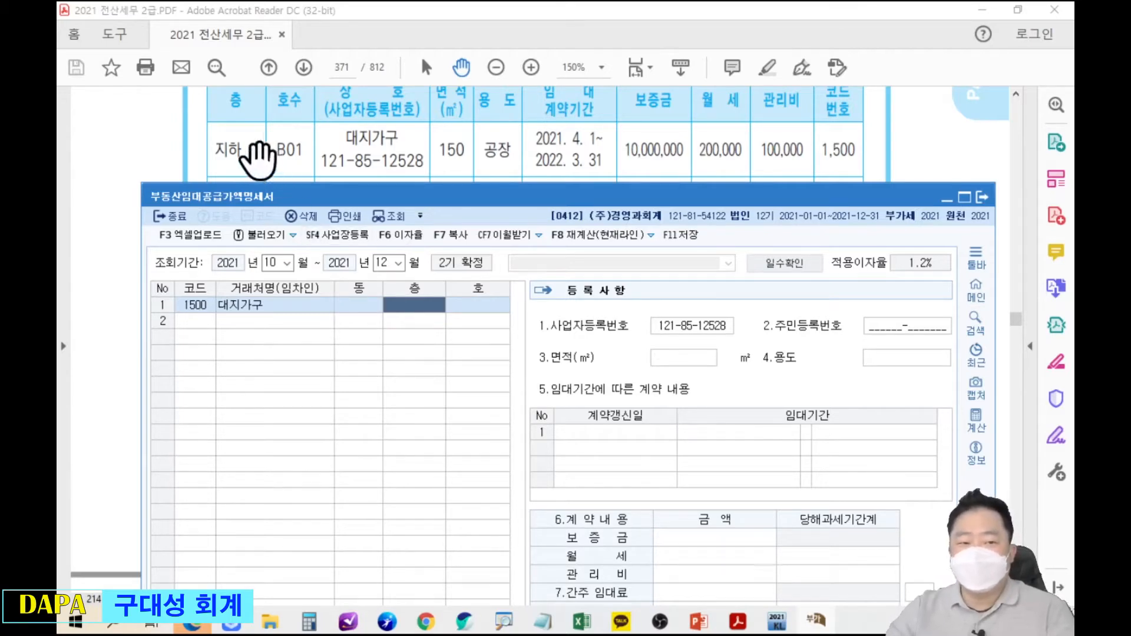
Annotate the 층 cell and its input hint showing a hyphen is allowed.
drag(438, 203, 453, 23)
drag(392, 102, 400, 101)
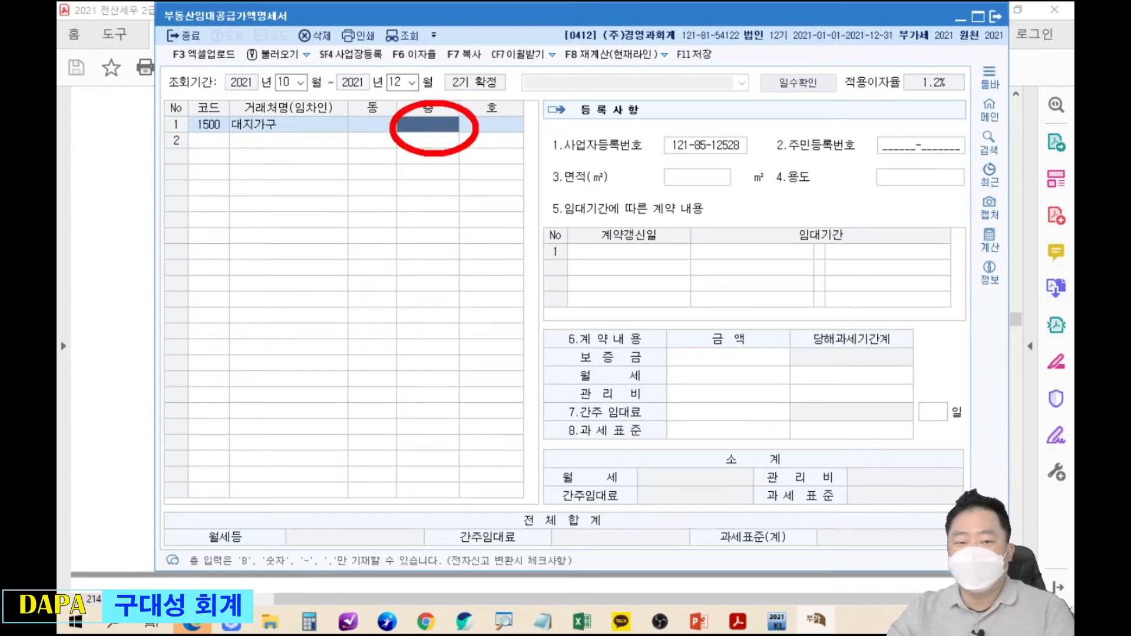
mouse_move(417, 157)
mouse_down()
mouse_move(254, 541)
mouse_move(250, 589)
mouse_move(264, 585)
mouse_up()
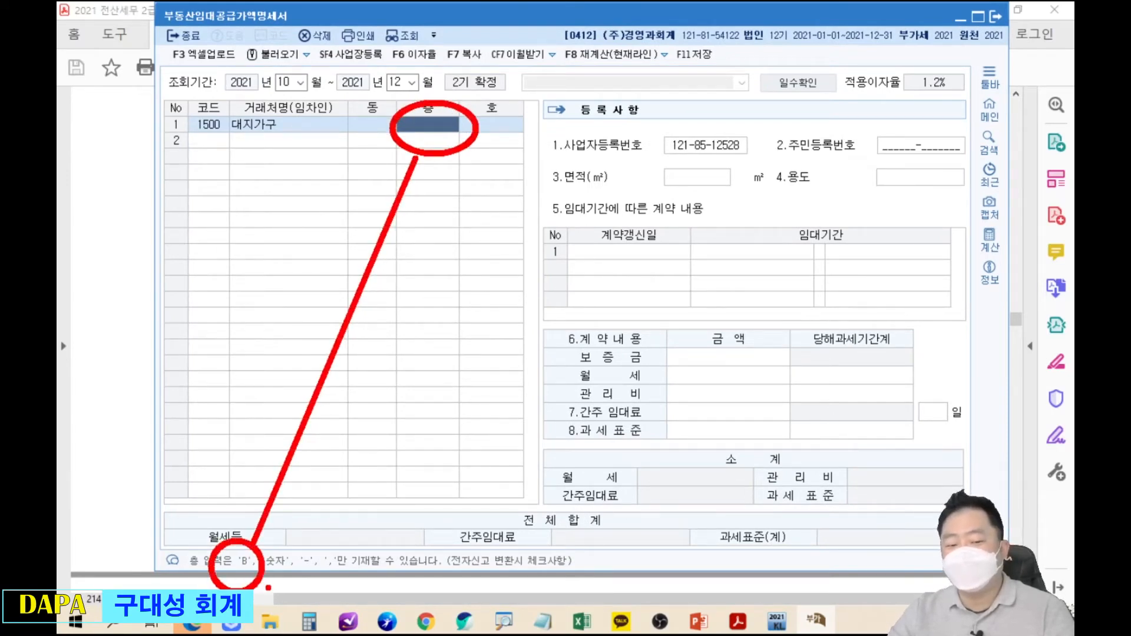
drag(294, 534, 335, 591)
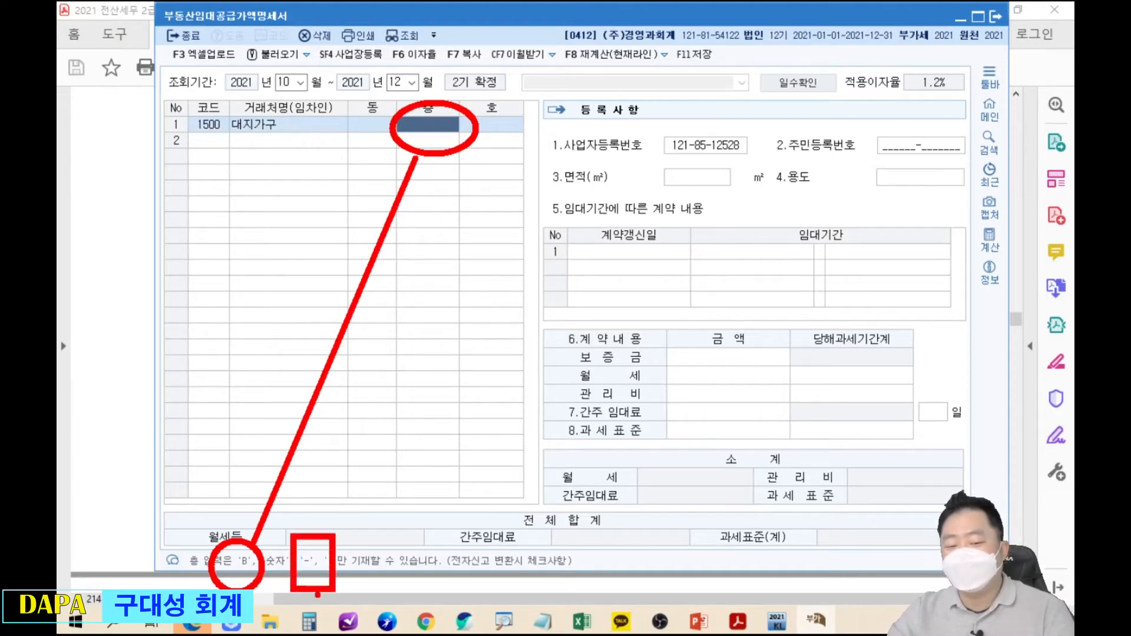
key(Escape)
drag(653, 21, 646, 185)
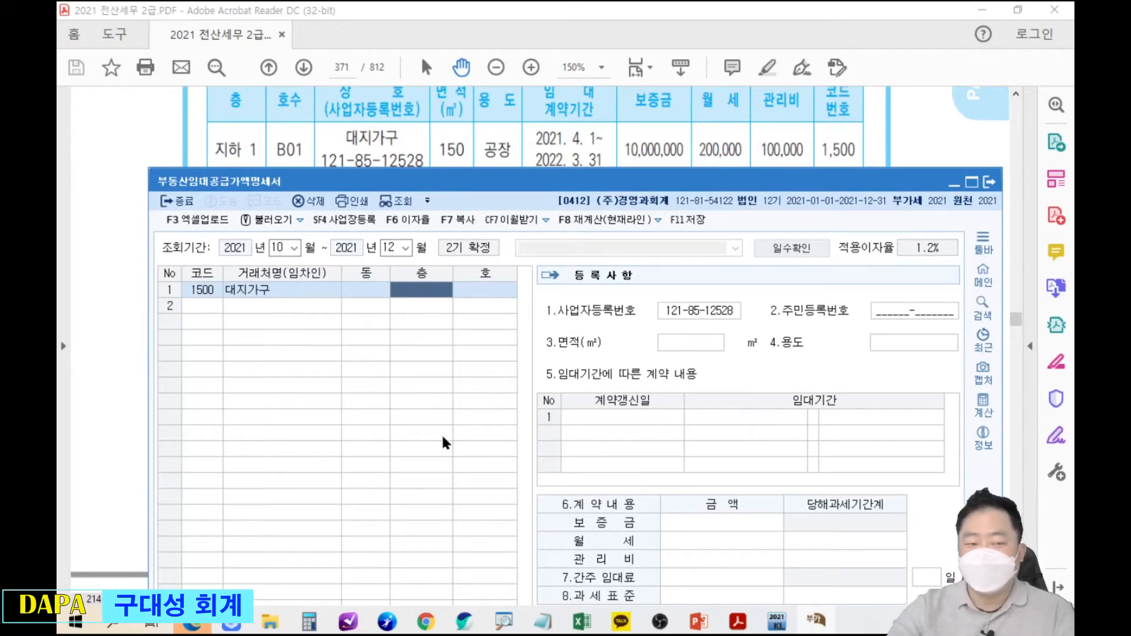
Enter floor -1 and unit B01 for 대지가구 in row 1.
key(Return)
text(-)
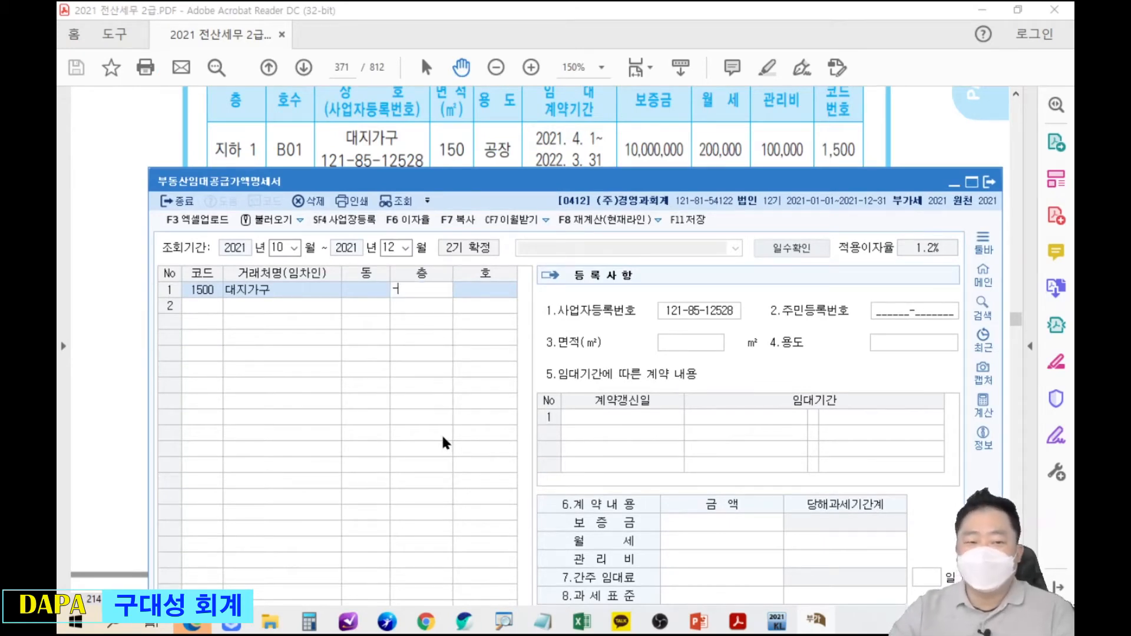
text(1)
key(Return)
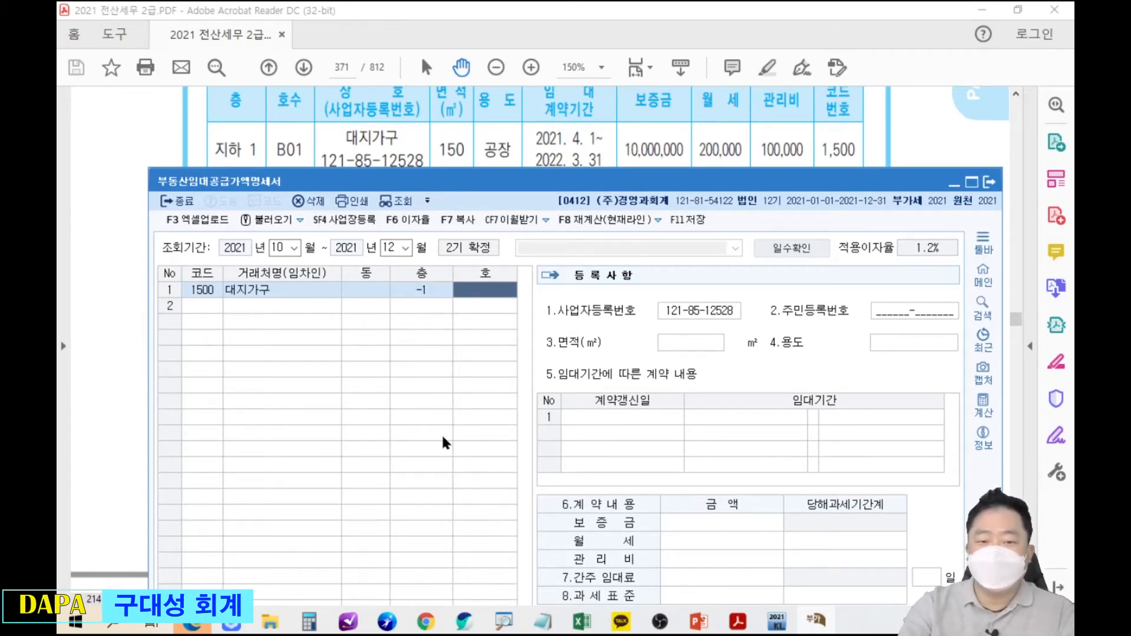
key(Return)
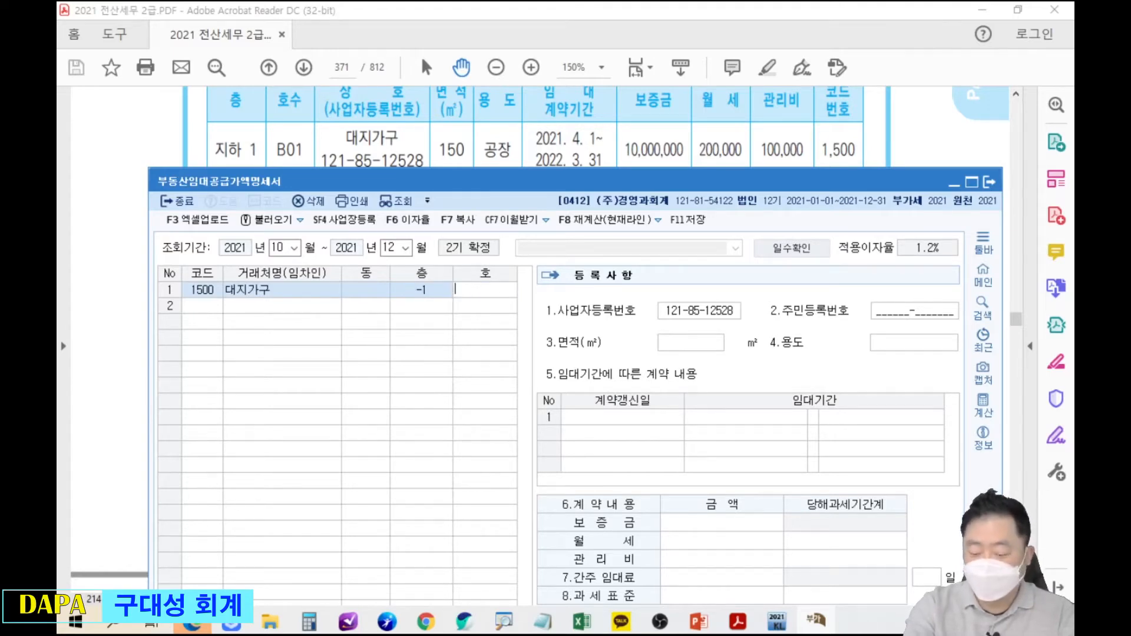
text(B01)
key(Return)
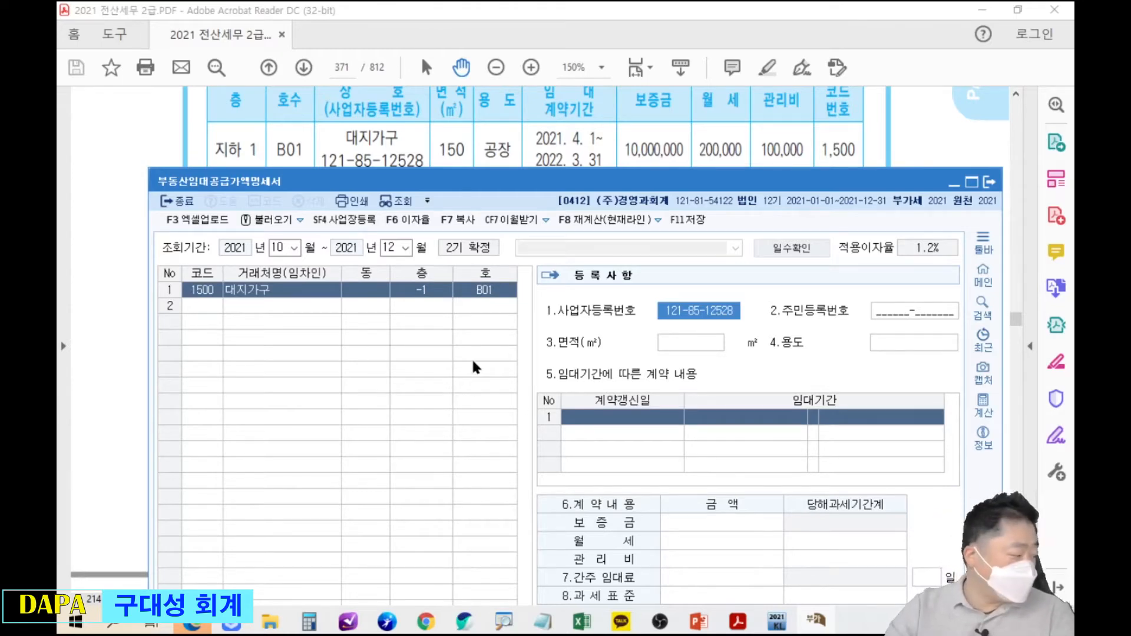
Annotate how the lease table's 지하 1 maps to the -1 floor value.
drag(408, 266, 425, 269)
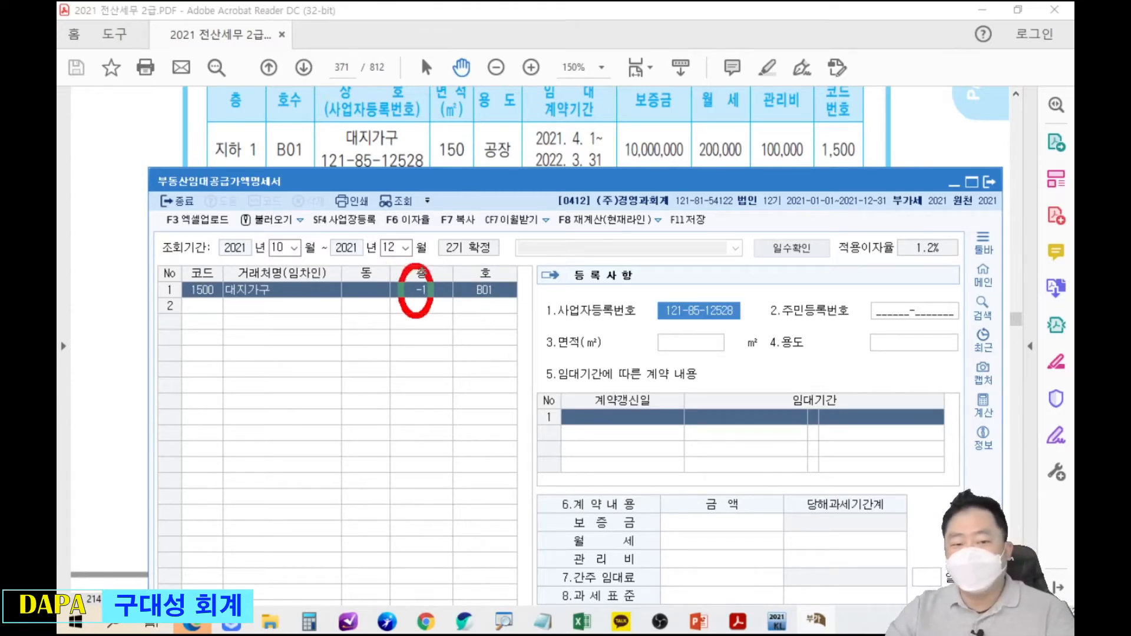
drag(258, 169, 405, 255)
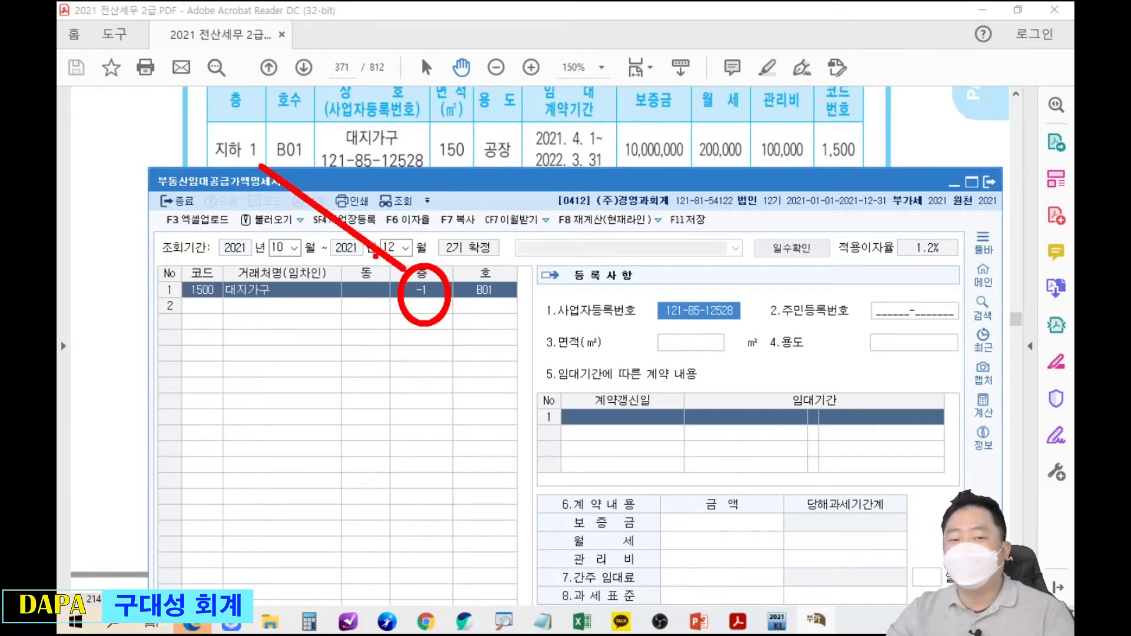
drag(393, 239, 408, 269)
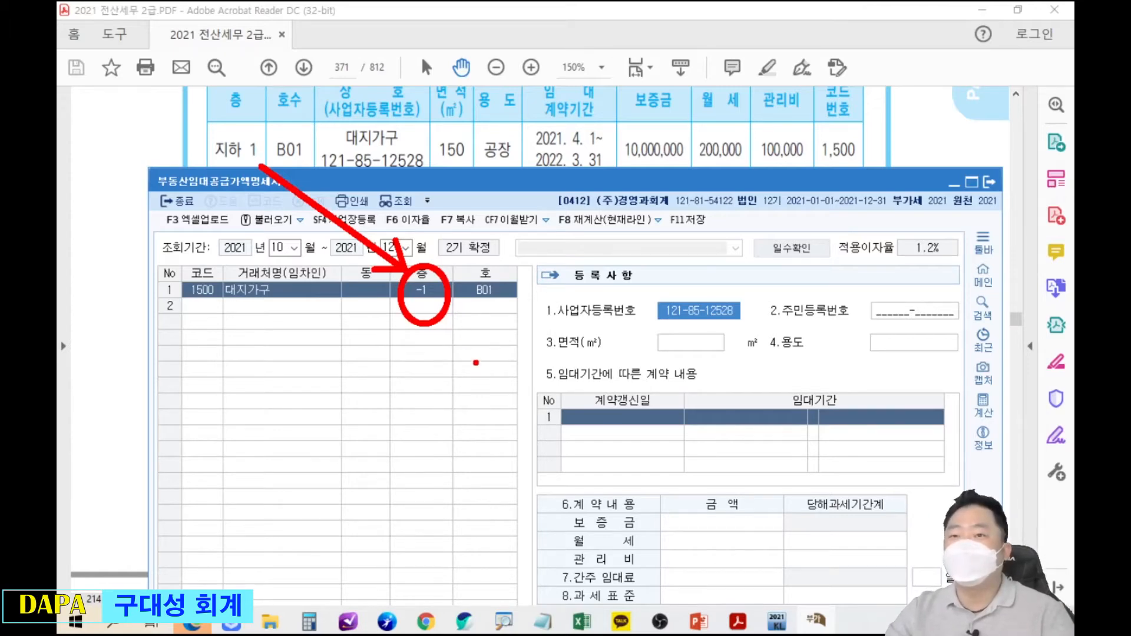
key(Escape)
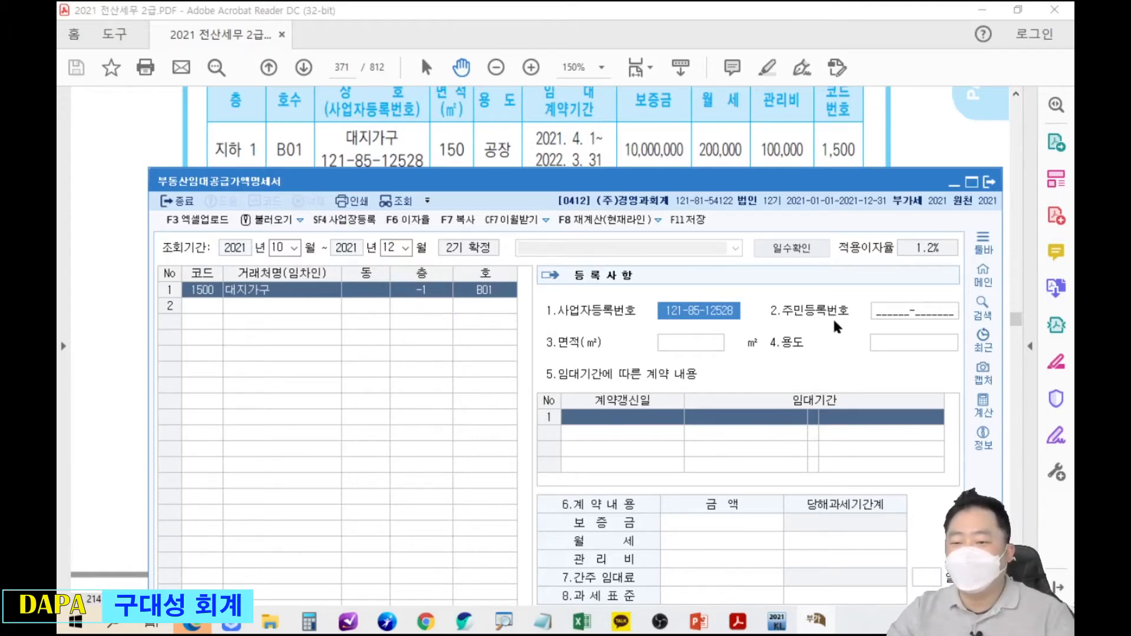
Enter area 150, use 공장, and lease period 2021-04-01 to 2022-03-31 for 대지가구.
key(Return)
key(Return)
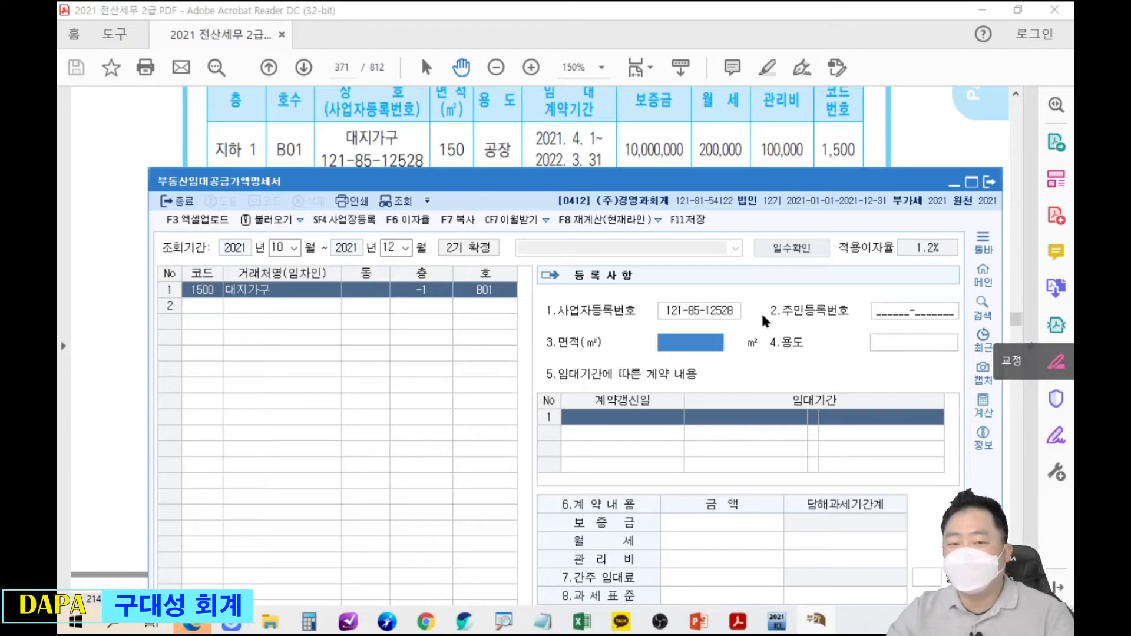
text(150)
key(Return)
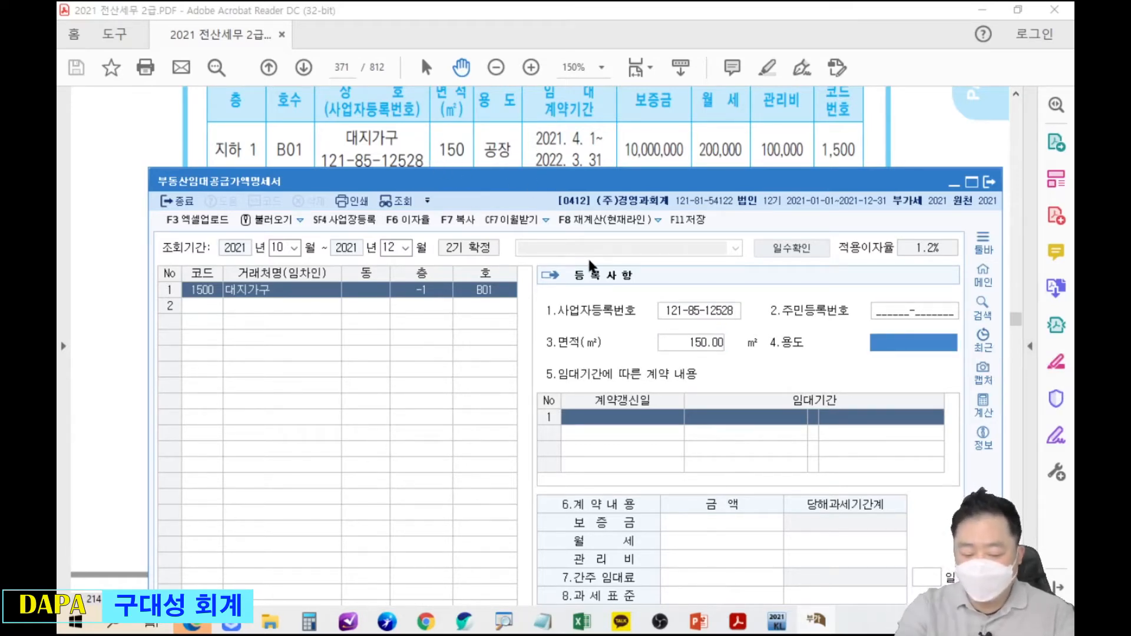
text(공)
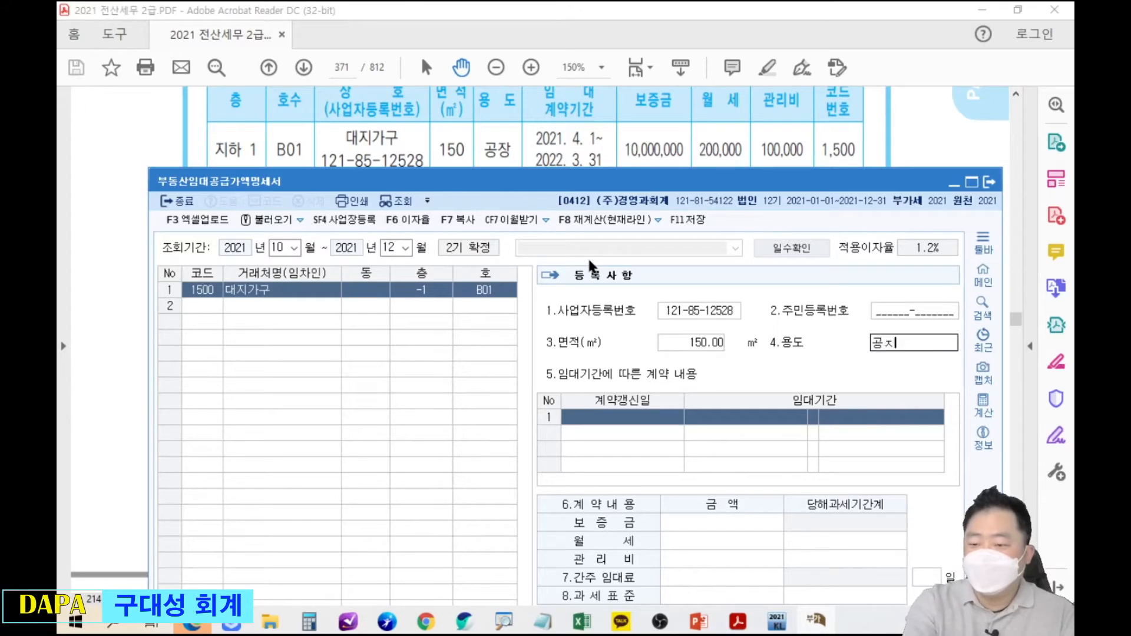
text(장)
key(Return)
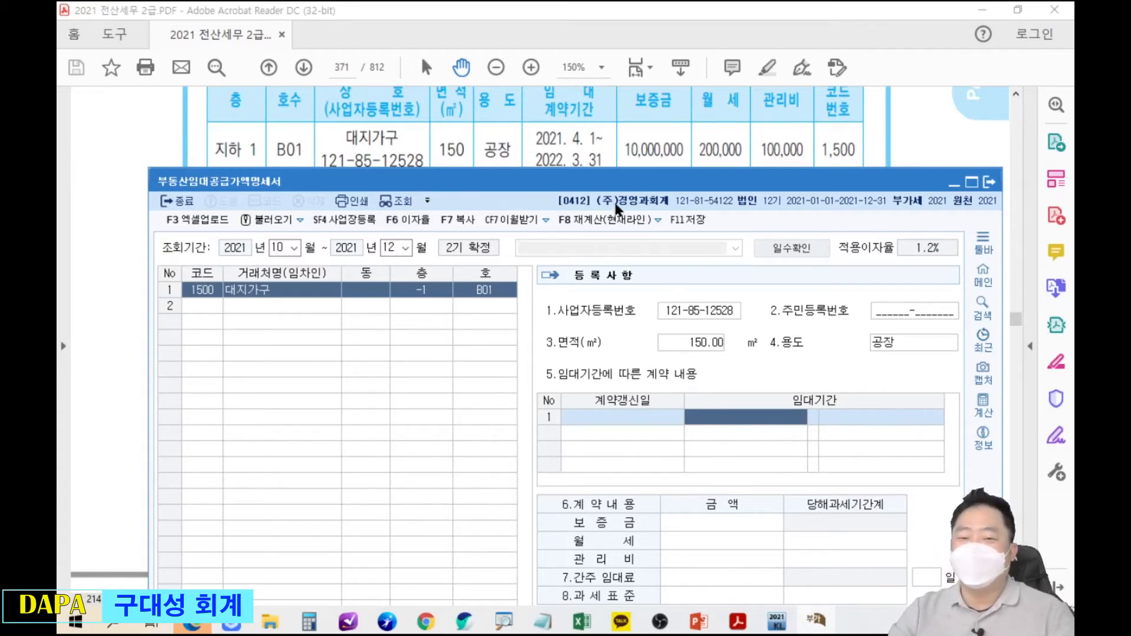
drag(593, 183, 594, 192)
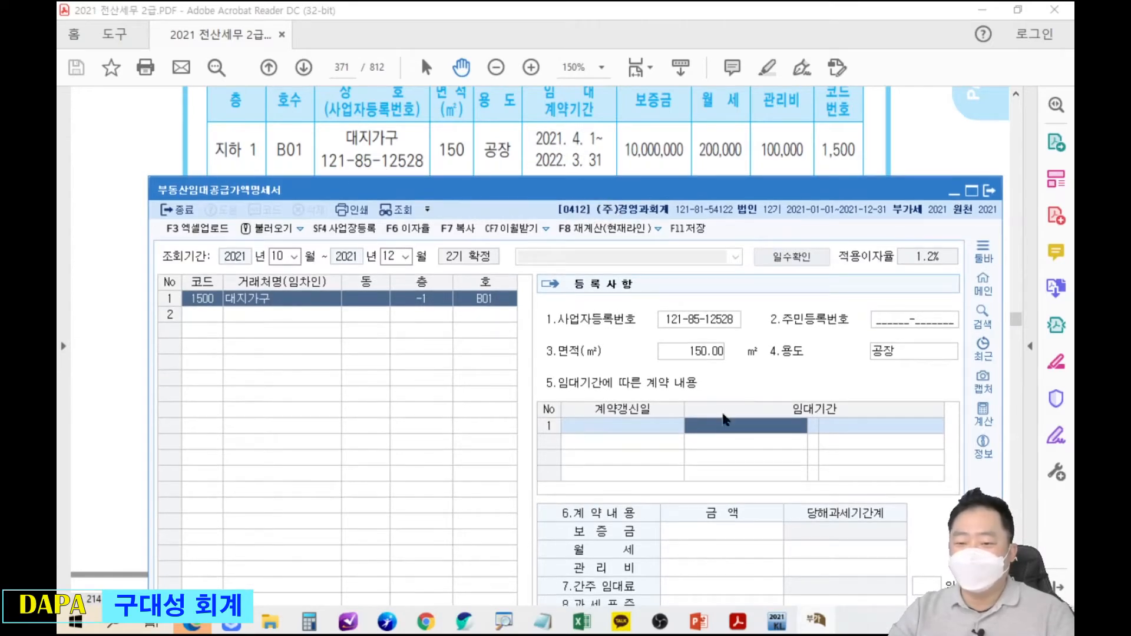
text(2)
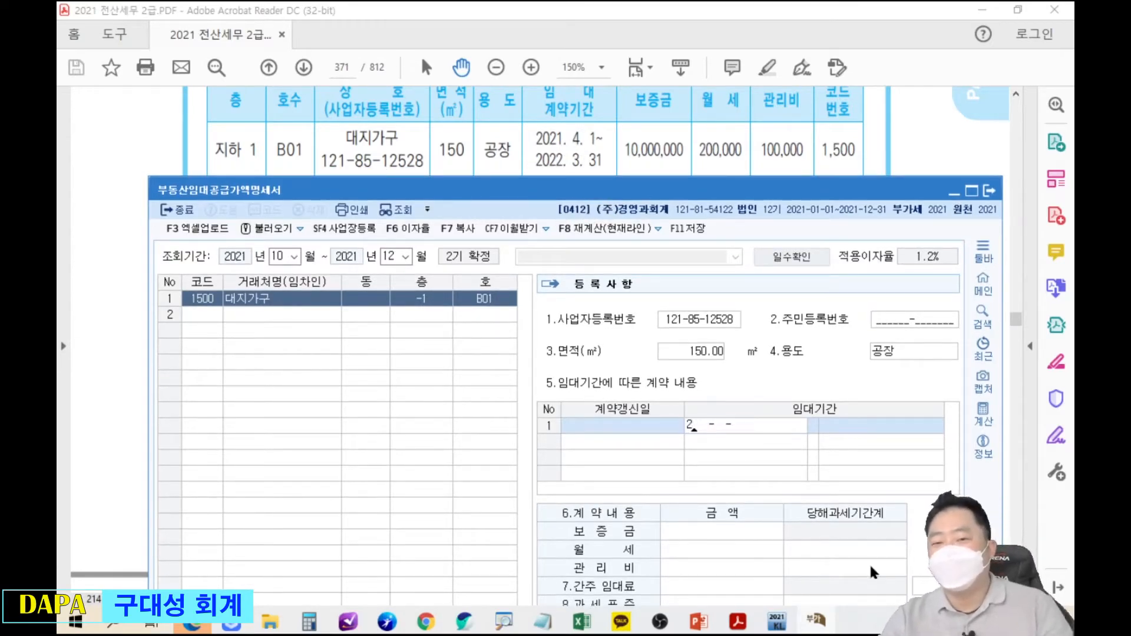
text(021-04-01)
key(Return)
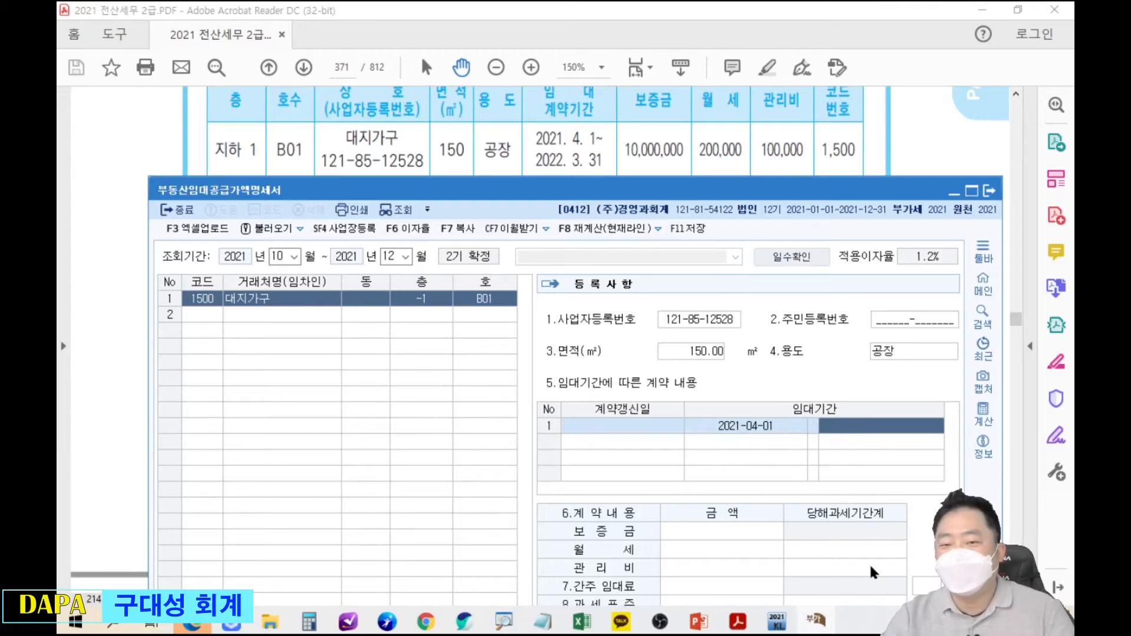
text(20220331)
key(Return)
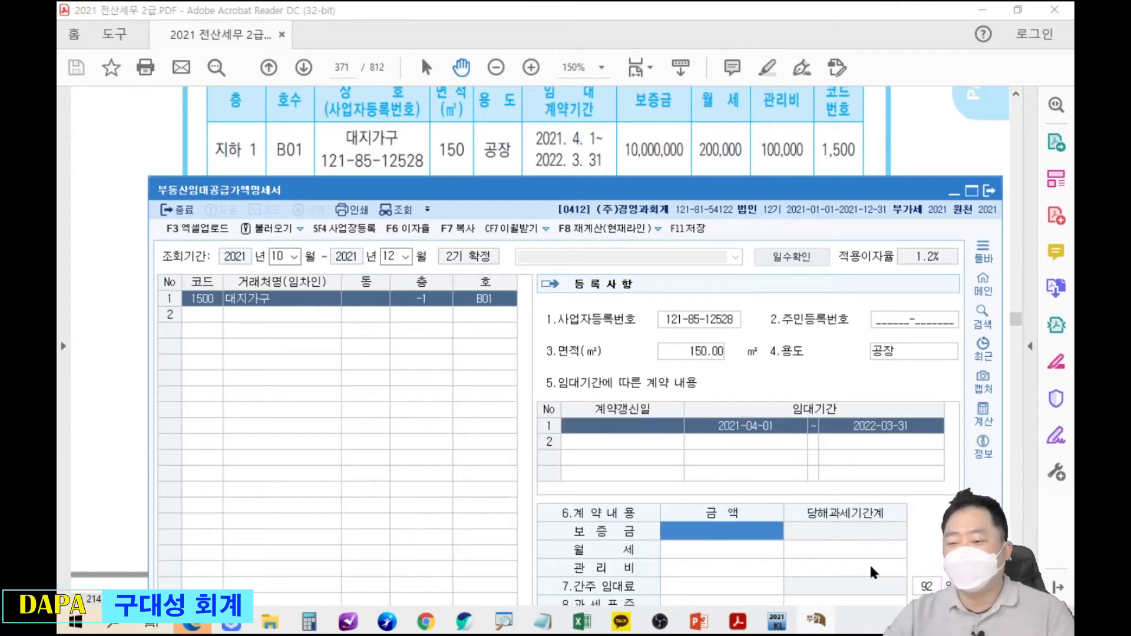
drag(257, 233, 421, 282)
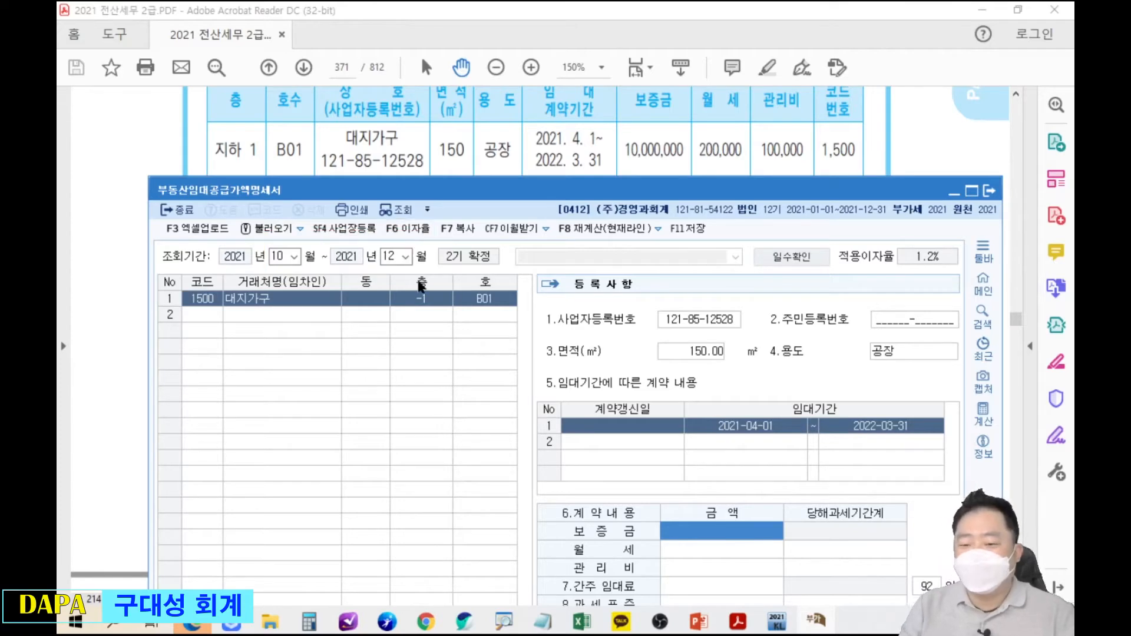
drag(205, 372, 523, 372)
mouse_move(279, 366)
mouse_down()
mouse_move(270, 436)
mouse_move(287, 462)
mouse_up()
click(297, 444)
key(ctrl+z)
drag(445, 354, 445, 391)
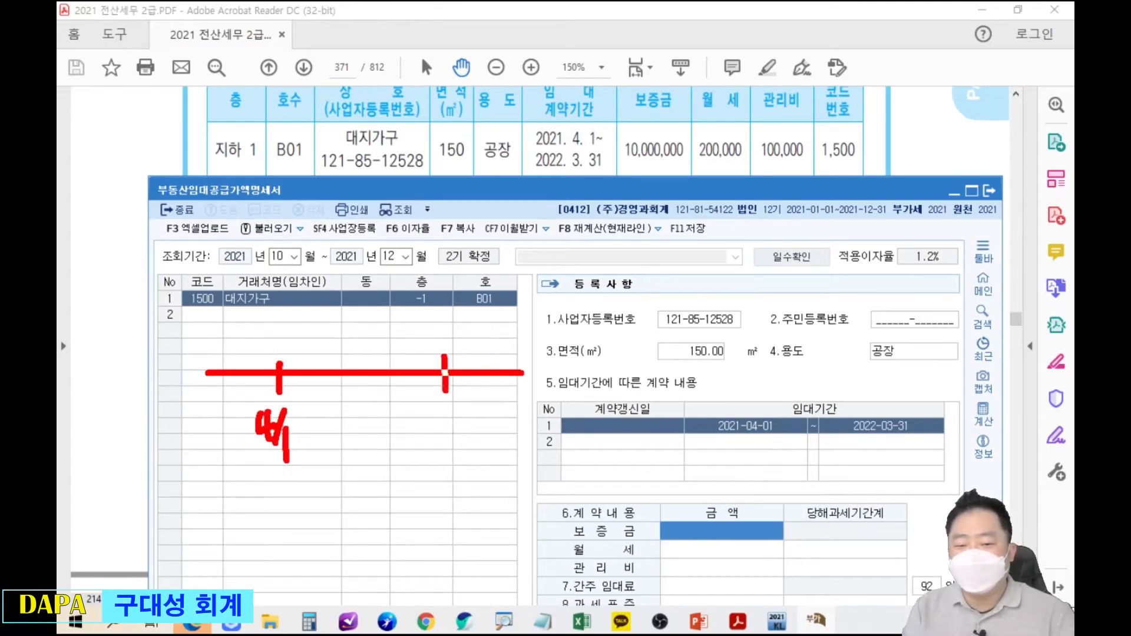
drag(451, 351, 451, 398)
mouse_move(522, 357)
mouse_down()
mouse_move(523, 390)
mouse_move(580, 372)
mouse_up()
mouse_move(500, 407)
mouse_down()
mouse_move(510, 415)
mouse_move(502, 433)
mouse_up()
mouse_move(524, 392)
mouse_down()
mouse_move(514, 448)
mouse_move(533, 456)
mouse_up()
click(527, 436)
drag(543, 422, 540, 462)
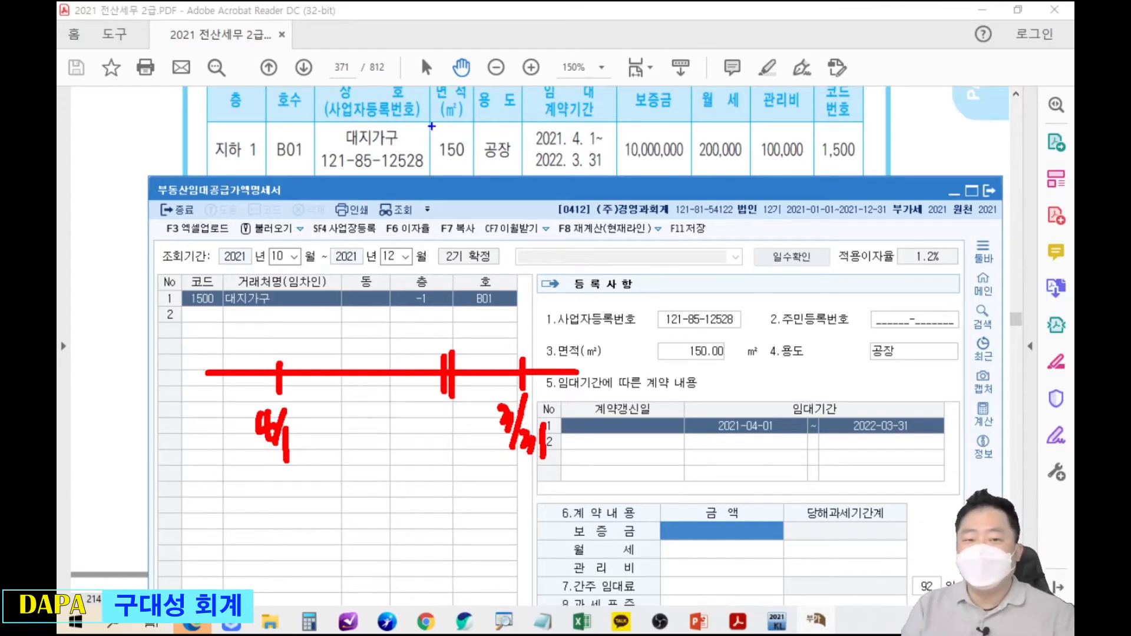
mouse_move(253, 242)
mouse_down()
mouse_move(344, 269)
mouse_move(256, 244)
mouse_move(277, 269)
mouse_move(419, 272)
mouse_up()
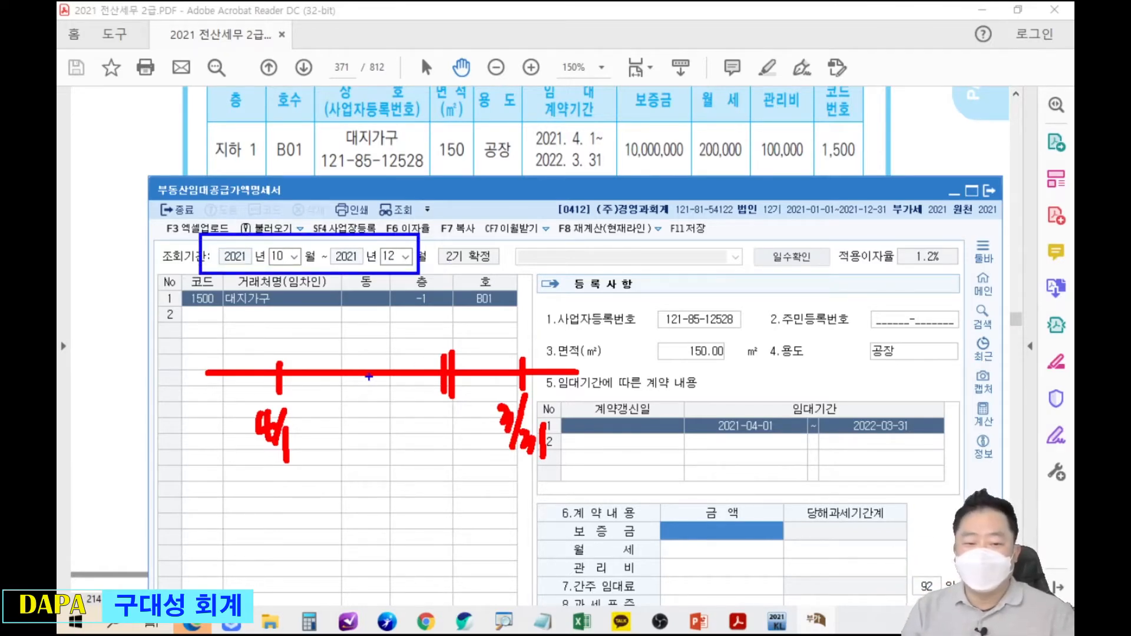
mouse_move(348, 352)
mouse_down()
mouse_move(348, 368)
mouse_move(412, 344)
mouse_move(445, 357)
mouse_up()
drag(369, 322, 368, 334)
drag(383, 321, 411, 321)
mouse_move(417, 312)
mouse_down()
mouse_move(417, 325)
mouse_move(437, 325)
mouse_up()
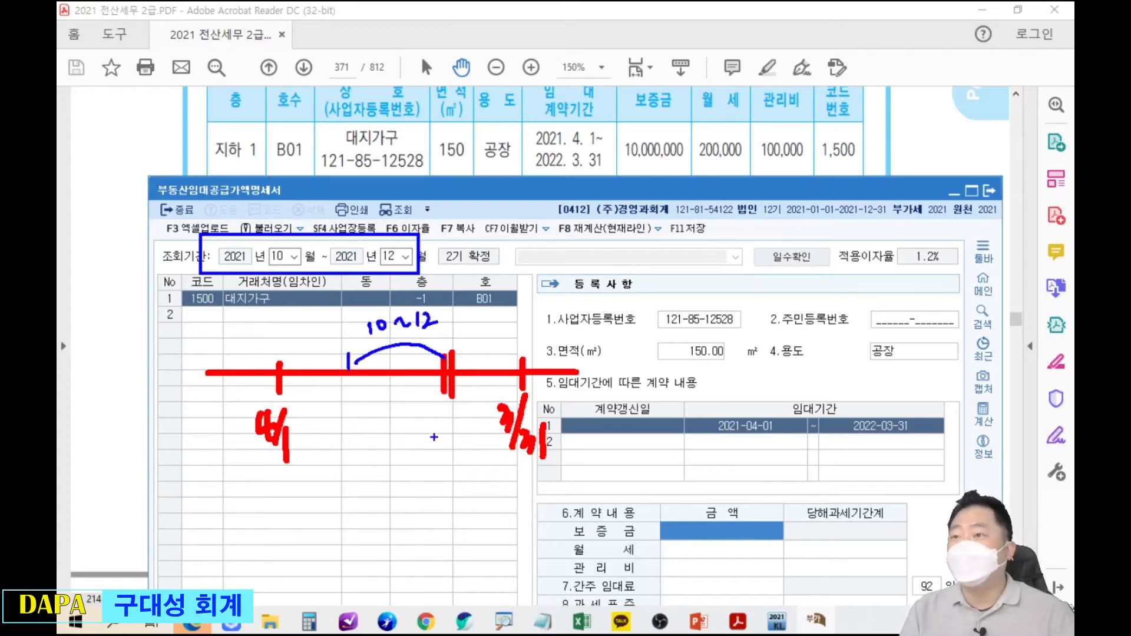
drag(360, 313, 377, 344)
mouse_move(345, 419)
mouse_down()
mouse_move(354, 438)
mouse_move(391, 423)
mouse_up()
mouse_move(384, 413)
mouse_down()
mouse_move(385, 435)
mouse_move(407, 430)
mouse_up()
mouse_move(404, 429)
mouse_down()
mouse_move(413, 438)
mouse_move(419, 417)
mouse_move(447, 420)
mouse_move(440, 435)
mouse_up()
drag(445, 417, 455, 434)
drag(464, 406, 465, 435)
drag(338, 453, 470, 447)
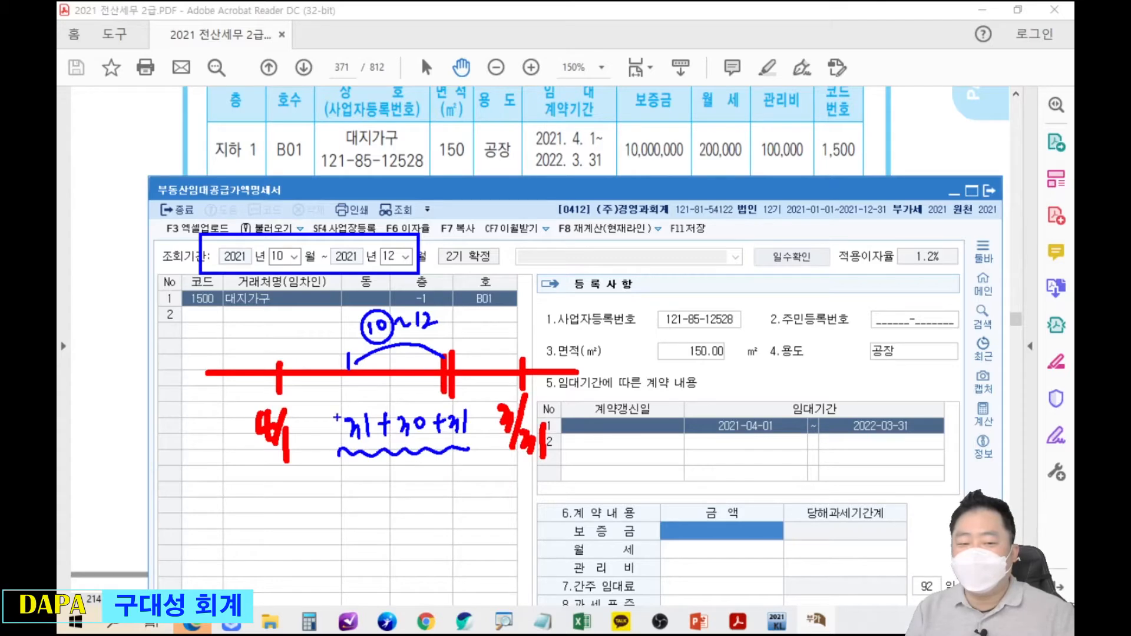
drag(383, 476, 394, 475)
drag(384, 483, 405, 492)
mouse_move(418, 474)
mouse_down()
mouse_move(430, 478)
mouse_move(420, 500)
mouse_move(439, 486)
mouse_move(595, 568)
mouse_move(898, 500)
mouse_move(900, 562)
mouse_up()
drag(889, 552, 899, 563)
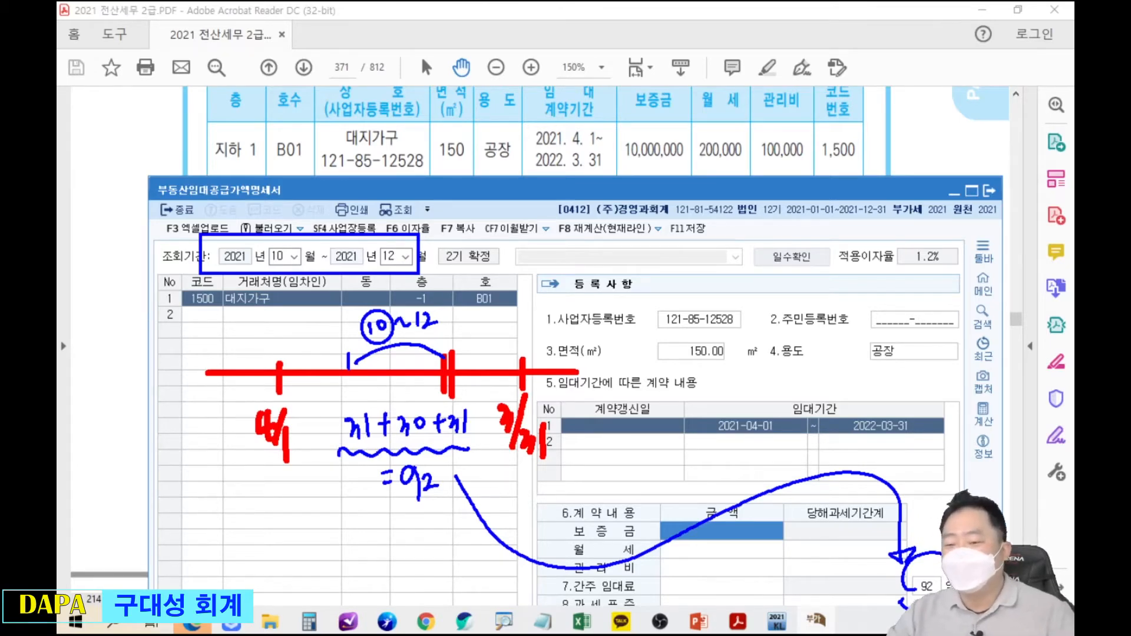
key(Escape)
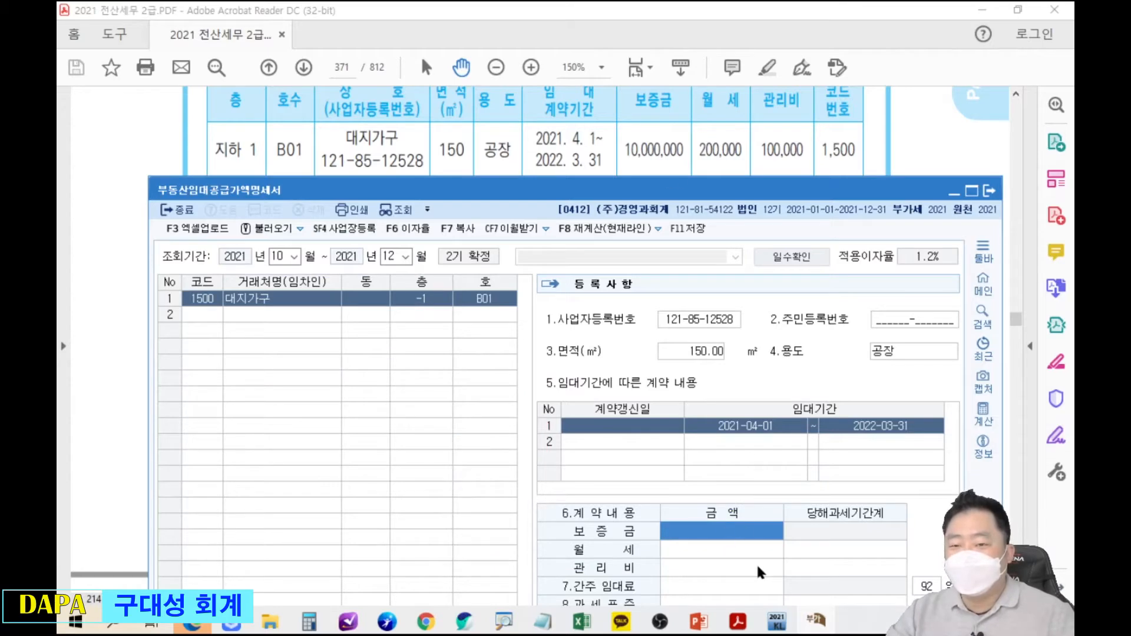
Enter the 10,000,000 보증금 amount for 대지가구.
text(10000000)
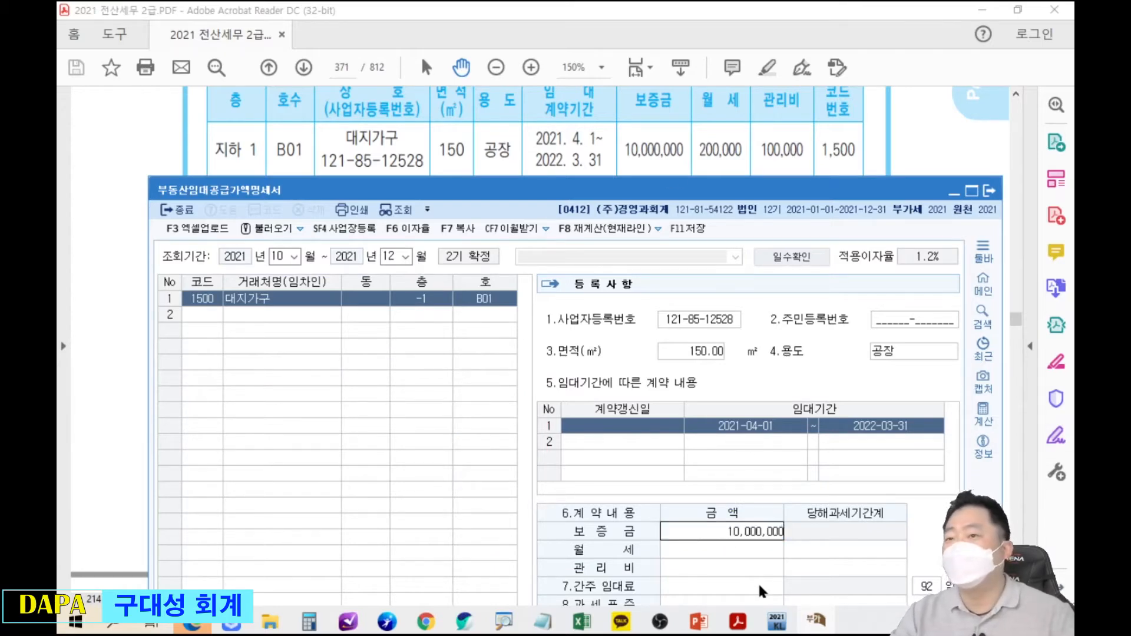
key(Return)
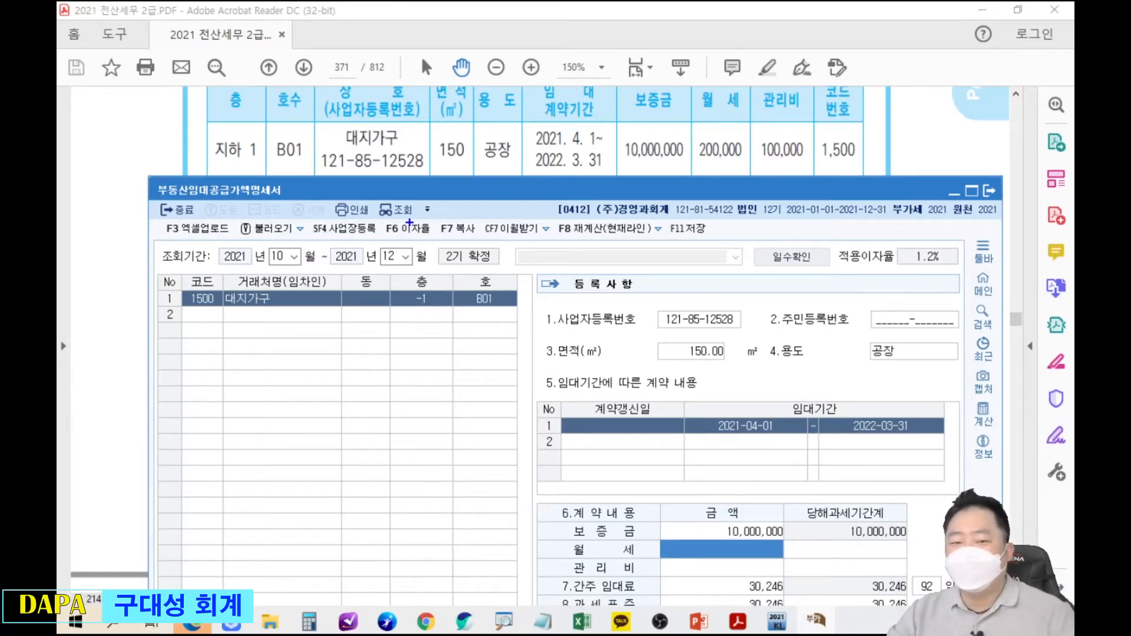
mouse_move(379, 215)
mouse_down()
mouse_move(436, 242)
mouse_move(494, 375)
mouse_up()
drag(704, 523, 641, 449)
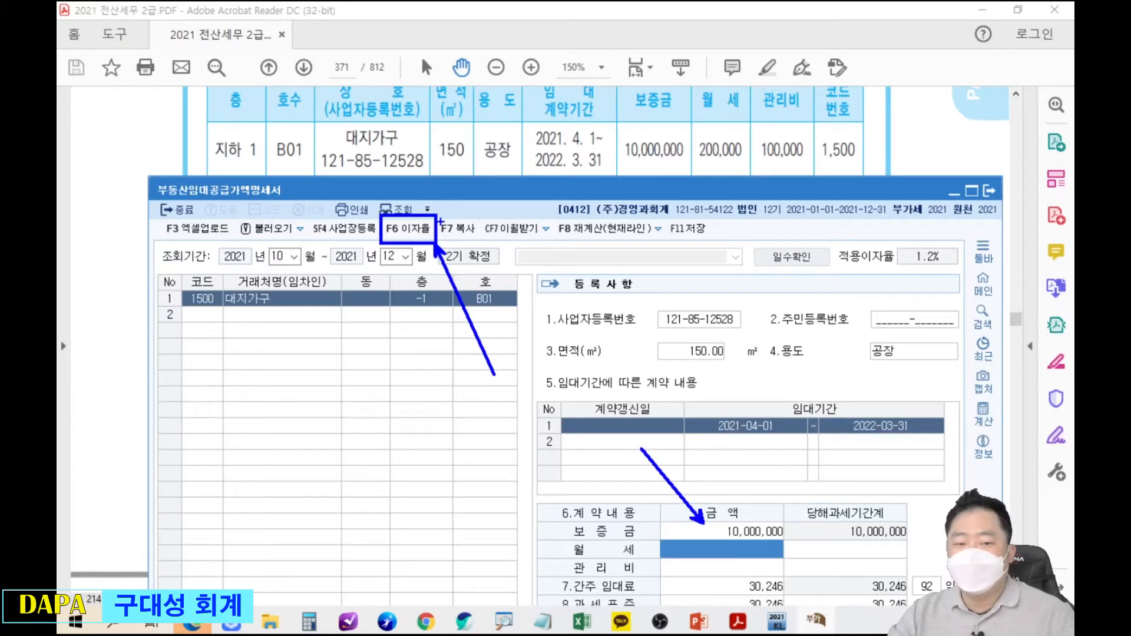
key(Escape)
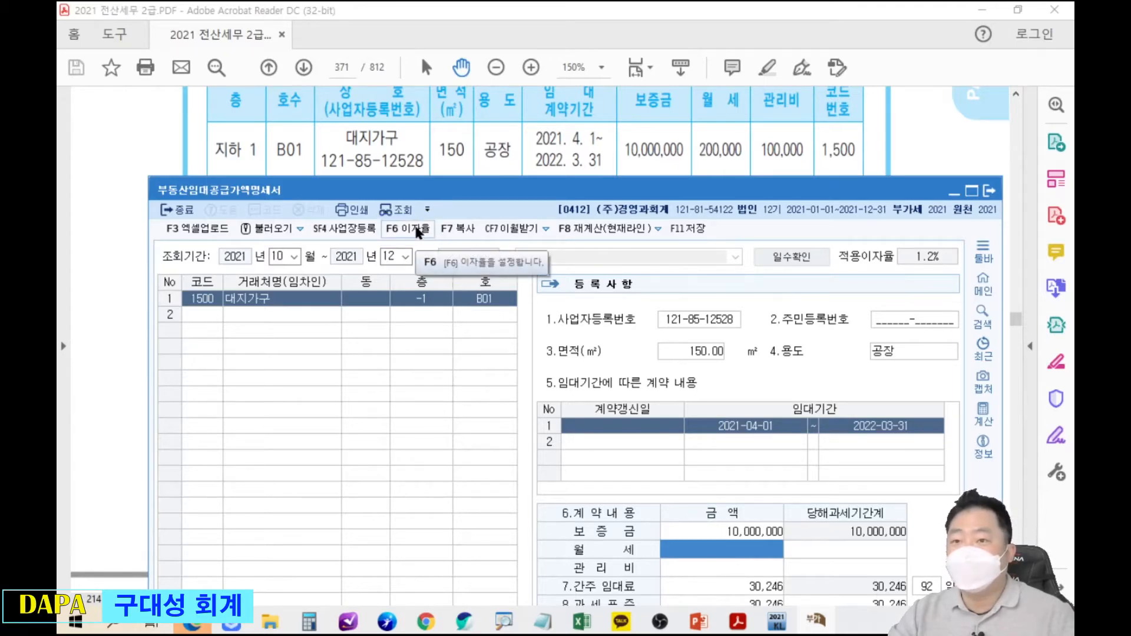
Set the applied interest rate to 1.8% in the F6 이자율 settings.
click(417, 231)
drag(562, 359, 559, 215)
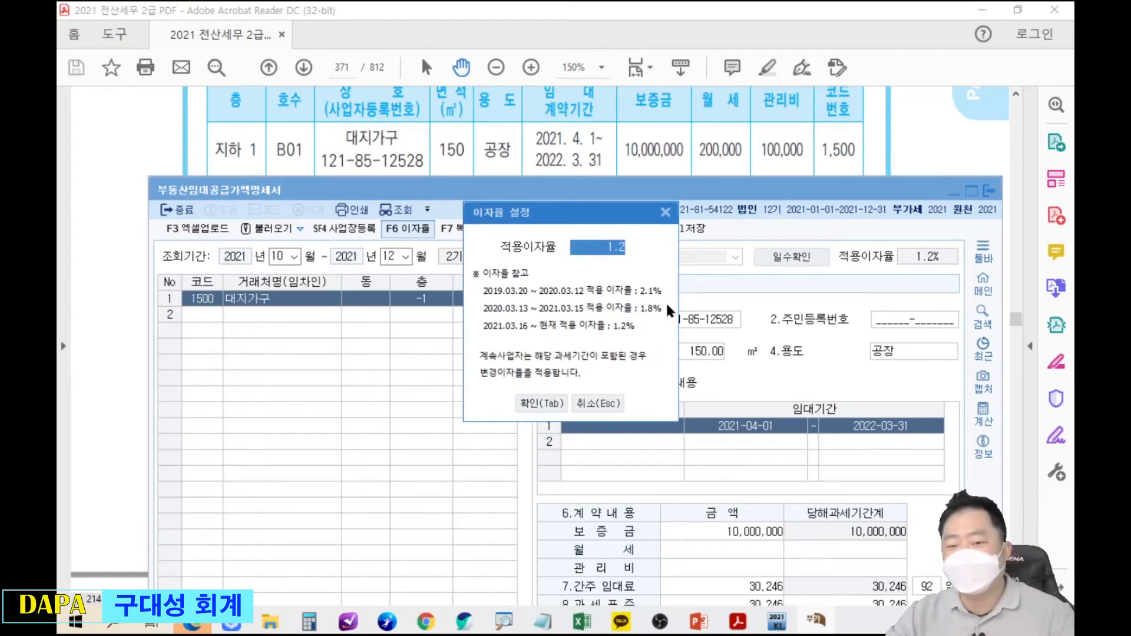
text(108)
key(BackSpace)
key(BackSpace)
key(BackSpace)
text(1.98)
key(Return)
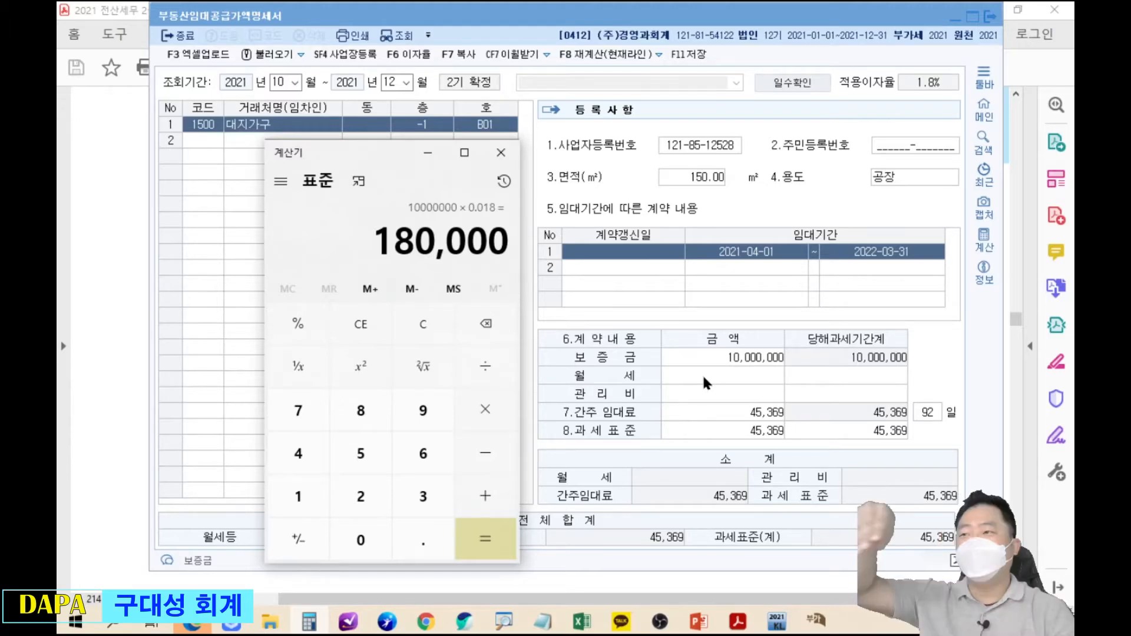
In Calculator, divide 180,000 (10,000,000 × 0.018) by 365 for the daily amount.
mouse_move(341, 202)
mouse_down()
mouse_move(446, 261)
mouse_move(529, 281)
mouse_up()
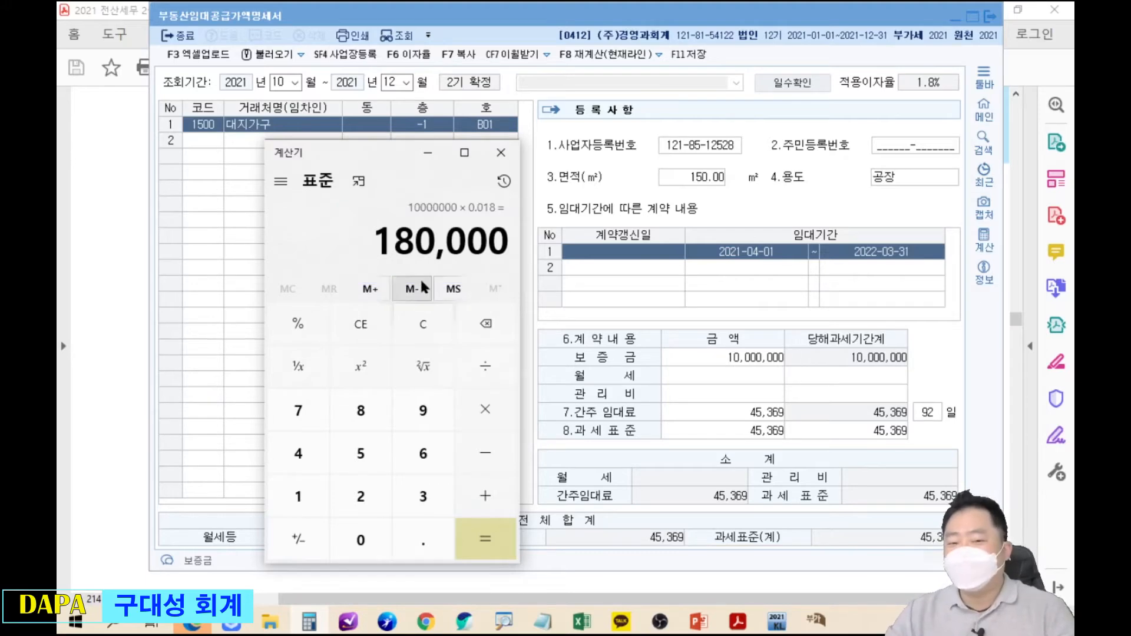
key(plus)
text(365)
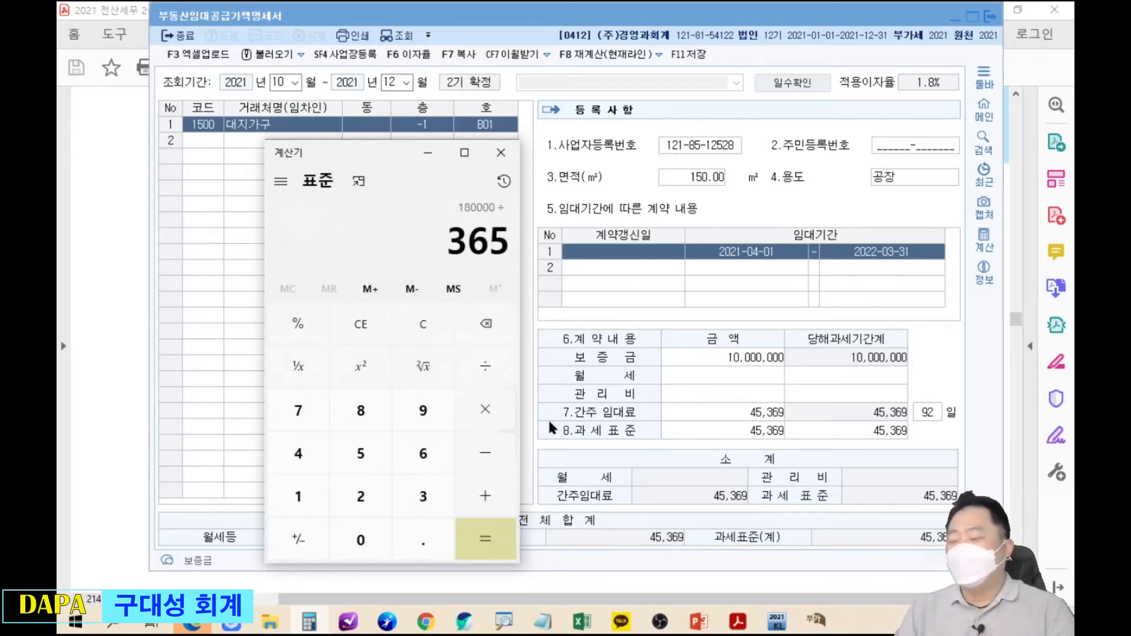
key(Return)
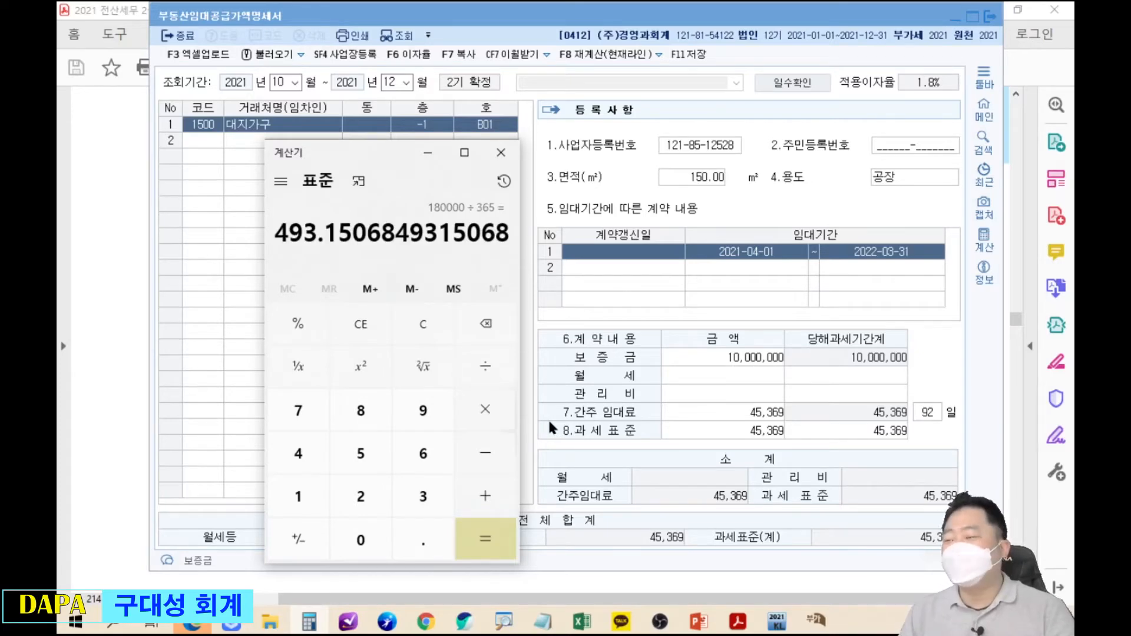
mouse_move(257, 211)
mouse_down()
mouse_move(320, 244)
mouse_move(372, 343)
mouse_up()
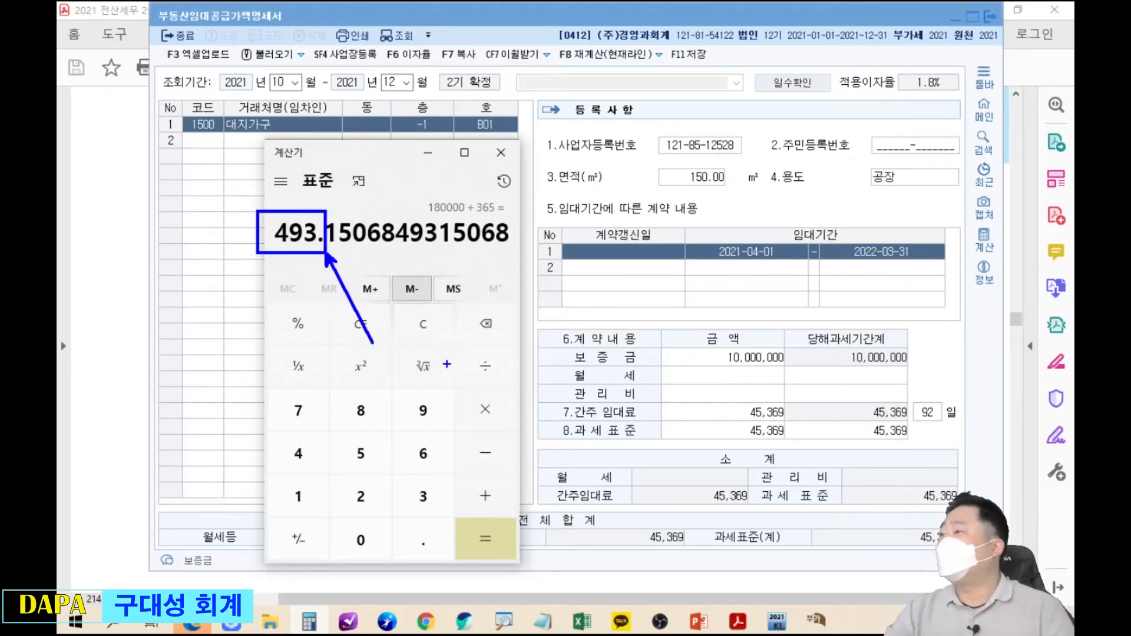
drag(921, 386, 962, 431)
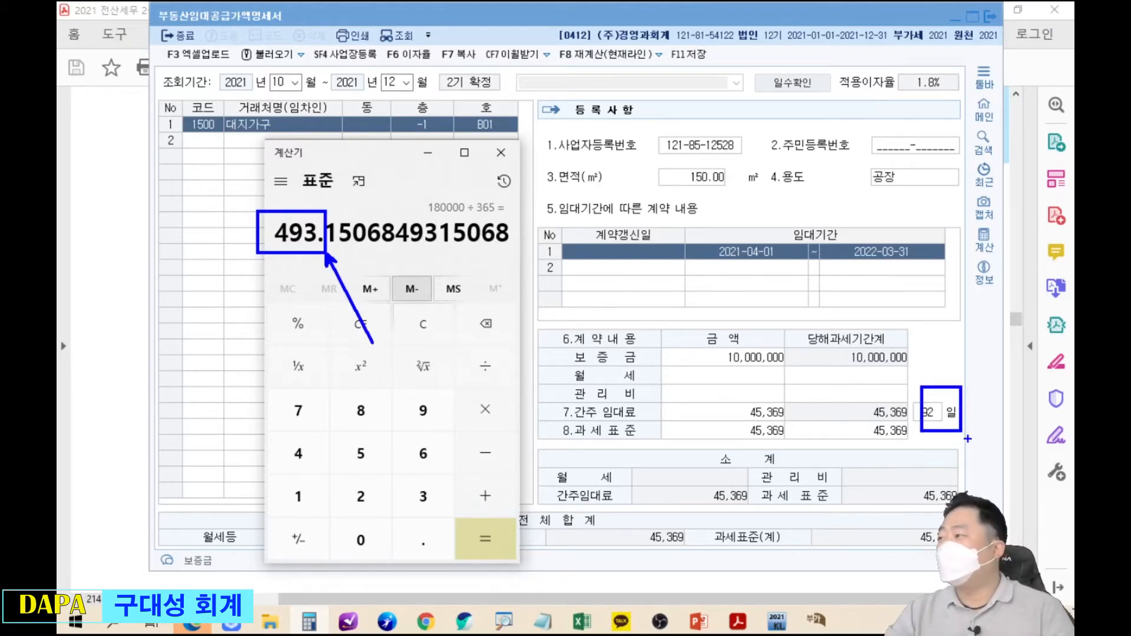
key(Escape)
Multiply the daily 493.15 by 92 days, getting 45,369.86, and return to the statement.
key(asterisk)
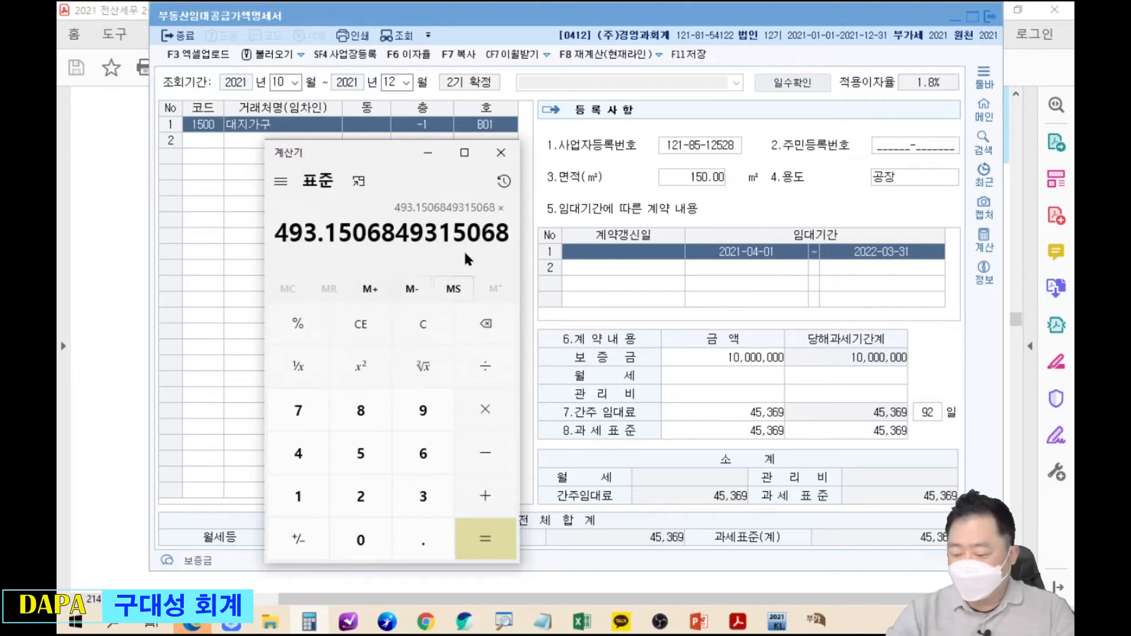
key(9)
key(2)
key(Return)
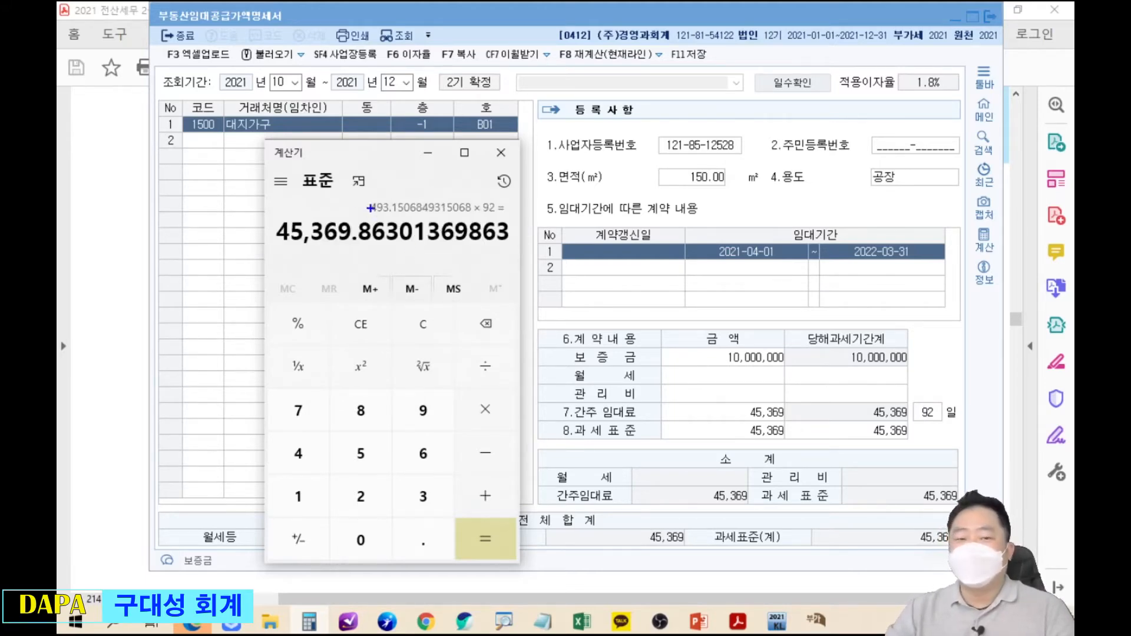
drag(268, 207, 794, 424)
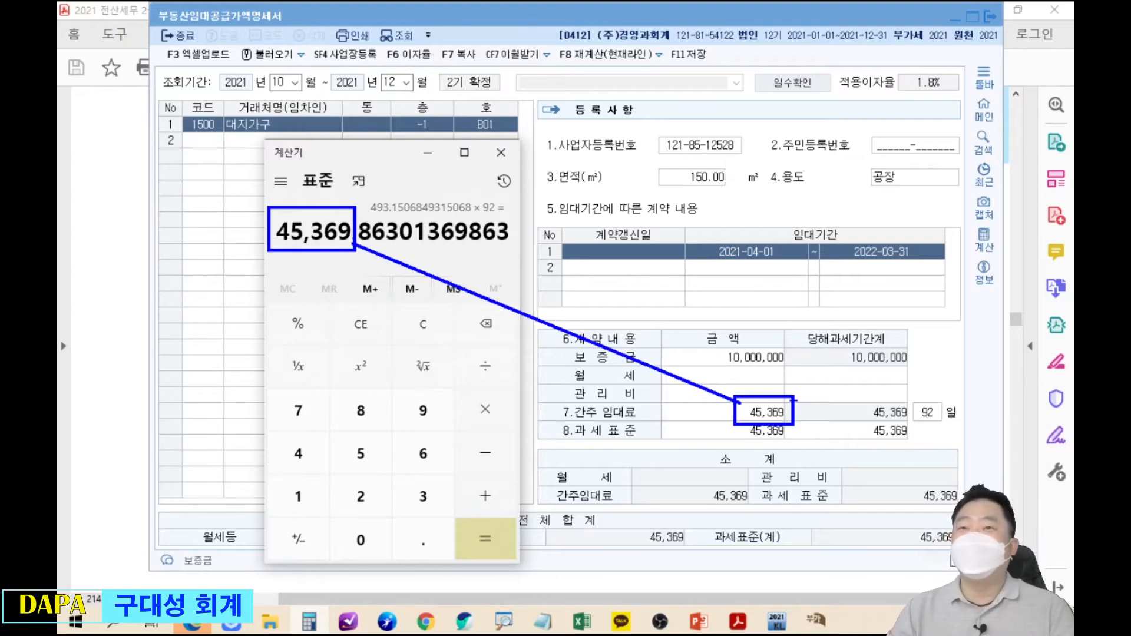
key(Escape)
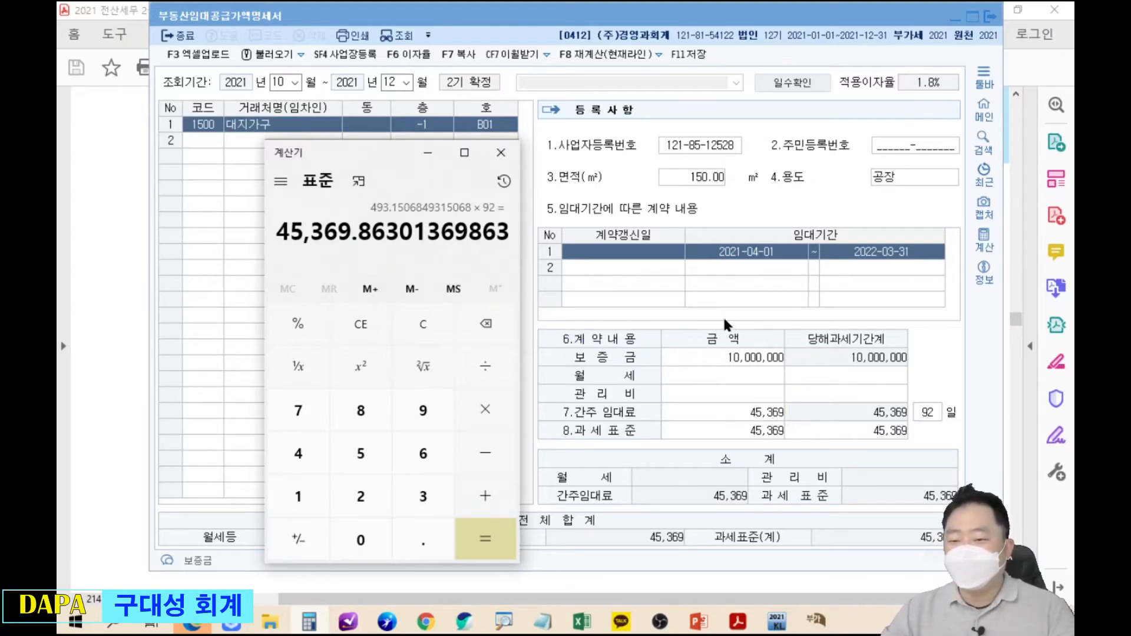
click(730, 354)
click(733, 375)
click(736, 393)
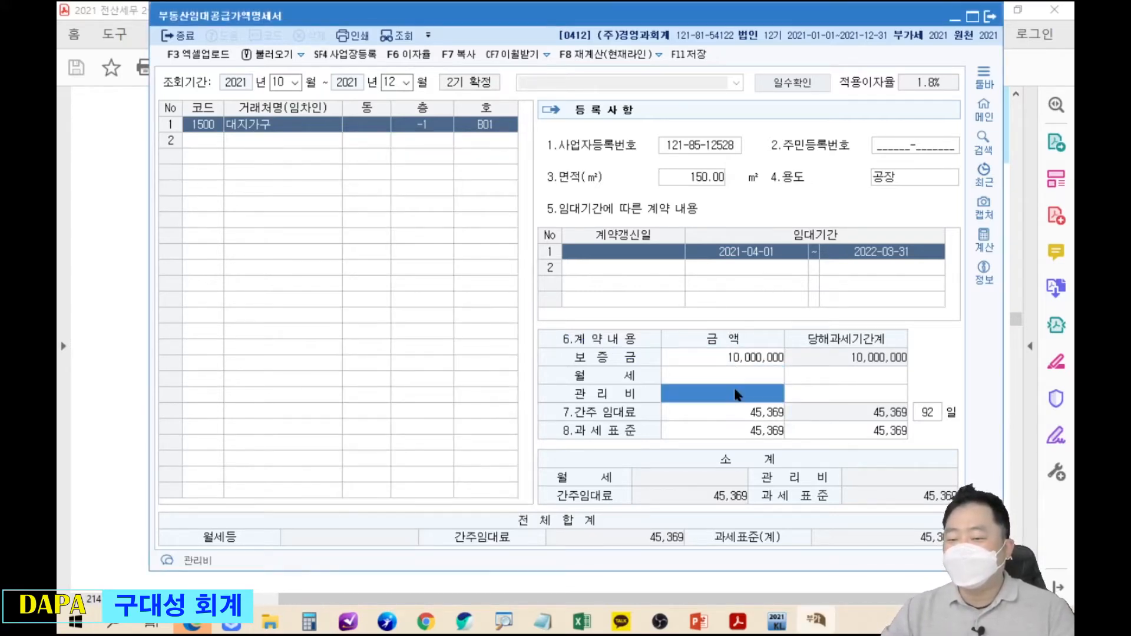
Enter 200,000 월세 and 100,000 관리비 for 대지가구.
click(734, 384)
click(741, 396)
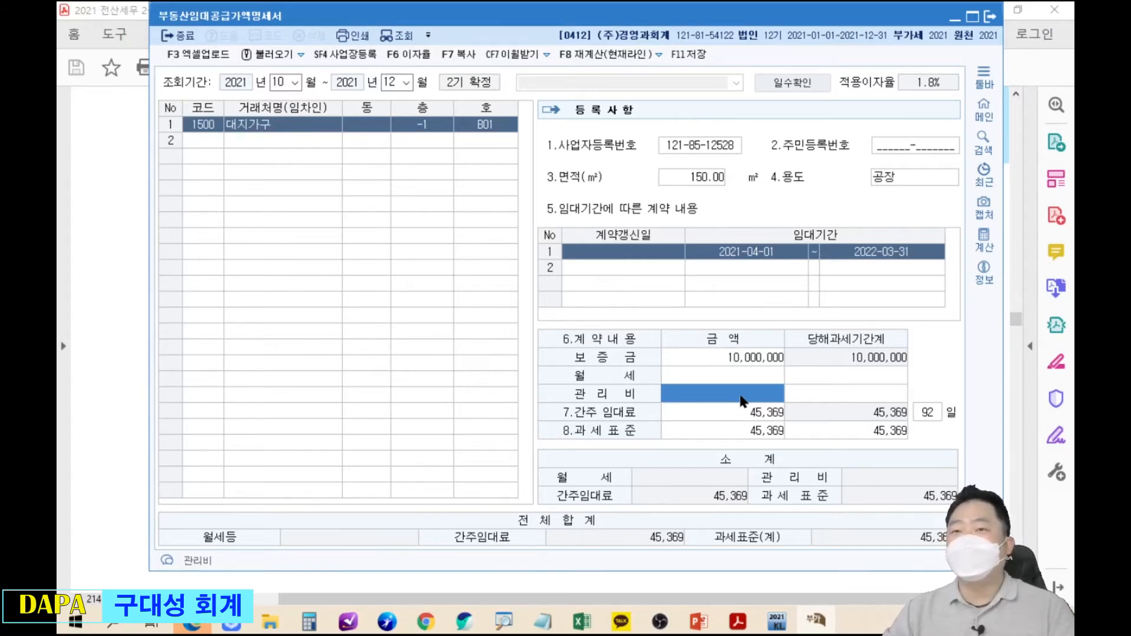
drag(775, 16, 507, 39)
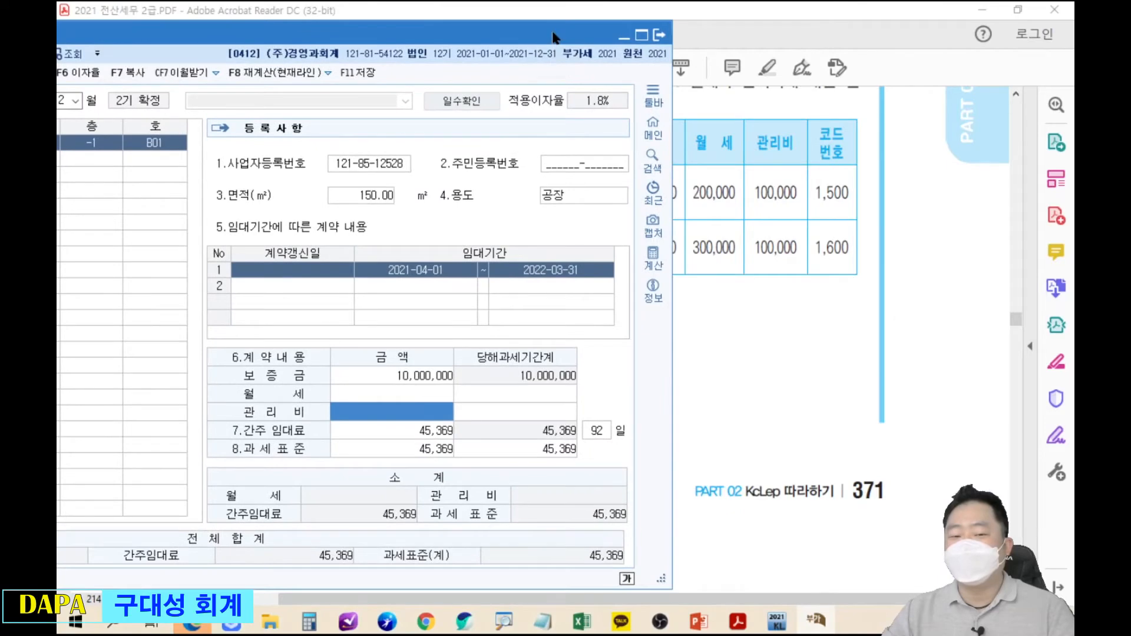
click(390, 377)
key(Return)
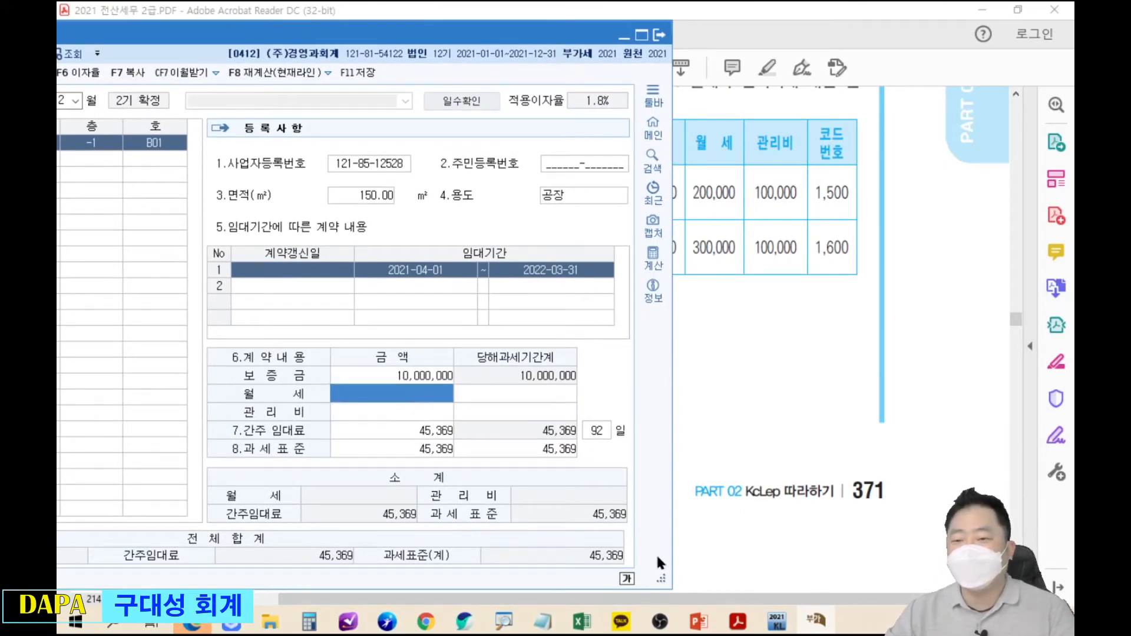
text(200000)
key(Return)
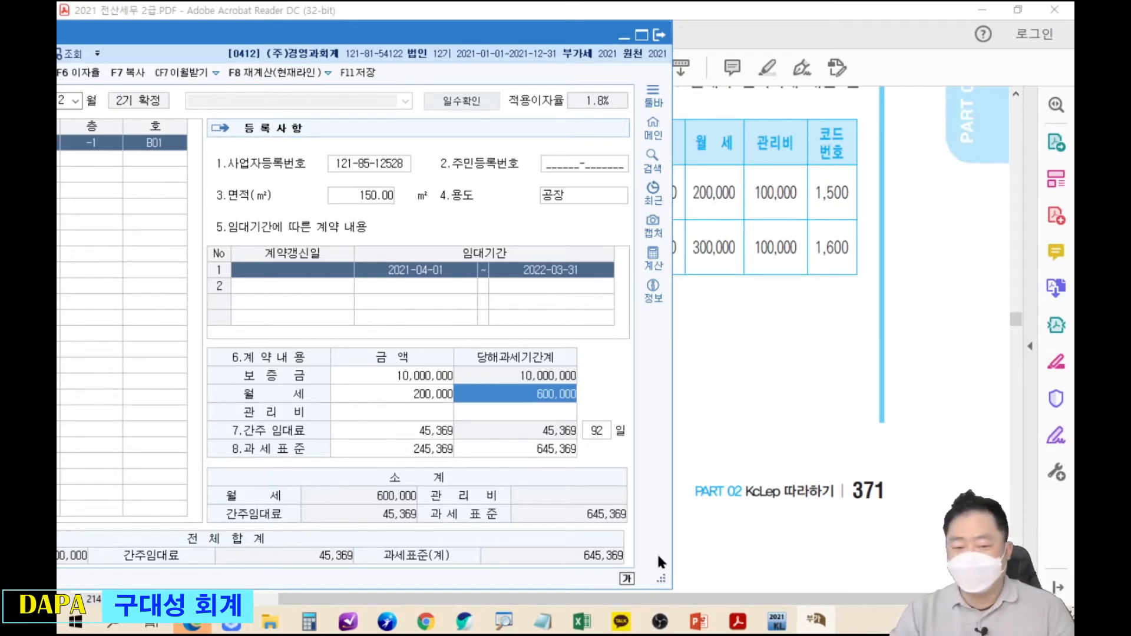
key(Return)
text(1000000)
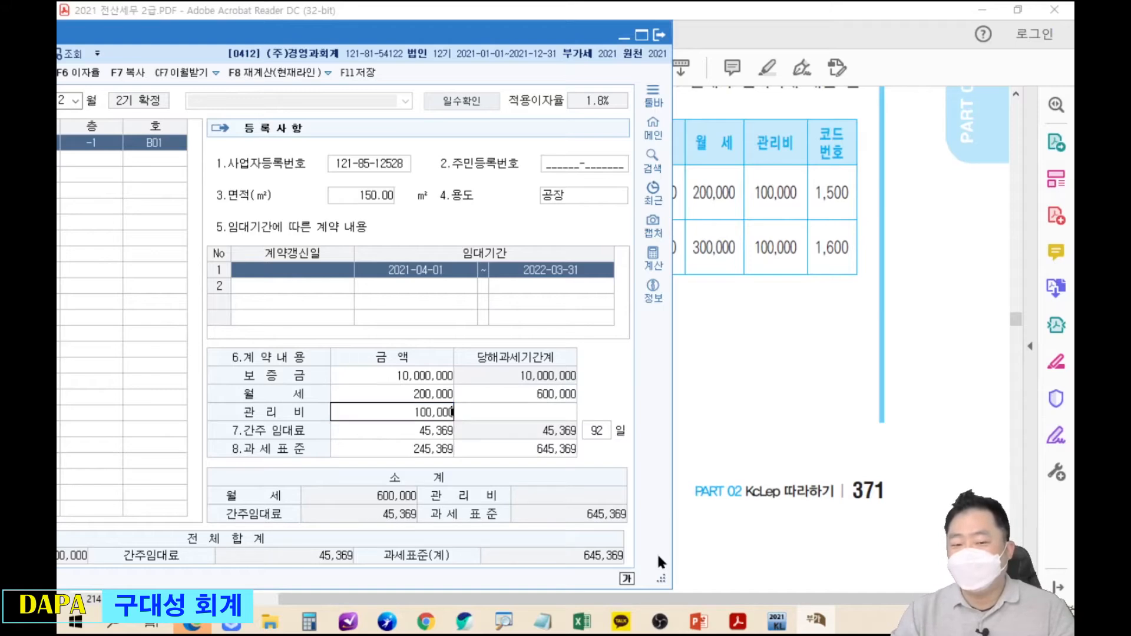
key(Return)
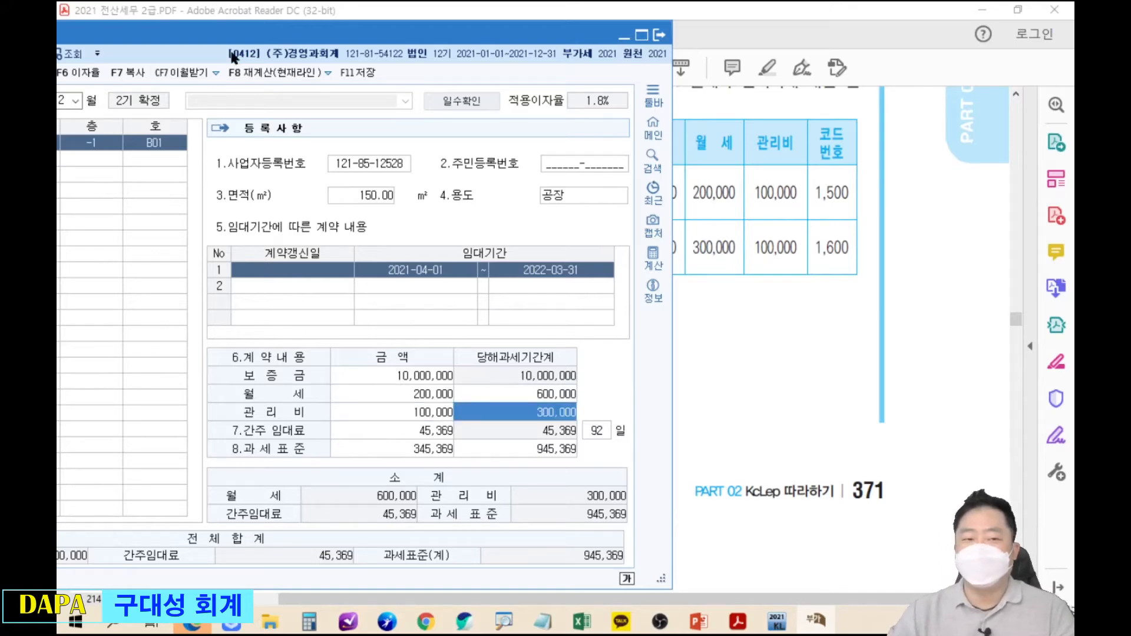
click(738, 619)
Add 마라도상사 (code 1600) as a second tenant on floor 1, unit 101.
scroll(529, 302, down, 1)
scroll(528, 301, down, 1)
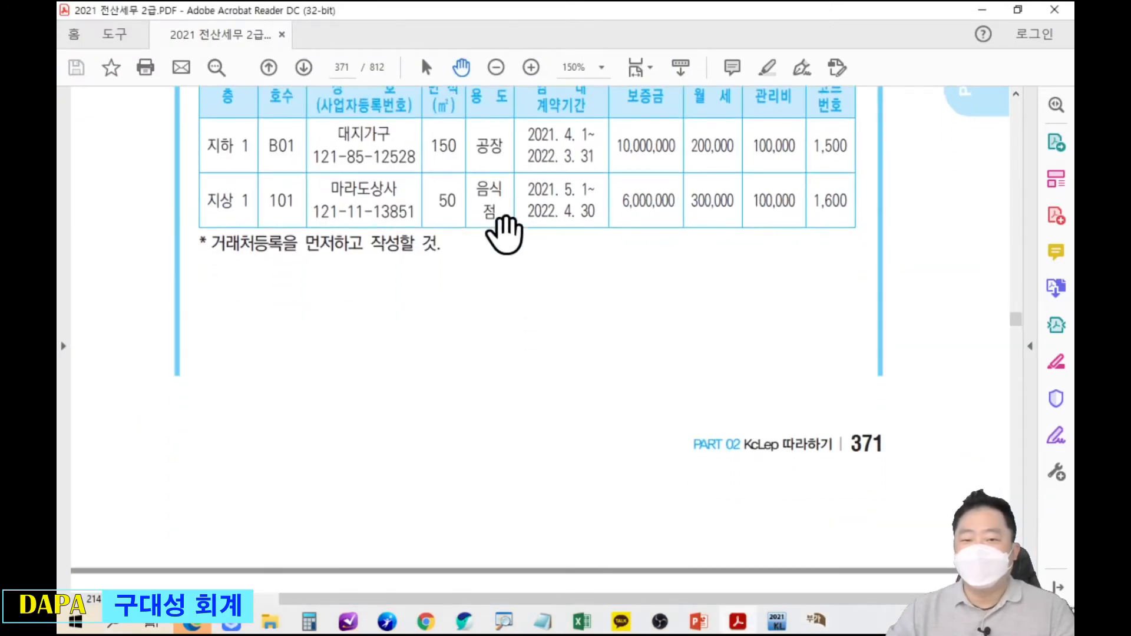
key(alt+Tab)
drag(771, 315, 749, 262)
click(224, 383)
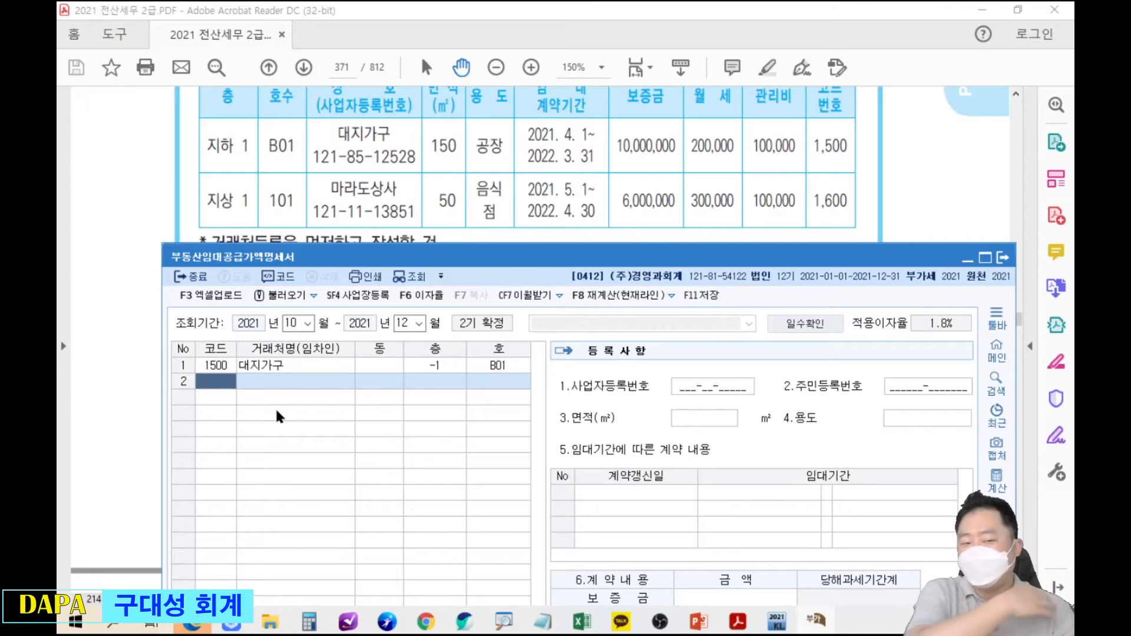
text(1600)
key(Return)
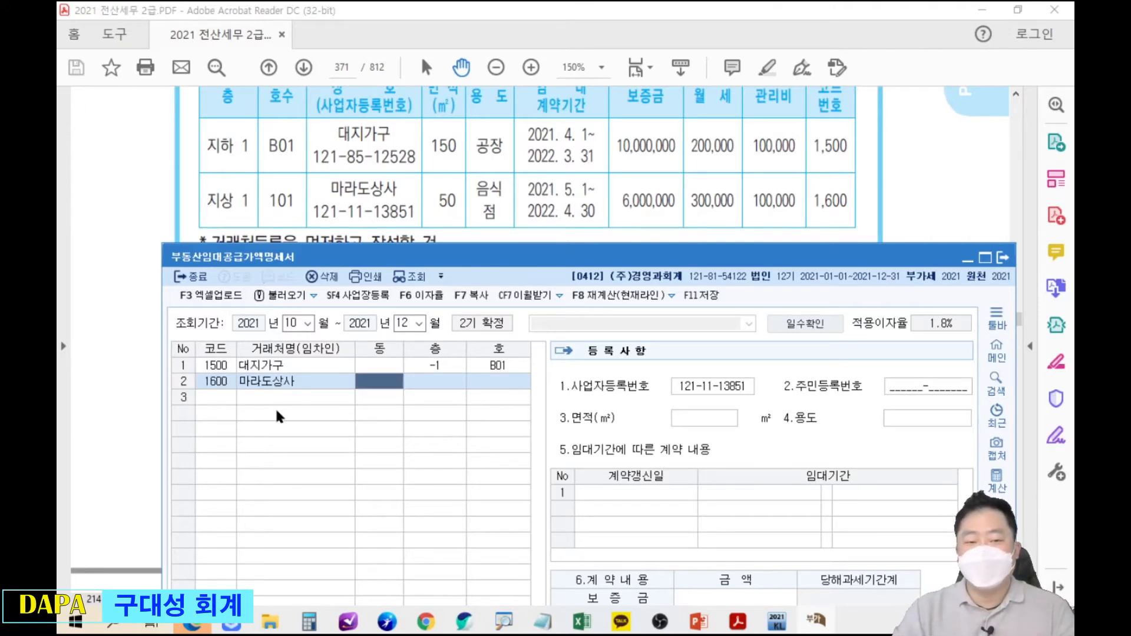
key(Return)
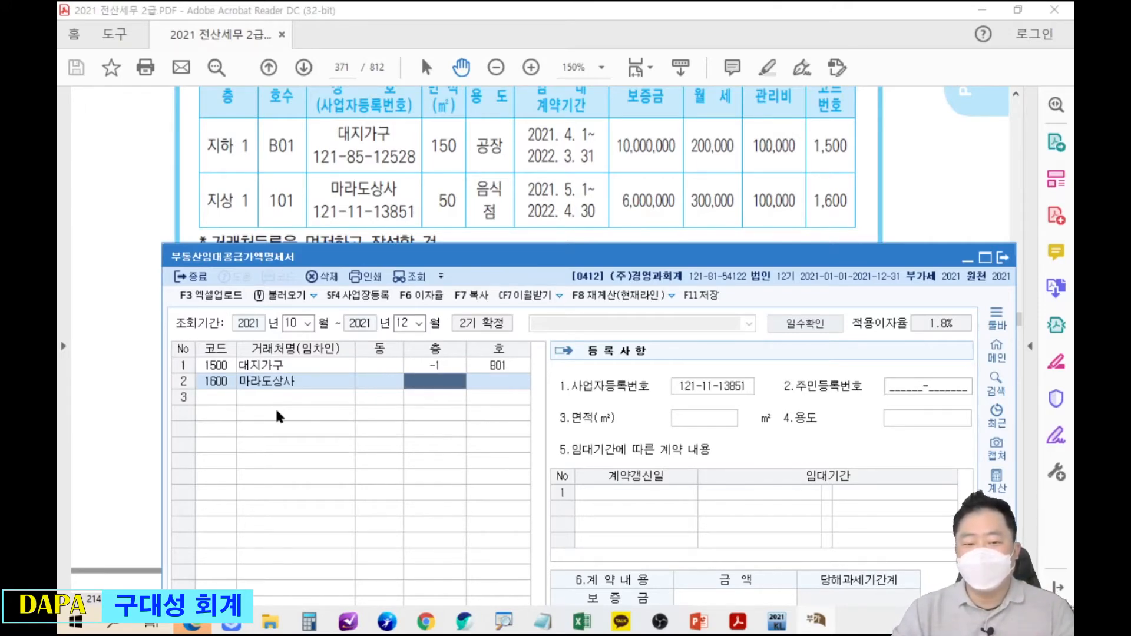
text(1)
key(Return)
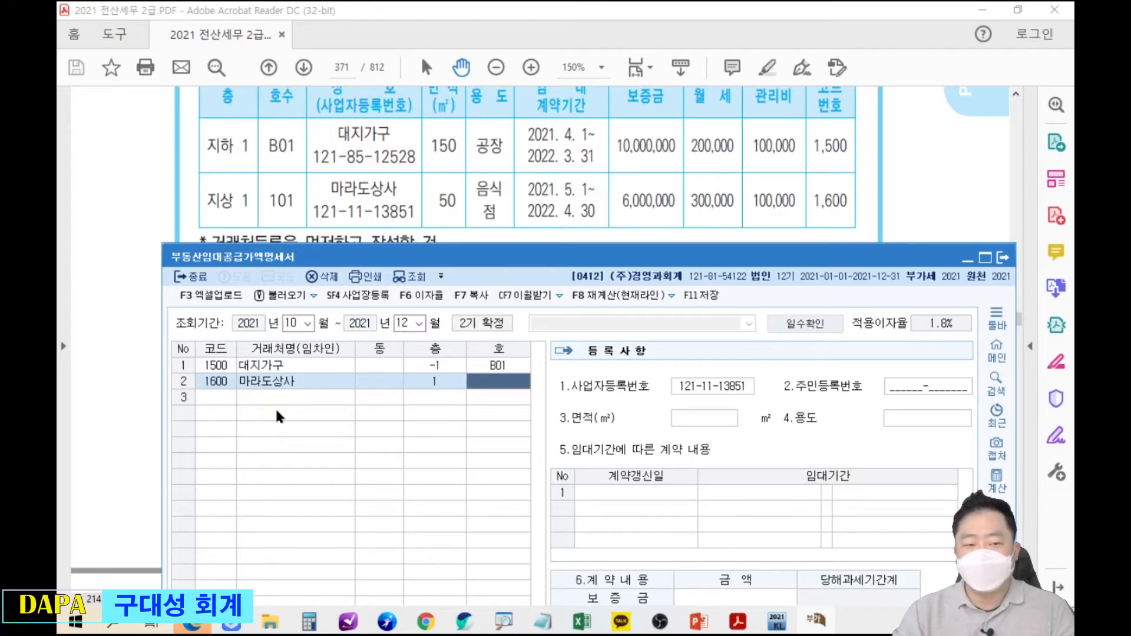
text(101)
key(Return)
Enter area 50 ㎡, use 음식점, and lease period 2021-05-01 to 2022-04-30.
key(Return)
key(Return)
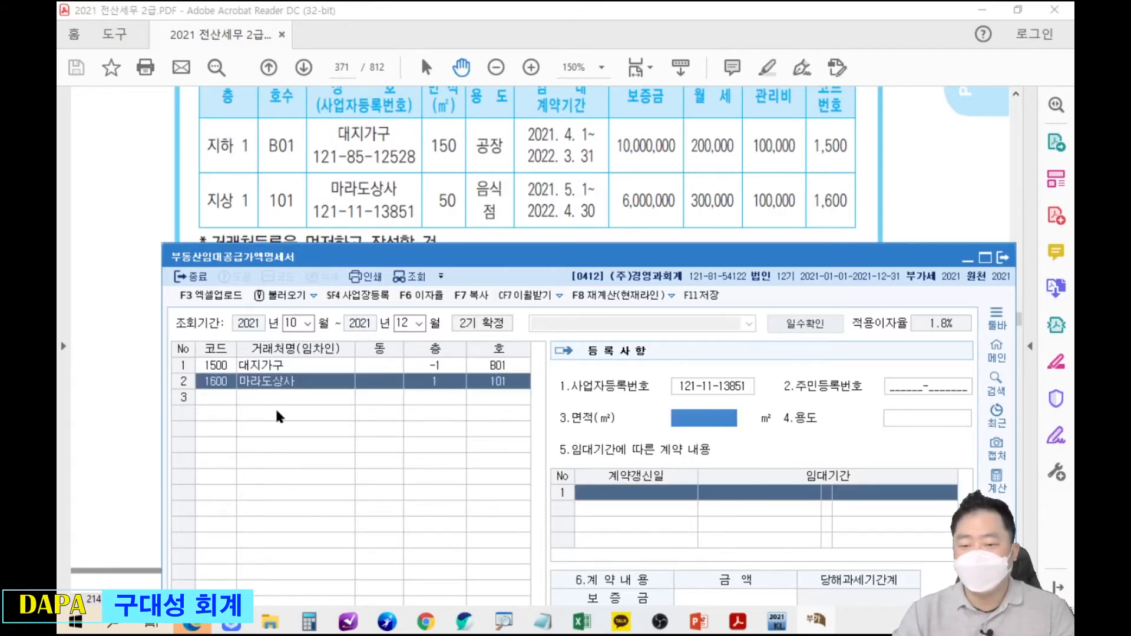
text(50)
key(Return)
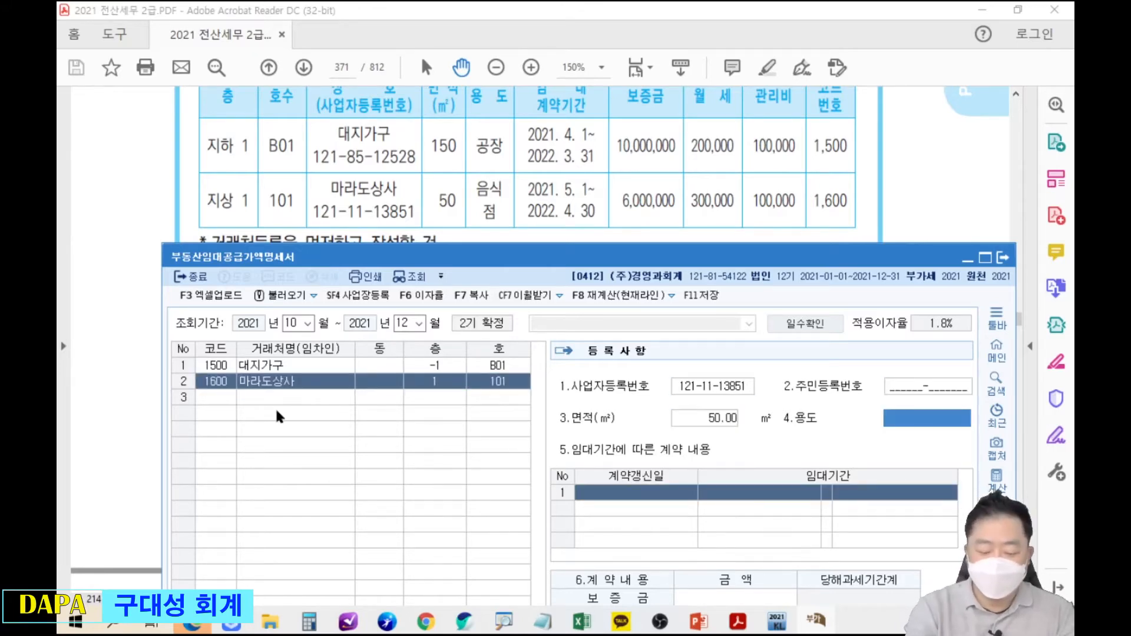
text(음식점)
key(Return)
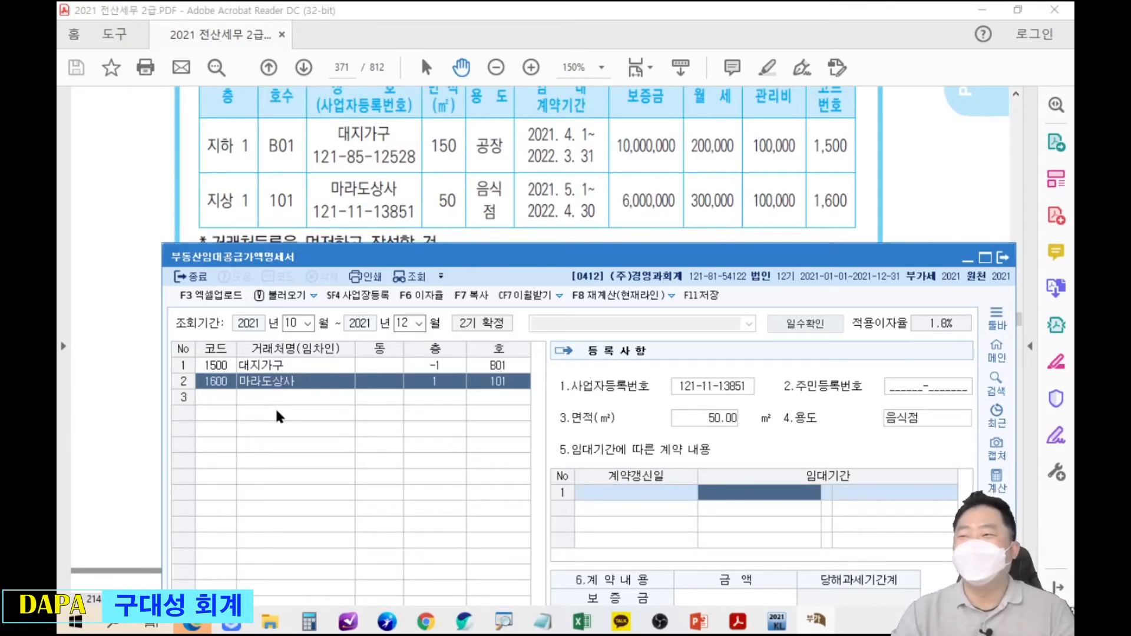
text(20210501)
key(Return)
text(2022-04-30)
key(Return)
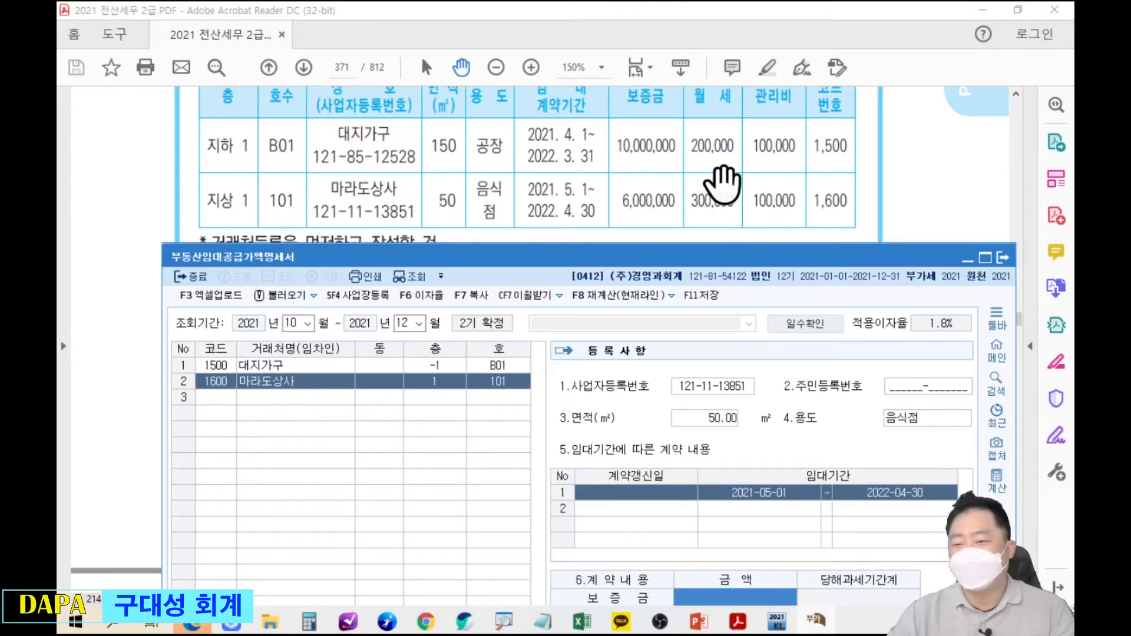
Enter deposit 6,000,000, monthly rent 300,000 and maintenance fee 100,000, then view the totals.
drag(944, 256, 529, 61)
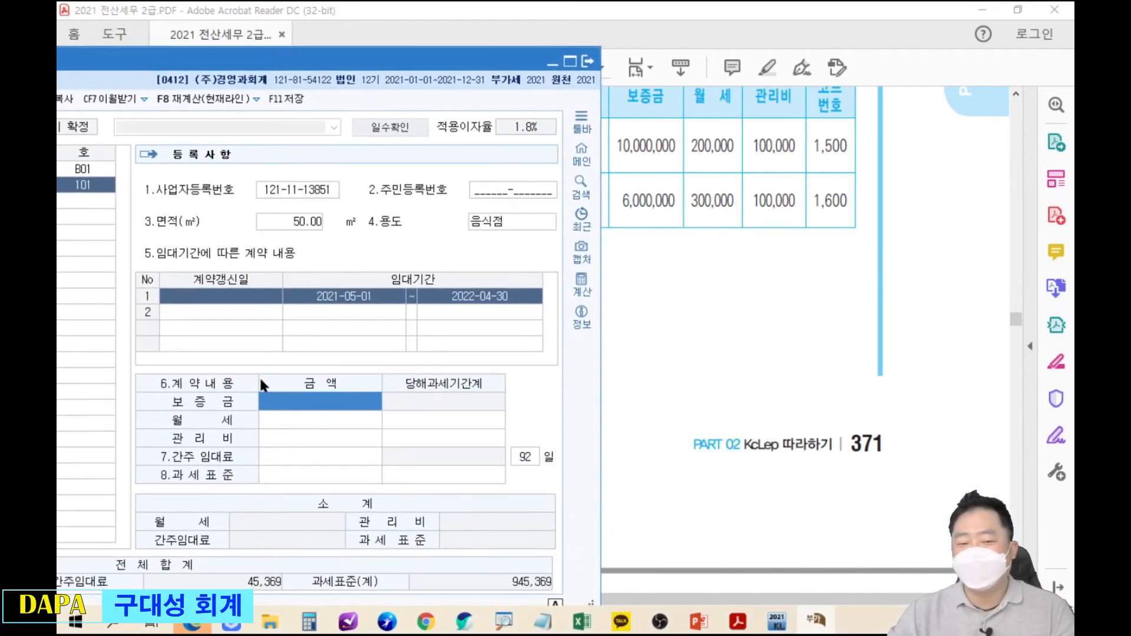
text(6000000)
key(Return)
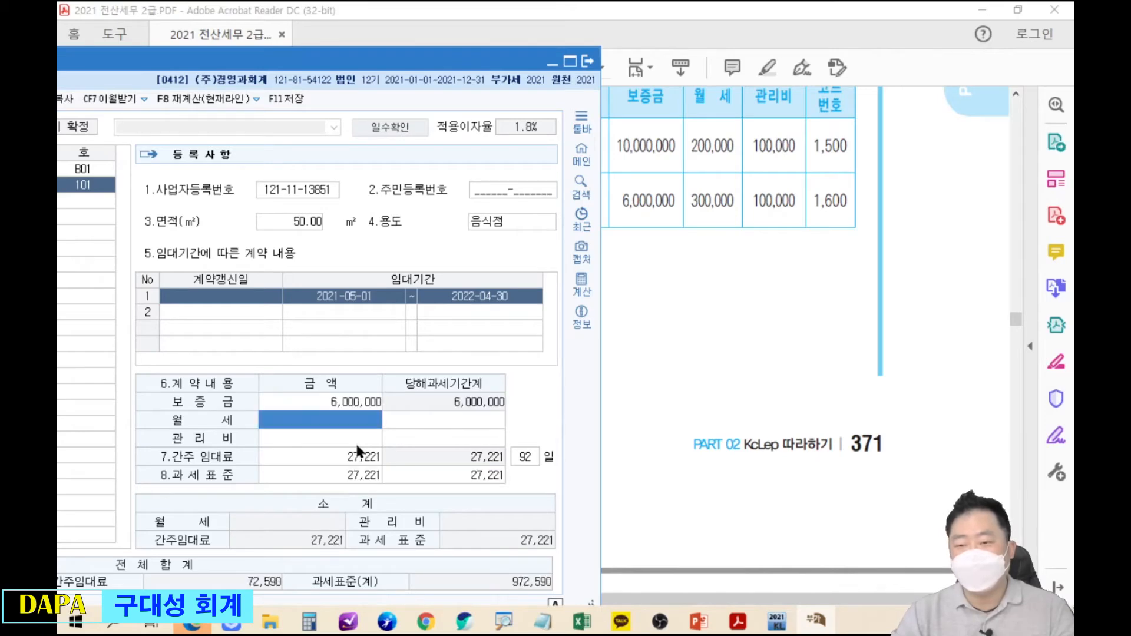
text(300000)
key(Return)
text(10)
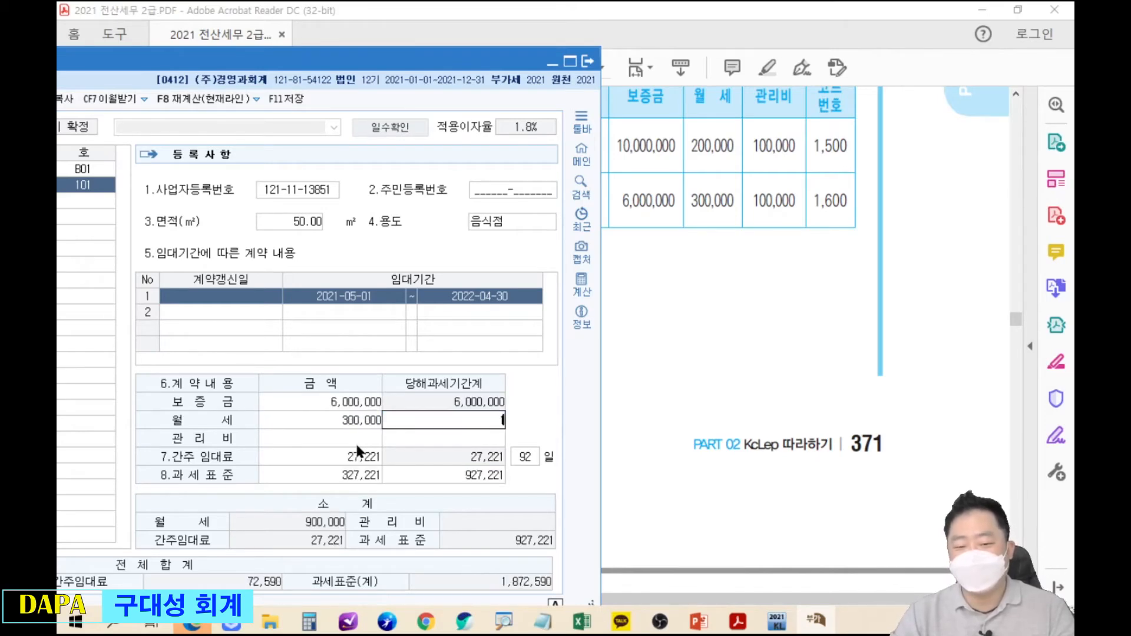
key(Escape)
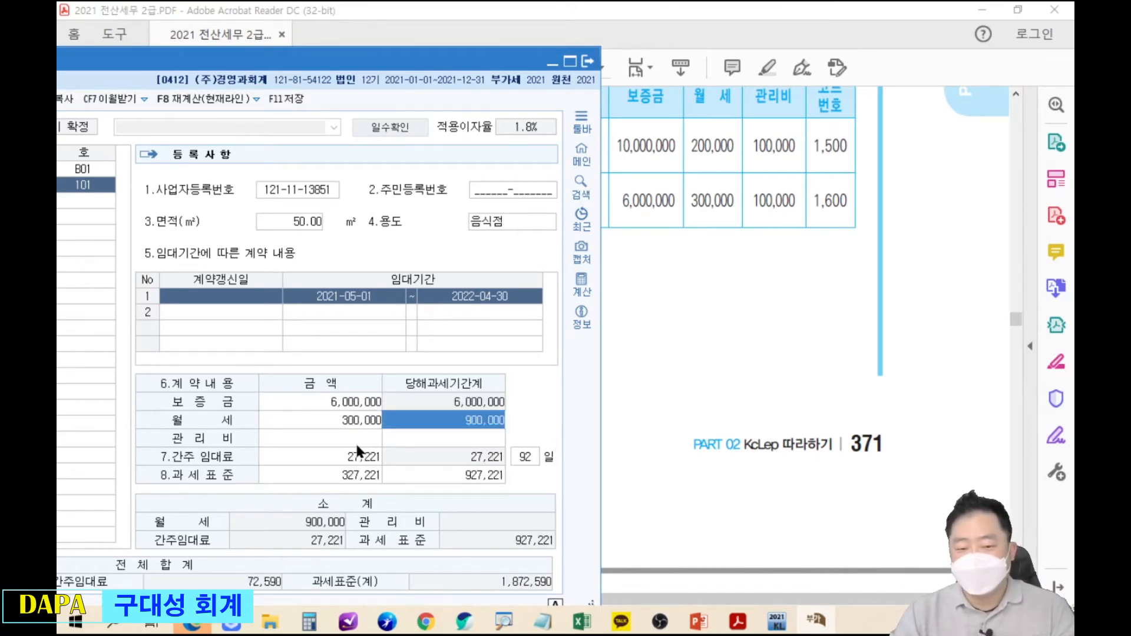
key(Return)
text(100000)
key(Return)
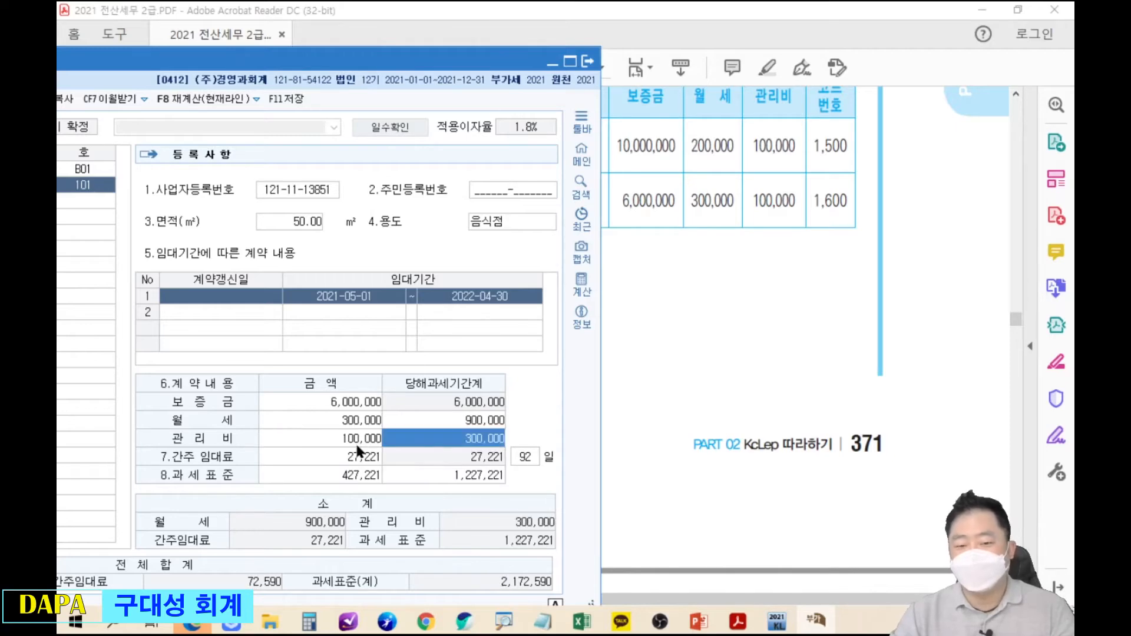
drag(461, 66, 889, 59)
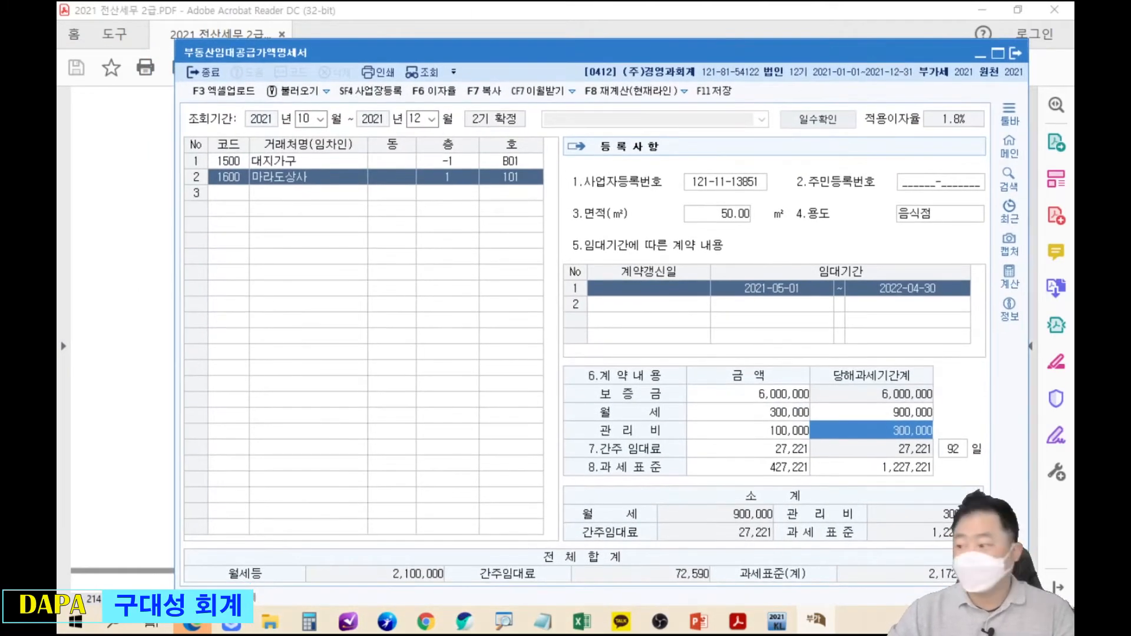
drag(889, 52, 860, 21)
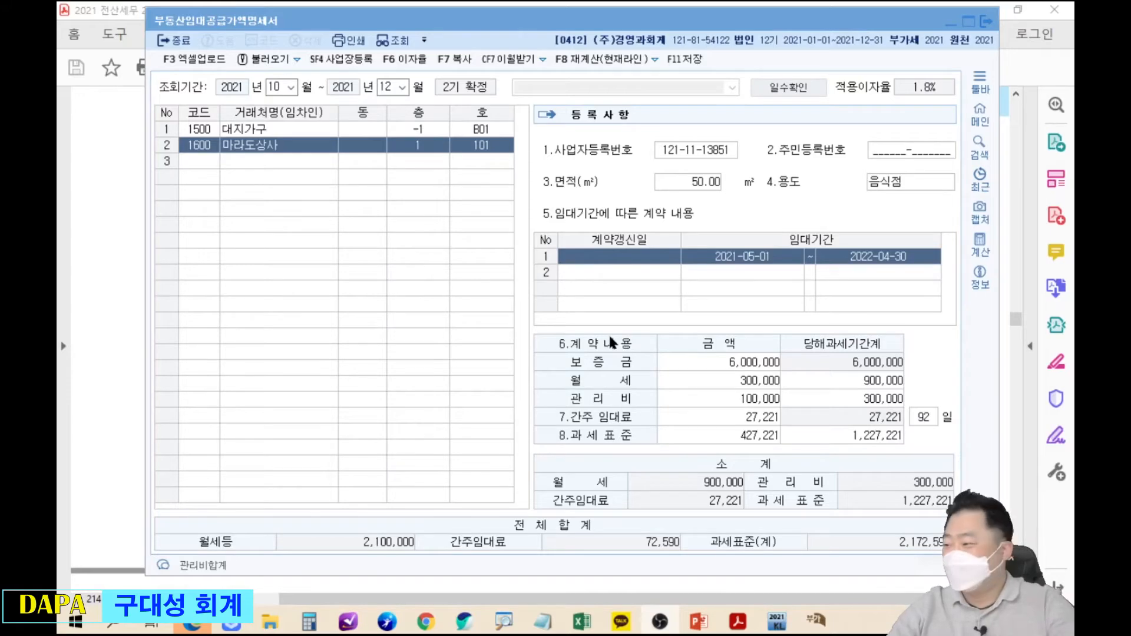
Check 대지가구's 간주 임대료 of 45,369.
click(323, 131)
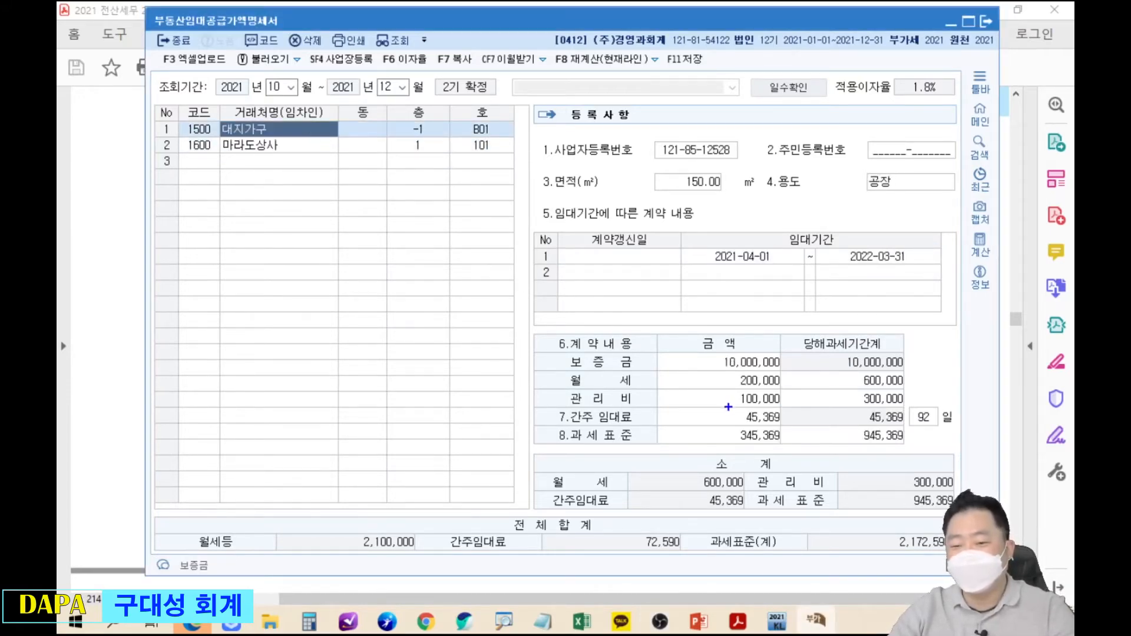
click(746, 416)
drag(734, 404, 793, 426)
key(Escape)
Check 마라도상사's 27,221 and the 72,590 간주임대료 total, then bring up the main menu.
click(281, 144)
drag(736, 404, 784, 430)
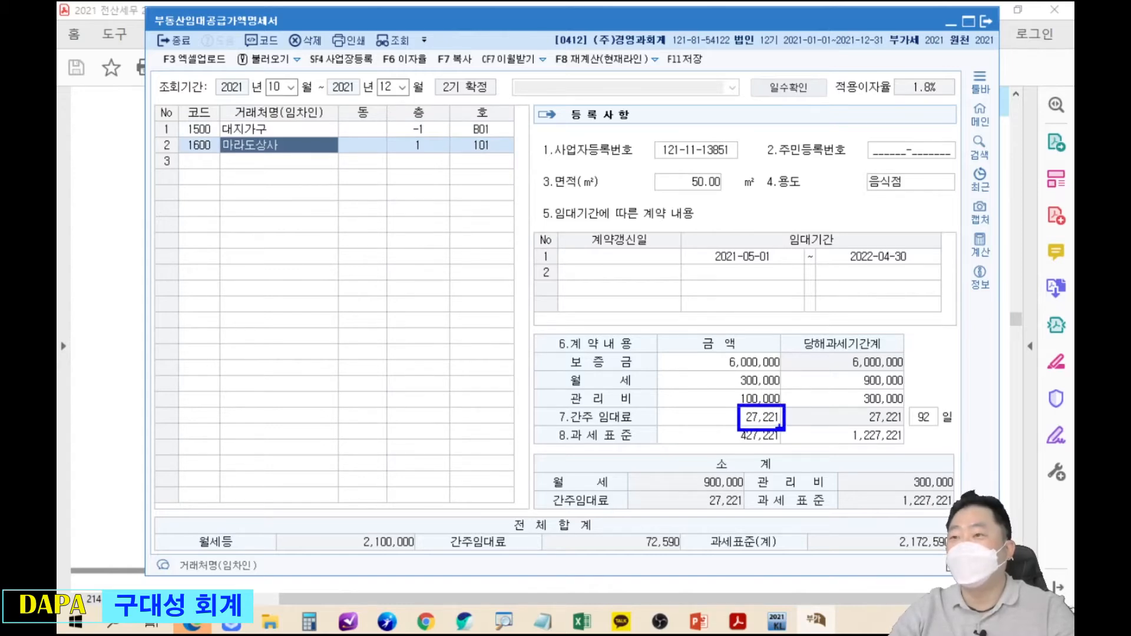
key(e)
drag(629, 522, 690, 555)
mouse_move(671, 482)
mouse_down()
mouse_move(683, 478)
mouse_move(697, 388)
mouse_up()
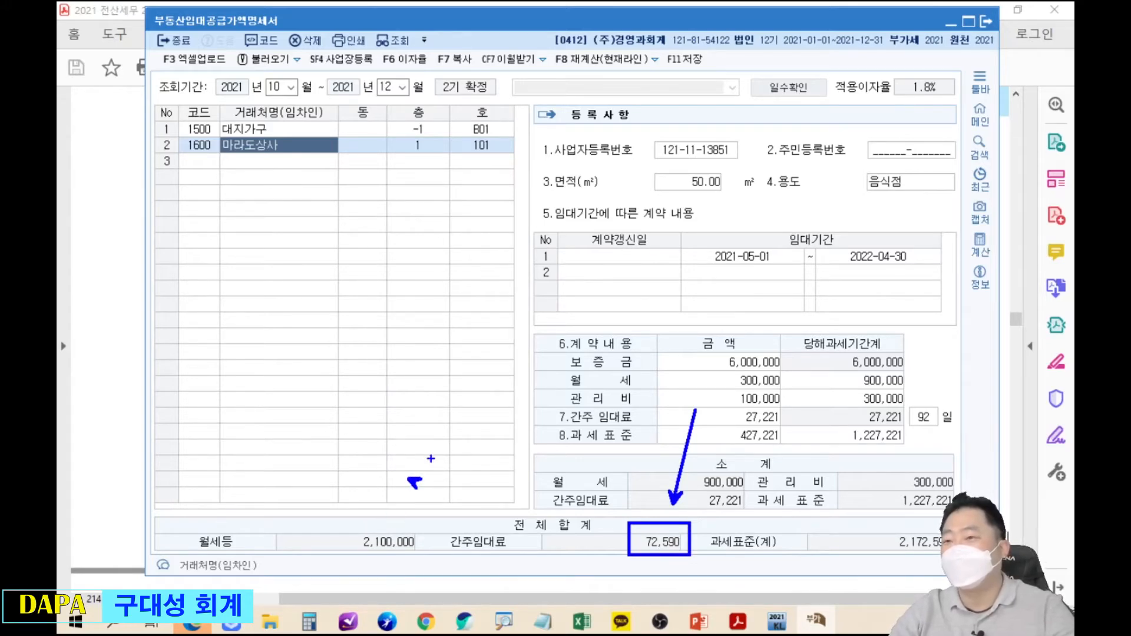
key(Escape)
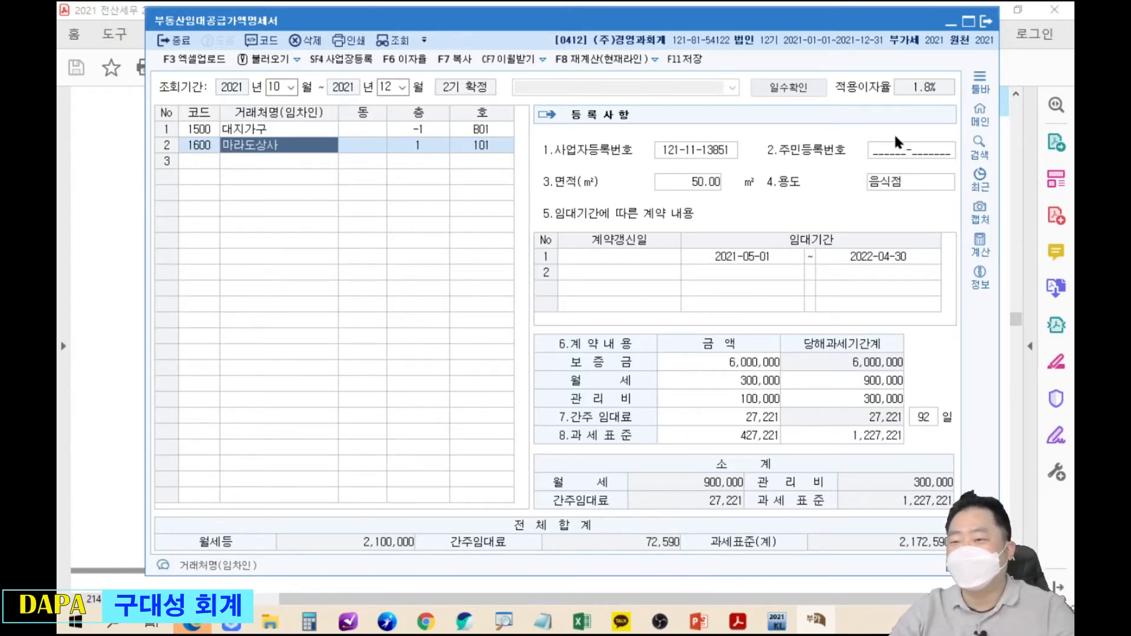
click(980, 113)
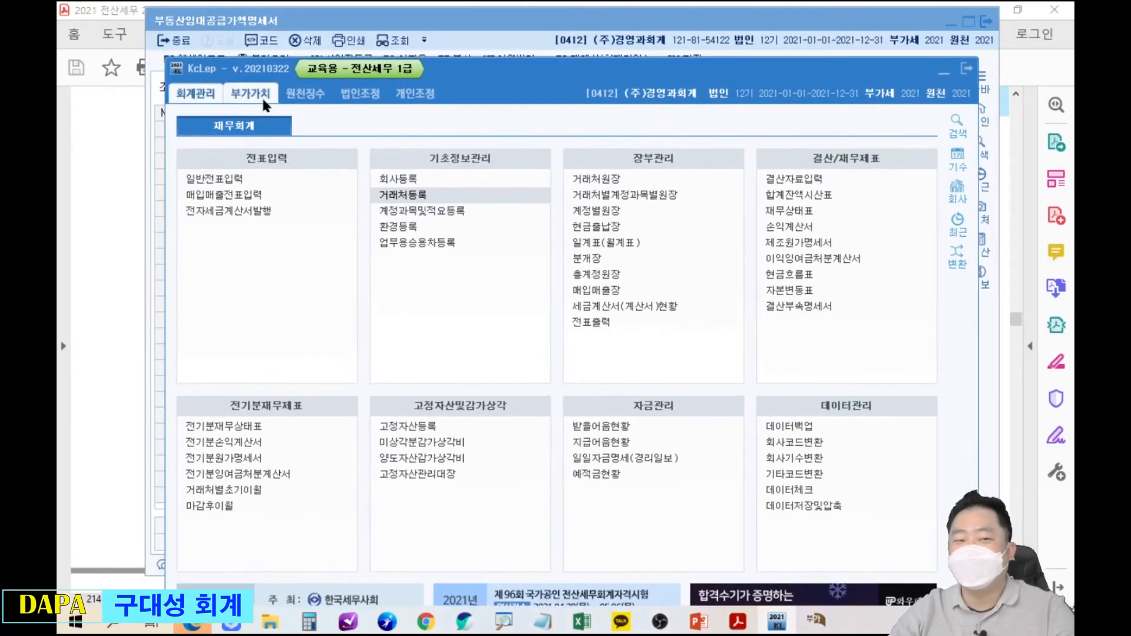
Open 부가가치세신고서 from the 부가가치 menu, shrink it and place it at the upper right.
click(263, 102)
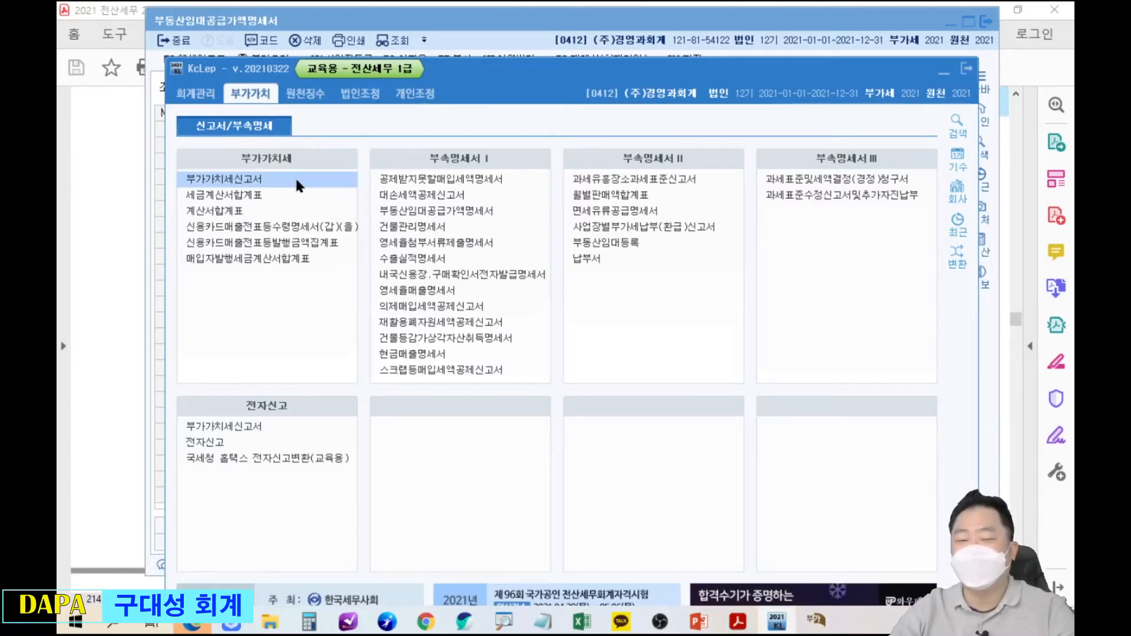
click(945, 74)
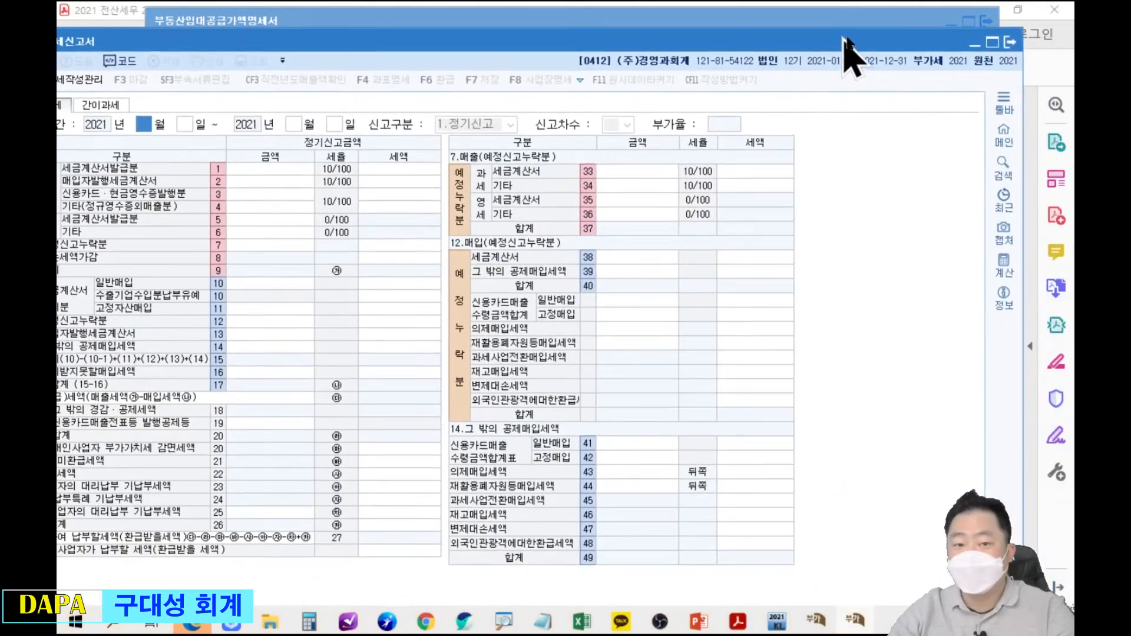
drag(846, 51, 954, 113)
drag(118, 84, 270, 202)
drag(471, 219, 660, 41)
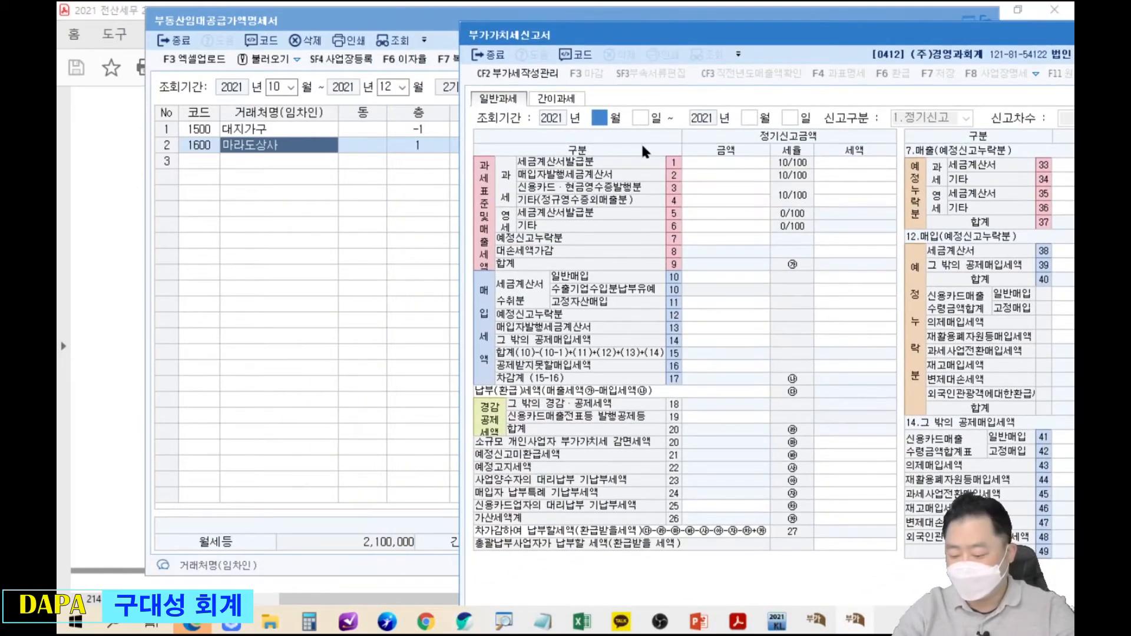
Enter period 10~12 and compare the 간이과세 and 일반과세 versions of the return.
text(10)
key(Return)
key(Return)
text(12)
key(Return)
key(Return)
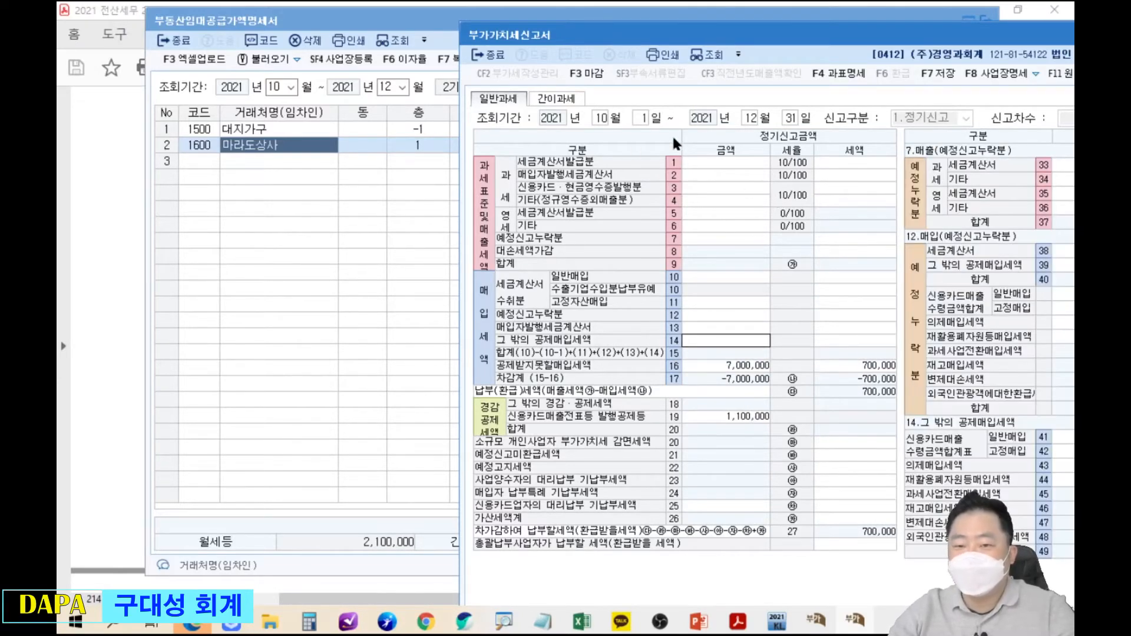
click(559, 99)
key(Return)
text(1)
key(Return)
key(Return)
key(Return)
key(Return)
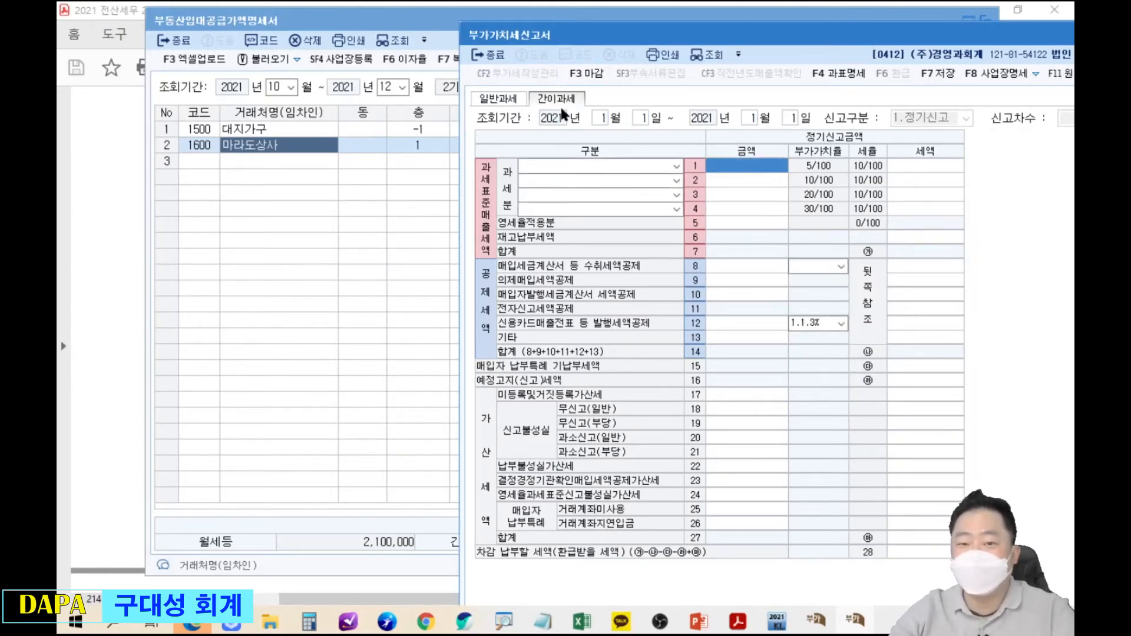
click(498, 98)
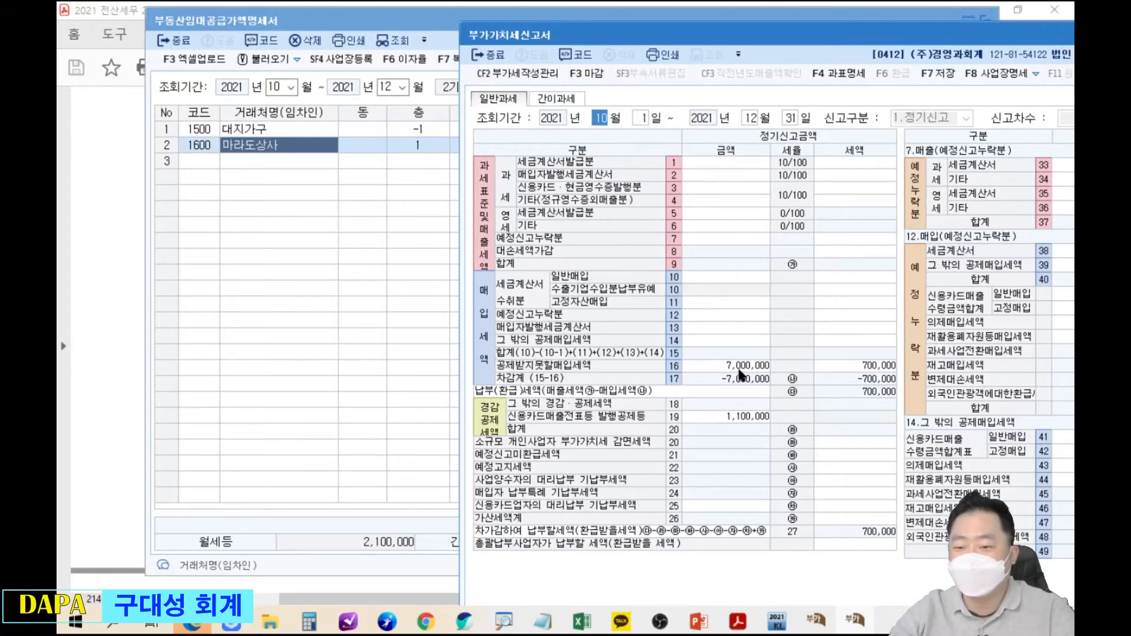
double_click(934, 30)
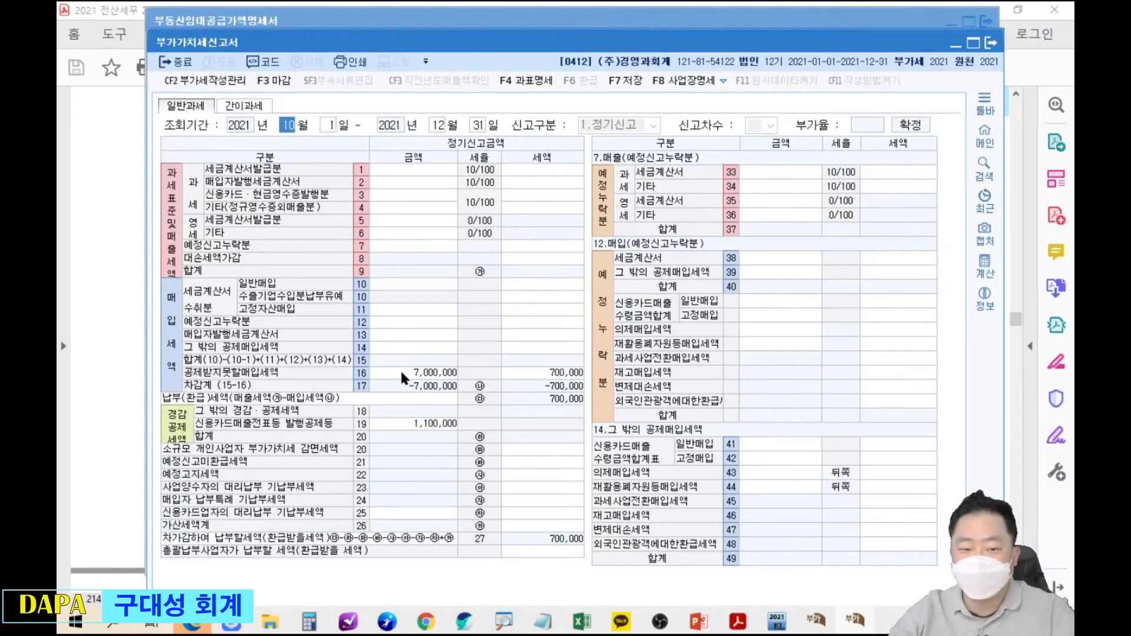
Reset the return period to 1월 1일 ~ 1월 1일 so the form is blank.
text(1)
key(Return)
key(Return)
key(Return)
key(Return)
drag(472, 42, 1012, 66)
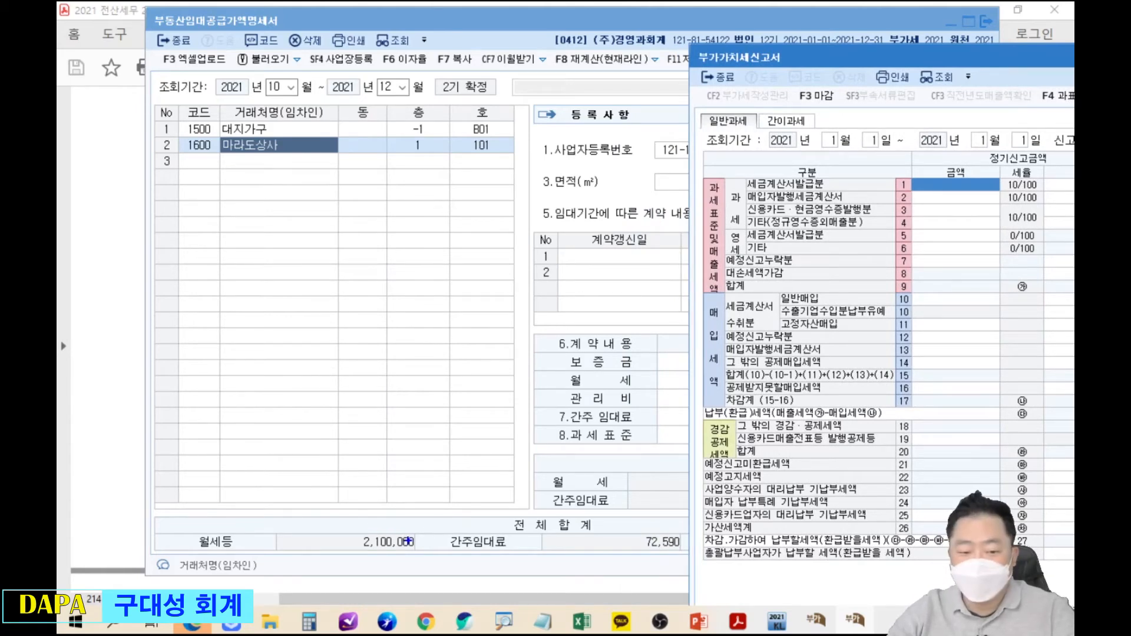
Show that the 2,100,000 월세등 total belongs on VAT return line 1.
drag(329, 522, 422, 560)
drag(191, 524, 244, 549)
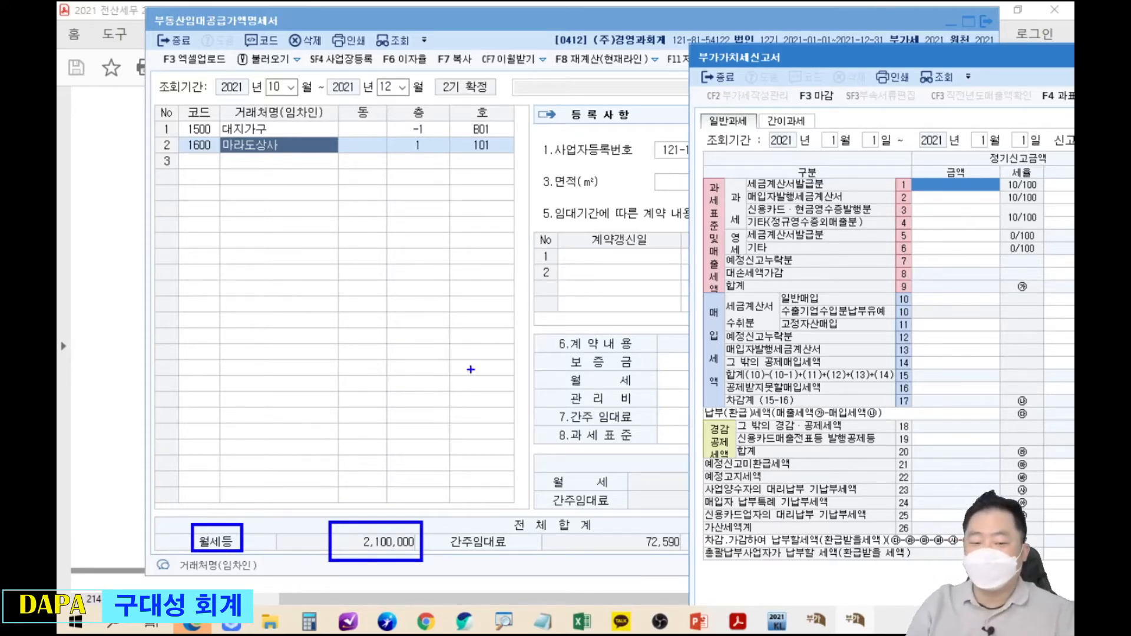
mouse_move(415, 521)
mouse_down()
mouse_move(678, 298)
mouse_move(841, 190)
mouse_move(901, 173)
mouse_move(911, 196)
mouse_up()
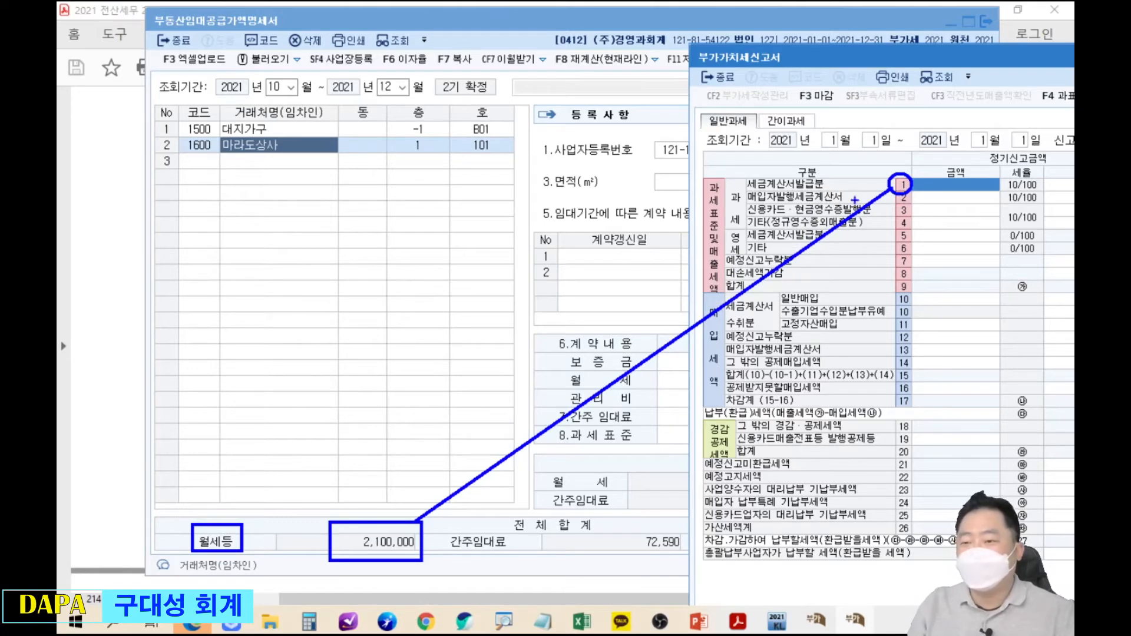
drag(928, 177, 941, 184)
drag(959, 169, 954, 183)
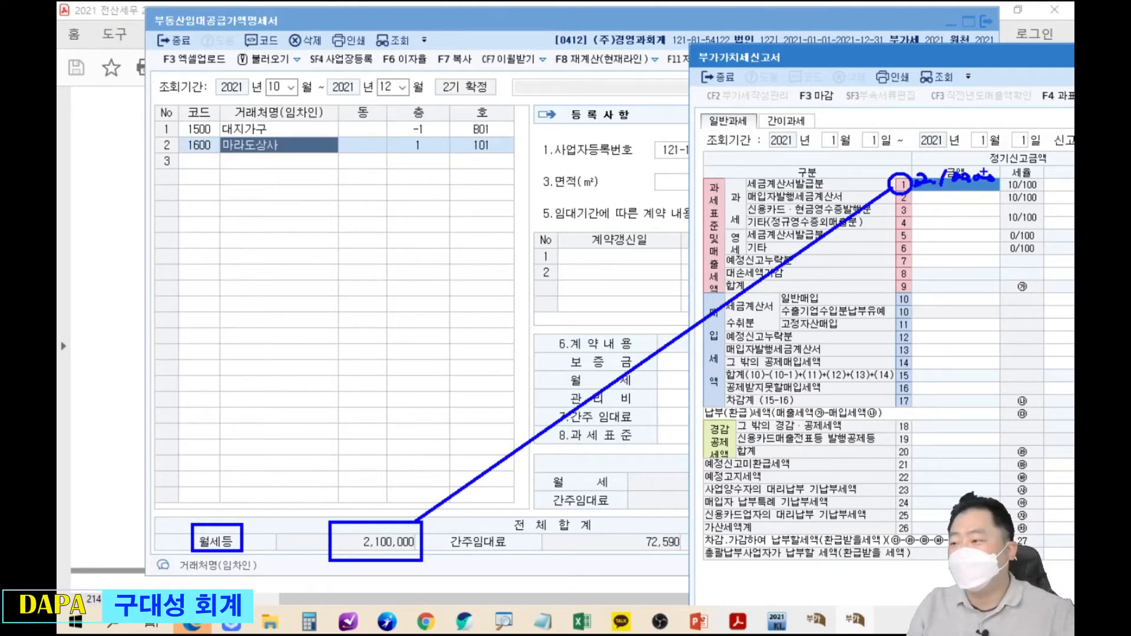
key(Escape)
click(541, 27)
drag(540, 24, 468, 24)
drag(1011, 48, 841, 34)
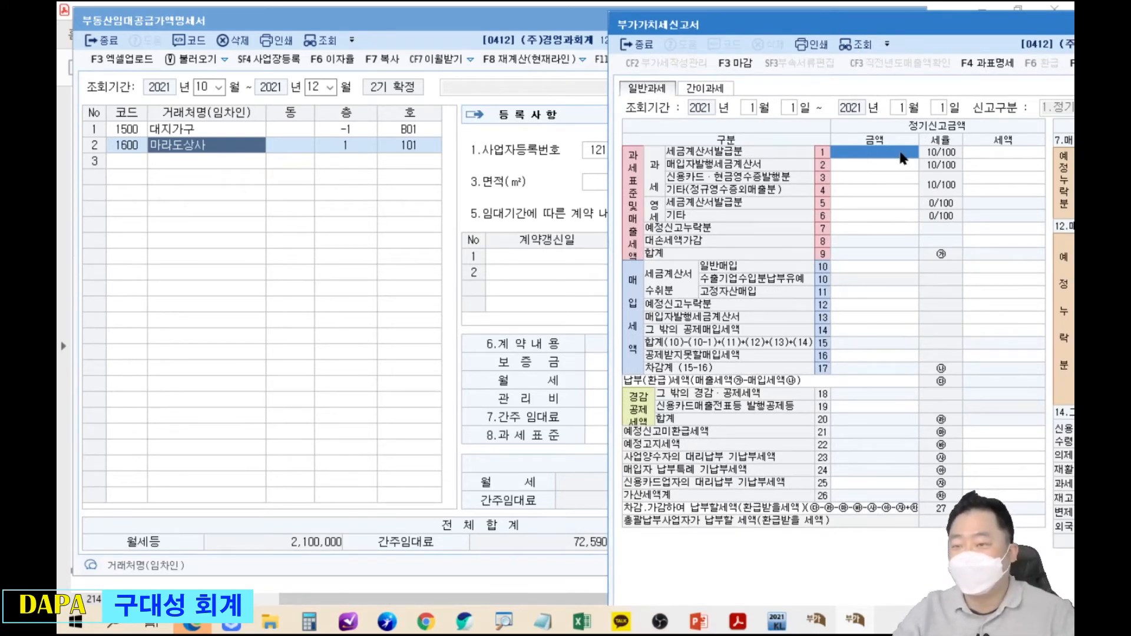
text(2,100,000)
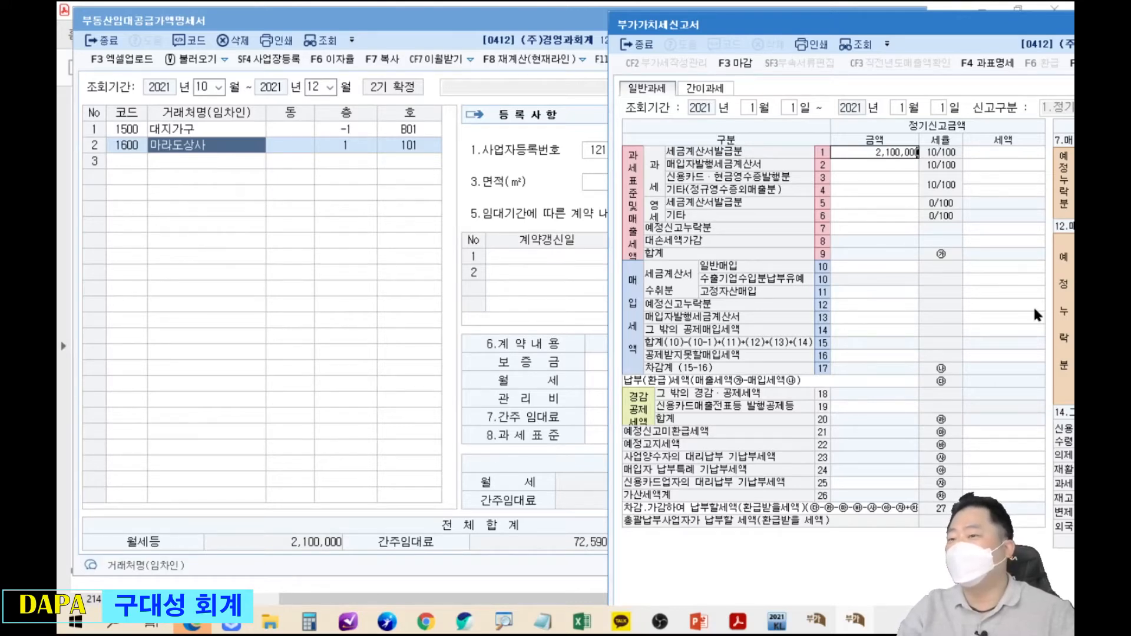
key(Return)
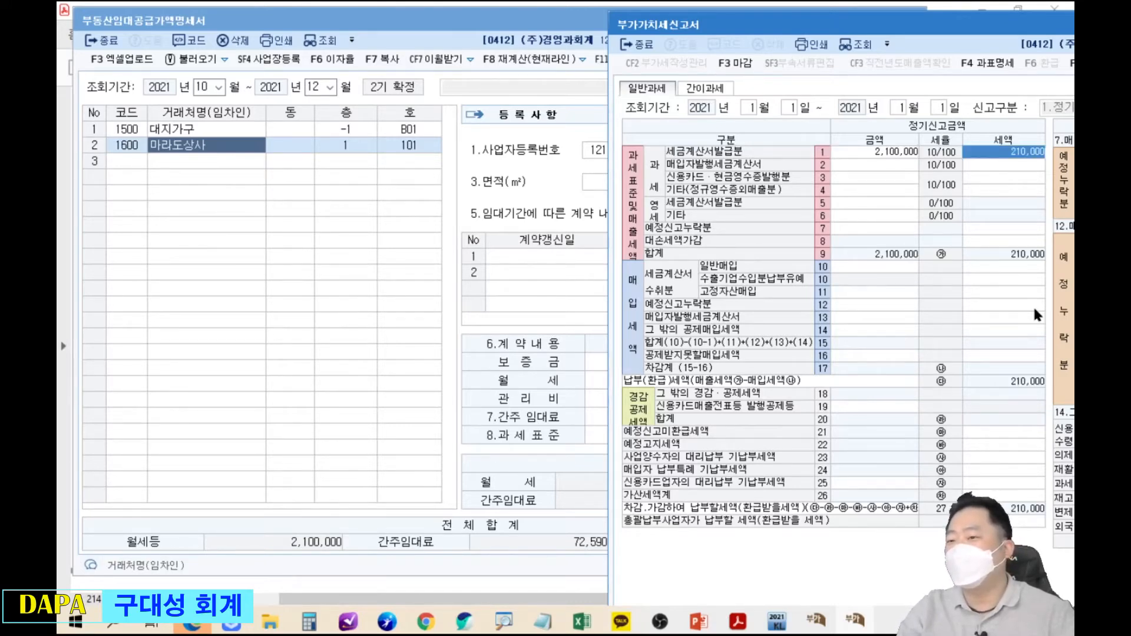
key(Return)
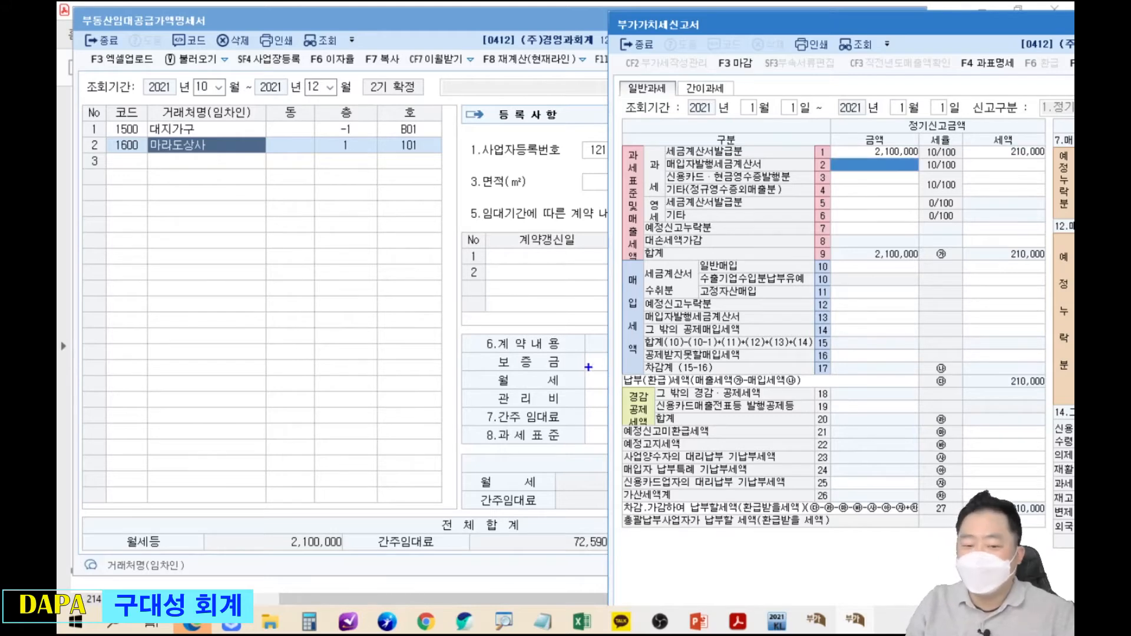
drag(549, 519, 620, 559)
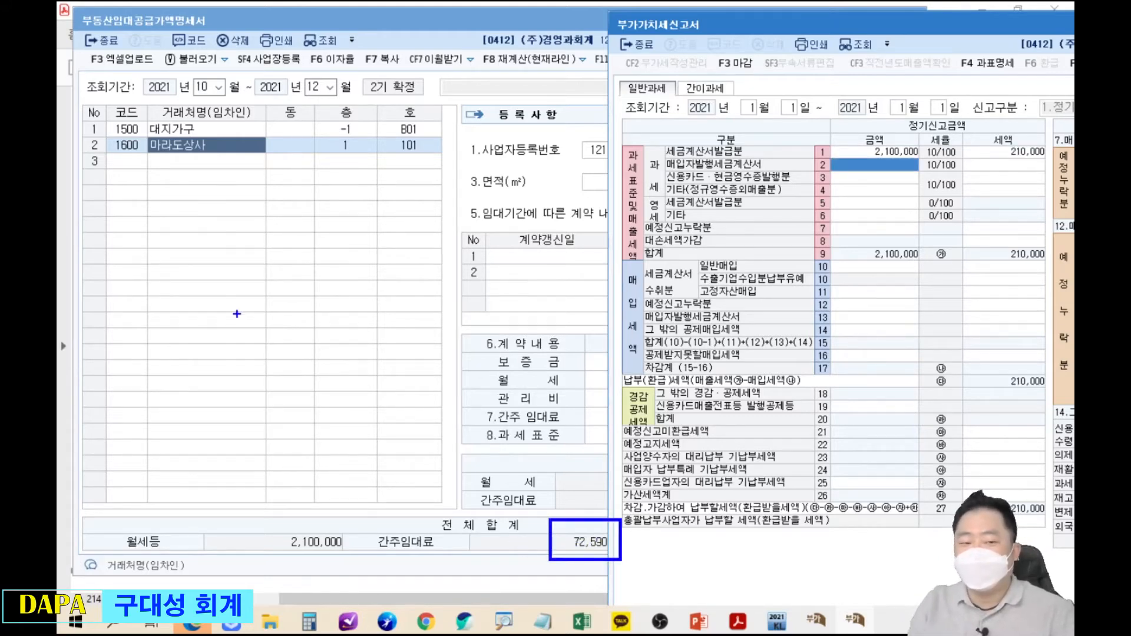
mouse_move(181, 299)
mouse_down()
mouse_move(212, 315)
mouse_move(220, 292)
mouse_move(228, 310)
mouse_move(240, 262)
mouse_move(247, 293)
mouse_move(252, 260)
mouse_move(272, 273)
mouse_move(281, 256)
mouse_move(207, 351)
mouse_move(227, 356)
mouse_move(243, 330)
mouse_move(250, 348)
mouse_move(268, 303)
mouse_move(275, 332)
mouse_move(277, 312)
mouse_move(292, 308)
mouse_up()
mouse_move(268, 218)
mouse_down()
mouse_move(302, 238)
mouse_move(327, 321)
mouse_up()
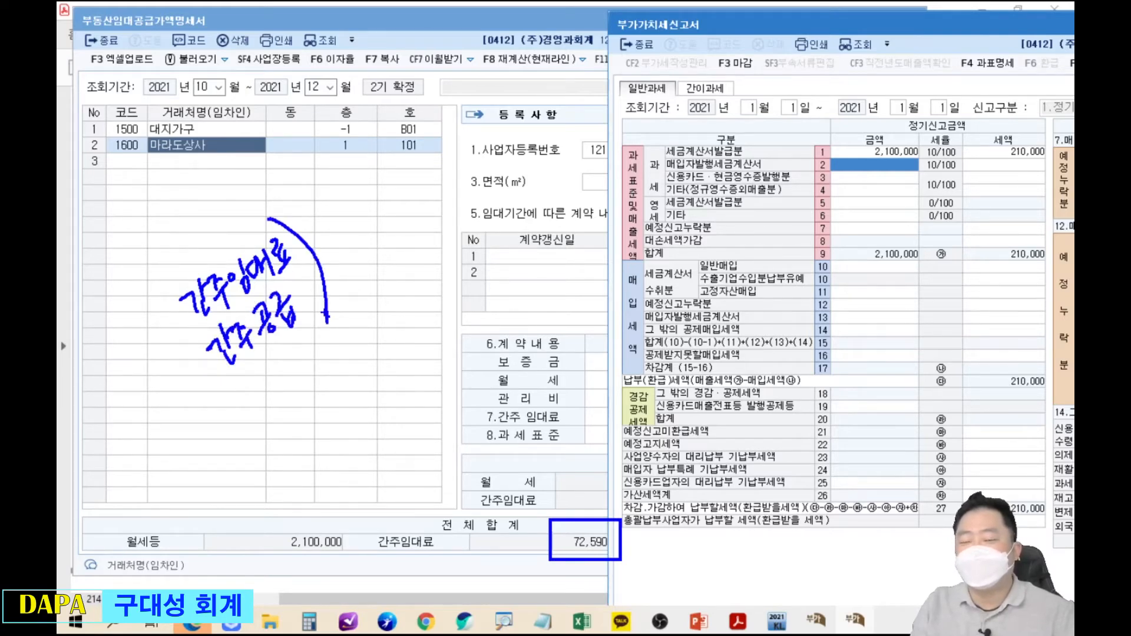
drag(301, 228, 319, 207)
mouse_move(341, 186)
mouse_down()
mouse_move(352, 171)
mouse_move(373, 195)
mouse_move(385, 152)
mouse_move(390, 162)
mouse_up()
drag(356, 227, 374, 239)
mouse_move(381, 236)
mouse_down()
mouse_move(366, 257)
mouse_move(384, 255)
mouse_up()
mouse_move(378, 224)
mouse_down()
mouse_move(390, 239)
mouse_move(397, 219)
mouse_up()
drag(397, 228, 403, 238)
mouse_move(411, 196)
mouse_down()
mouse_move(412, 223)
mouse_move(422, 207)
mouse_up()
drag(430, 206, 438, 201)
mouse_move(362, 241)
mouse_down()
mouse_move(459, 230)
mouse_move(374, 268)
mouse_up()
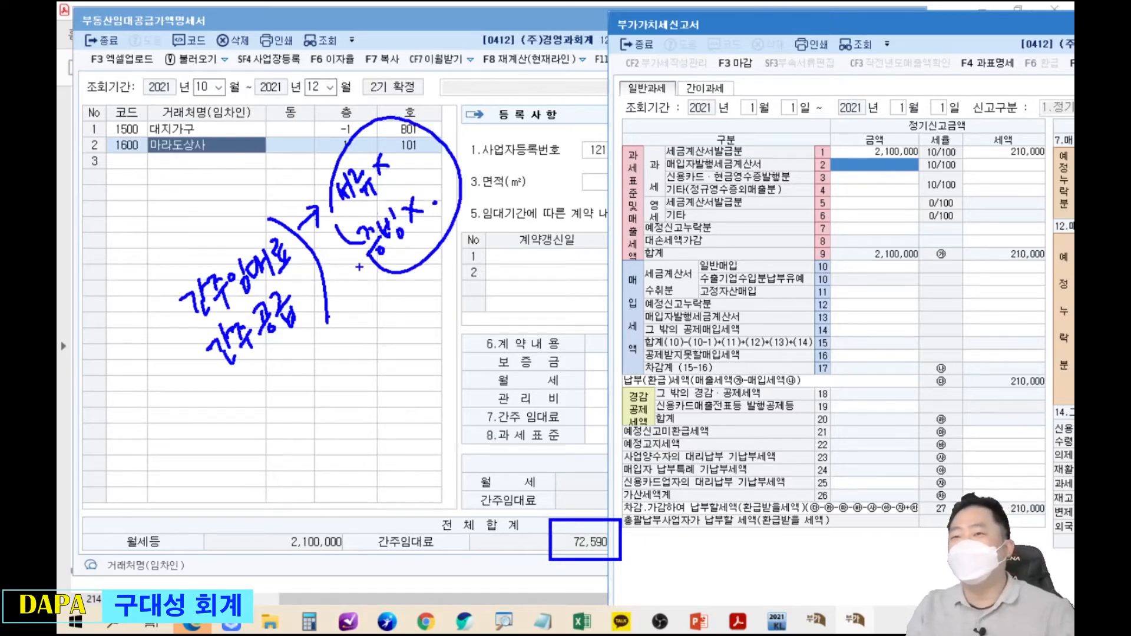
drag(382, 103, 388, 300)
drag(328, 139, 509, 234)
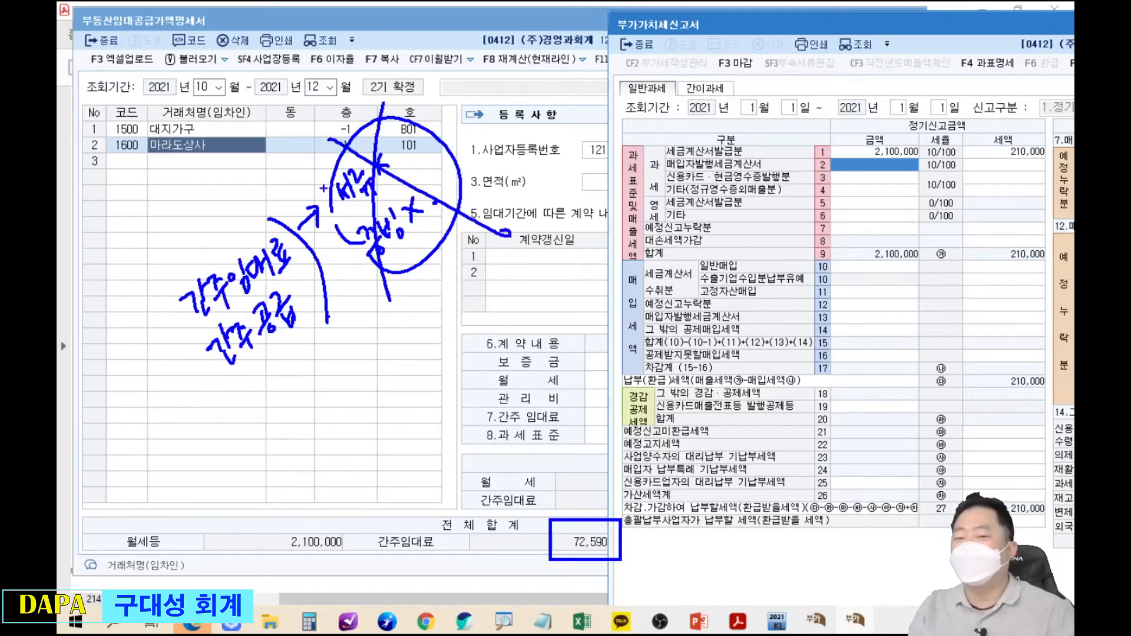
mouse_move(354, 331)
mouse_down()
mouse_move(362, 352)
mouse_move(370, 342)
mouse_up()
drag(390, 340, 366, 377)
mouse_move(375, 318)
mouse_down()
mouse_move(406, 356)
mouse_move(417, 294)
mouse_move(419, 340)
mouse_move(379, 409)
mouse_up()
drag(457, 321, 382, 415)
drag(413, 380, 407, 392)
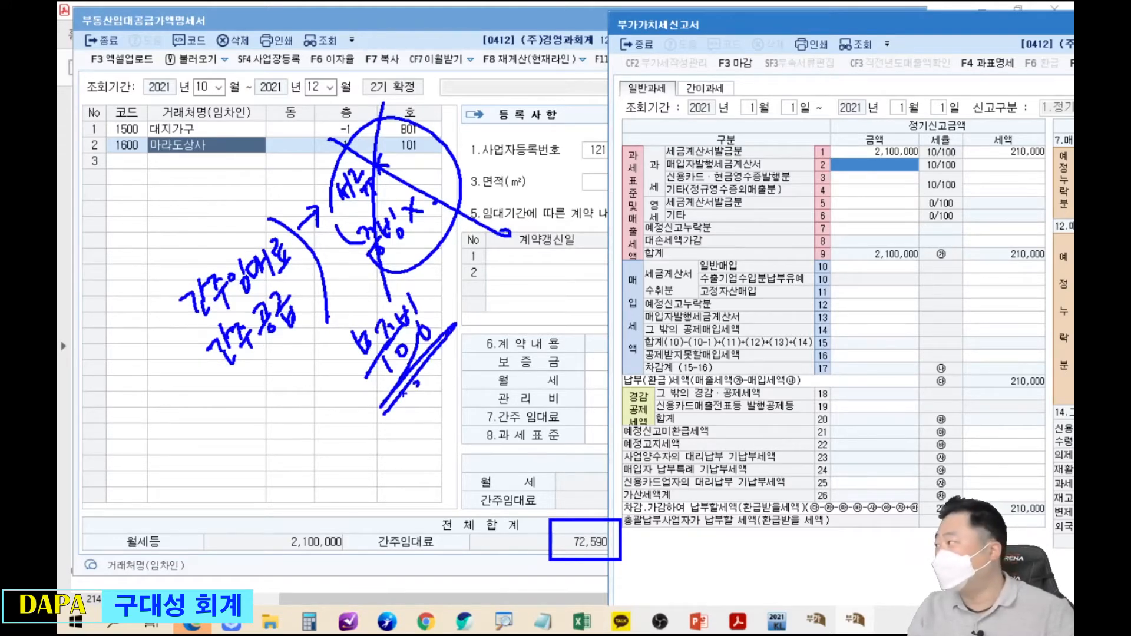
mouse_move(573, 504)
mouse_down()
mouse_move(566, 452)
mouse_move(683, 258)
mouse_move(825, 177)
mouse_up()
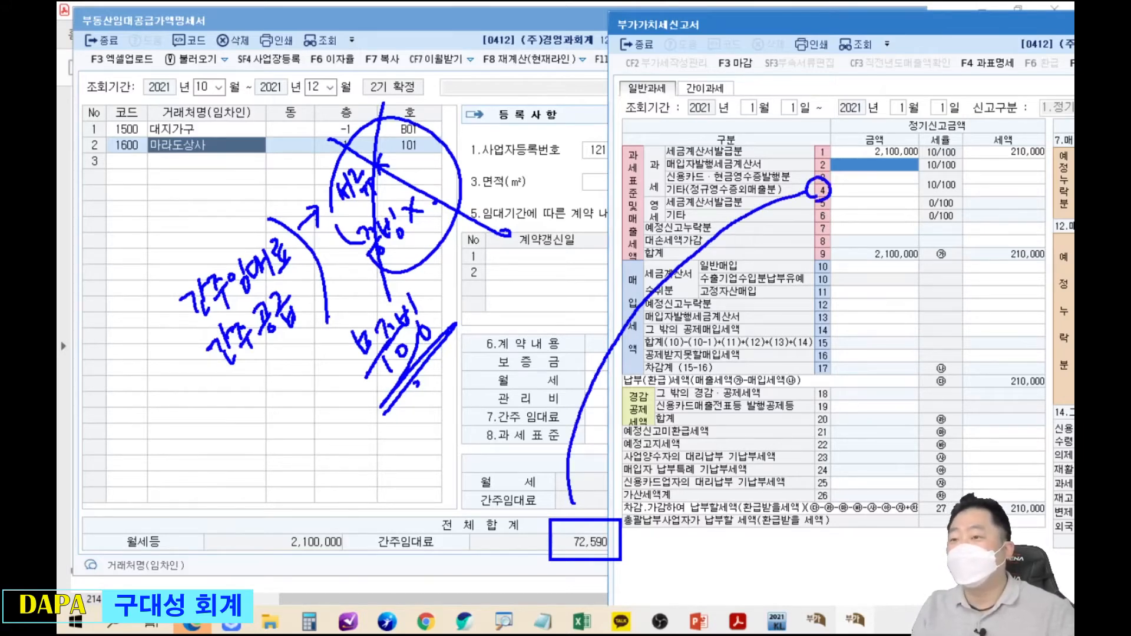
Enter 72,590 on line 4 (기타), giving tax 7,259 and a 217,259 total.
key(Escape)
click(879, 192)
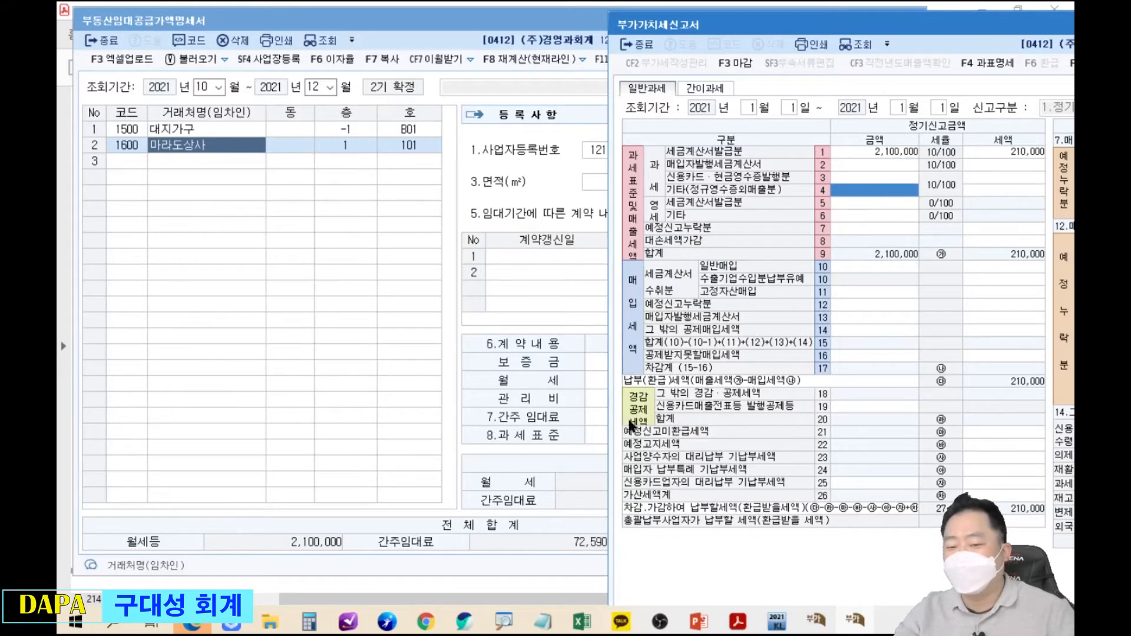
text(72590)
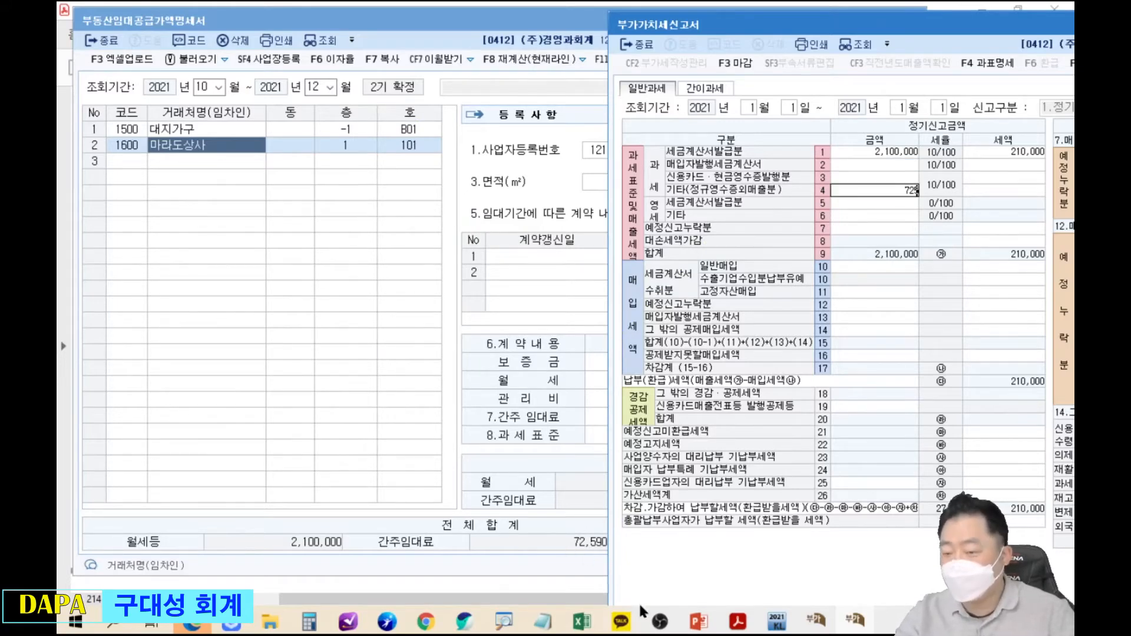
key(Return)
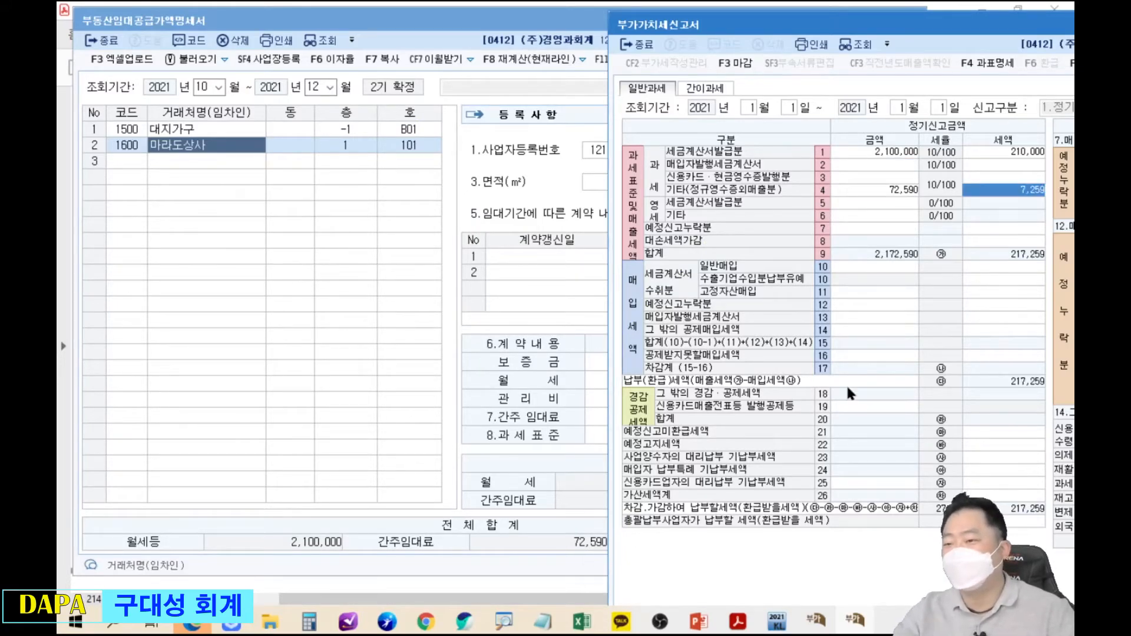
click(1024, 230)
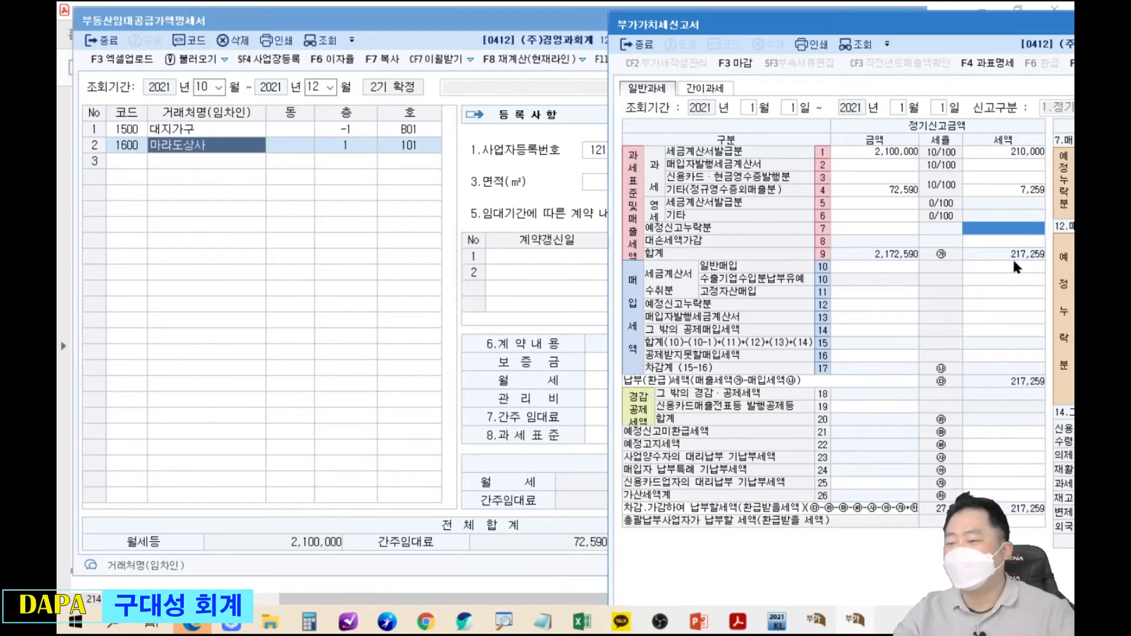
Link the statement's 2,100,000 total to line 1 and 72,590 to line 4.
drag(272, 512, 355, 558)
mouse_move(335, 512)
mouse_down()
mouse_move(439, 410)
mouse_move(736, 174)
mouse_move(808, 147)
mouse_up()
drag(547, 516, 620, 558)
mouse_move(609, 513)
mouse_down()
mouse_move(812, 217)
mouse_move(812, 198)
mouse_up()
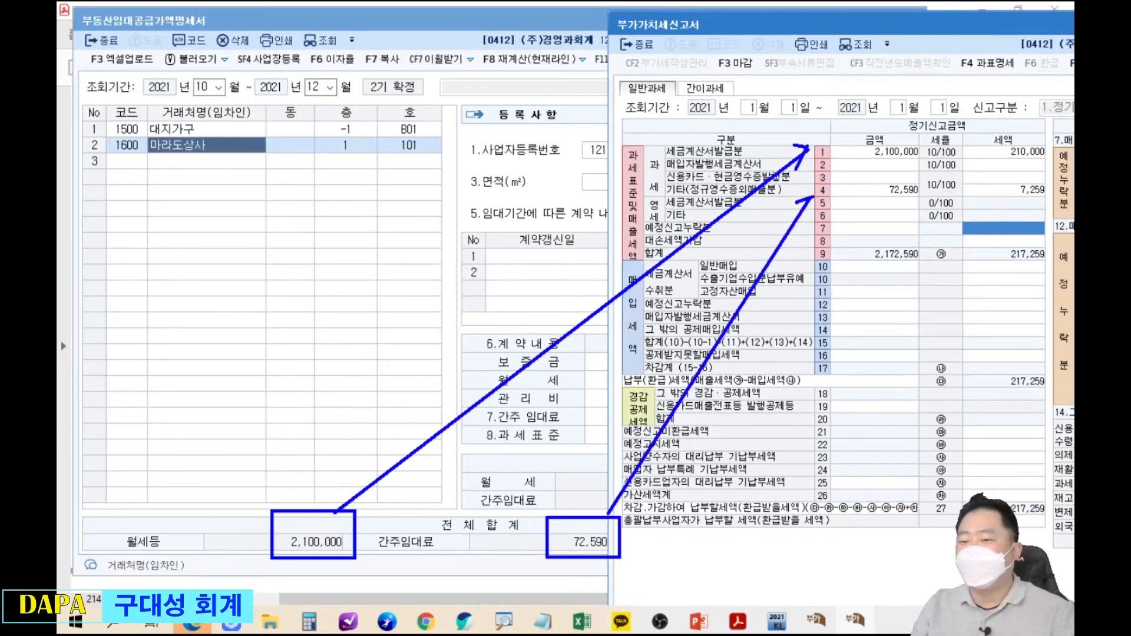
mouse_move(907, 171)
mouse_down()
mouse_move(881, 200)
mouse_move(928, 222)
mouse_up()
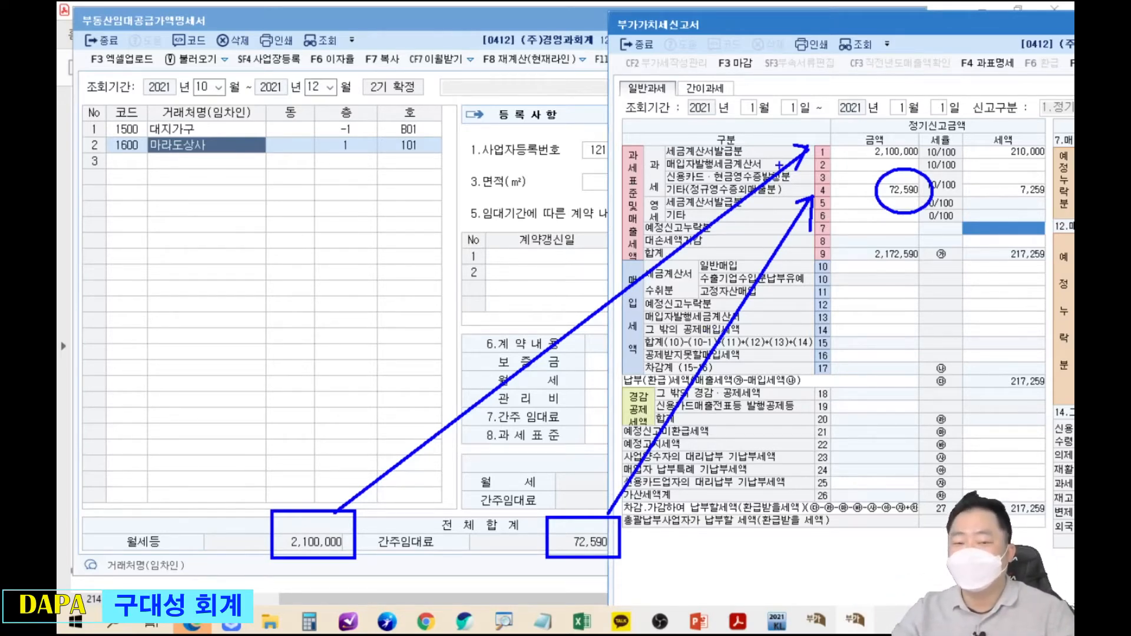
key(Escape)
key(alt+Tab)
drag(1005, 32, 572, 125)
Close 부가가치세신고서 answering 아니오 to saving, and open the ▾ screen menu.
click(1017, 115)
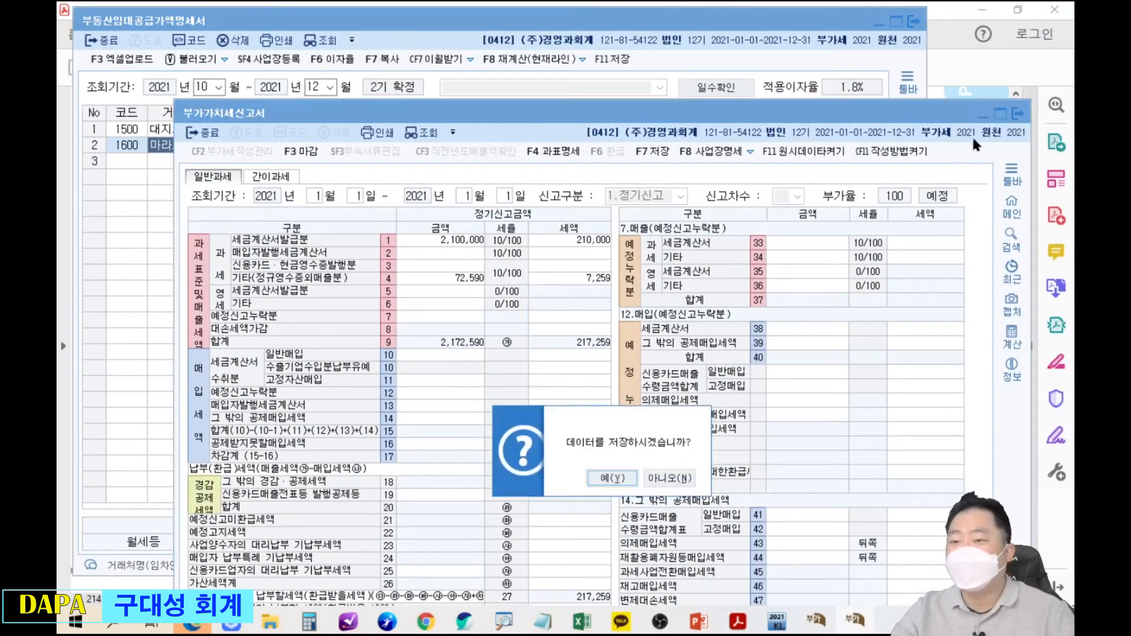
click(670, 479)
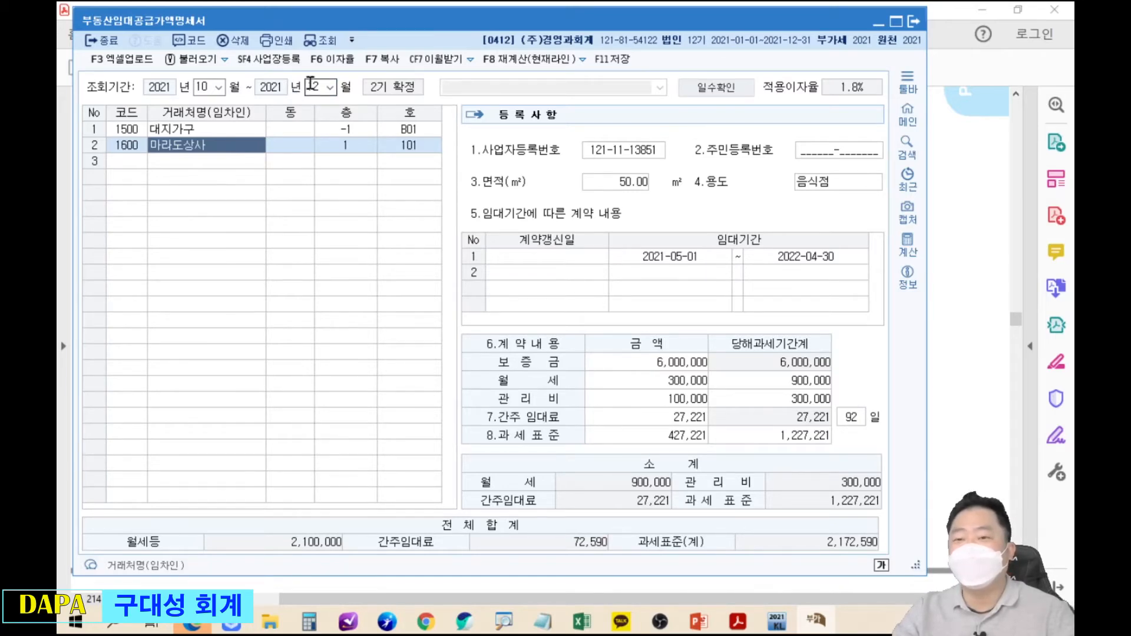
drag(486, 29, 555, 34)
click(420, 47)
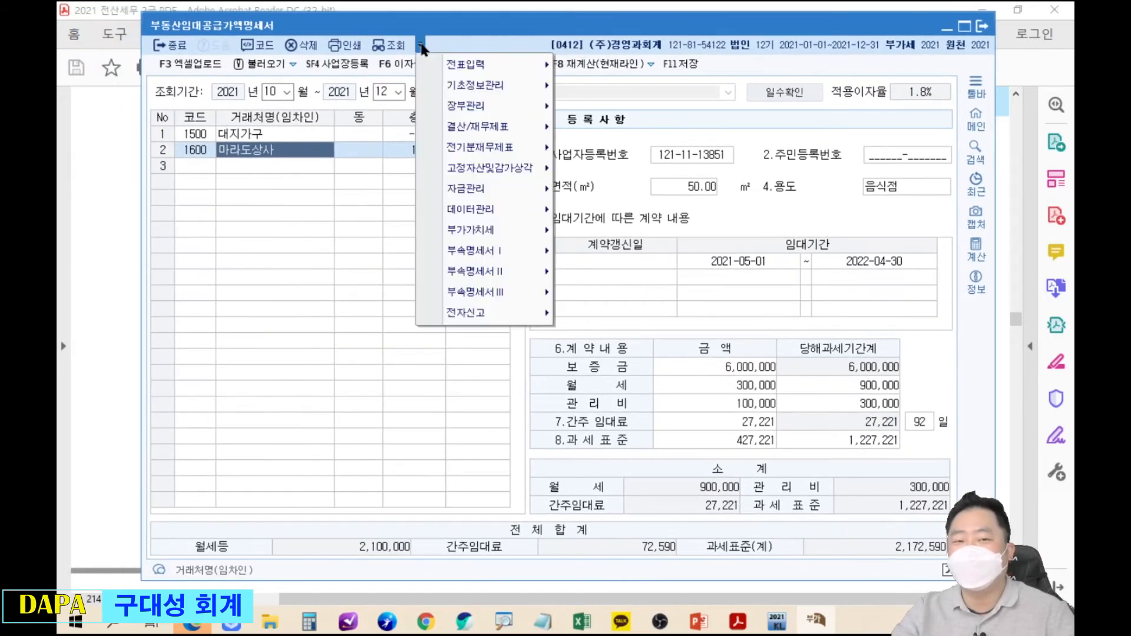
Open 전표입력 > 매입매출전표입력 and lower its window into place.
mouse_move(501, 64)
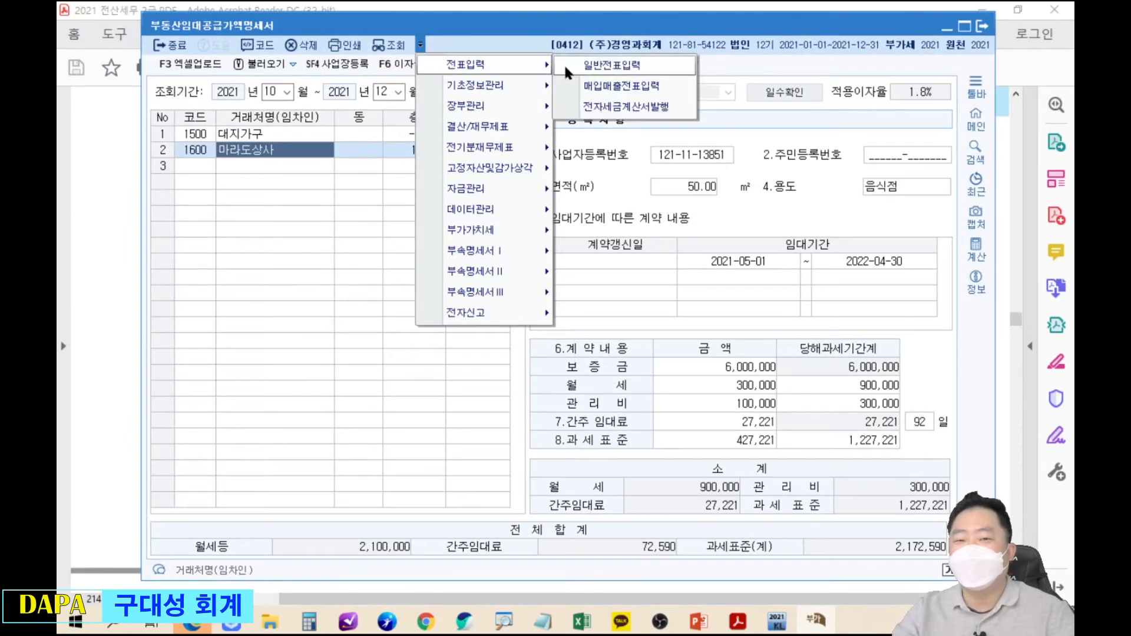
click(612, 95)
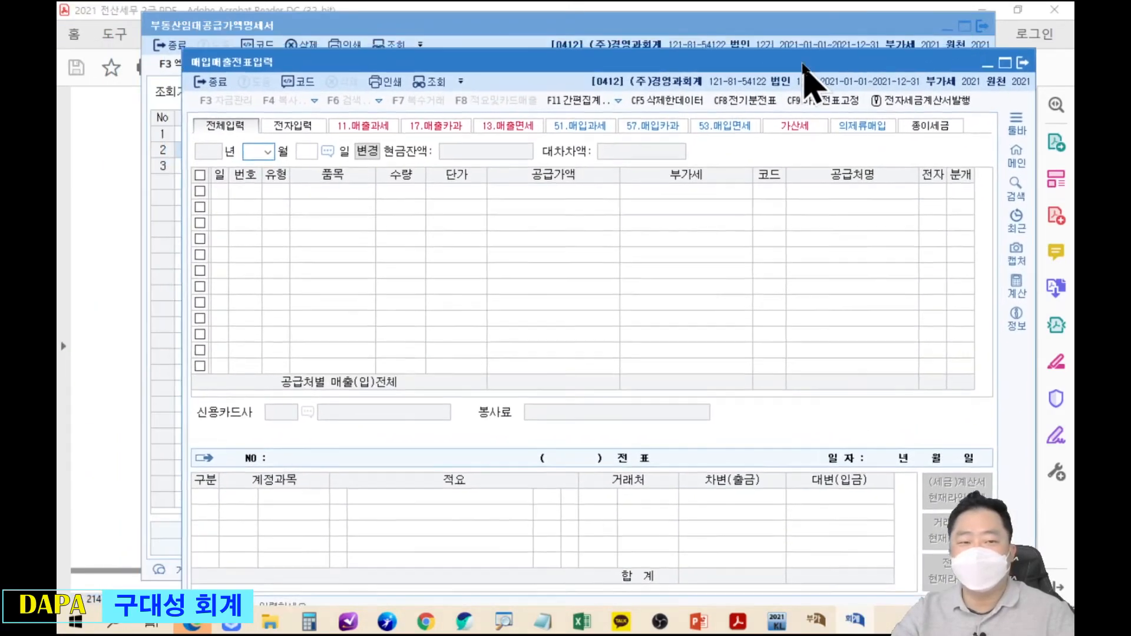
drag(808, 51, 790, 179)
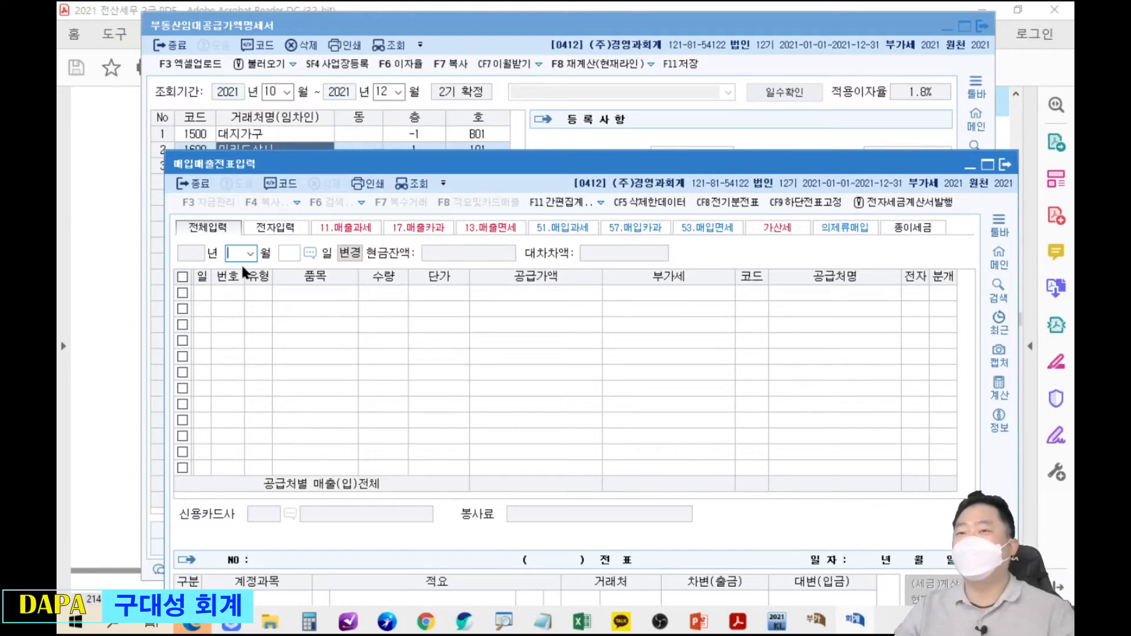
Date the voucher January 1 and point out the 14.건별 sales type.
text(1)
key(Return)
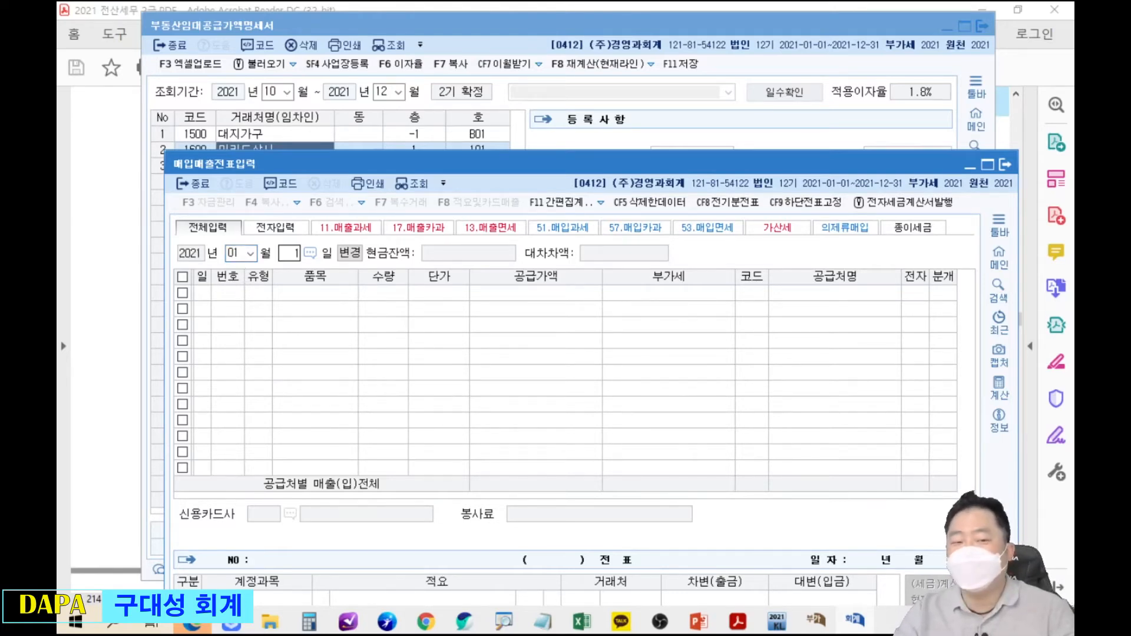
text(1)
key(Return)
drag(513, 180, 530, 44)
drag(254, 145, 296, 175)
drag(364, 432, 407, 466)
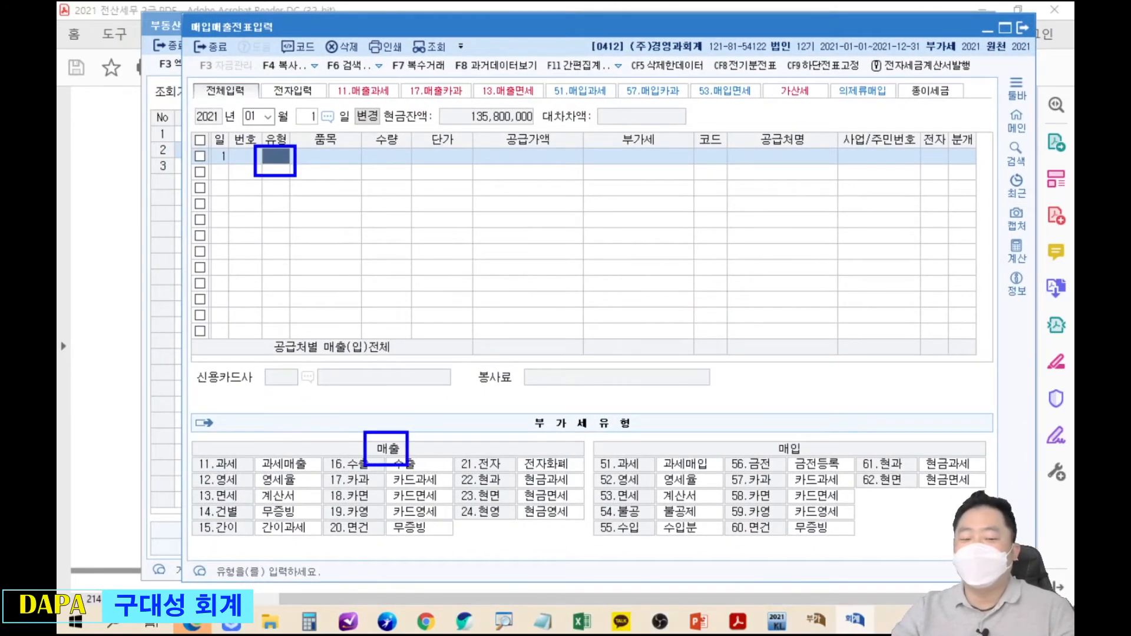
drag(386, 419, 295, 197)
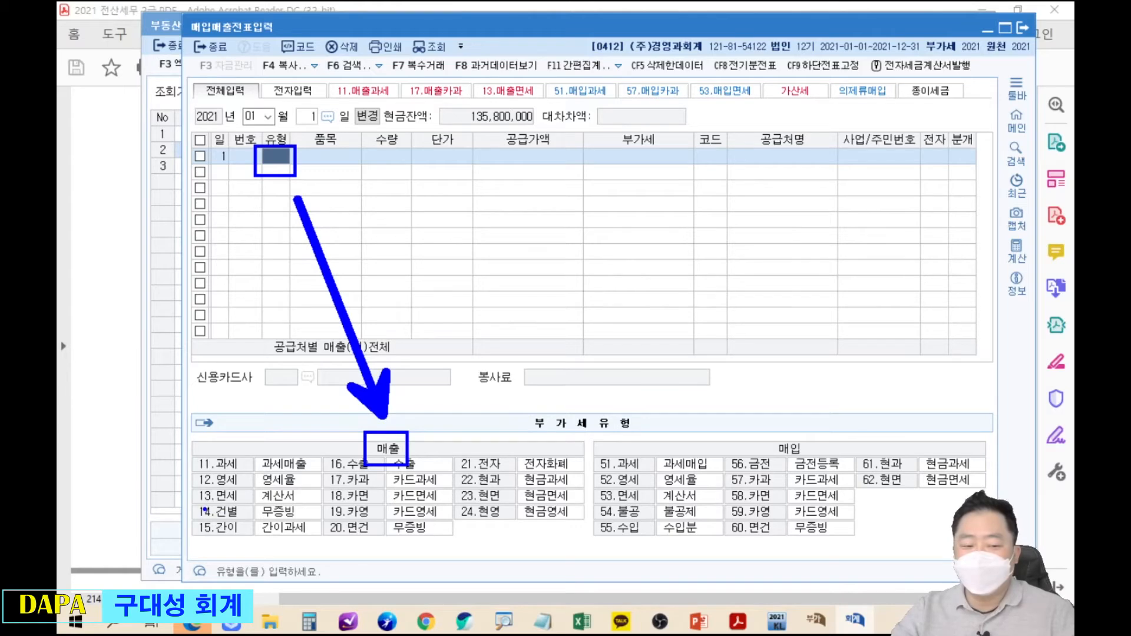
drag(184, 496, 253, 533)
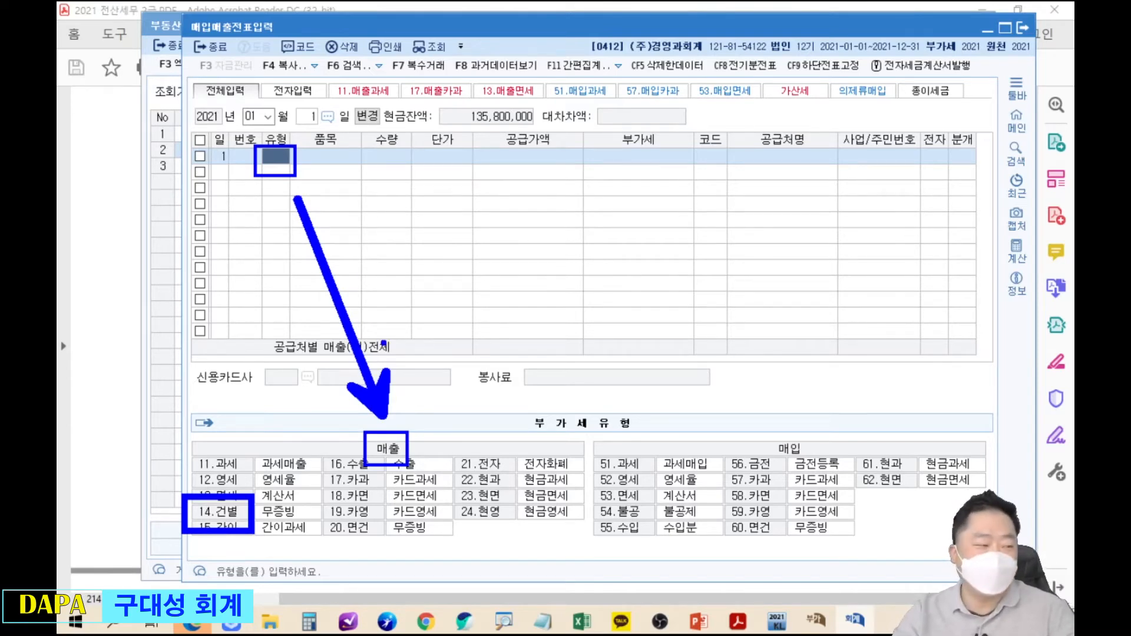
key(Escape)
Set the voucher type to 14 (건별) and the item to 간주임대료.
text(14)
key(Return)
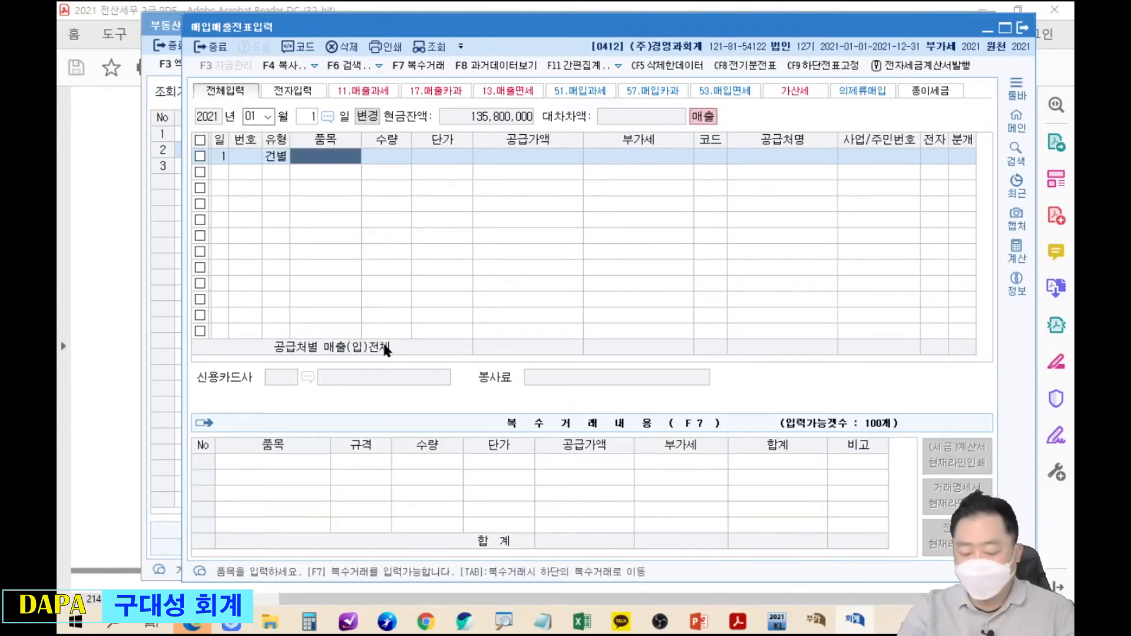
text(간주임대료)
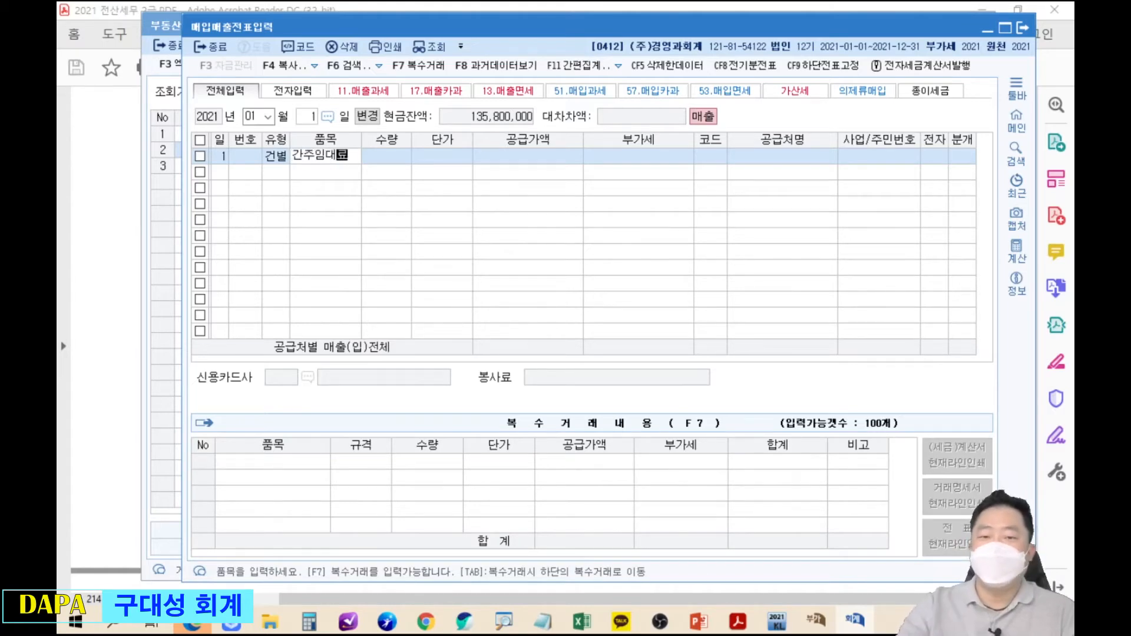
key(Return)
key(Return)
key(Return)
drag(497, 14, 498, 95)
Enter 72,590 as the 간주임대료 voucher's supply amount.
click(513, 33)
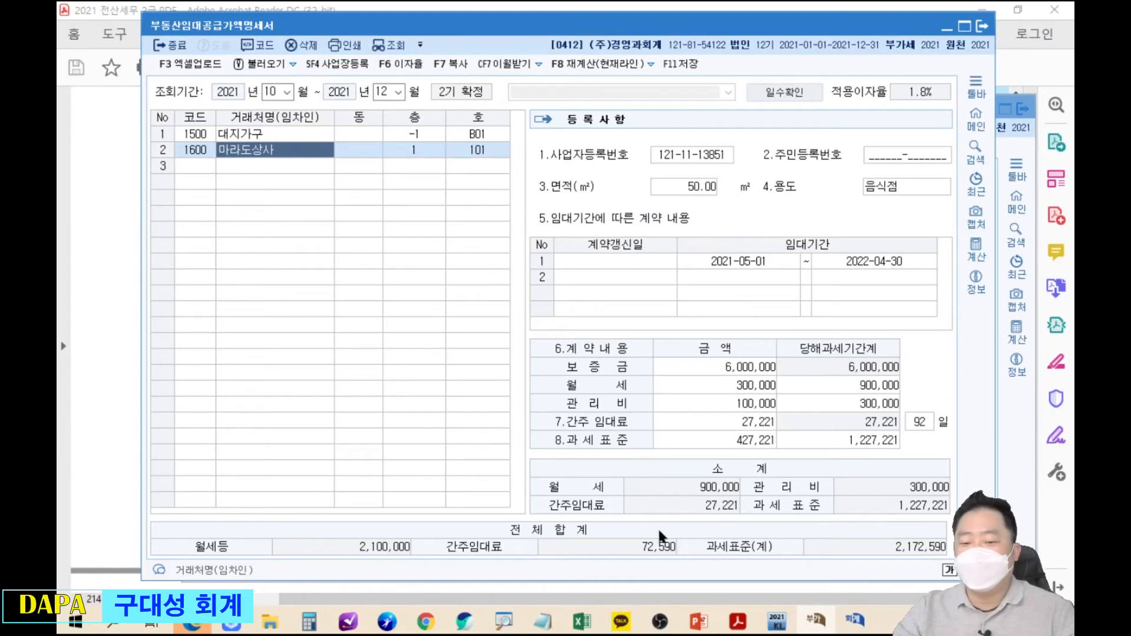
click(1026, 433)
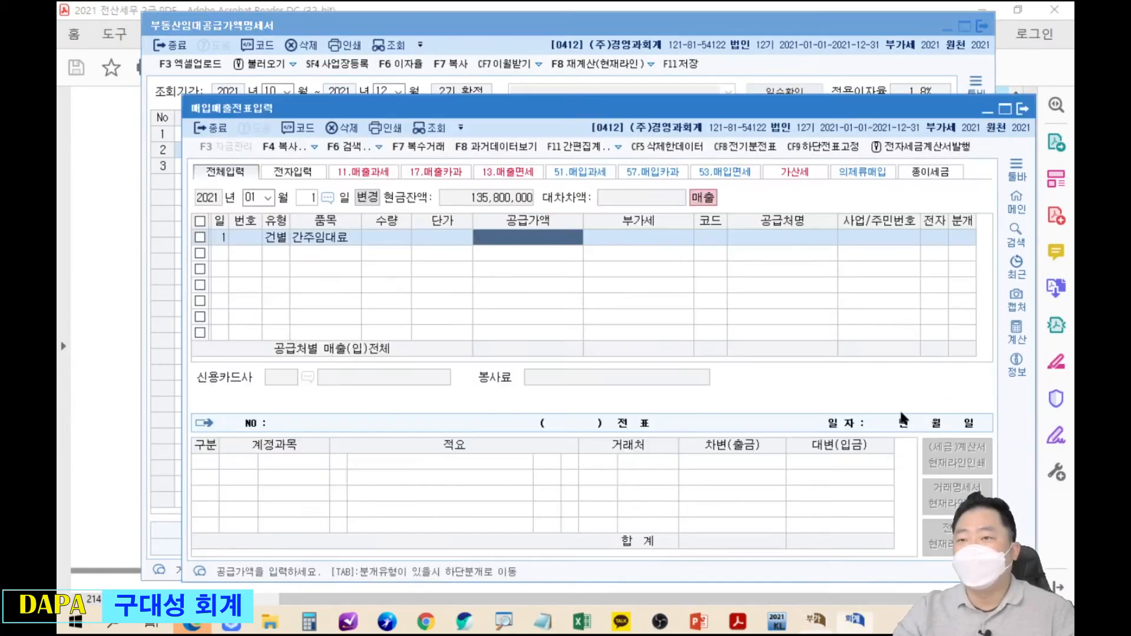
drag(575, 114, 570, 70)
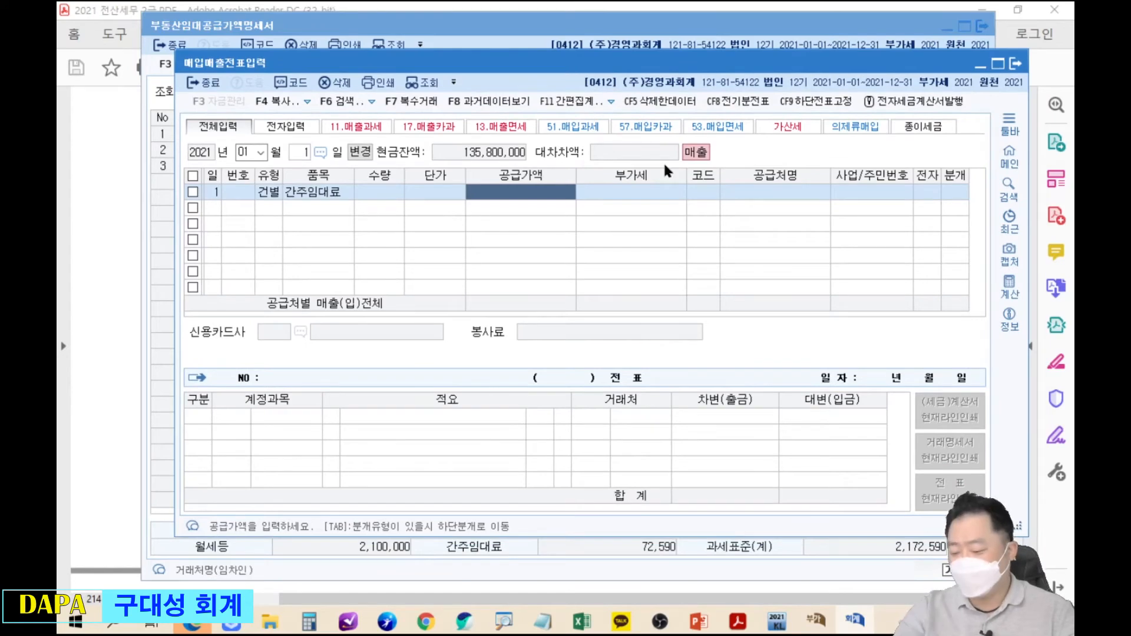
text(72590)
key(Return)
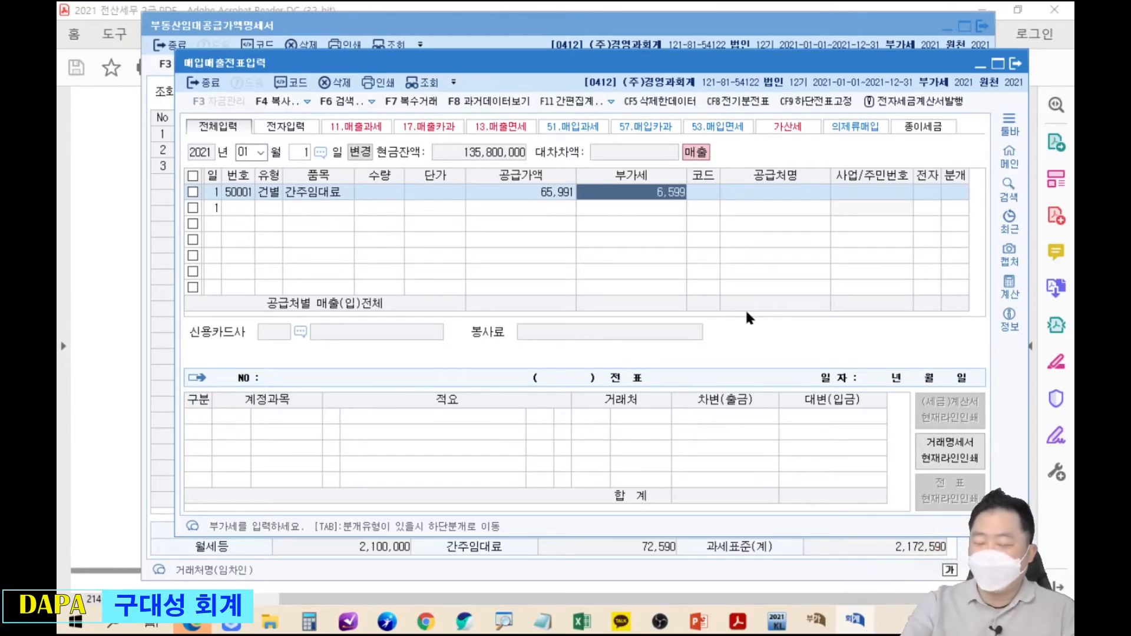
key(shift+Tab)
text(72,590)
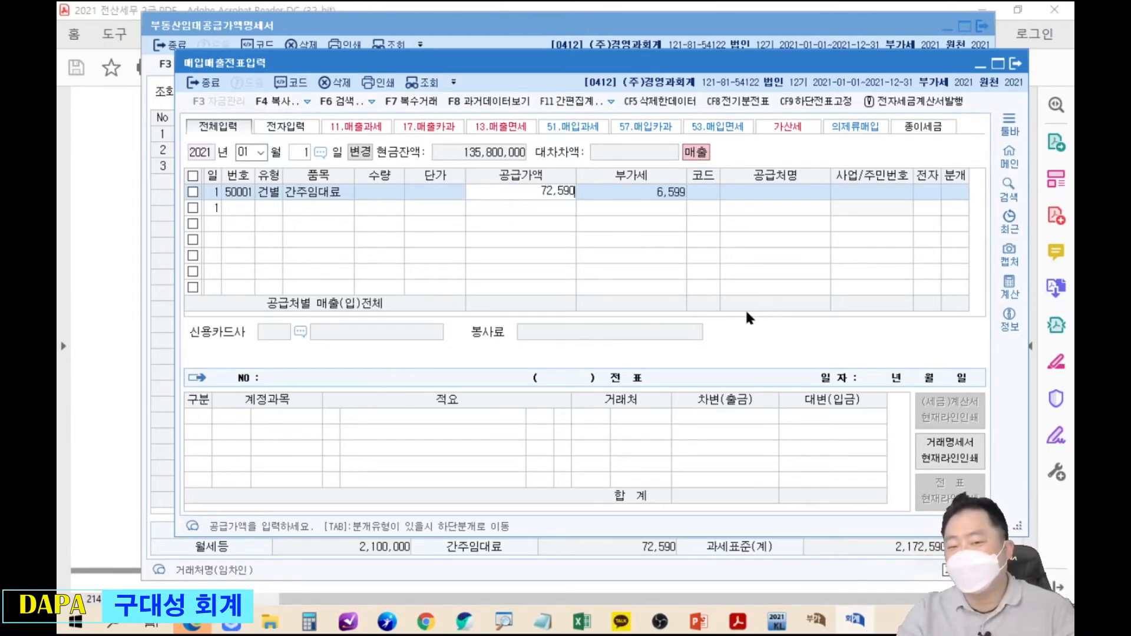
key(Return)
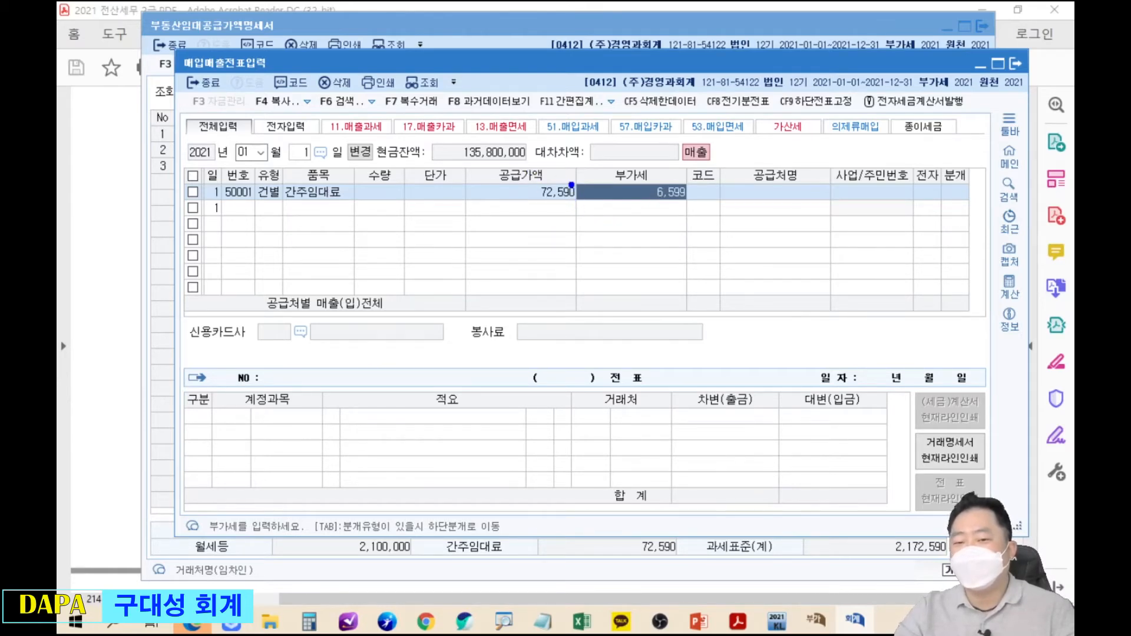
drag(571, 183, 571, 245)
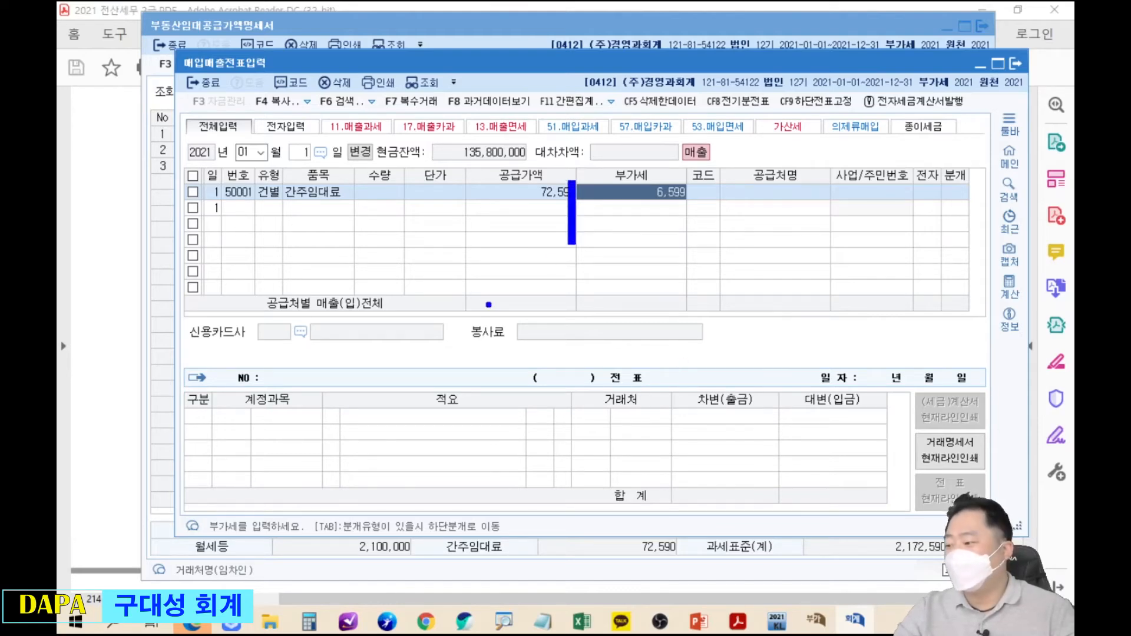
key(Escape)
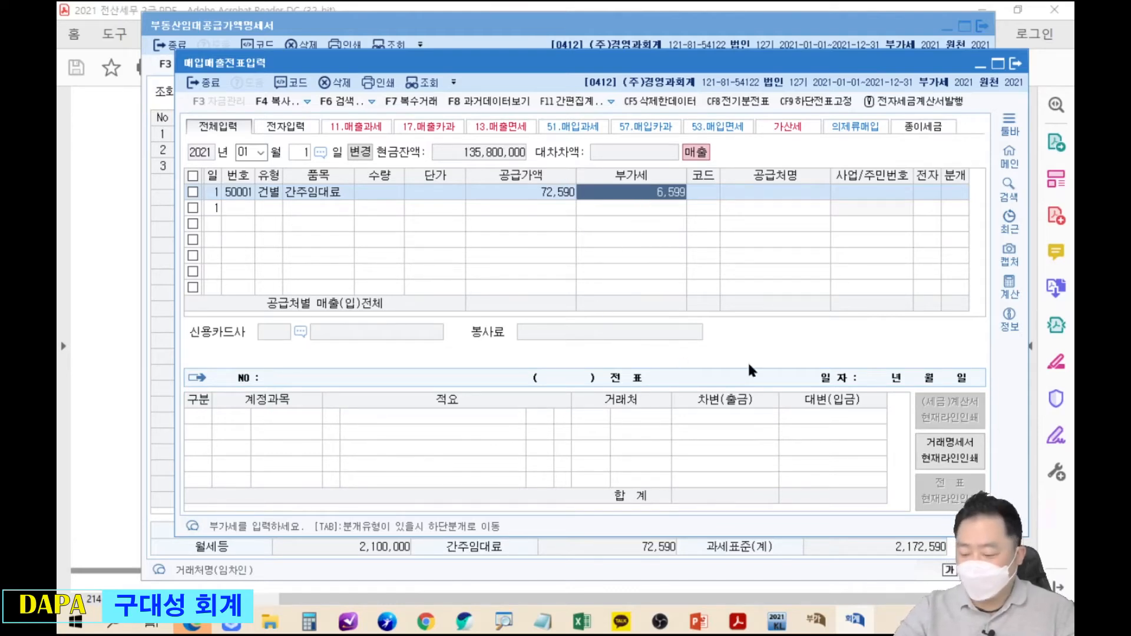
Enter 7,259 VAT and choose journal type 3 (혼합).
text(7259)
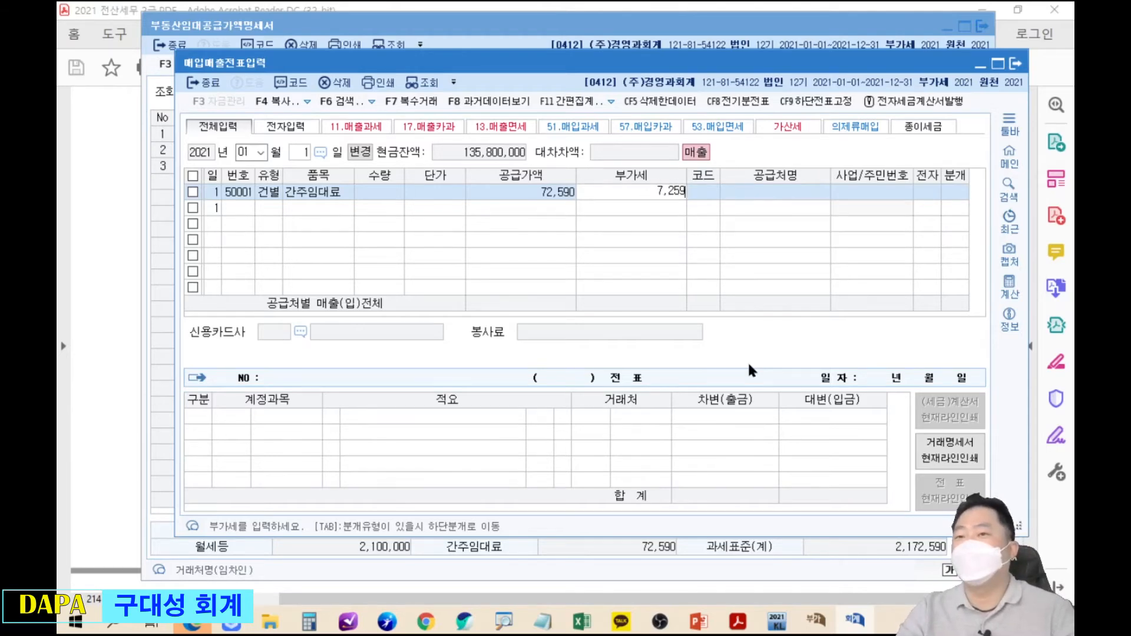
key(Return)
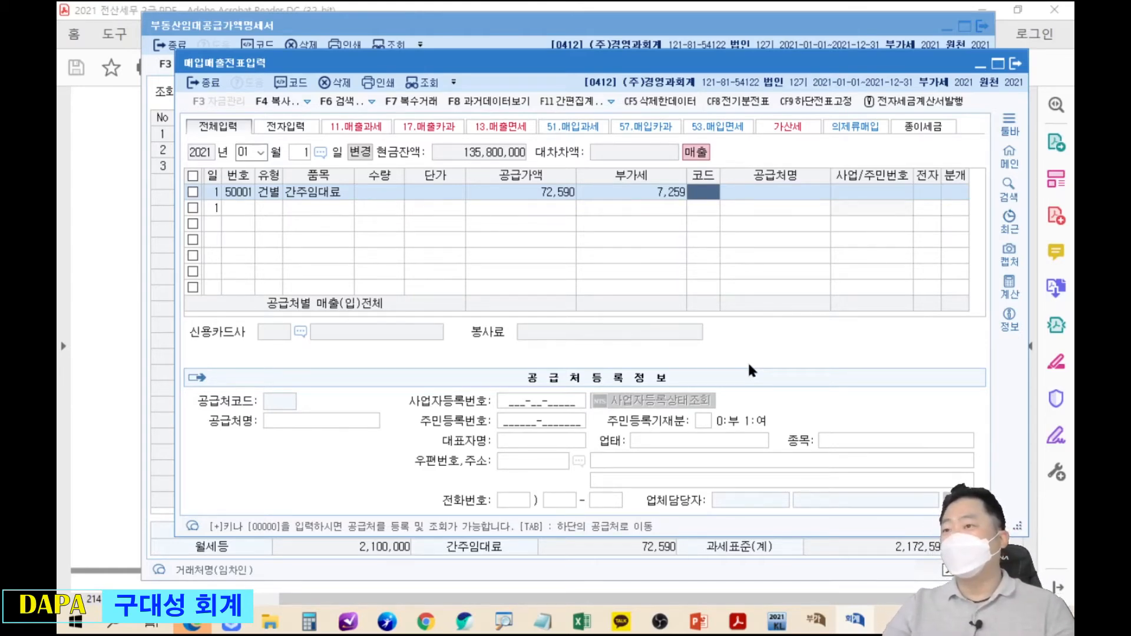
key(Return)
key(Return)
key(Return)
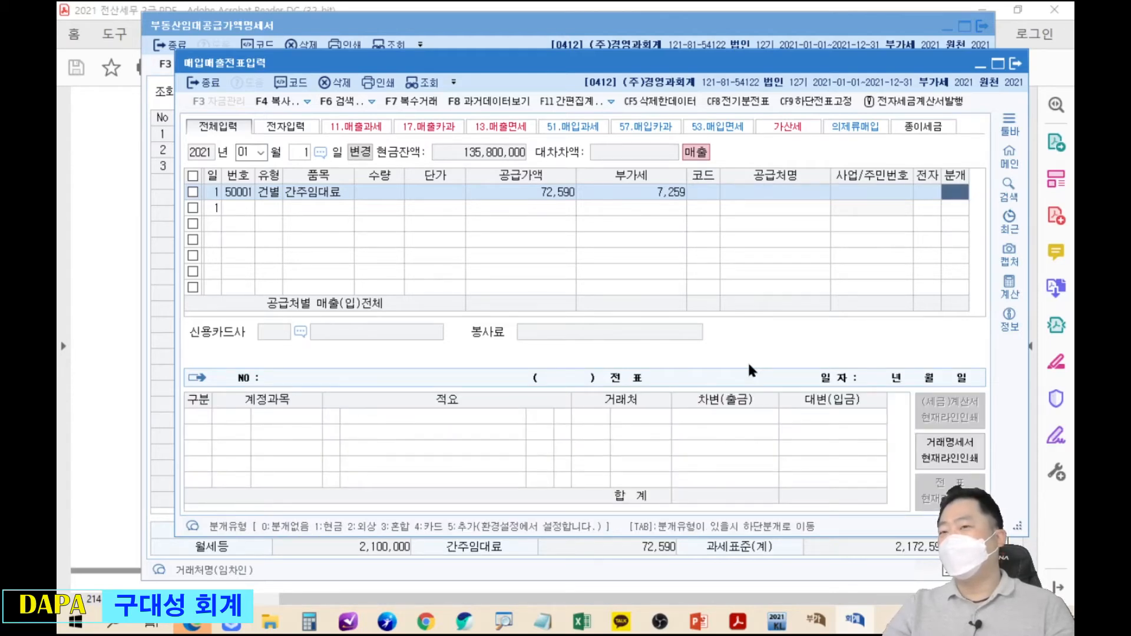
text(3)
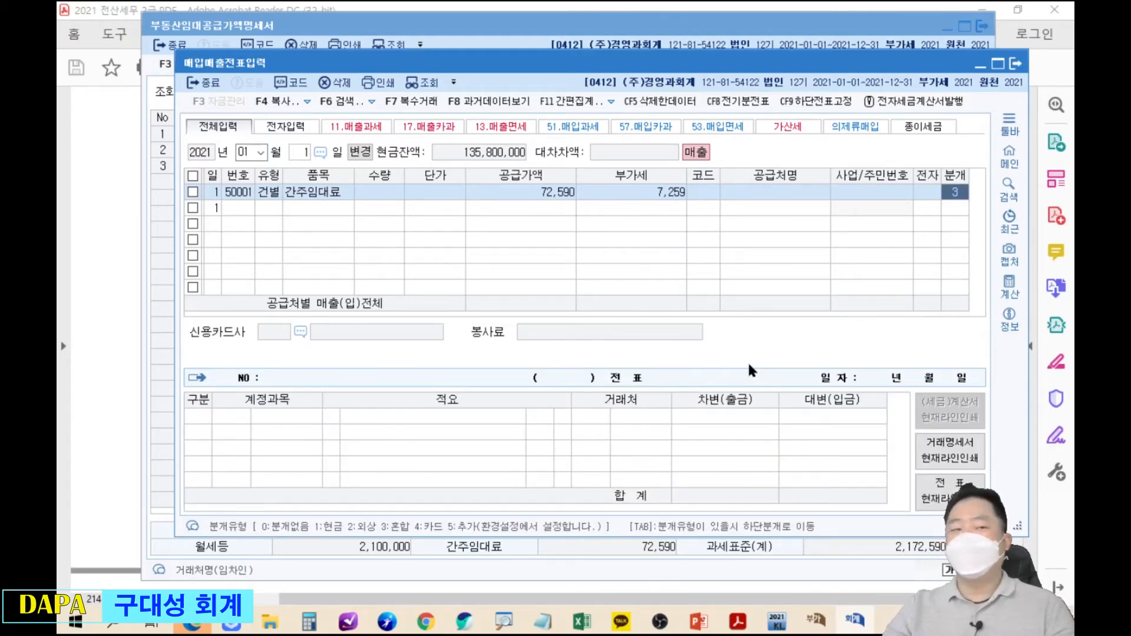
key(Return)
key(alt+Tab)
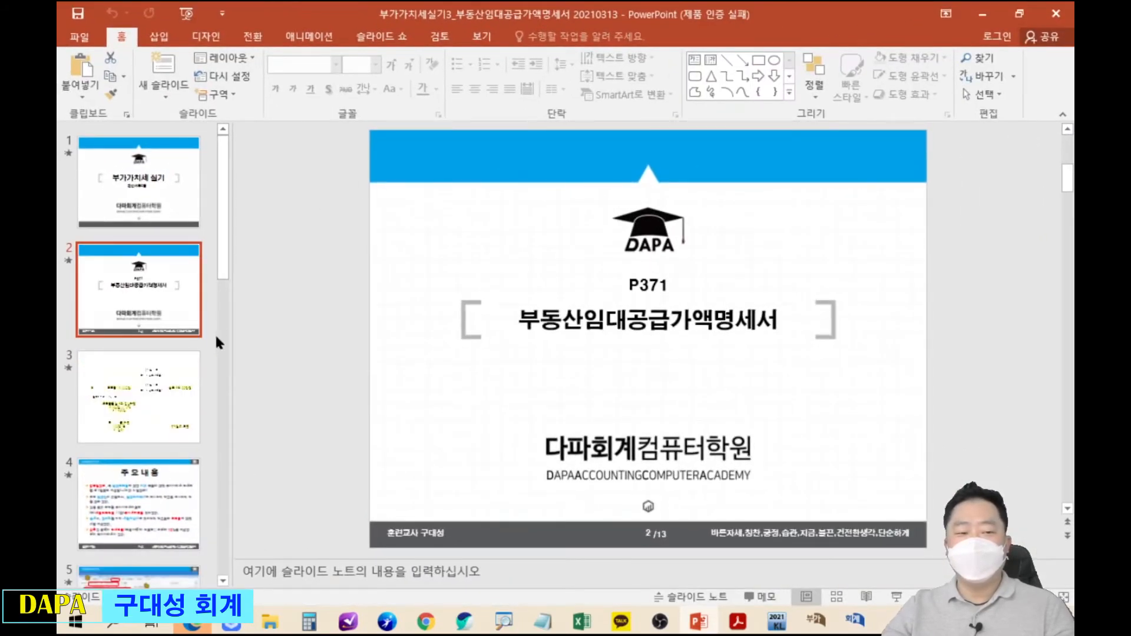
Highlight the (차)세금과공과금 / (대)부가세예수금 entry on slide 4, then minimize PowerPoint.
click(166, 491)
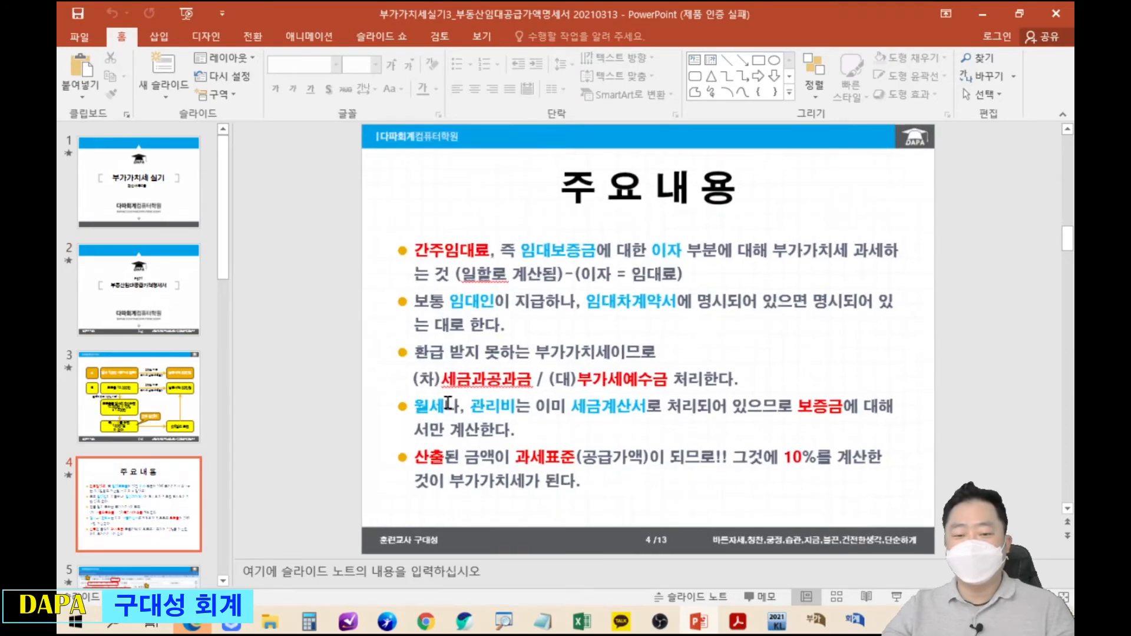
scroll(447, 406, up, 5)
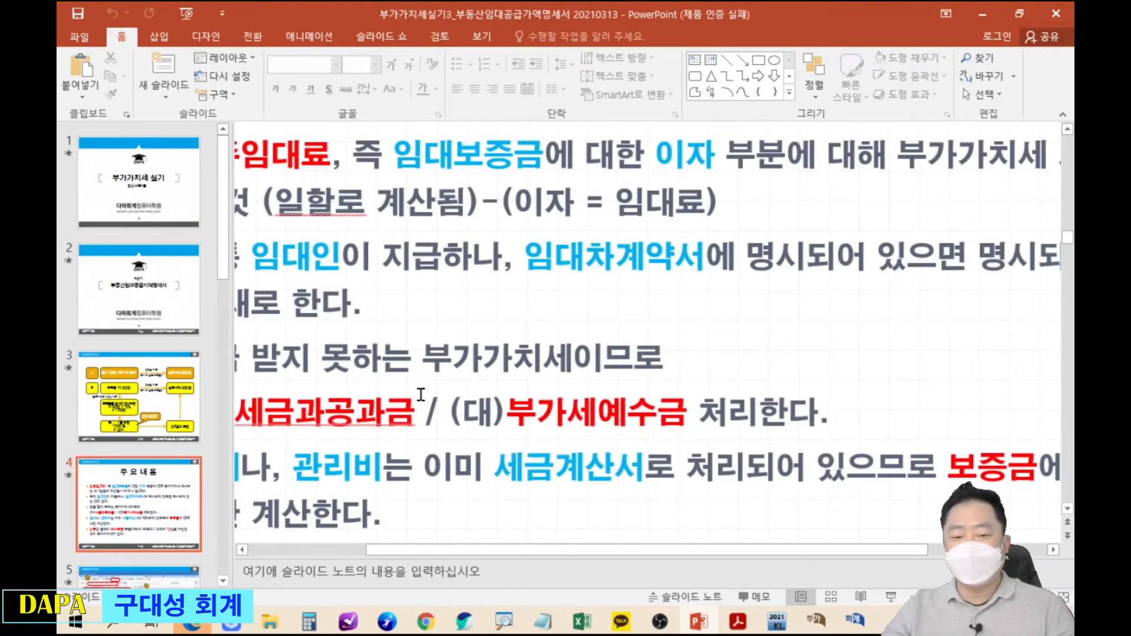
scroll(421, 395, down, 1)
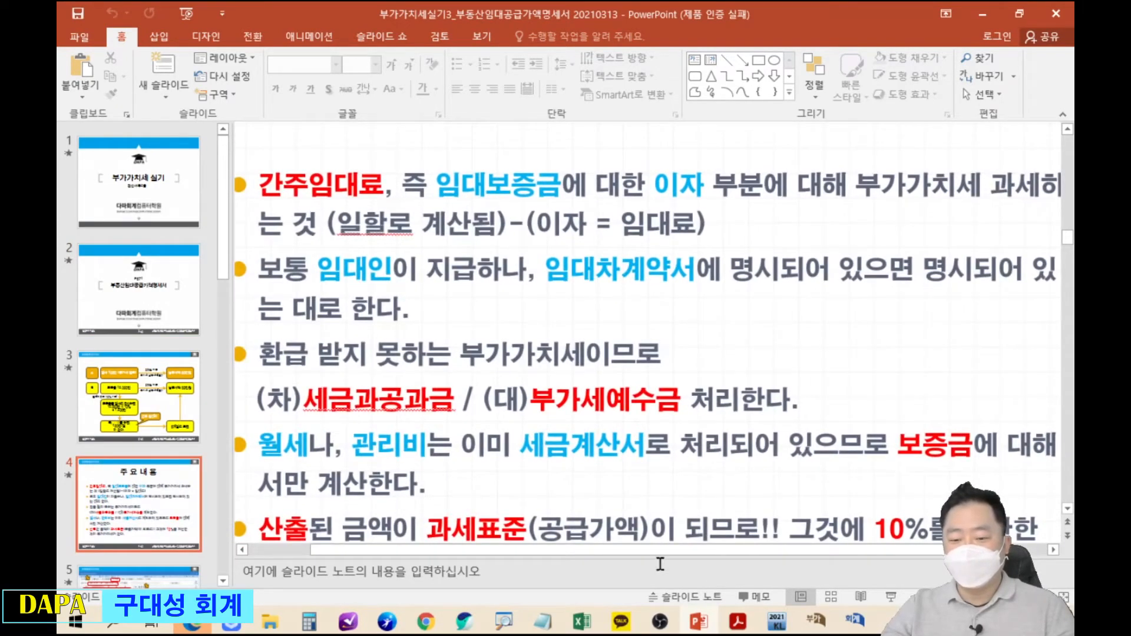
drag(654, 550, 589, 549)
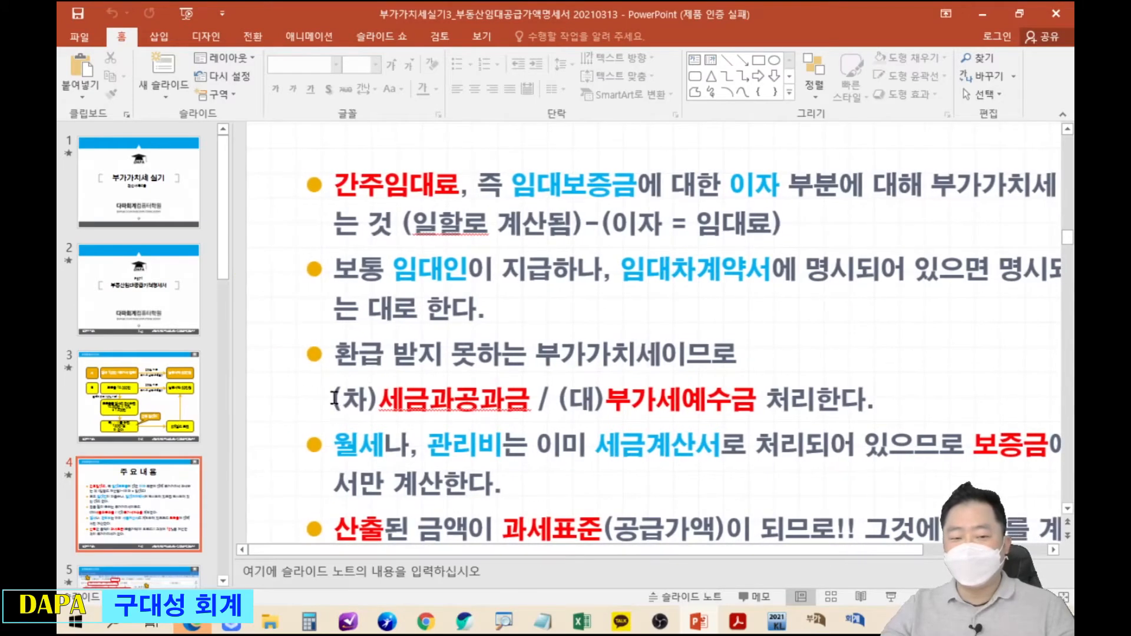
mouse_move(320, 371)
mouse_down()
mouse_move(548, 425)
mouse_move(768, 428)
mouse_up()
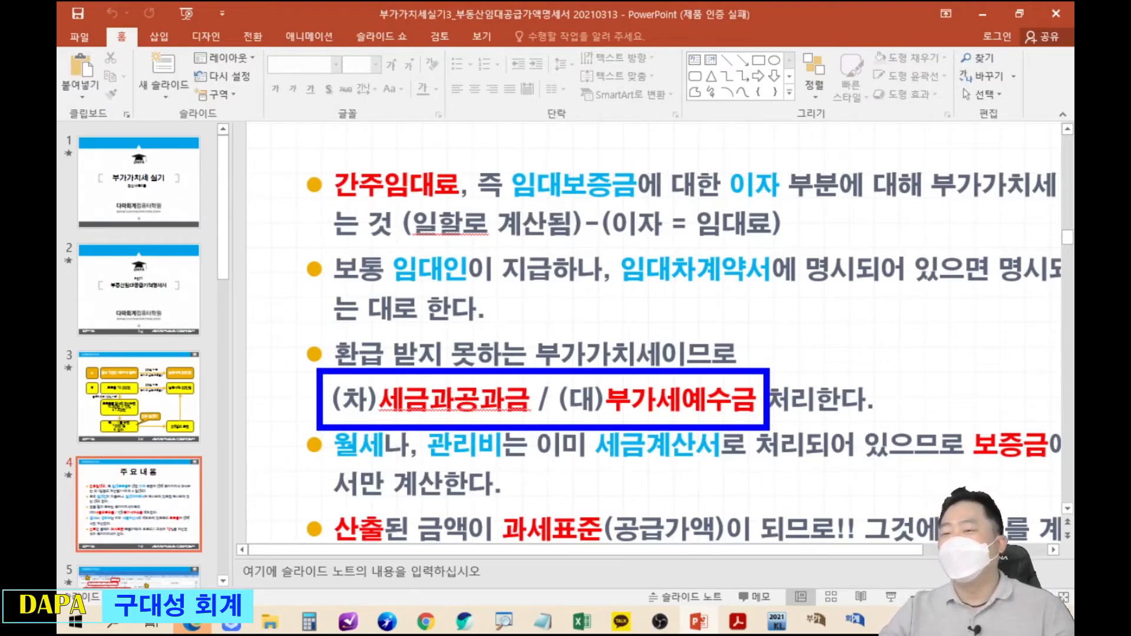
key(Escape)
drag(915, 11, 590, 59)
click(666, 61)
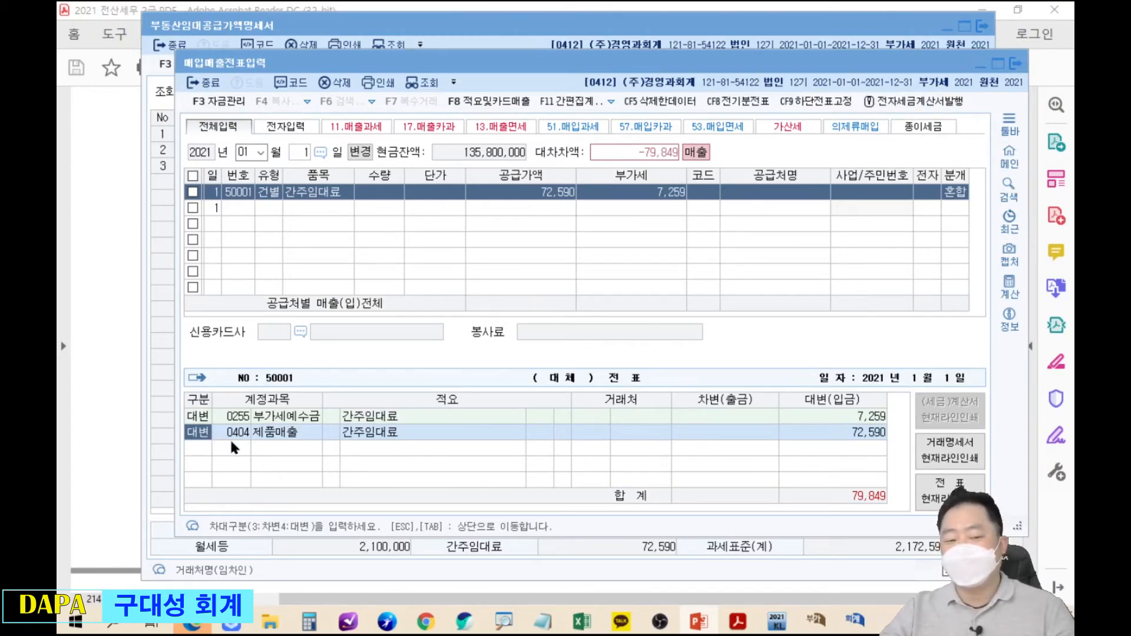
Change journal row 2 to a debit of 0817 세금과공과 with amount 7,259.
click(203, 439)
text(3)
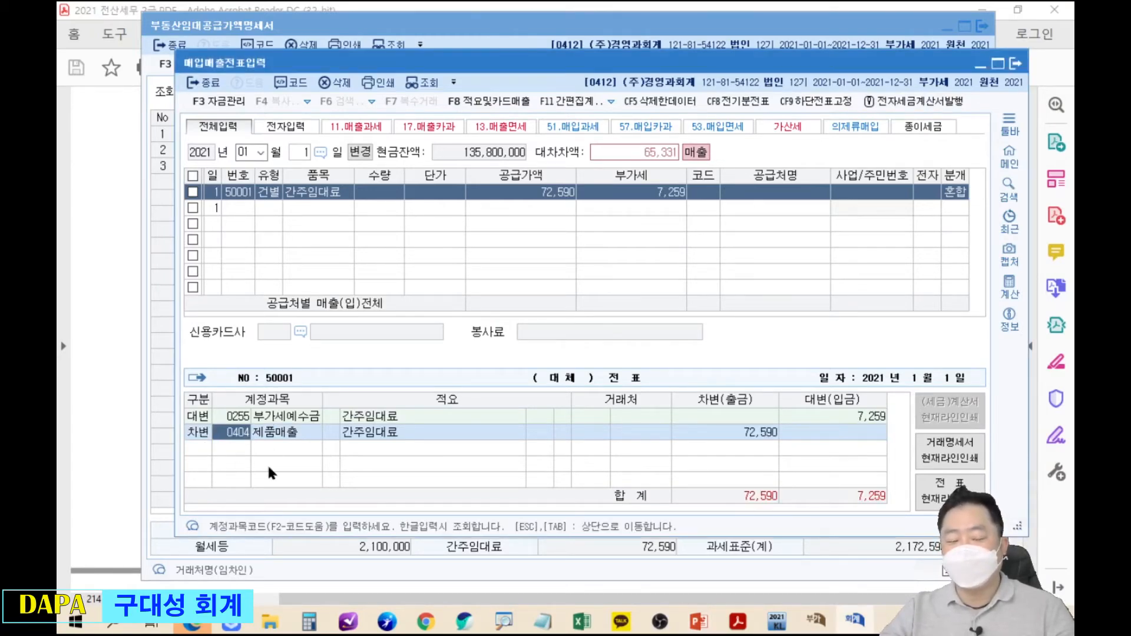
text(세금)
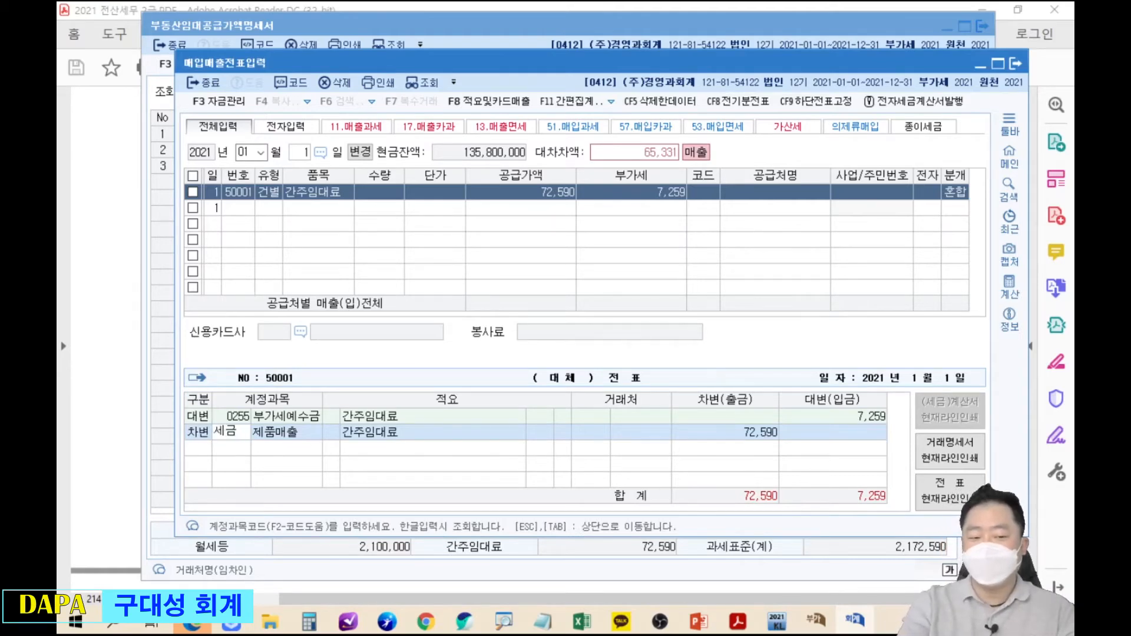
key(Return)
key(End)
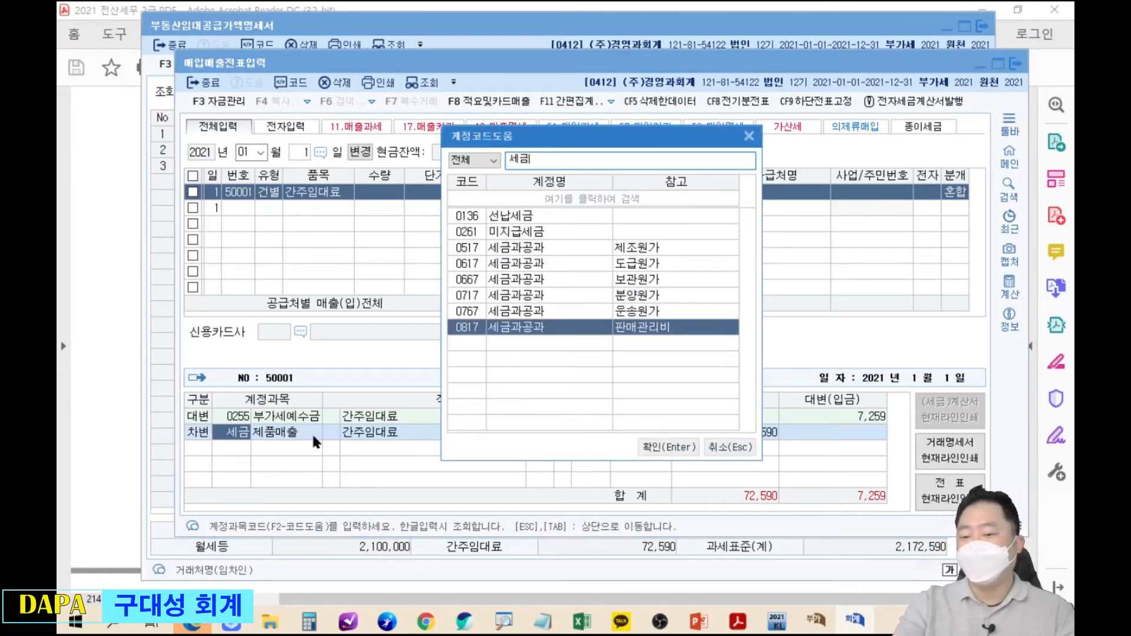
key(Return)
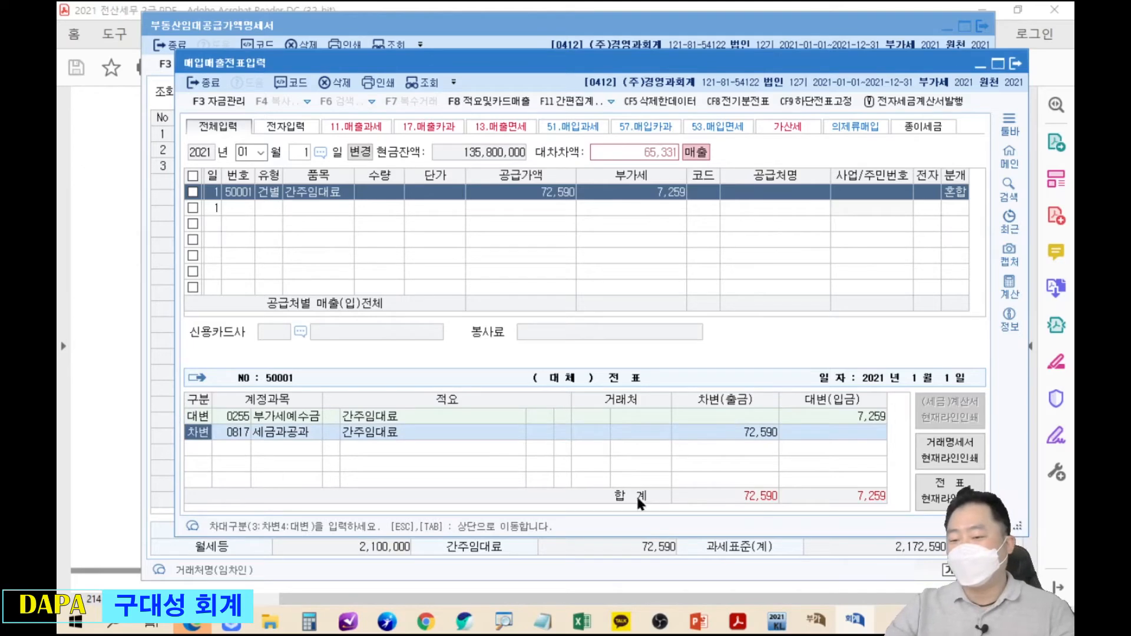
click(749, 434)
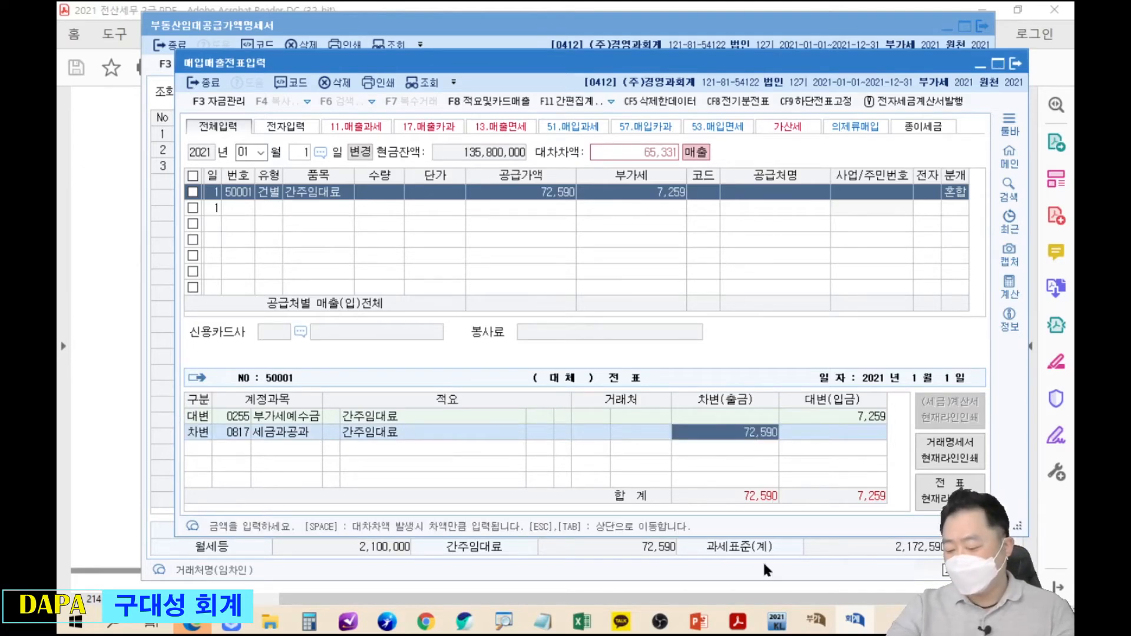
text(7259)
key(Return)
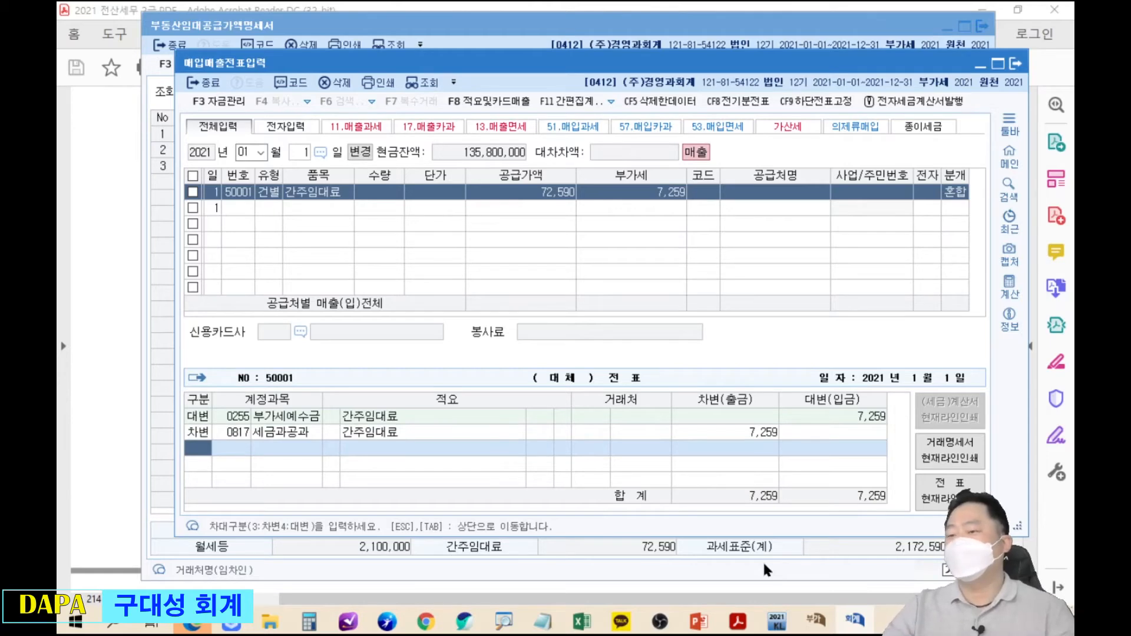
Highlight the balanced 혼합 entry's journal type, then reselect the 간주임대료 voucher line.
click(756, 430)
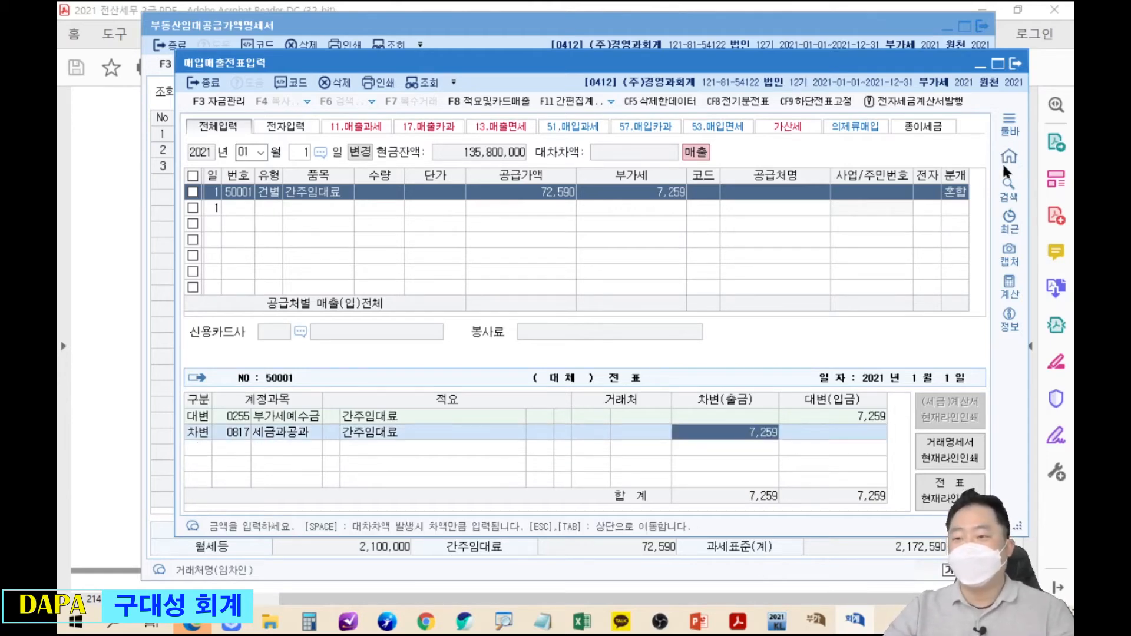
mouse_move(929, 155)
mouse_down()
mouse_move(982, 209)
mouse_move(277, 415)
mouse_move(175, 429)
mouse_move(190, 444)
mouse_move(218, 439)
mouse_move(207, 419)
mouse_up()
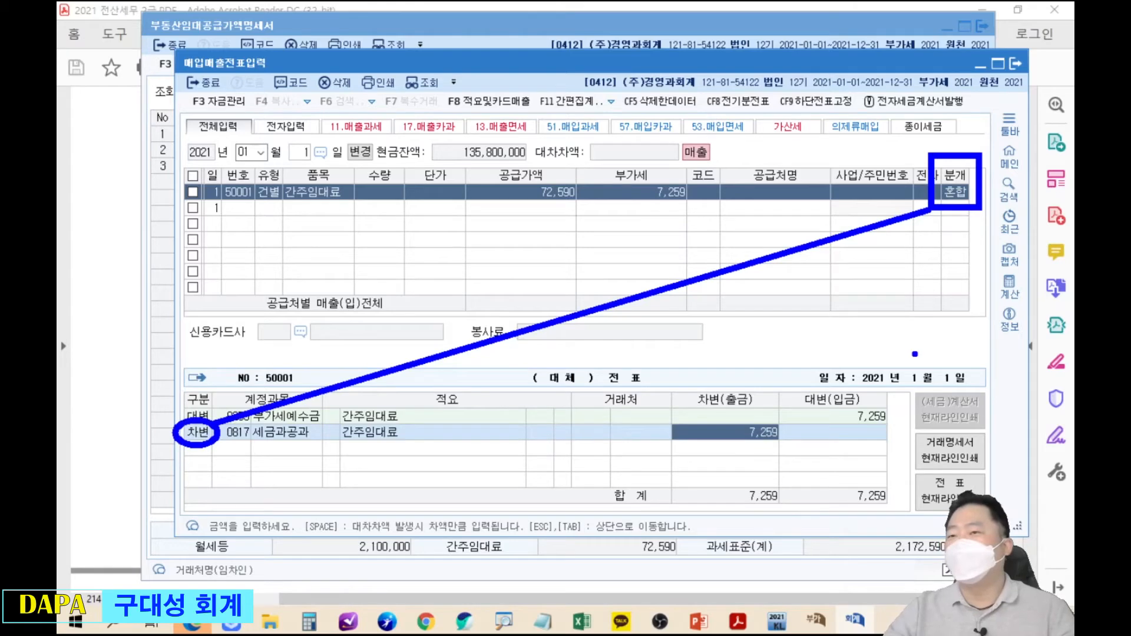
key(Escape)
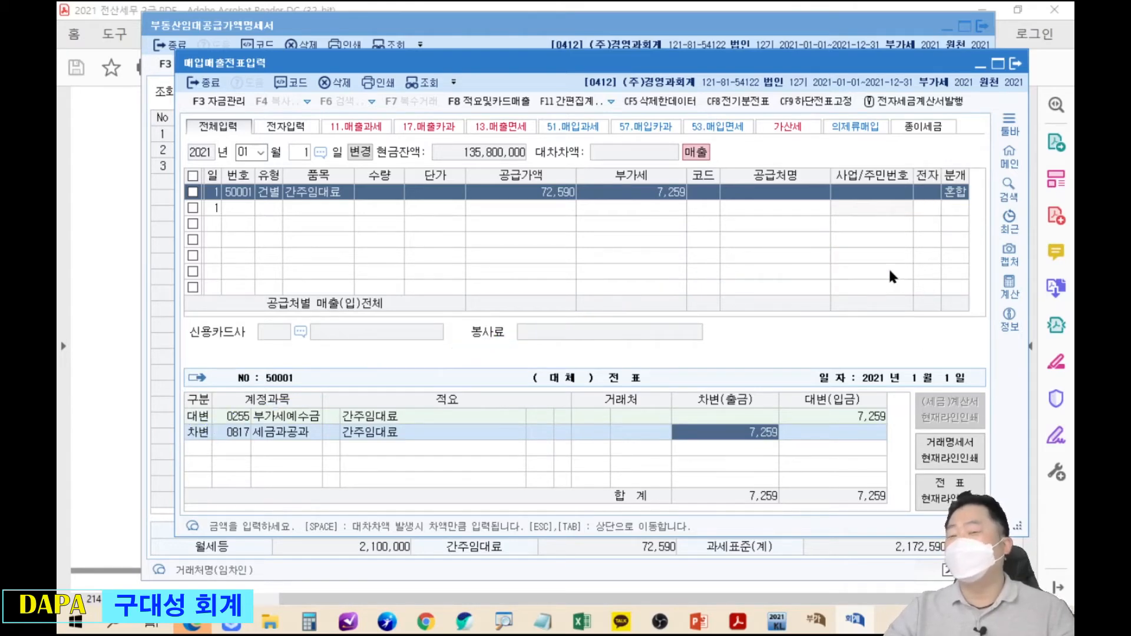
click(864, 192)
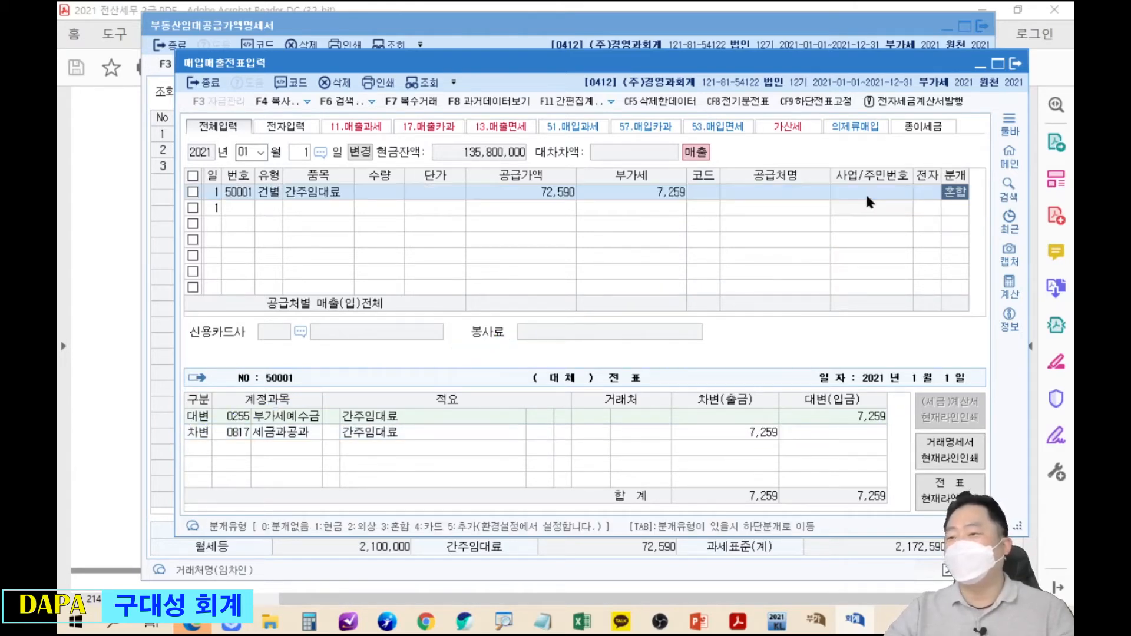
Run 데이터체크 from the 회계관리 데이터관리 menu.
click(1011, 153)
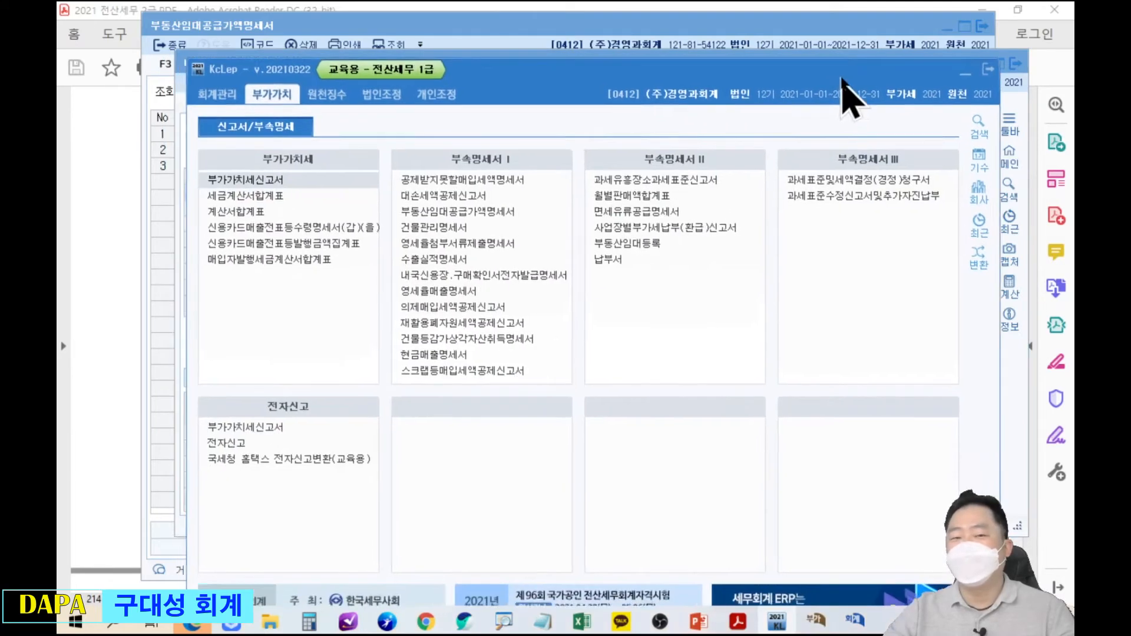
click(226, 80)
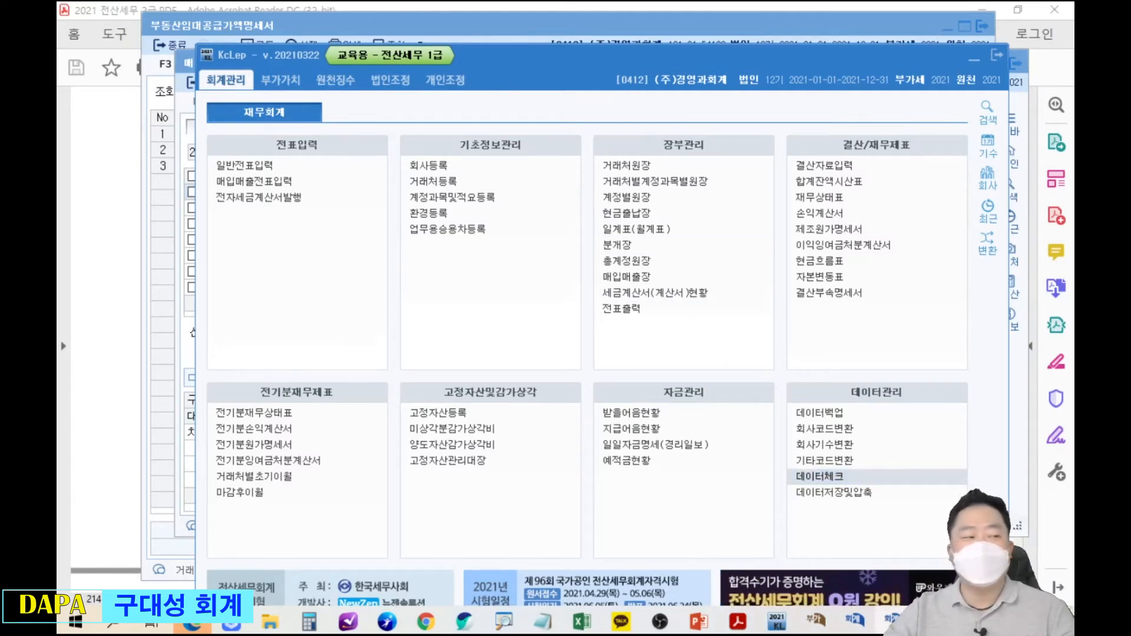
mouse_move(64, 17)
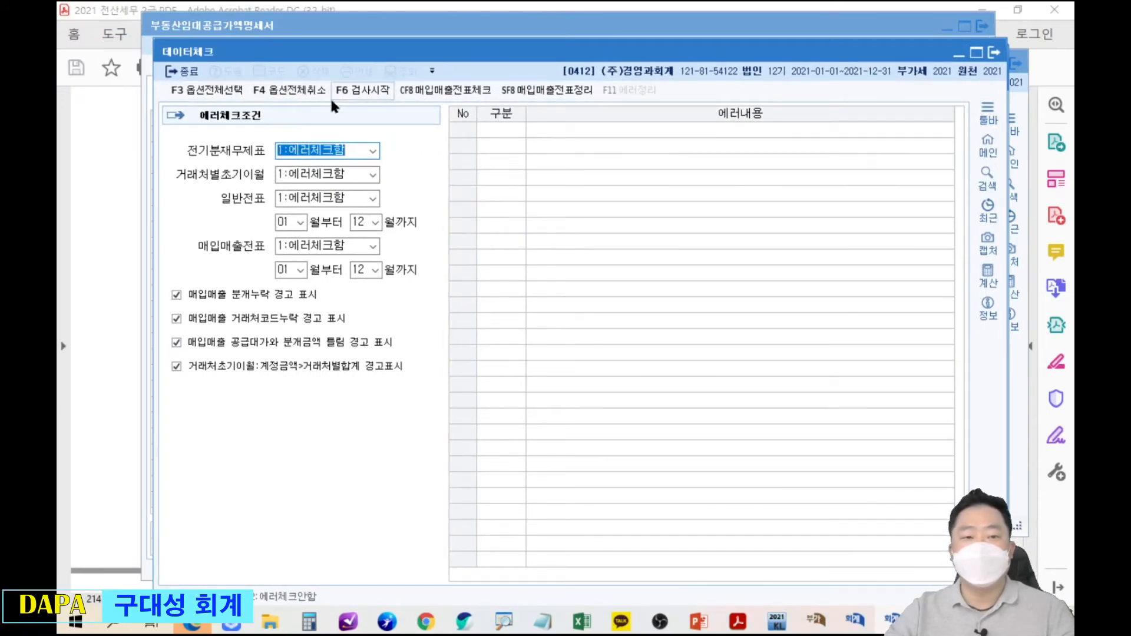
click(372, 93)
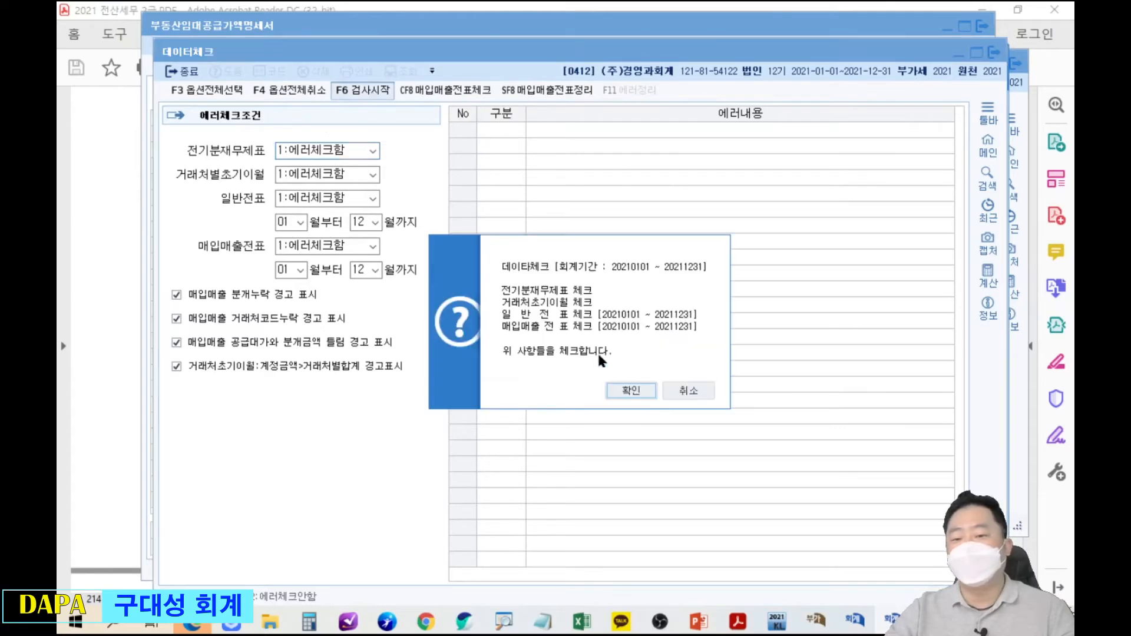
click(630, 389)
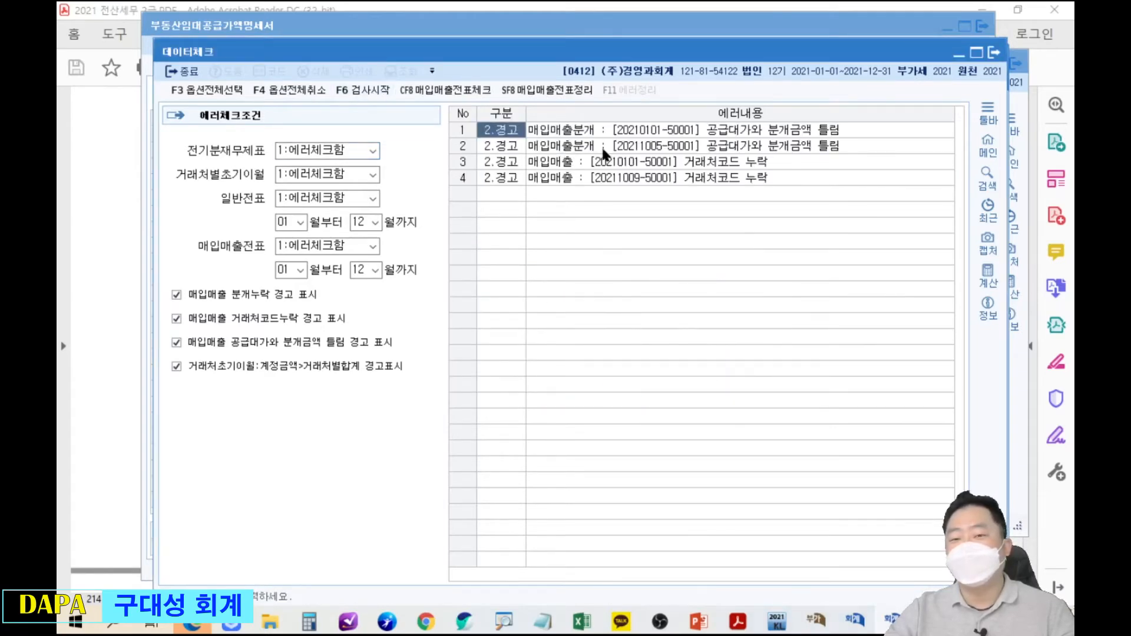
click(567, 134)
click(569, 145)
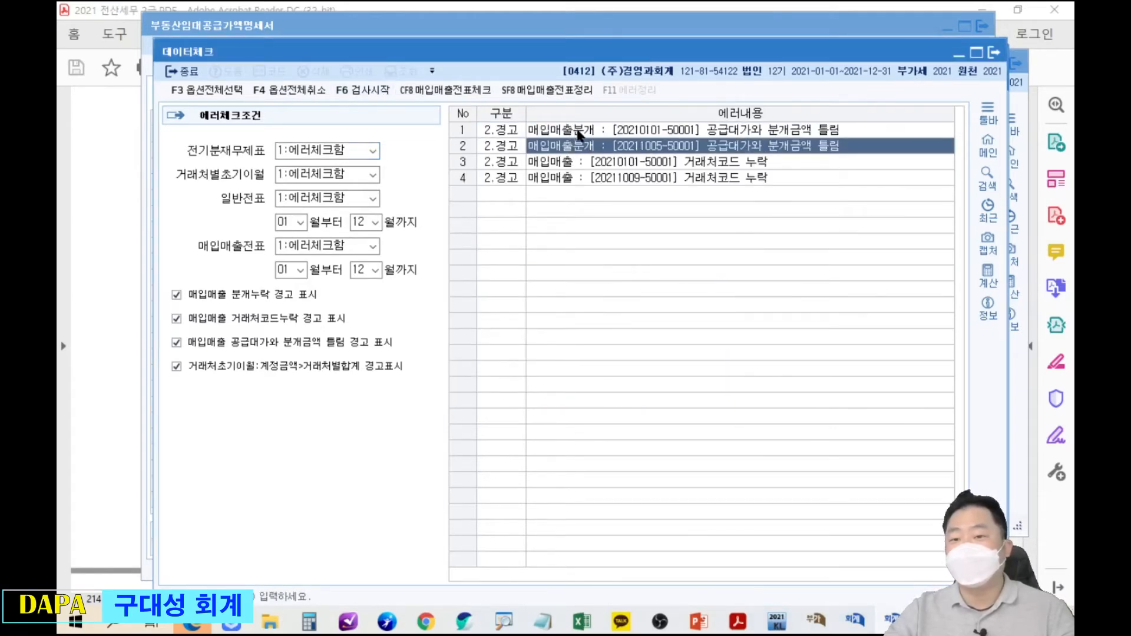
click(594, 131)
click(612, 147)
click(659, 133)
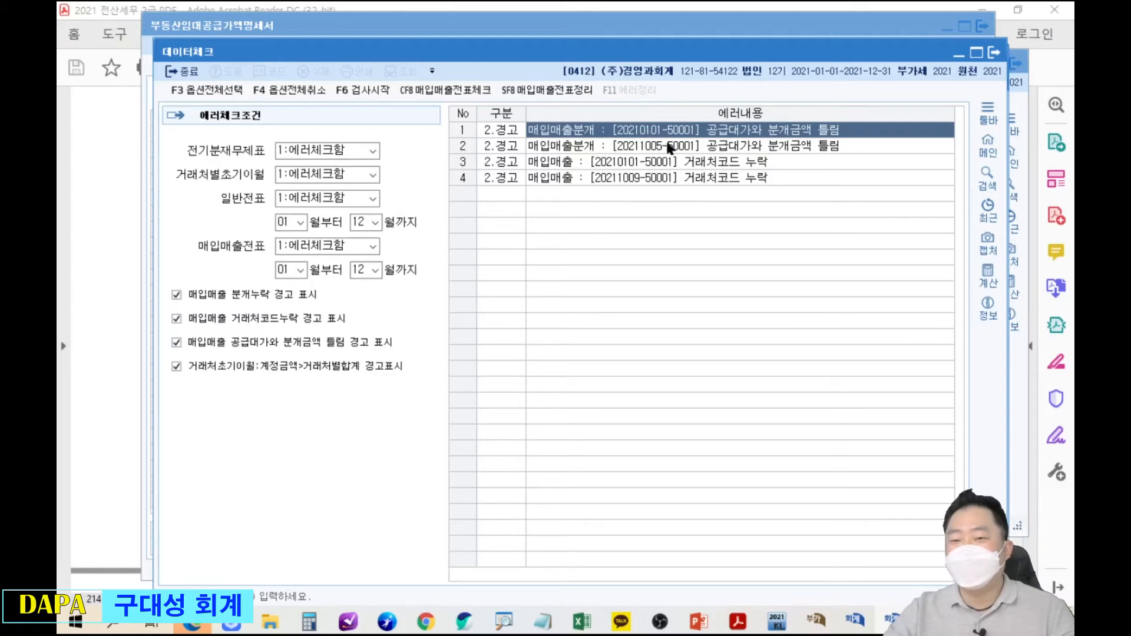
click(675, 164)
click(682, 133)
click(683, 161)
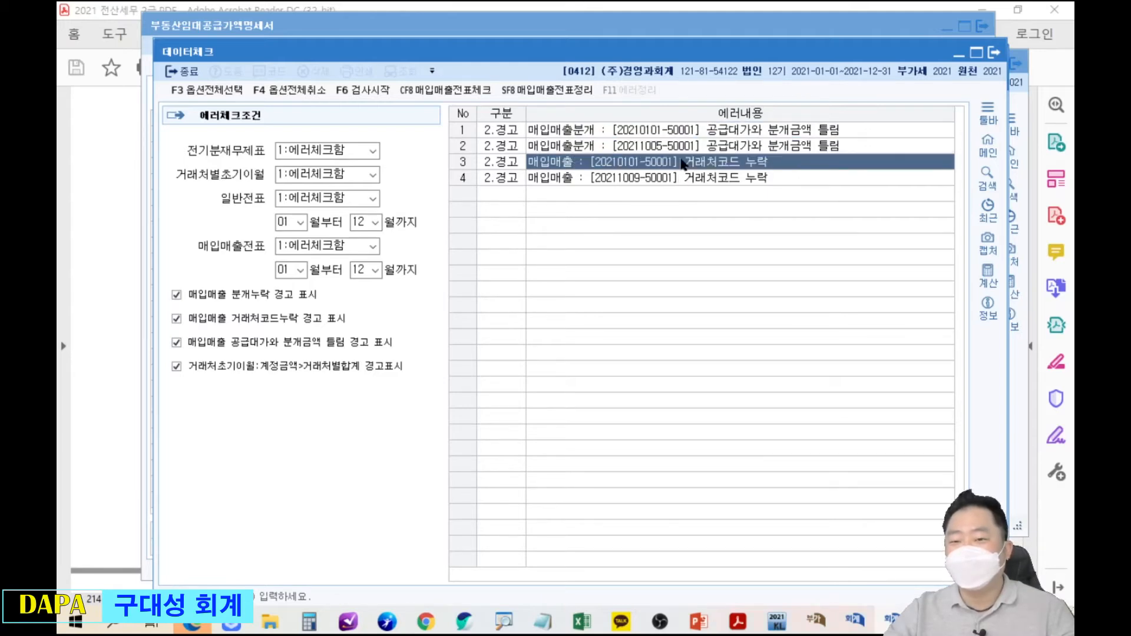
click(721, 135)
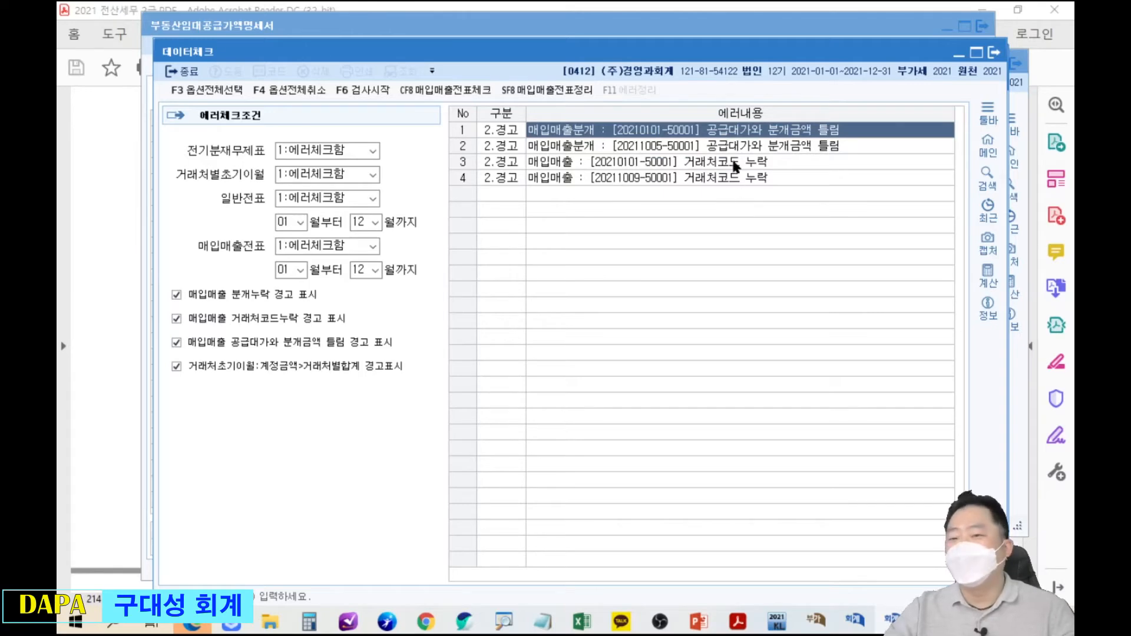
key(Down)
key(Down)
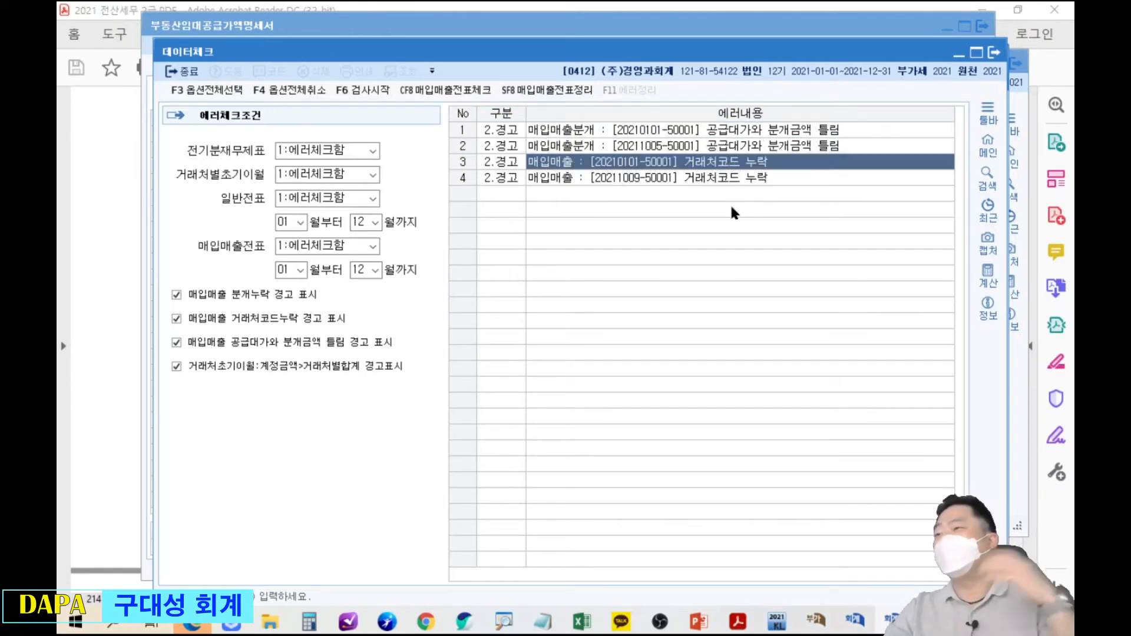
Close the data check and return to the first voucher's journal type in 매입매출전표입력.
click(751, 130)
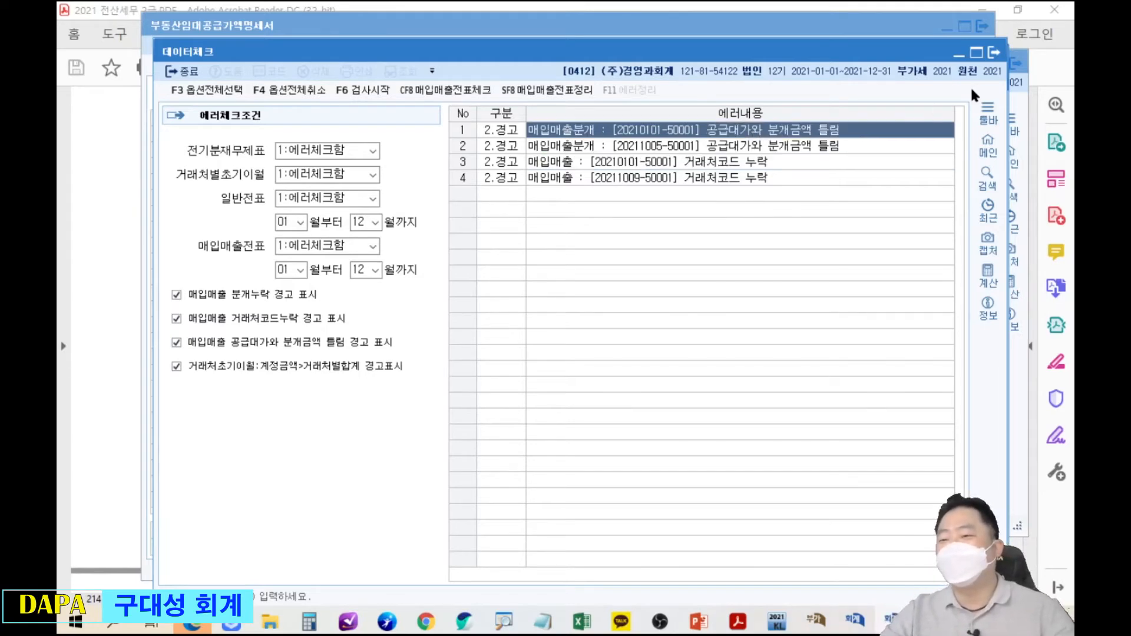
click(993, 58)
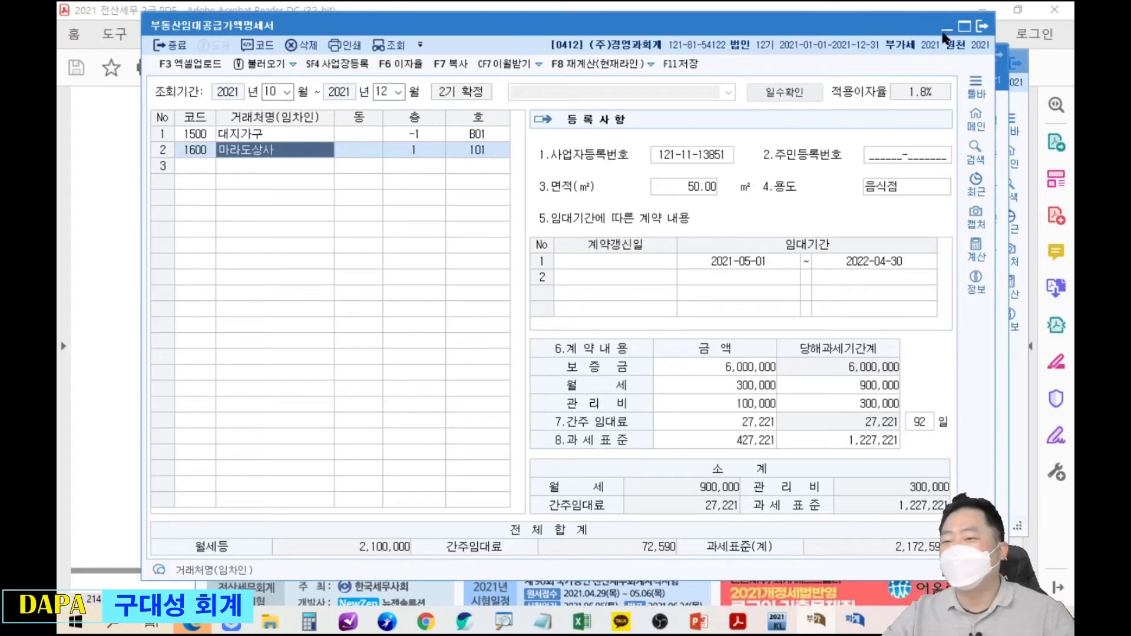
click(1020, 96)
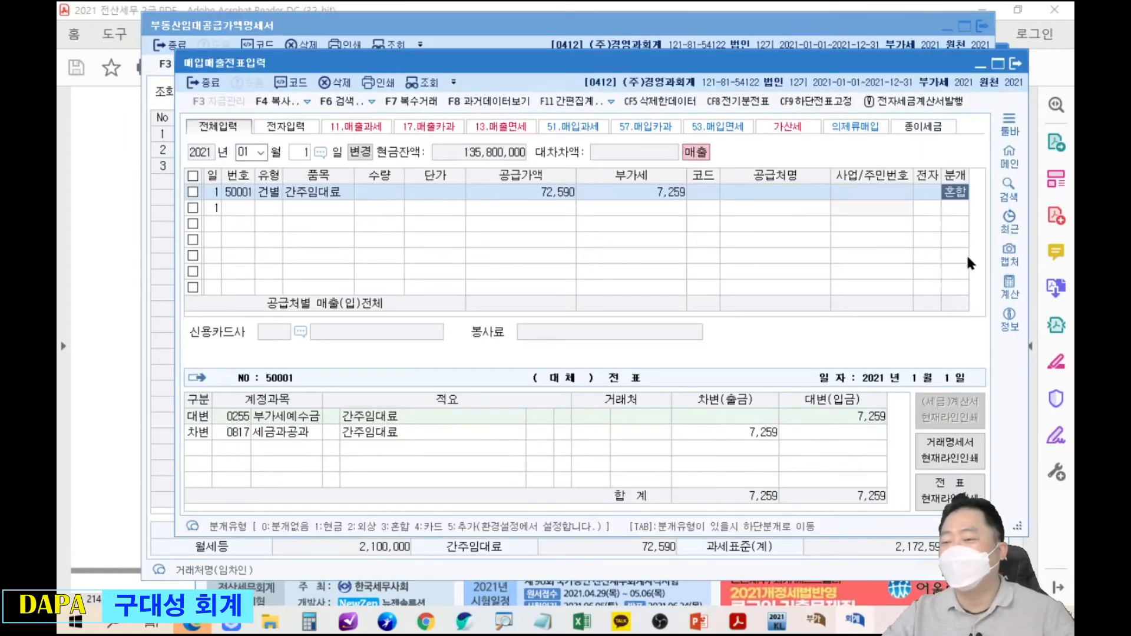
key(Return)
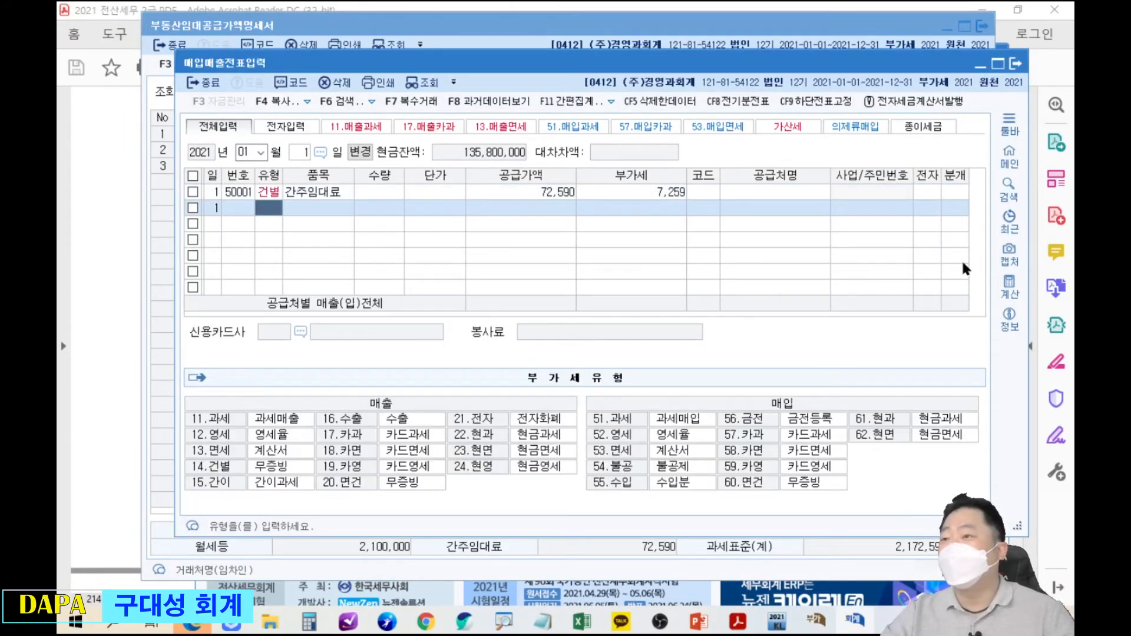
key(Up)
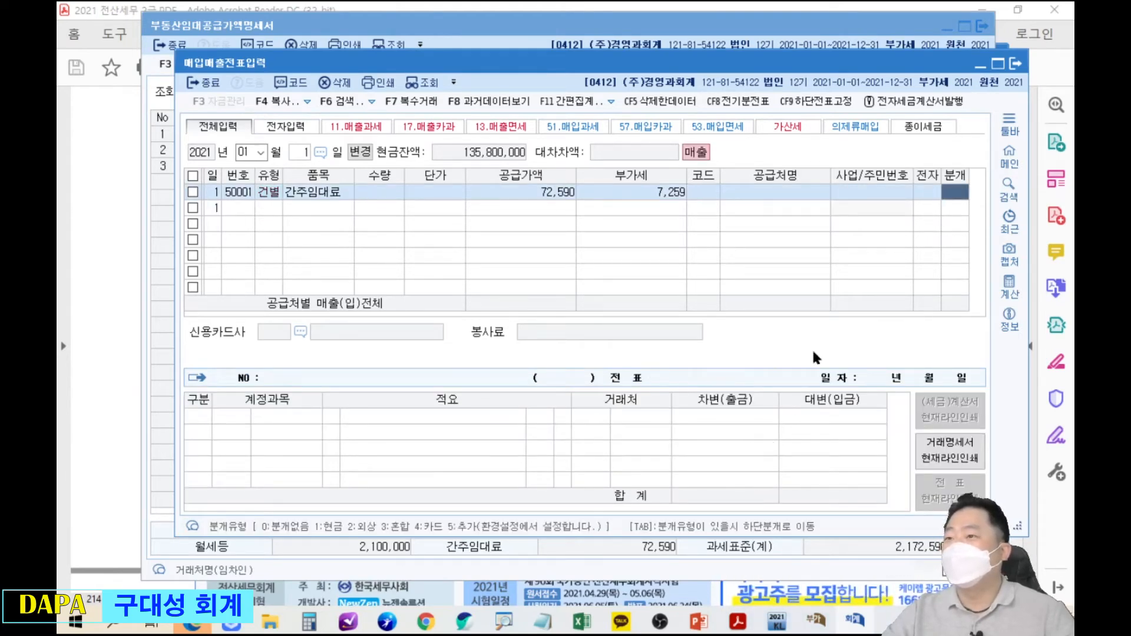
Open 일반전표입력 and start a new entry dated December 31.
click(452, 82)
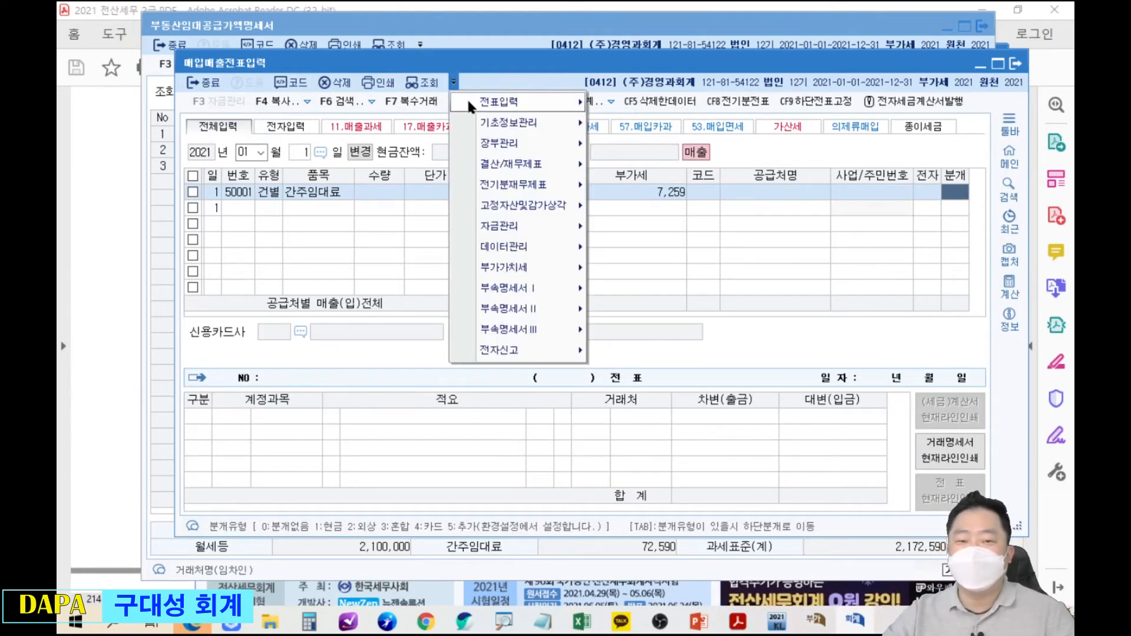
mouse_move(470, 103)
click(644, 102)
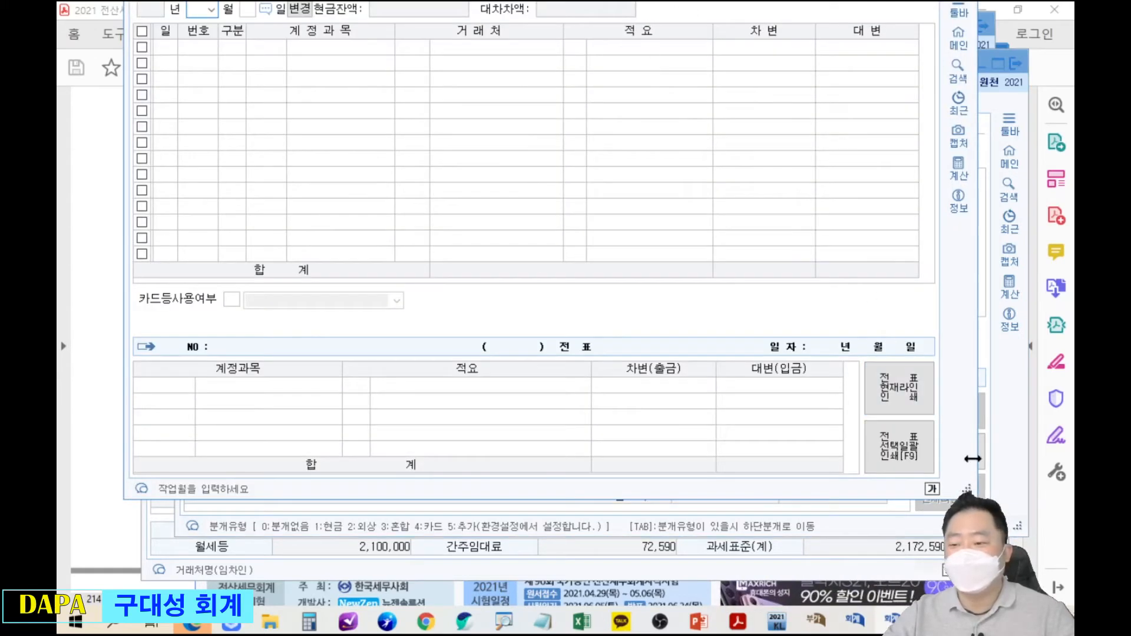
drag(967, 489, 1030, 605)
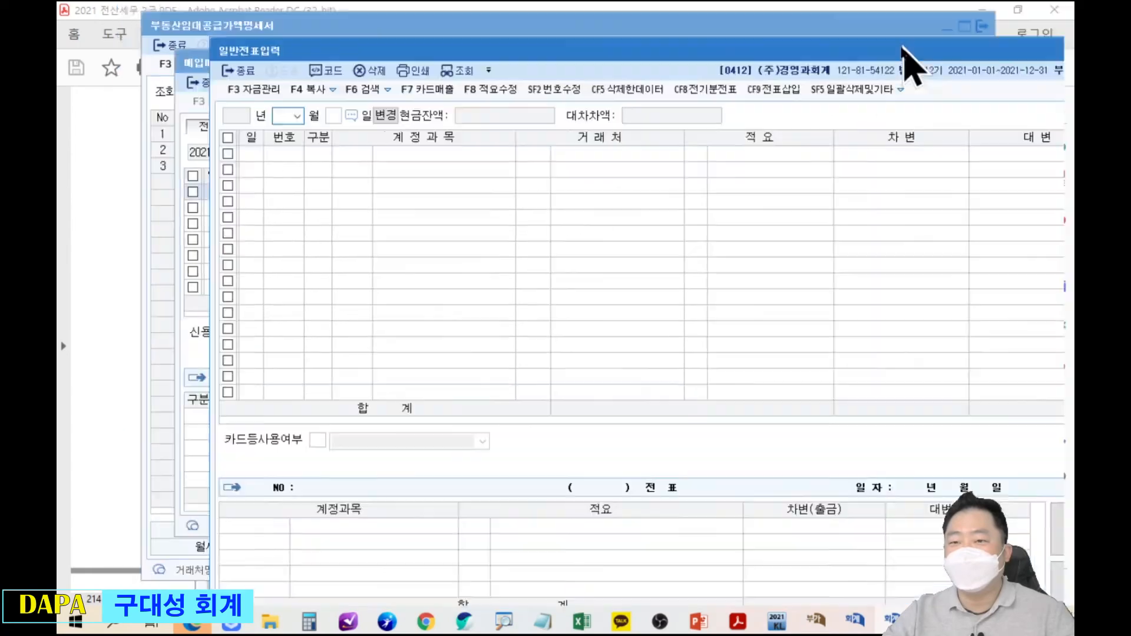
text(12)
key(Return)
text(31)
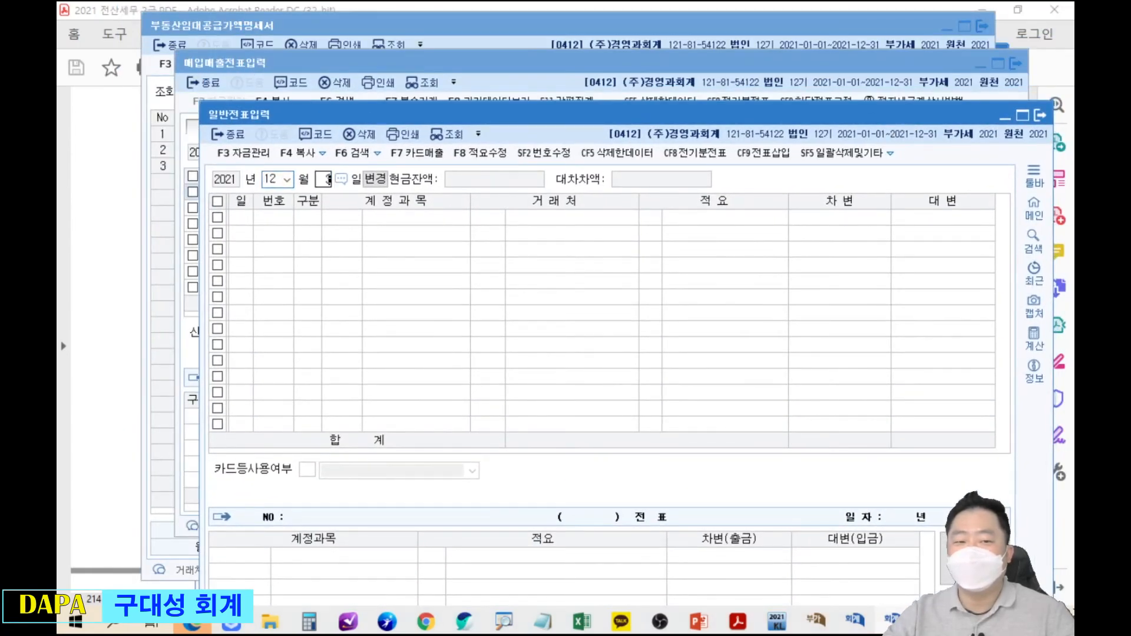
key(Return)
Enter the debit line: 0817 세금과공과, 7,259.
text(3)
key(Return)
text(세금)
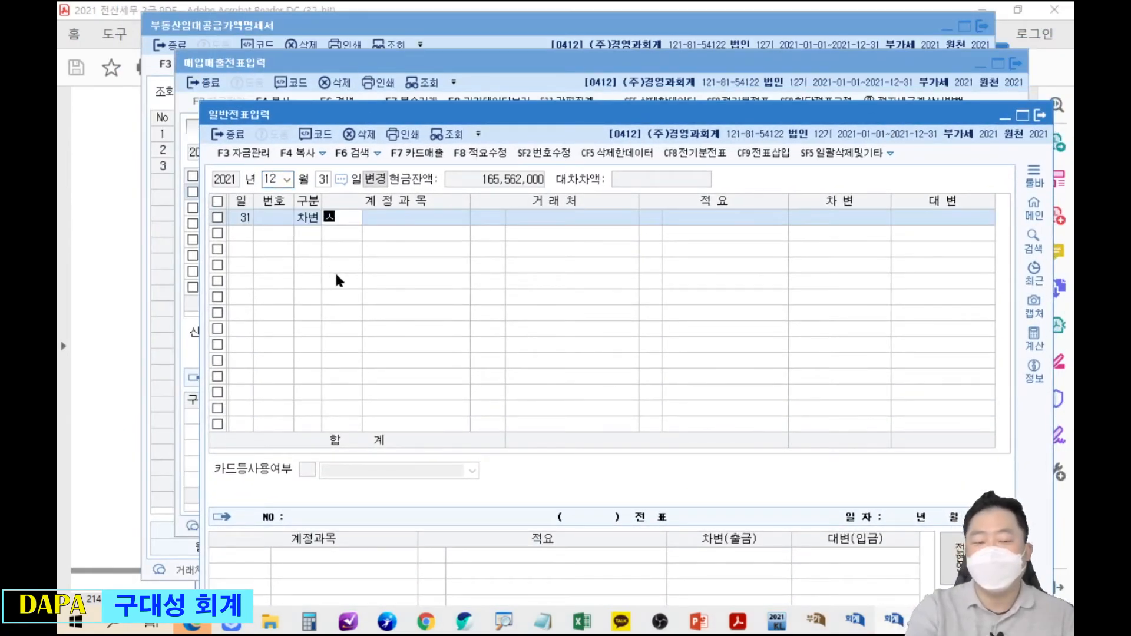
key(Return)
key(Down)
key(Down)
key(Down)
key(Down)
key(Down)
key(Down)
key(Return)
key(Return)
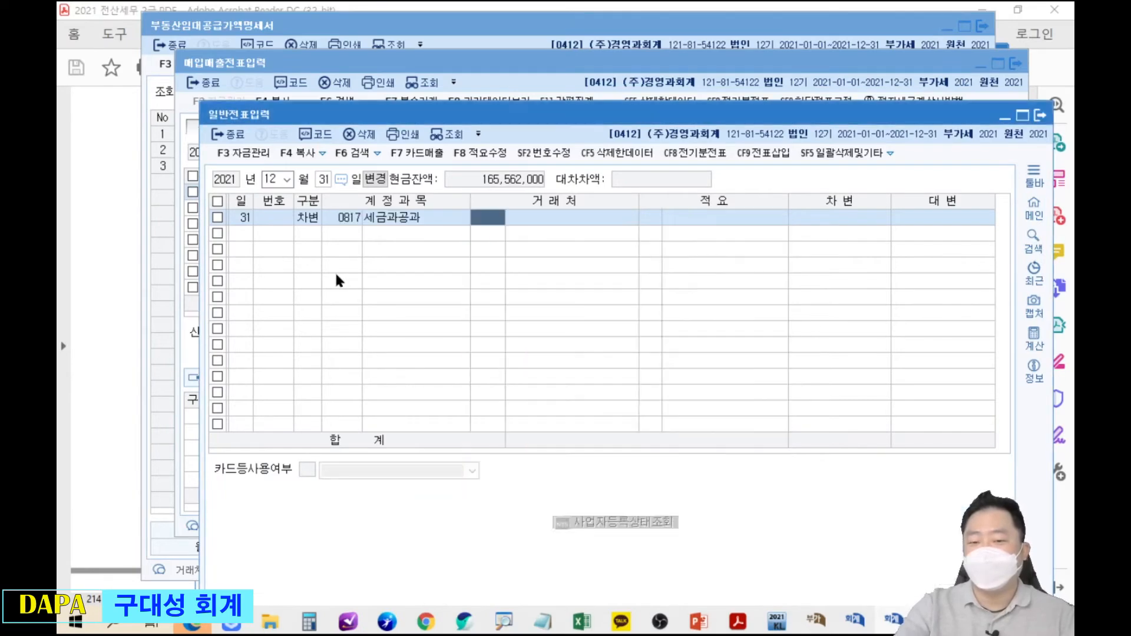
key(Return)
drag(550, 116, 542, 222)
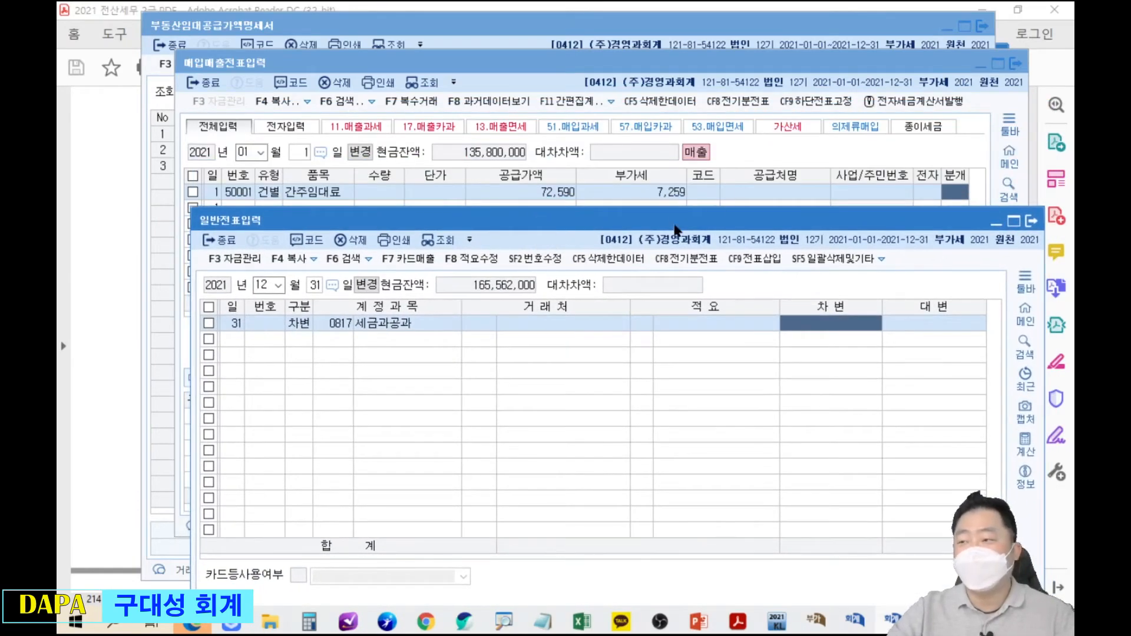
text(7259)
key(Return)
Enter the credit line 부가세예수금 7,259, then close 일반전표입력.
key(4)
key(Return)
text(부가)
key(Return)
key(Return)
key(Return)
key(Return)
key(Return)
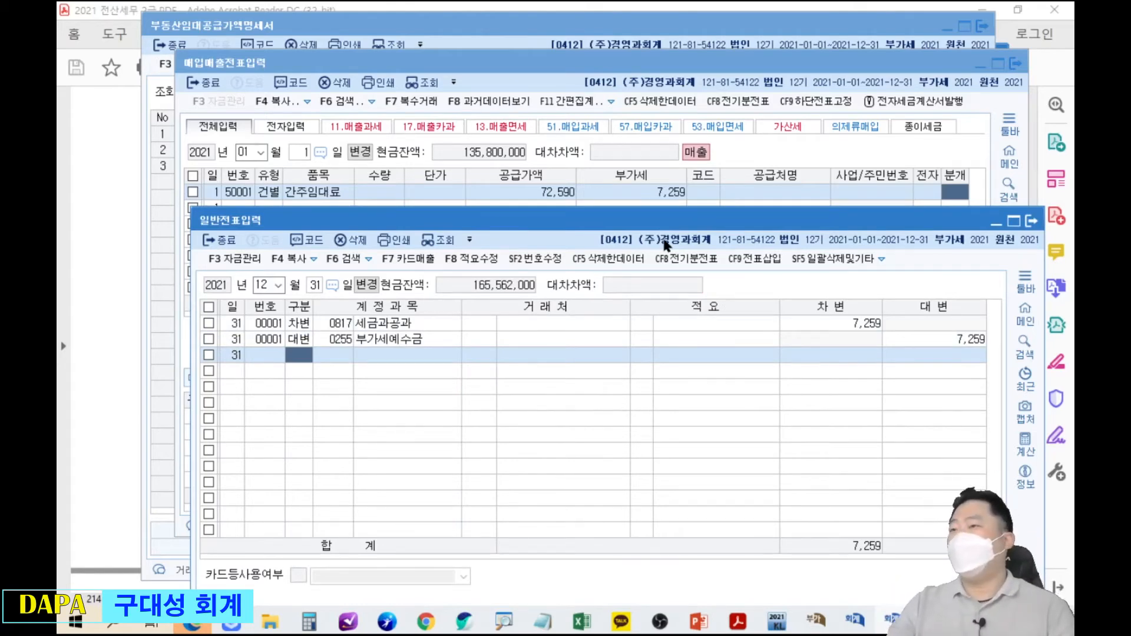
click(1031, 221)
drag(929, 165, 977, 213)
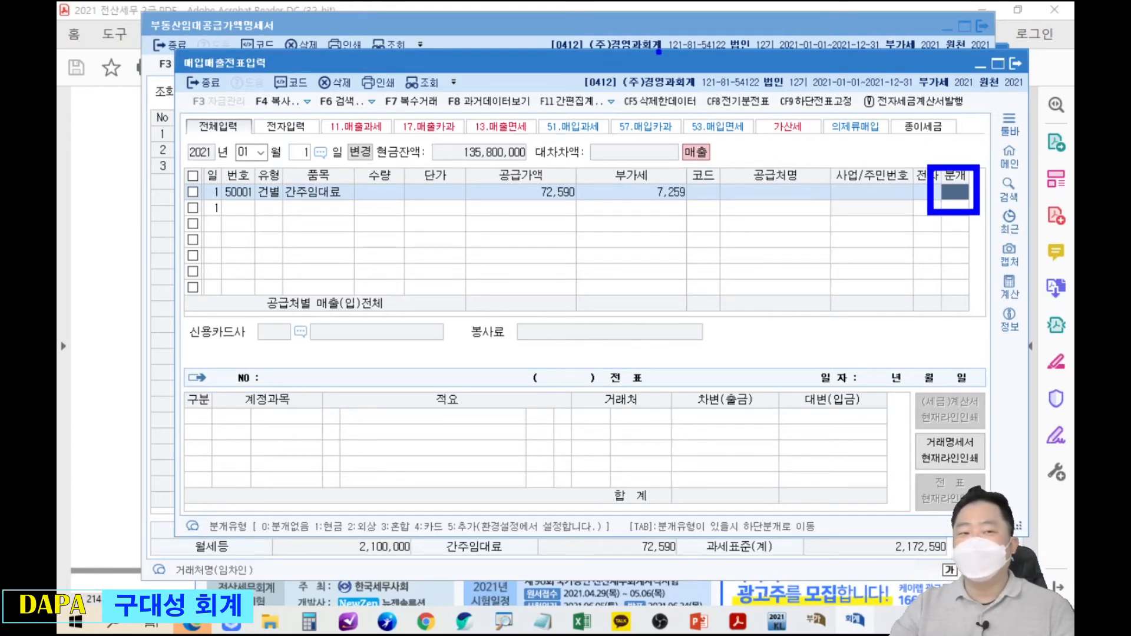
drag(547, 63, 481, 111)
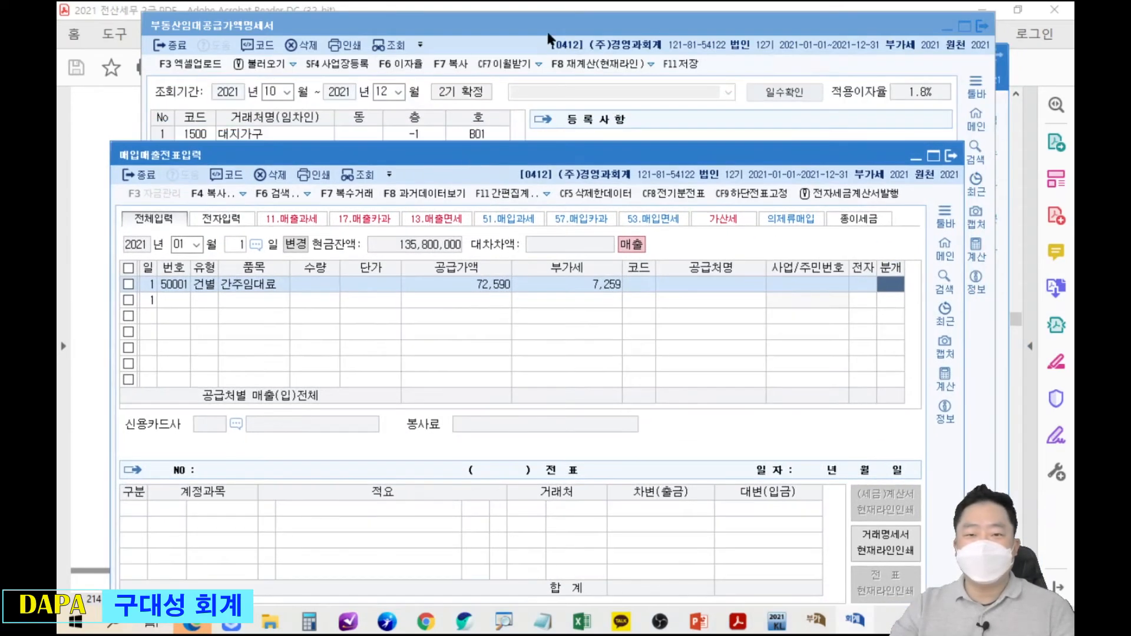
click(855, 621)
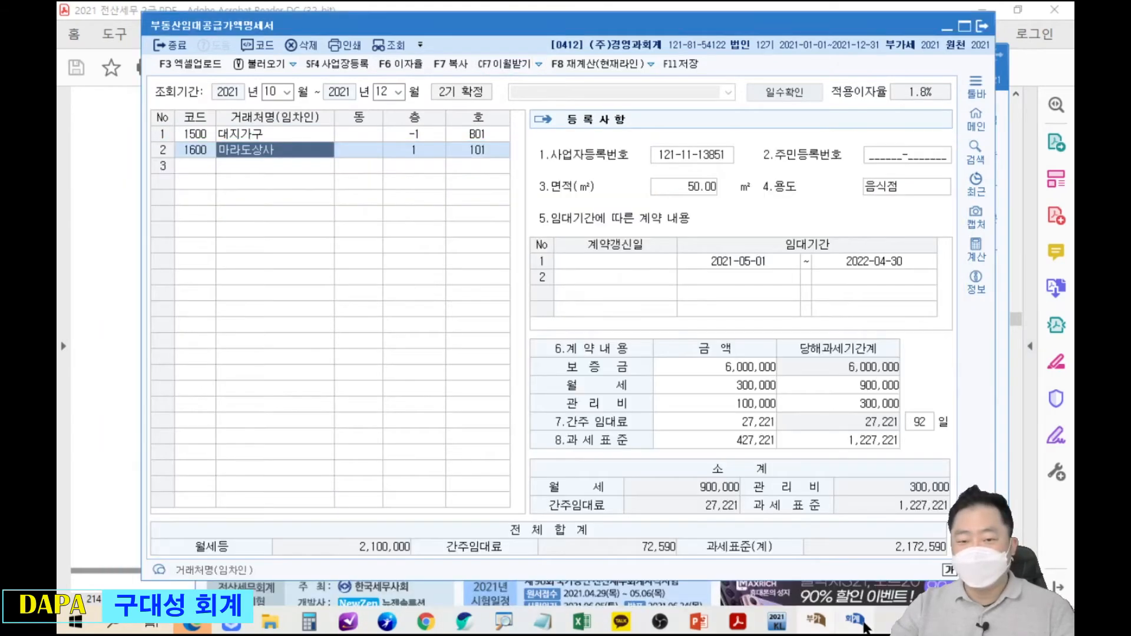
click(777, 621)
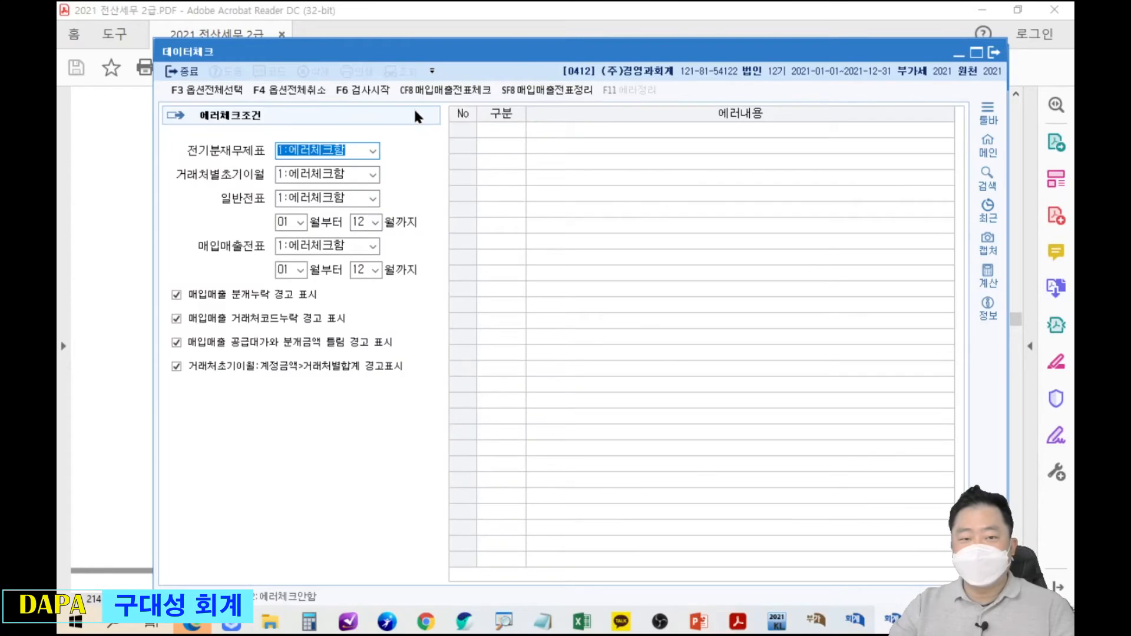
click(634, 389)
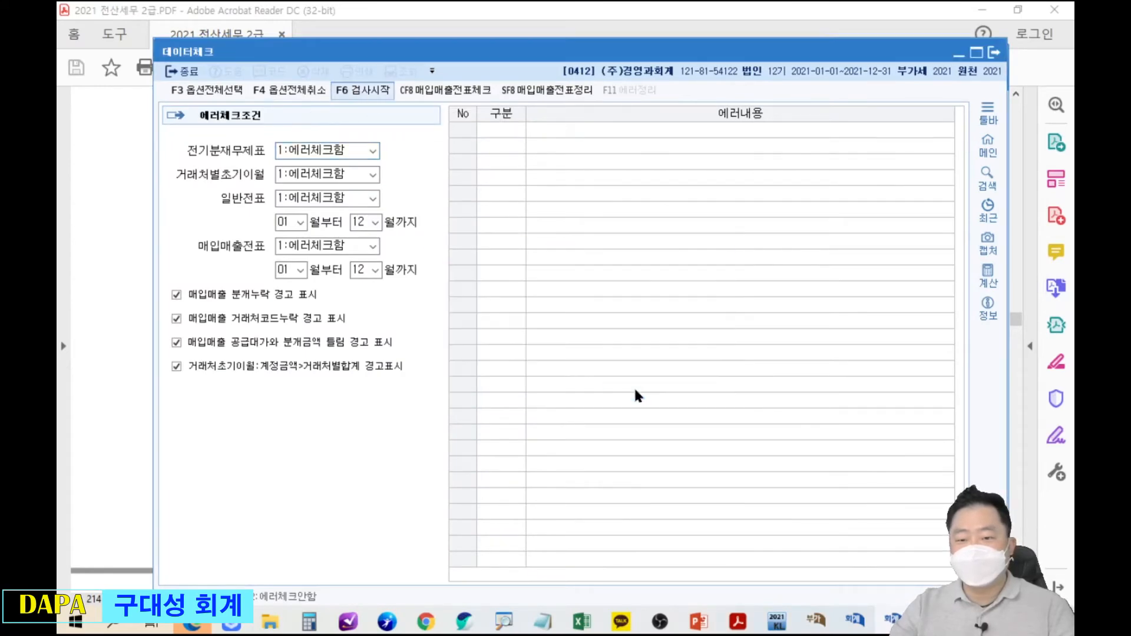
click(783, 132)
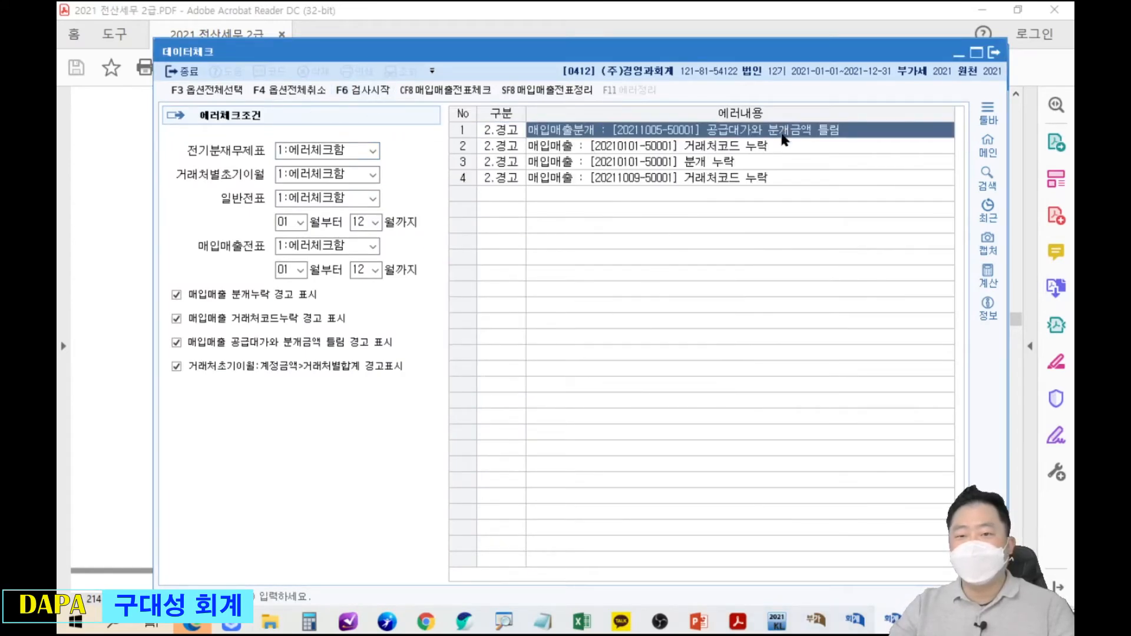
click(735, 162)
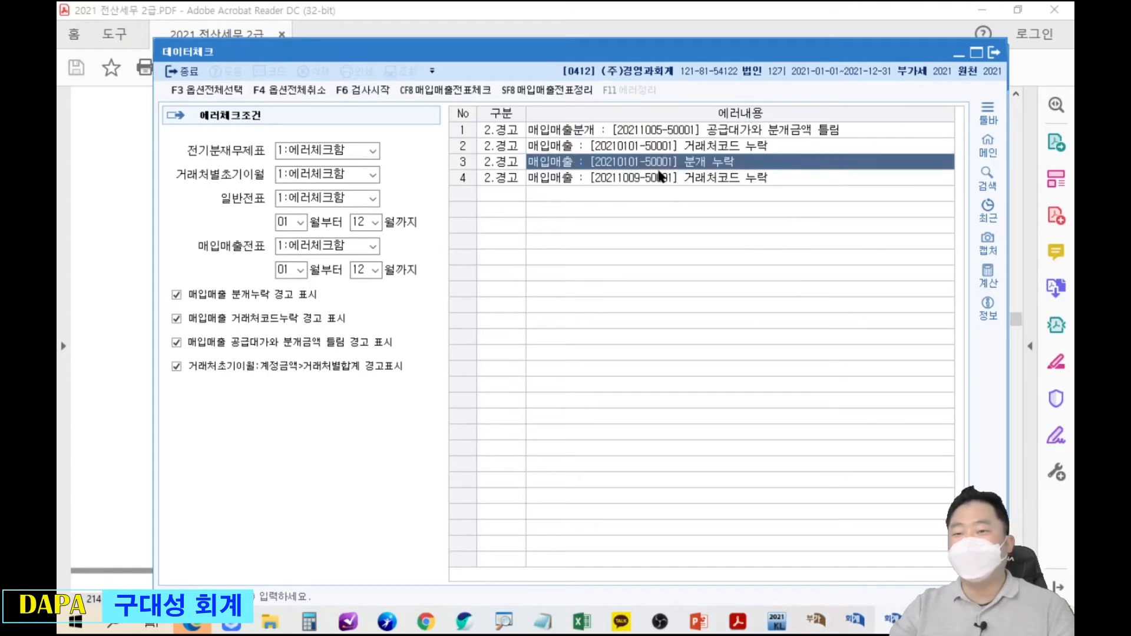
click(994, 53)
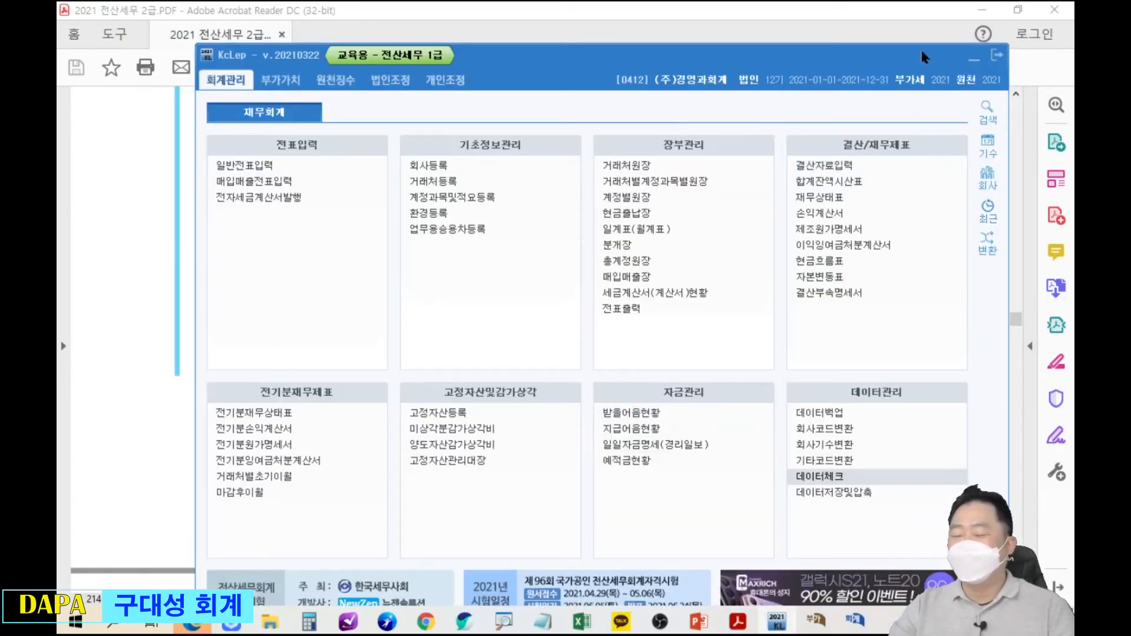
Restore 매입매출전표입력 and set the 간주임대료 voucher's 분개 type to 3 혼합.
click(973, 59)
click(858, 622)
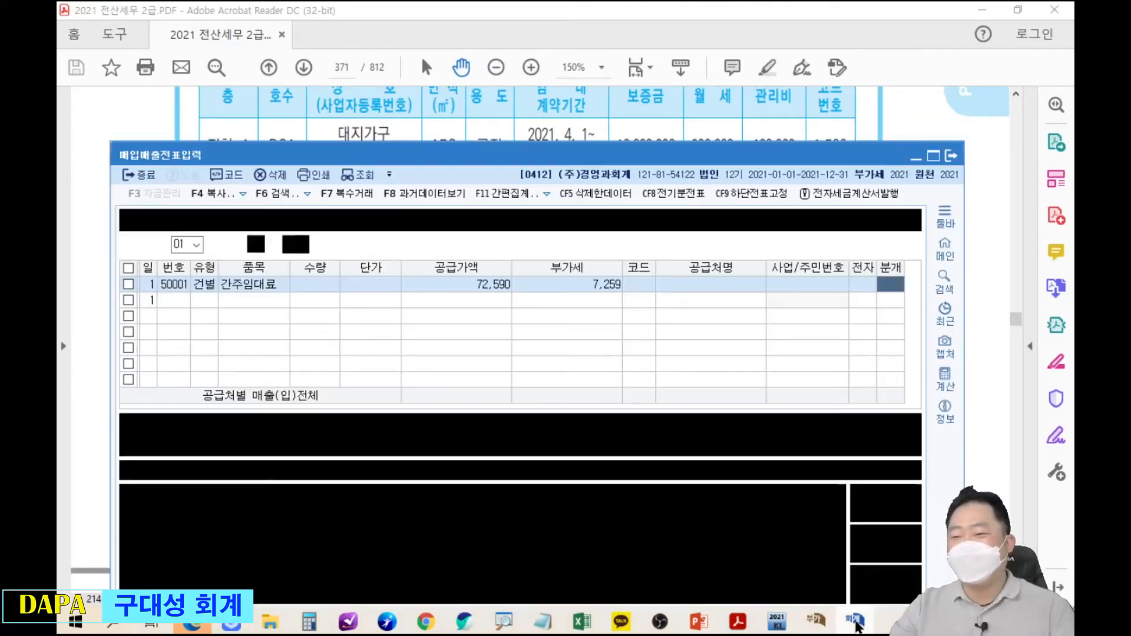
drag(863, 157, 905, 86)
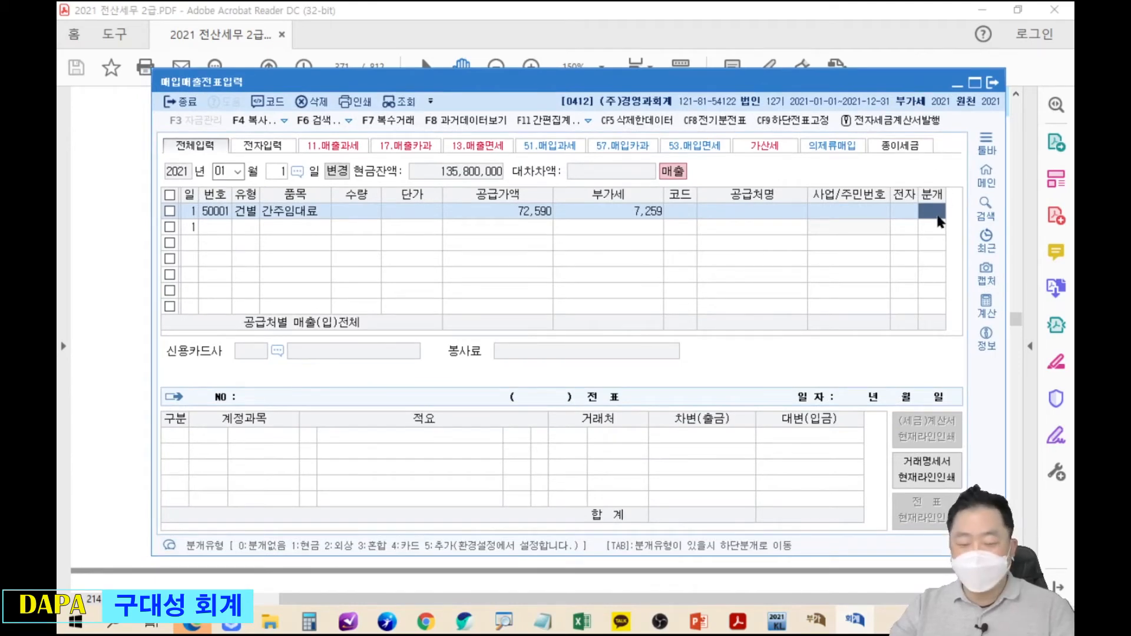
text(3)
key(Return)
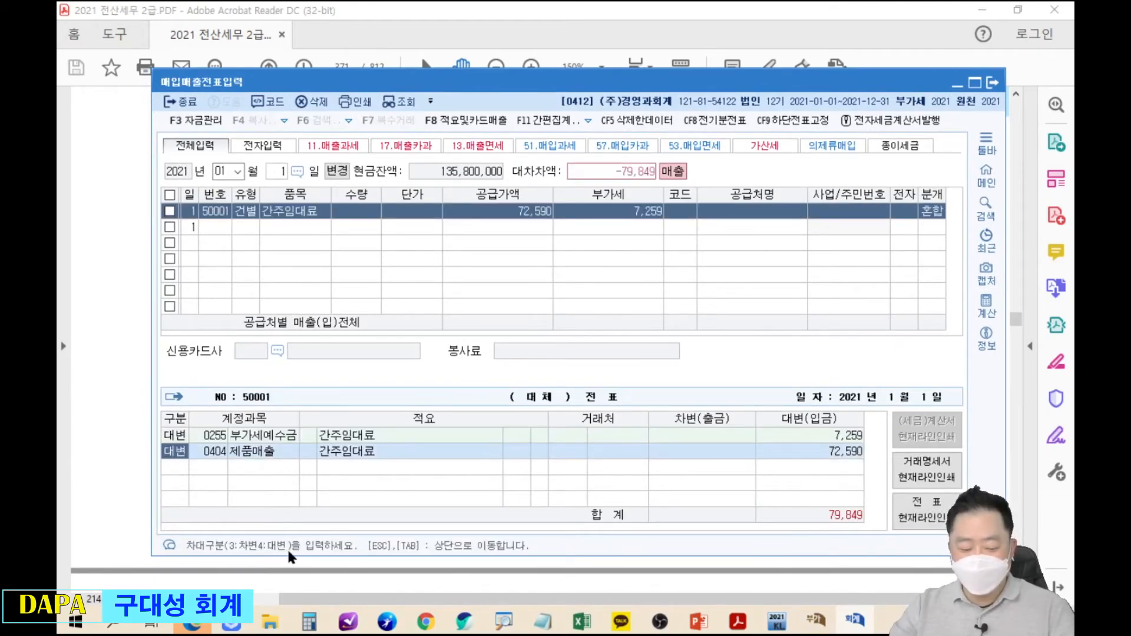
Make line 2 a debit of 세금과공과 for 7,259.
text(3)
key(Return)
text(세그,)
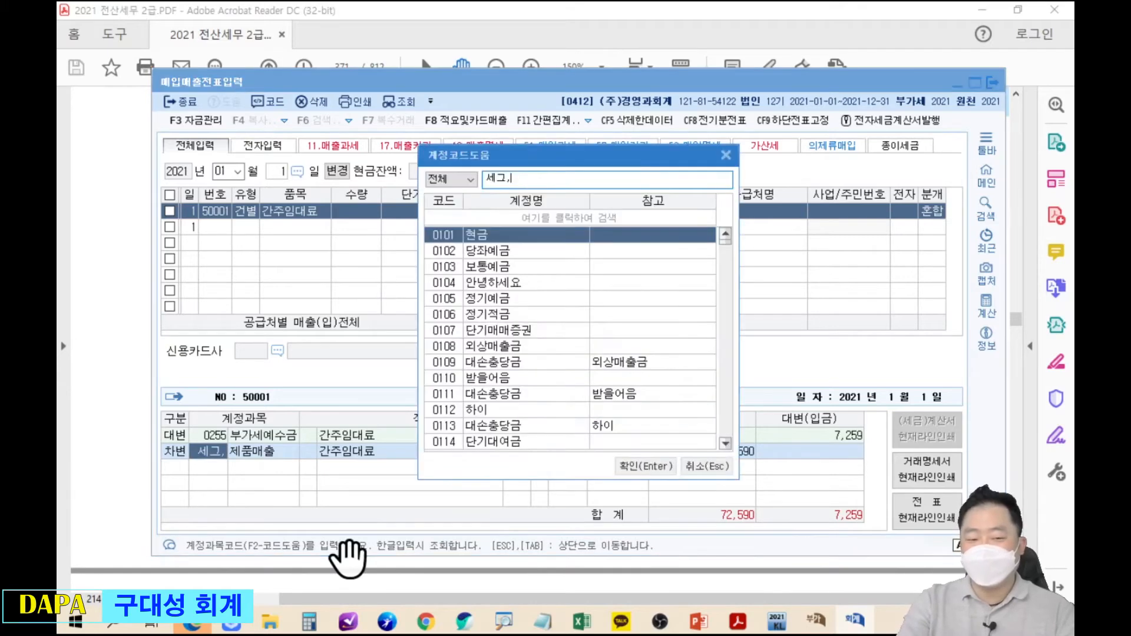
key(BackSpace)
key(BackSpace)
text(금)
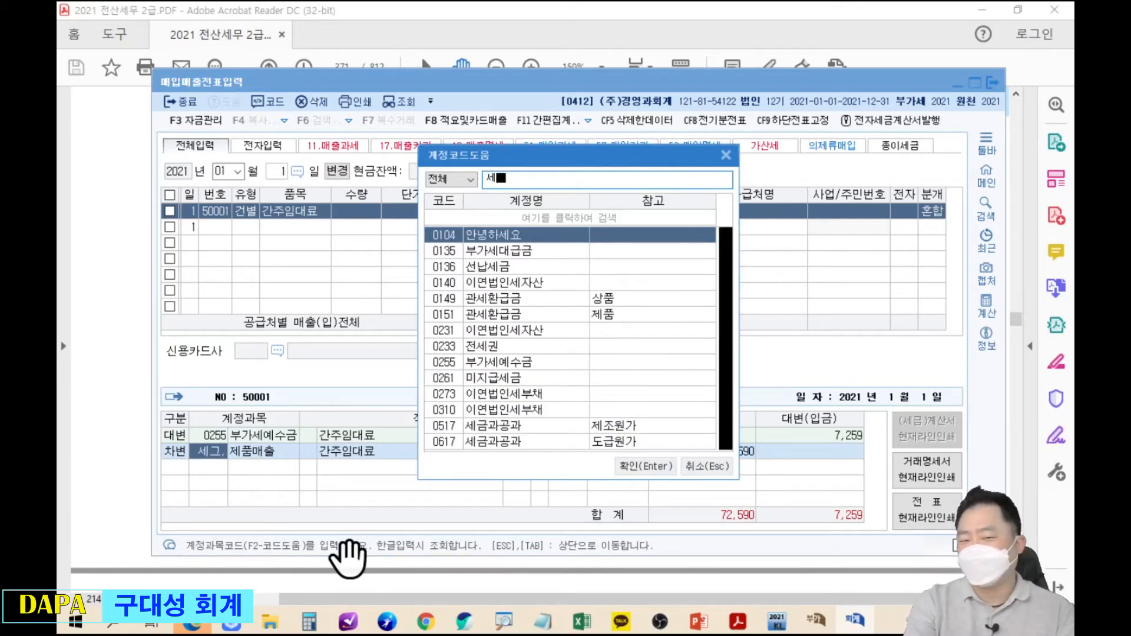
key(Return)
text(7259)
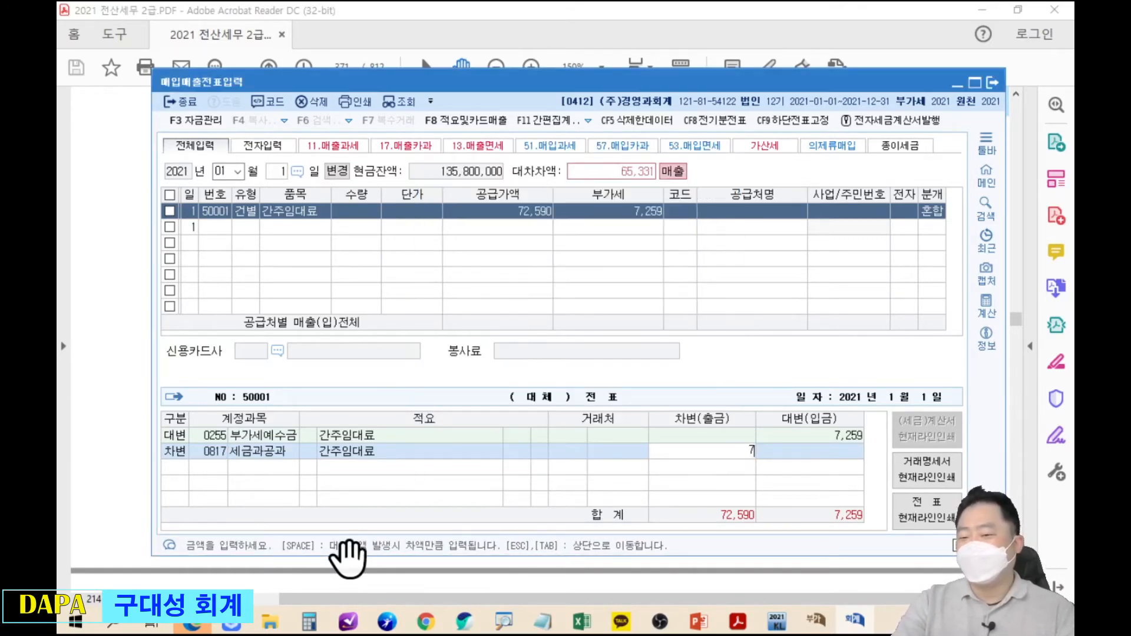
key(Return)
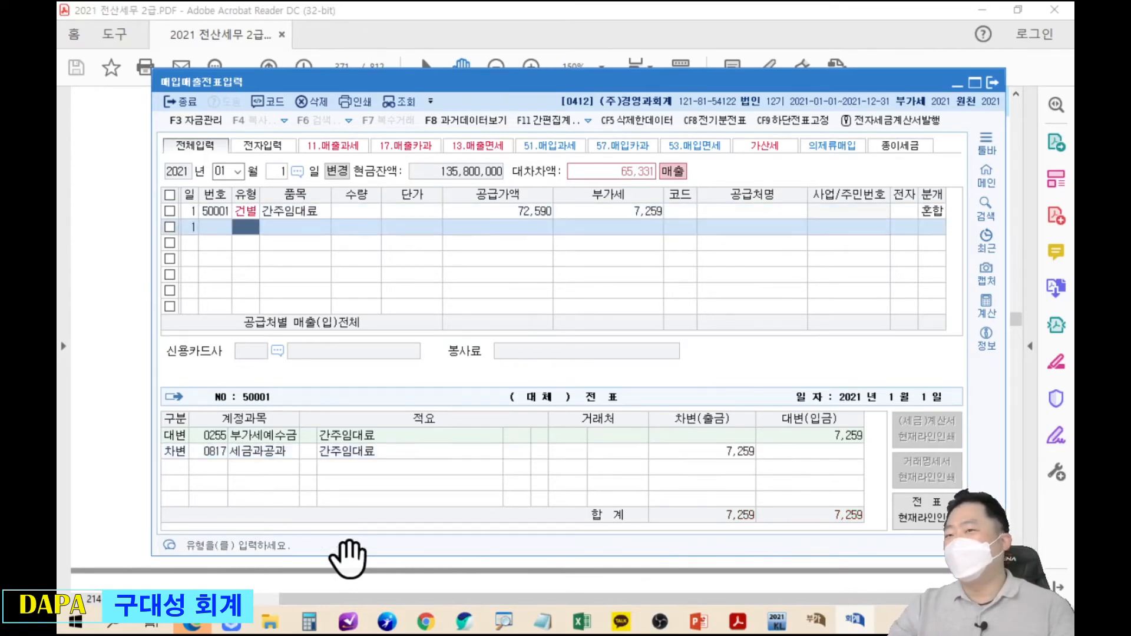
click(933, 212)
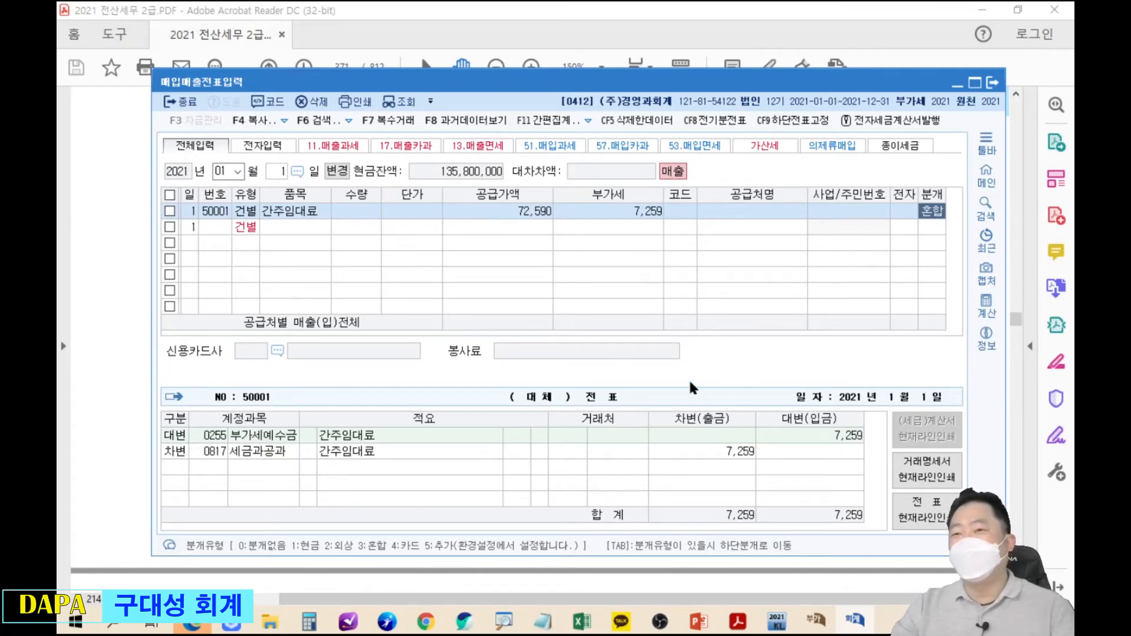
Review the 혼합 간주임대료 voucher with VAT 7,259, then close 매입매출전표입력 for the main menu.
click(619, 213)
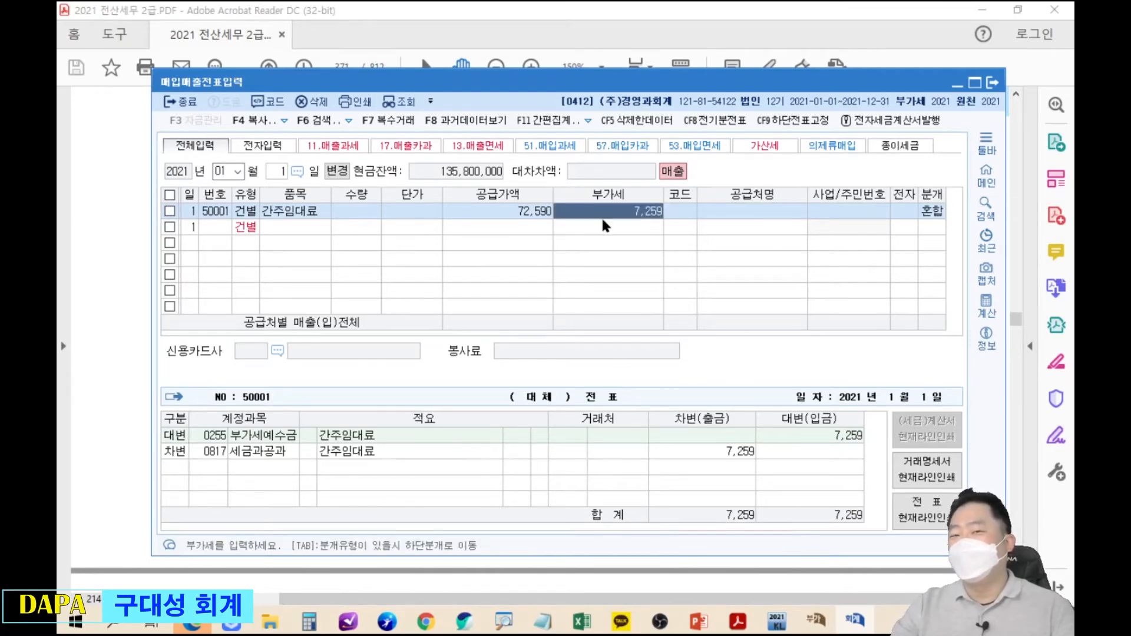
mouse_move(150, 48)
mouse_down()
mouse_move(227, 96)
mouse_move(429, 327)
mouse_up()
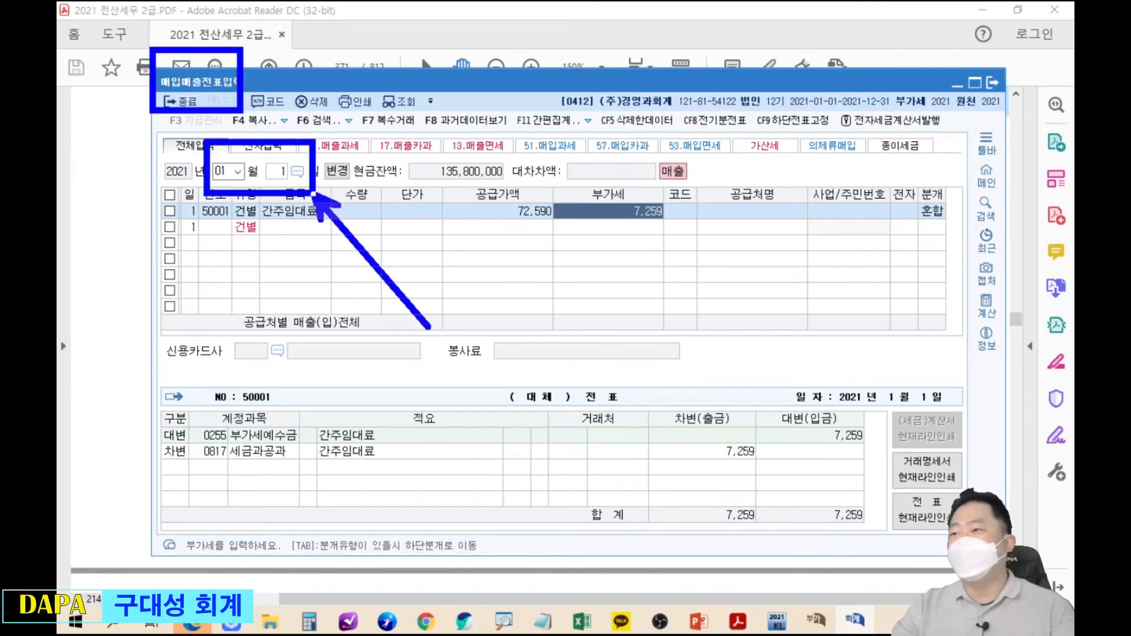
mouse_move(915, 184)
mouse_down()
mouse_move(967, 241)
mouse_move(203, 469)
mouse_move(202, 439)
mouse_up()
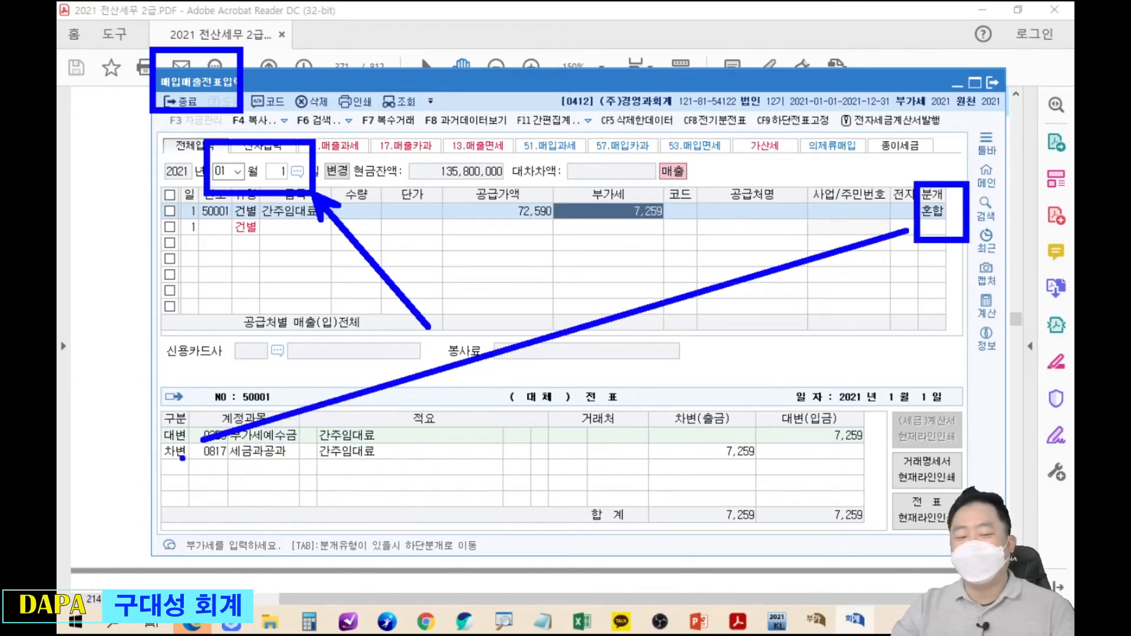
drag(151, 412, 190, 468)
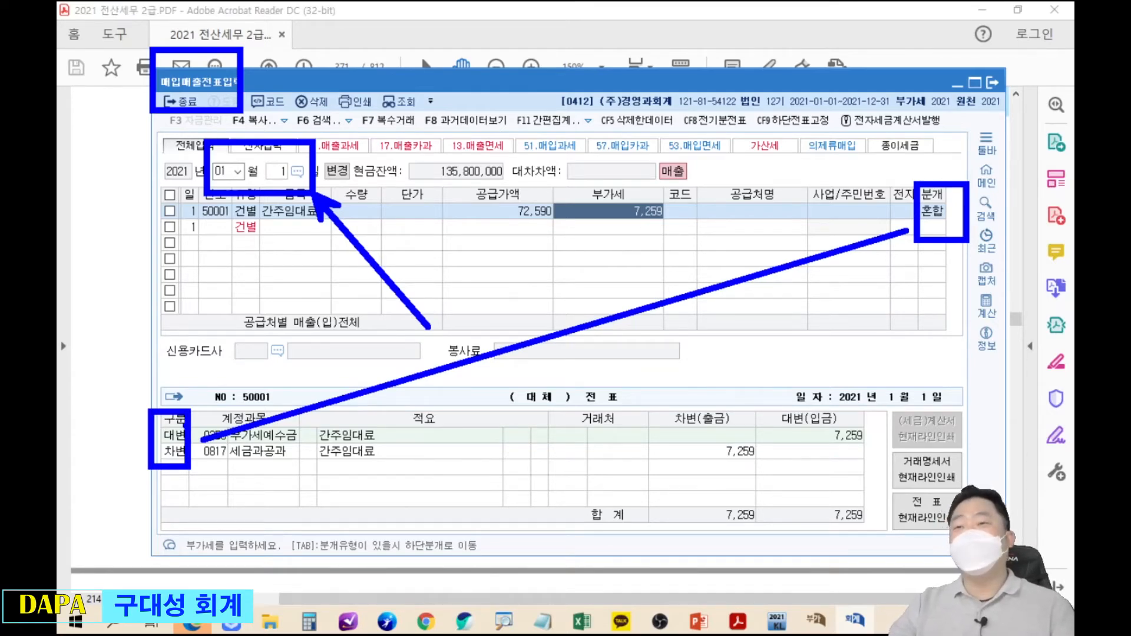
key(Escape)
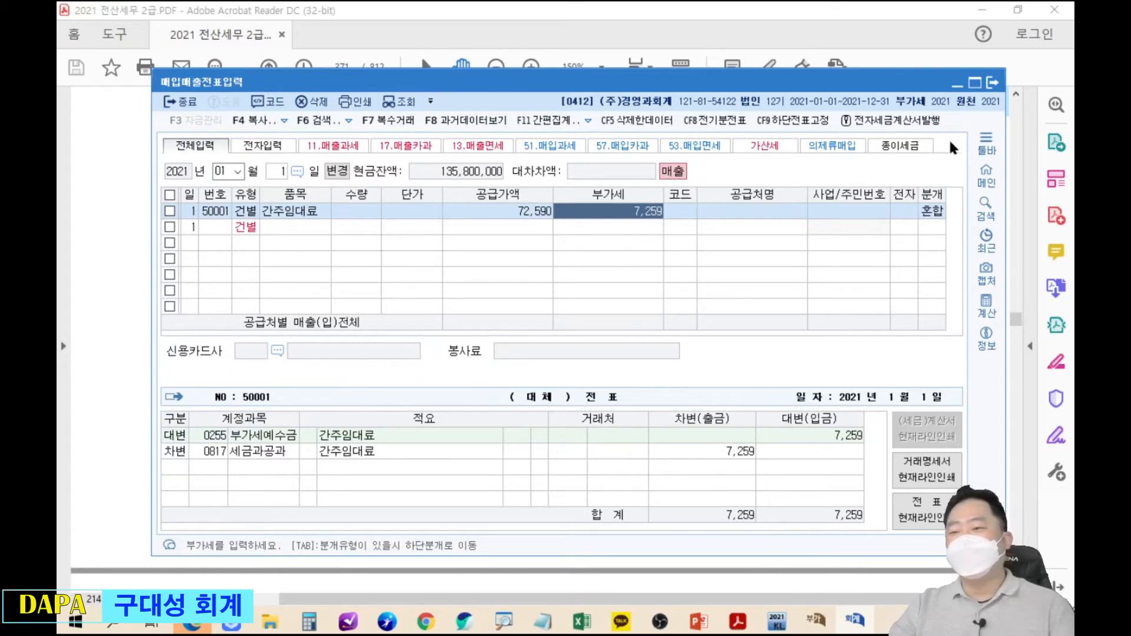
click(993, 84)
click(777, 622)
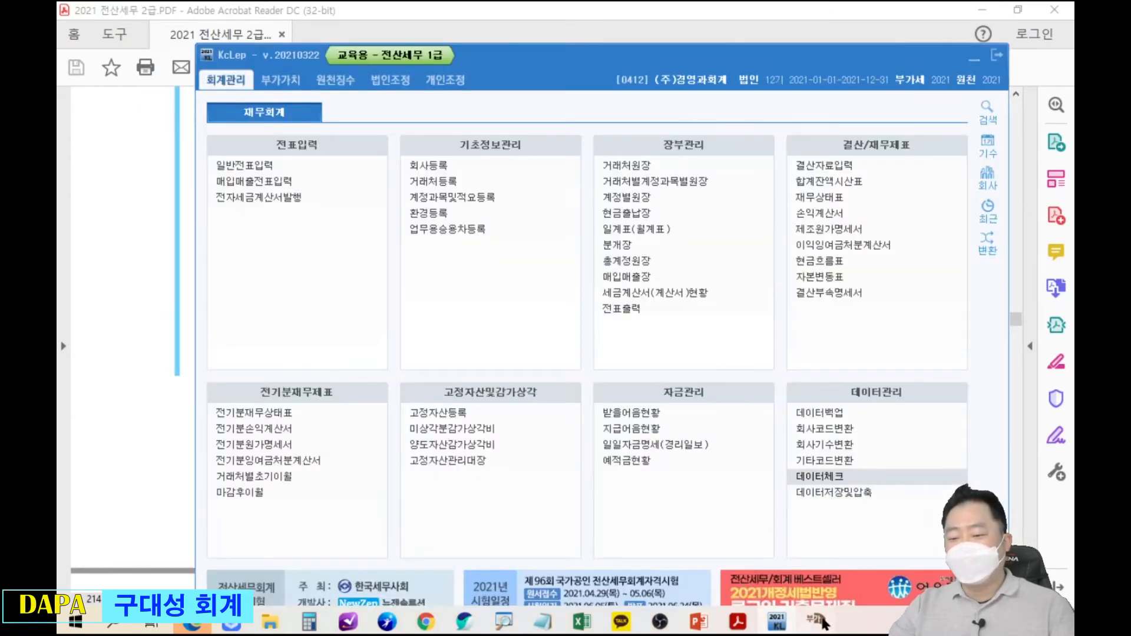
Open 부가가치세신고서 for the period January 1 to January 1.
click(819, 622)
drag(626, 38, 585, 157)
click(586, 118)
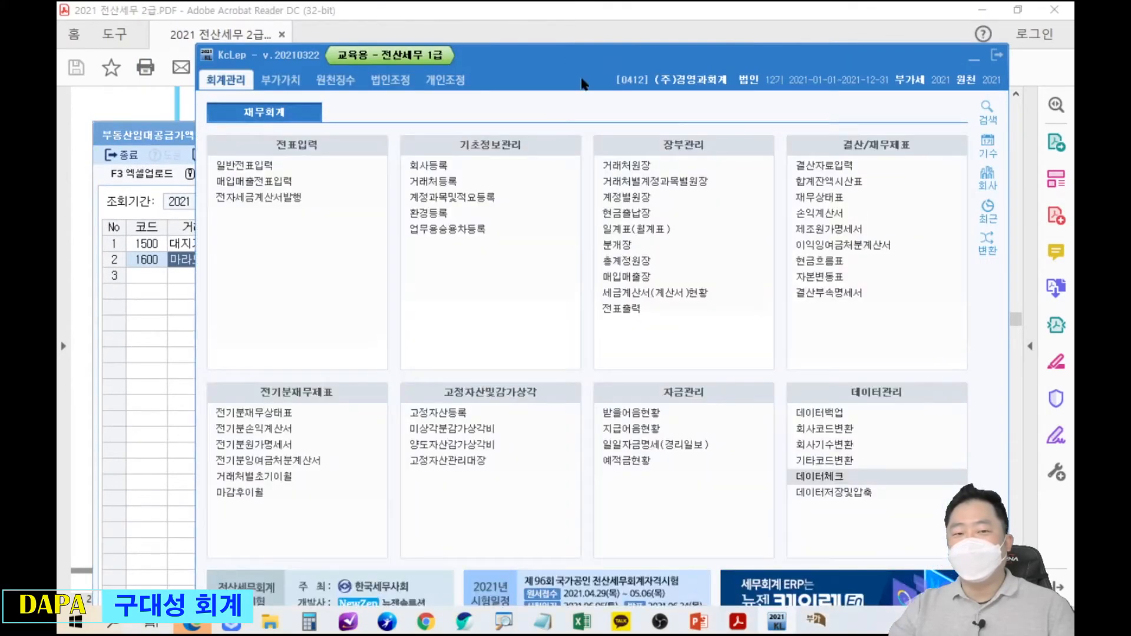
click(273, 80)
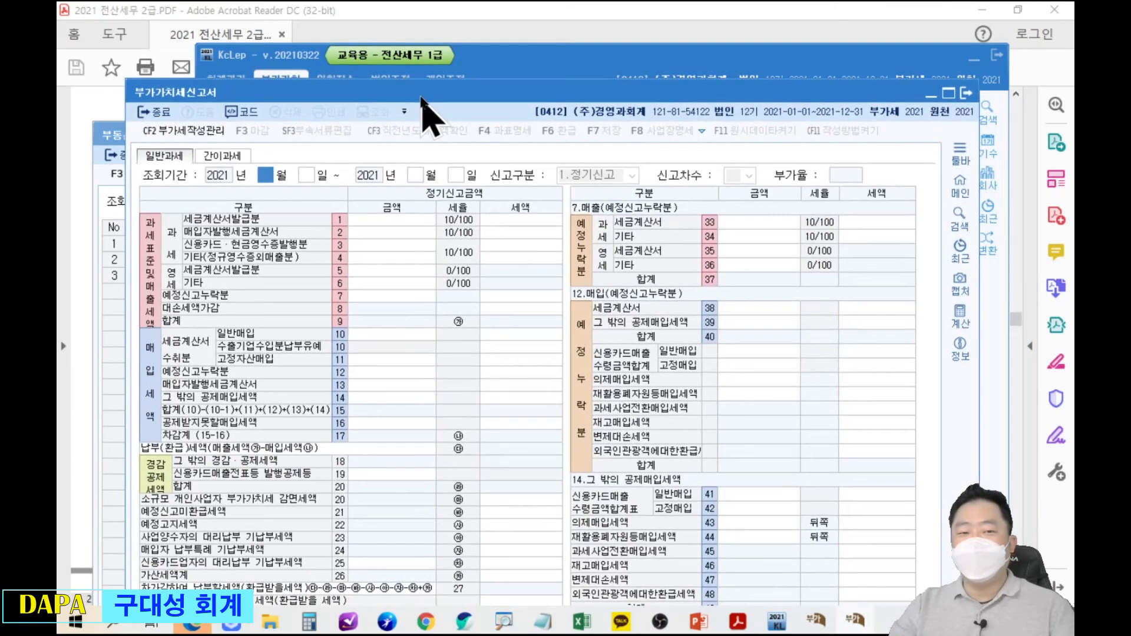
text(1)
key(Return)
key(Return)
key(Return)
key(Return)
Highlight line 4's 72,590 and 7,259 tax, then open and close 과세표준명세.
drag(387, 240, 575, 277)
drag(576, 279, 651, 381)
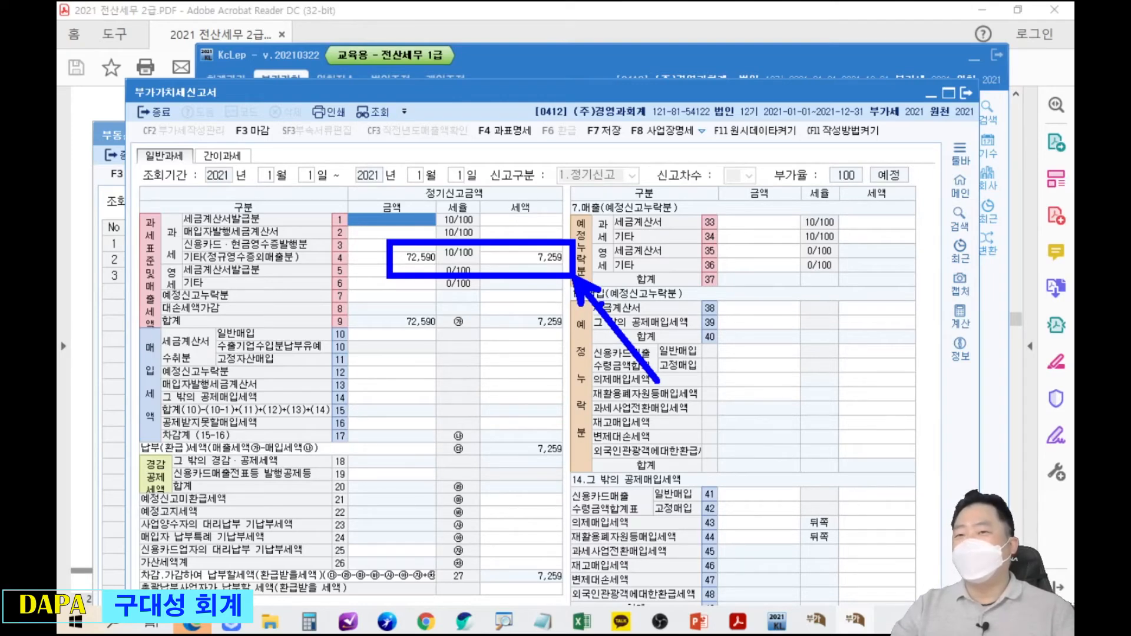
mouse_move(465, 112)
mouse_down()
mouse_move(540, 149)
mouse_move(602, 240)
mouse_up()
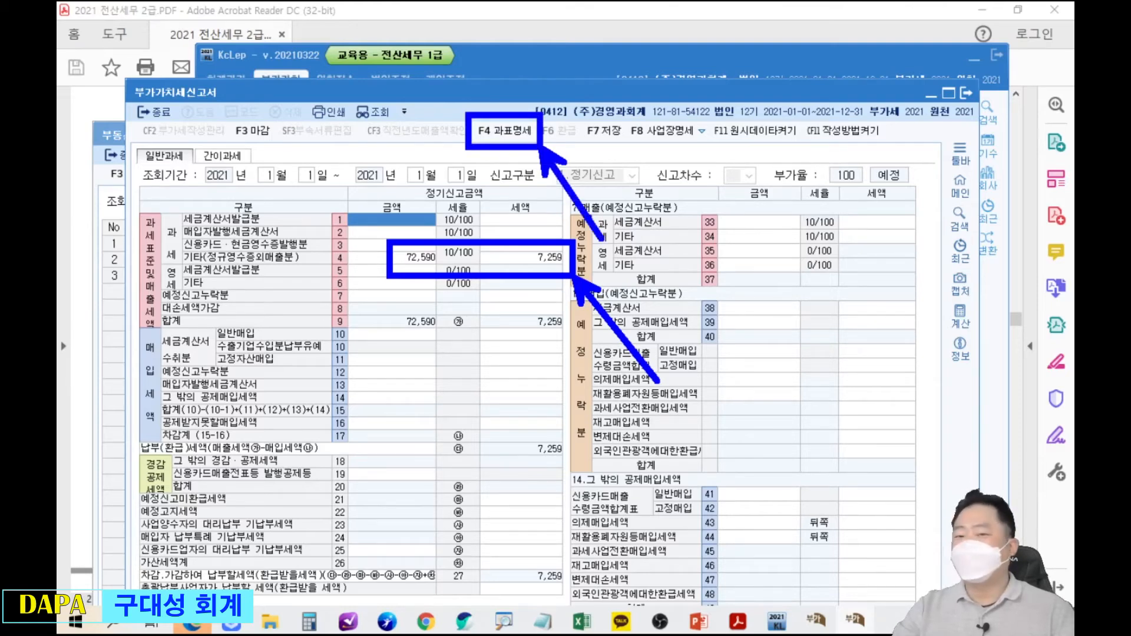
key(Escape)
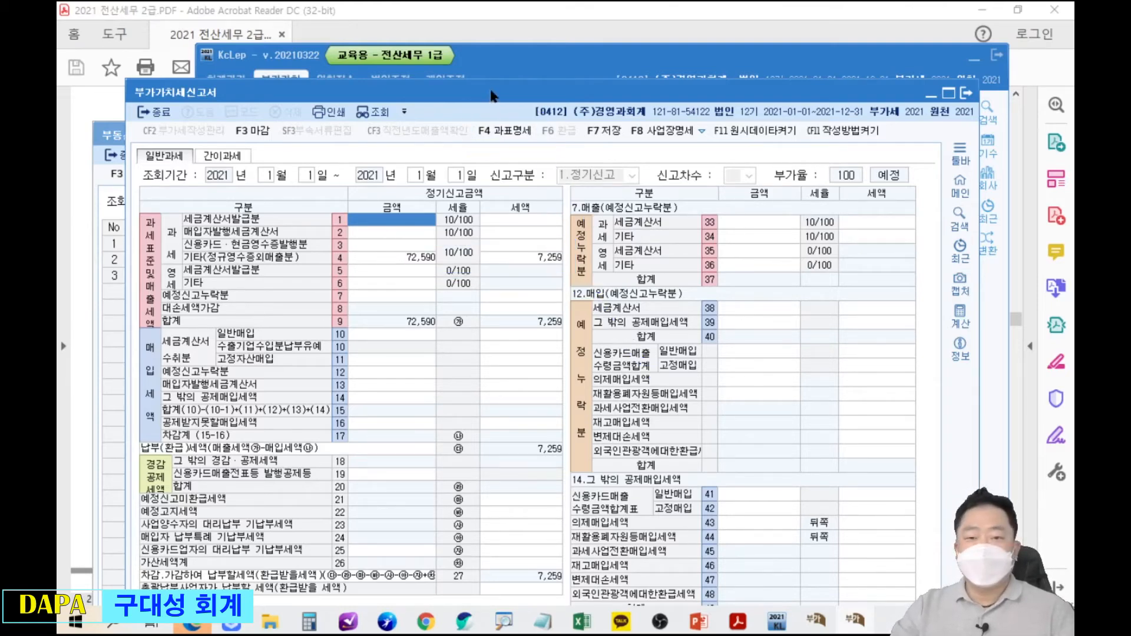
click(507, 130)
drag(610, 147, 648, 42)
click(773, 33)
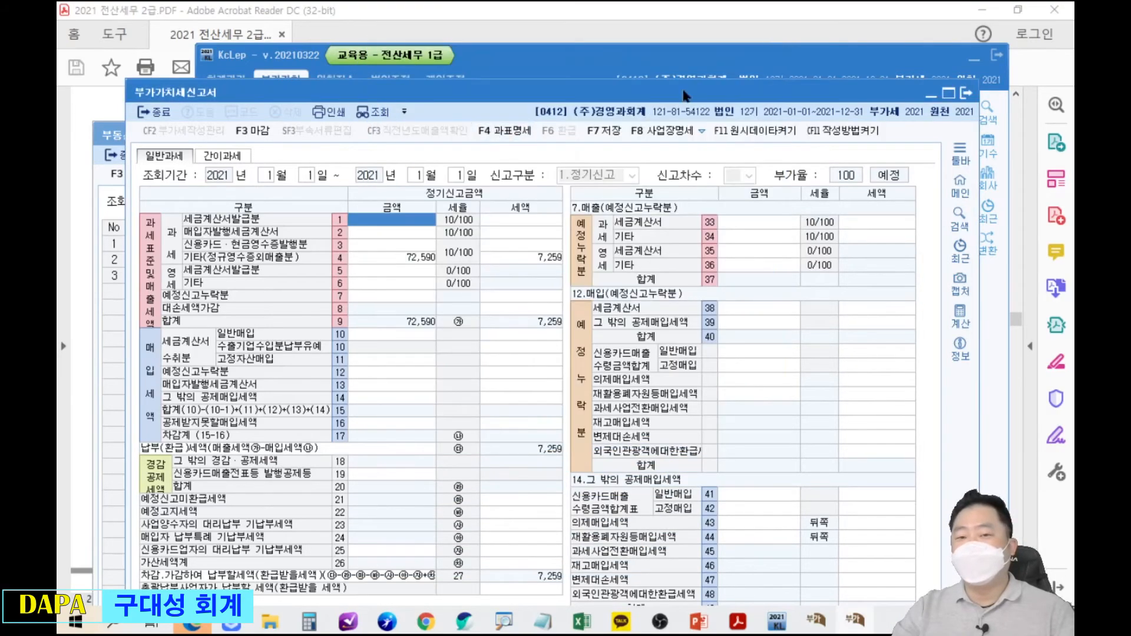
drag(606, 94, 640, 47)
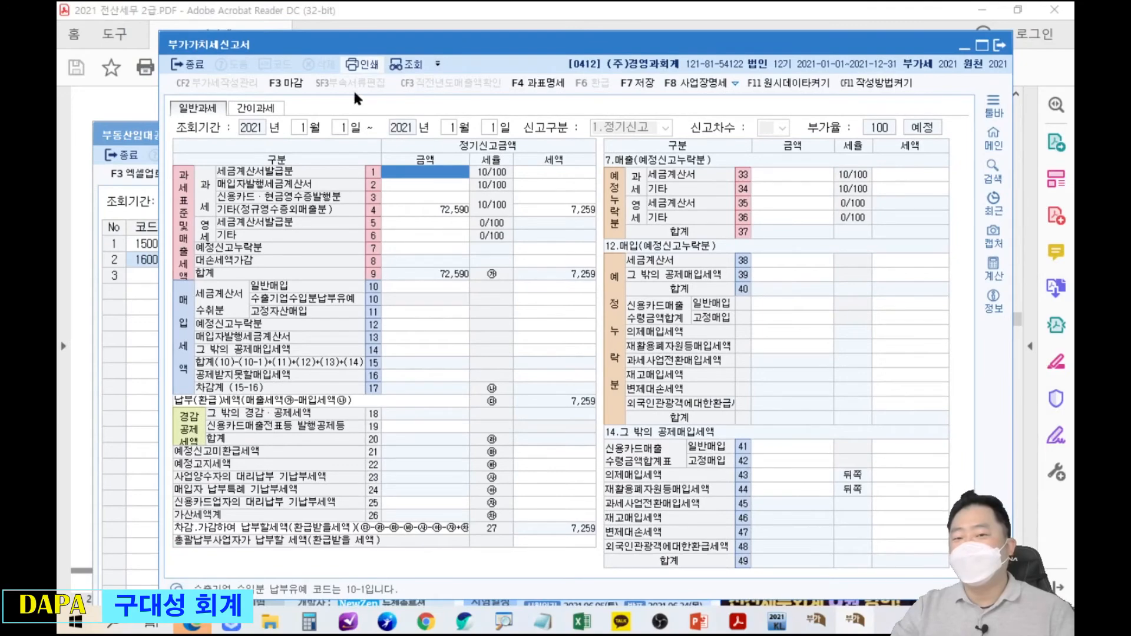
Open the VAT return print preview with Ctrl+P and scroll through it.
key(ctrl+p)
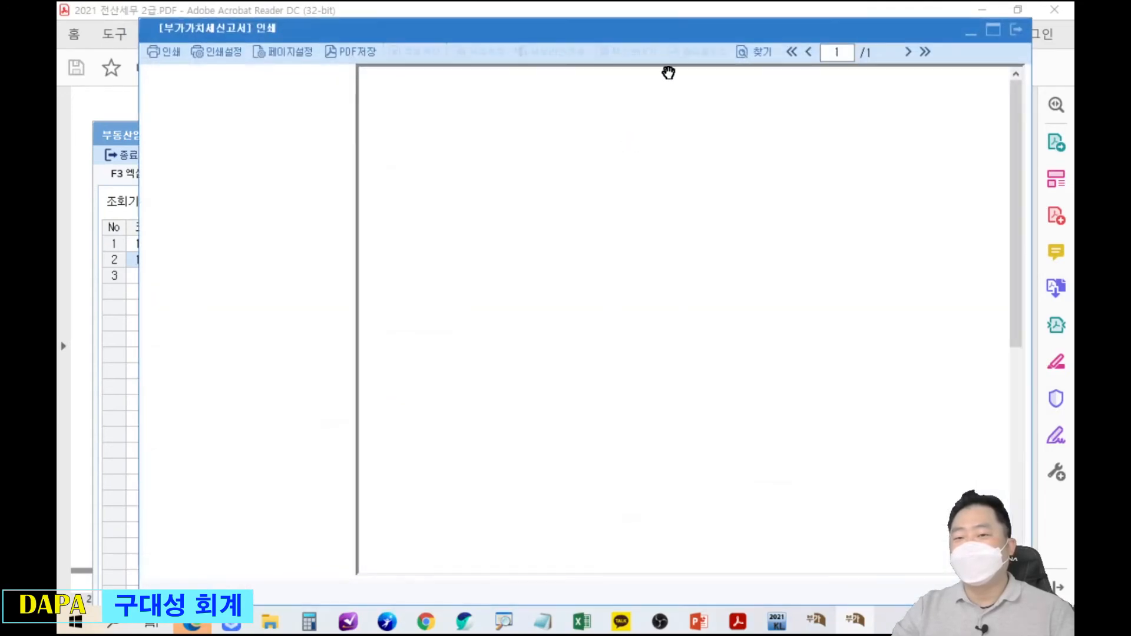
drag(669, 45, 611, 40)
scroll(791, 410, down, 2)
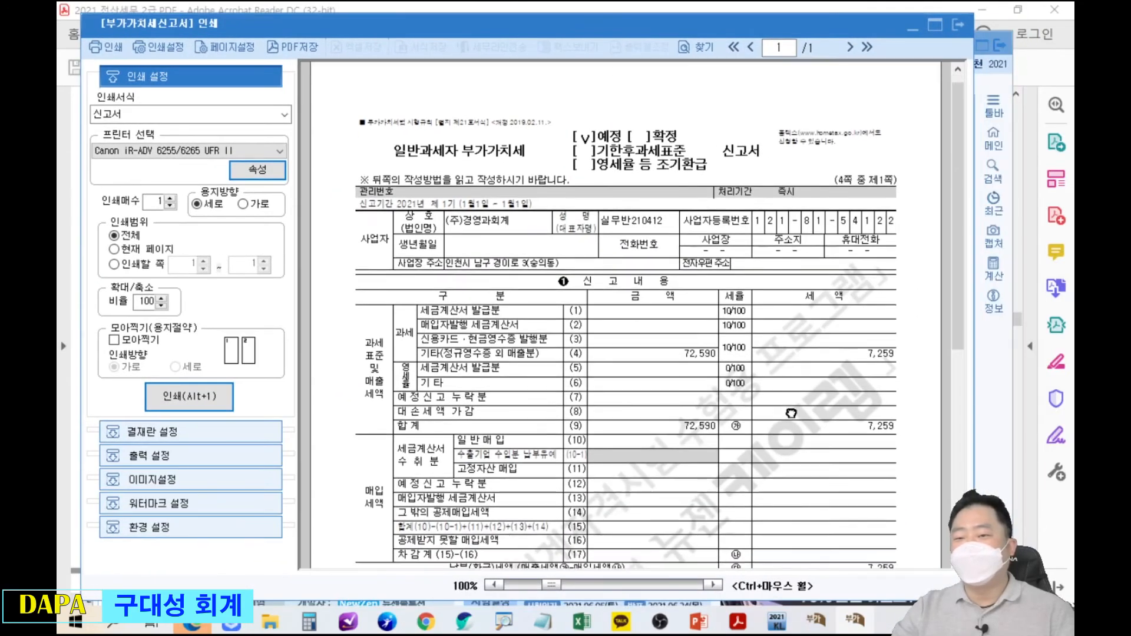
scroll(612, 226, up, 2)
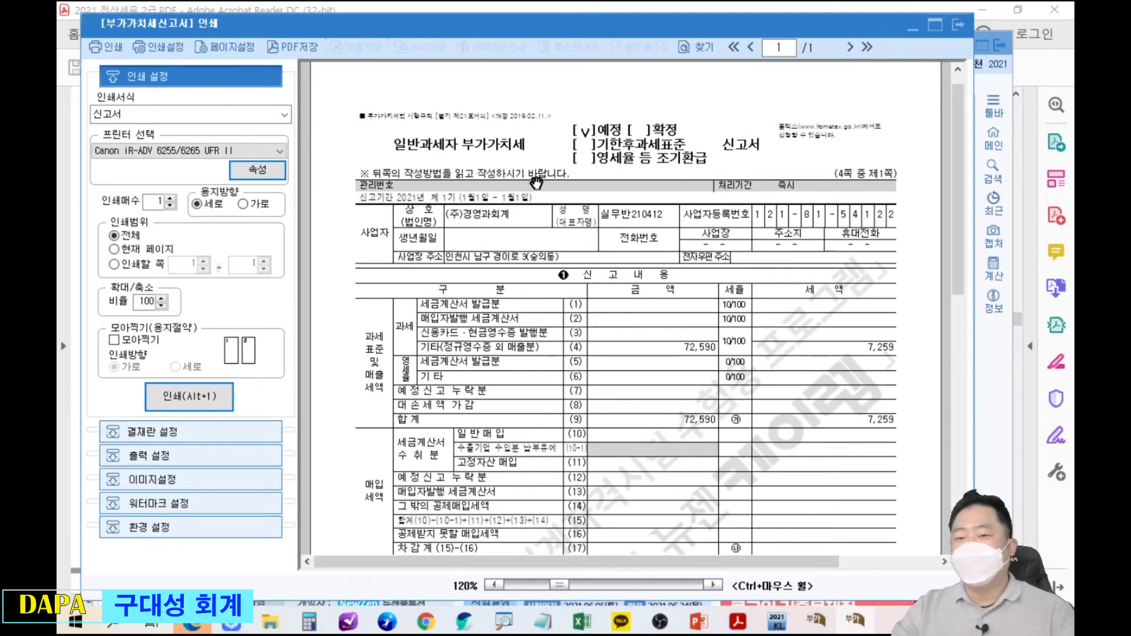
scroll(611, 226, up, 1)
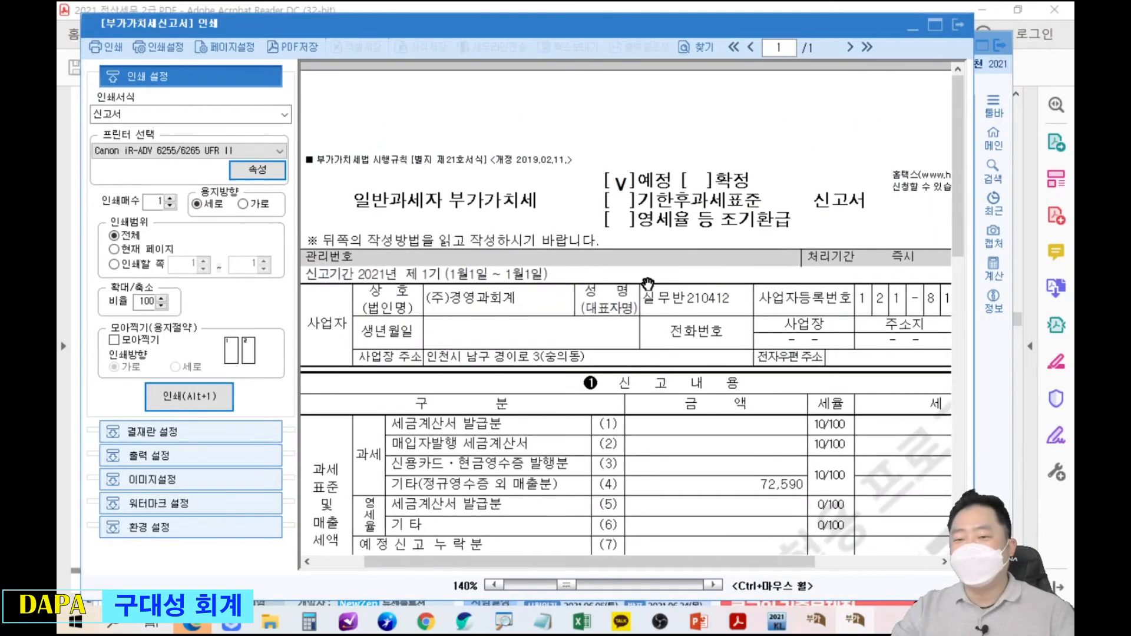
scroll(654, 260, down, 2)
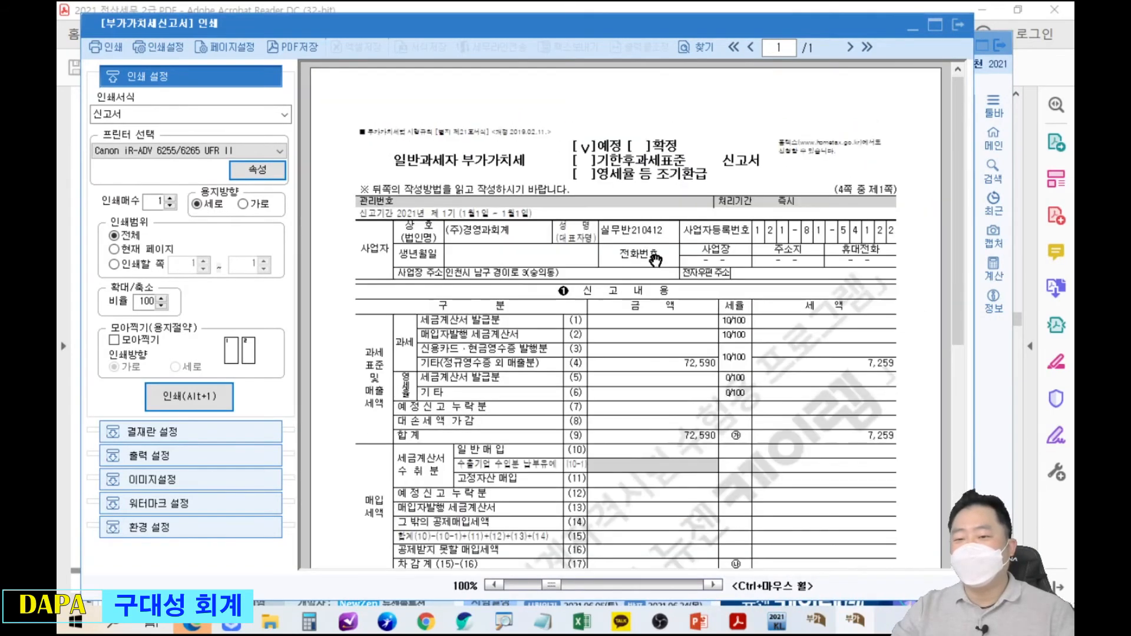
scroll(686, 477, down, 6)
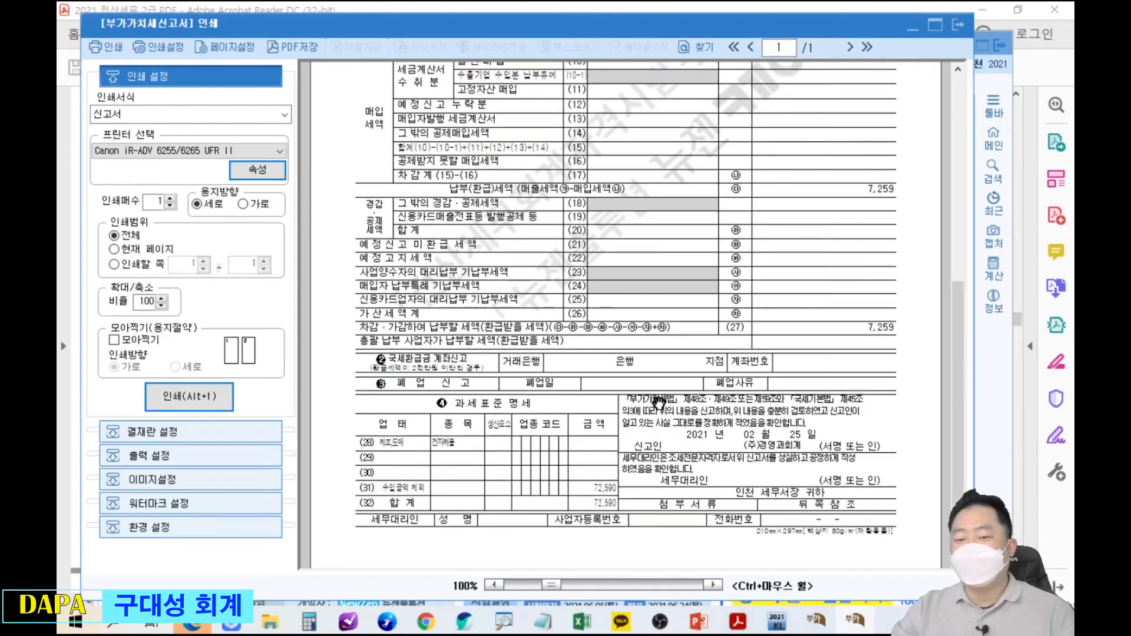
scroll(478, 473, up, 4)
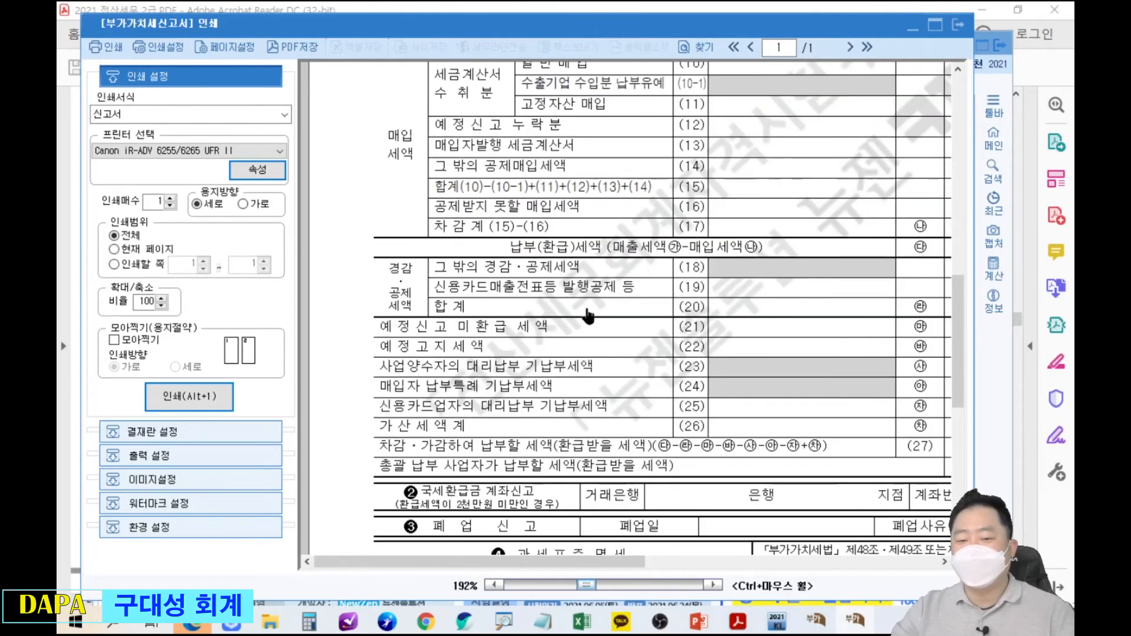
scroll(568, 348, down, 4)
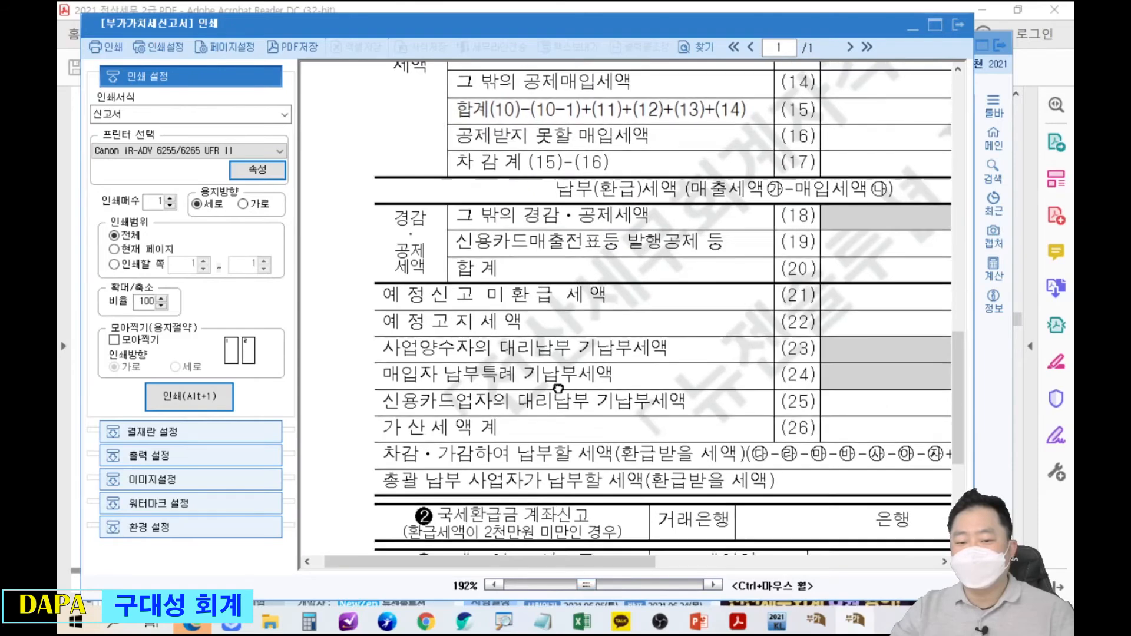
scroll(572, 320, down, 3)
Highlight 72,590 on line (31) 수입금액 제외 in the ④ 과세표준명세 table.
drag(625, 406, 616, 320)
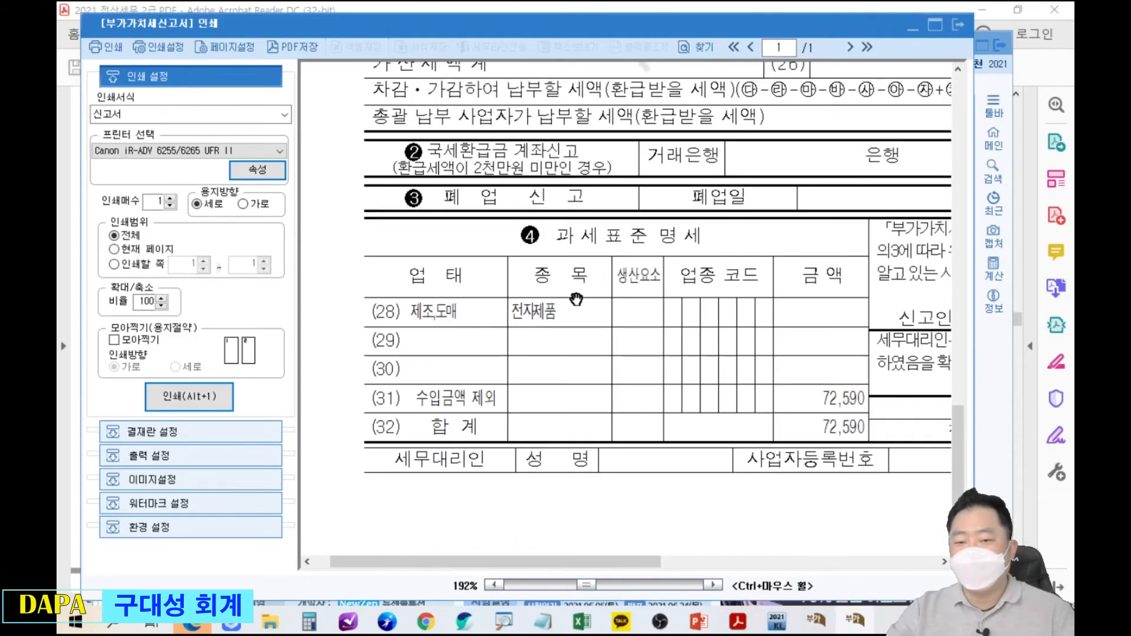
drag(360, 216, 871, 448)
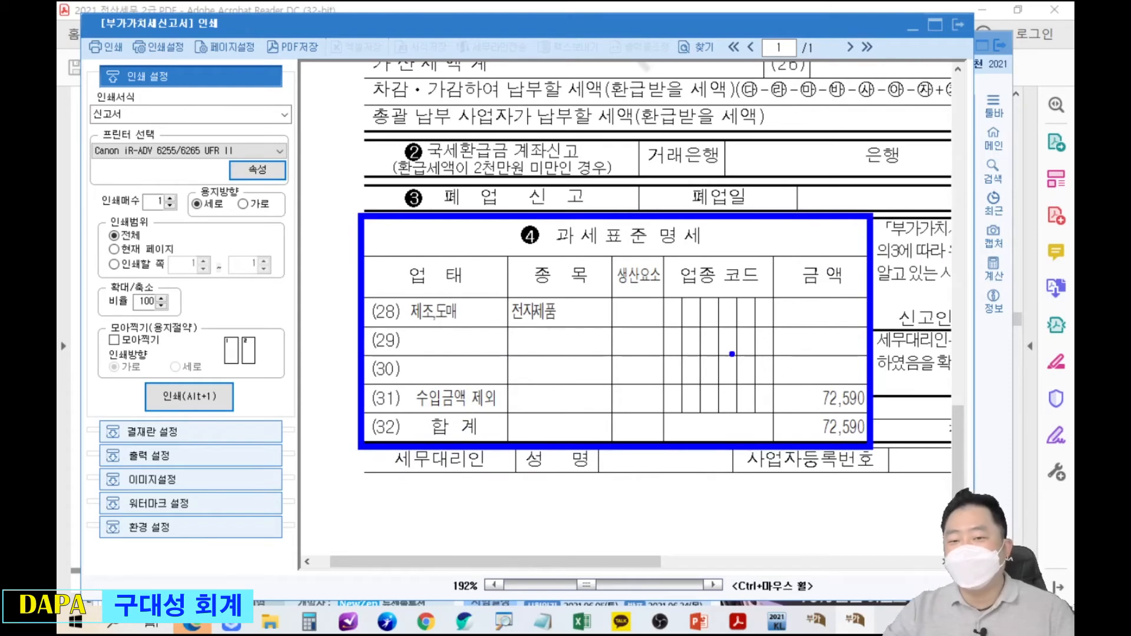
drag(407, 397, 311, 467)
drag(802, 378, 870, 416)
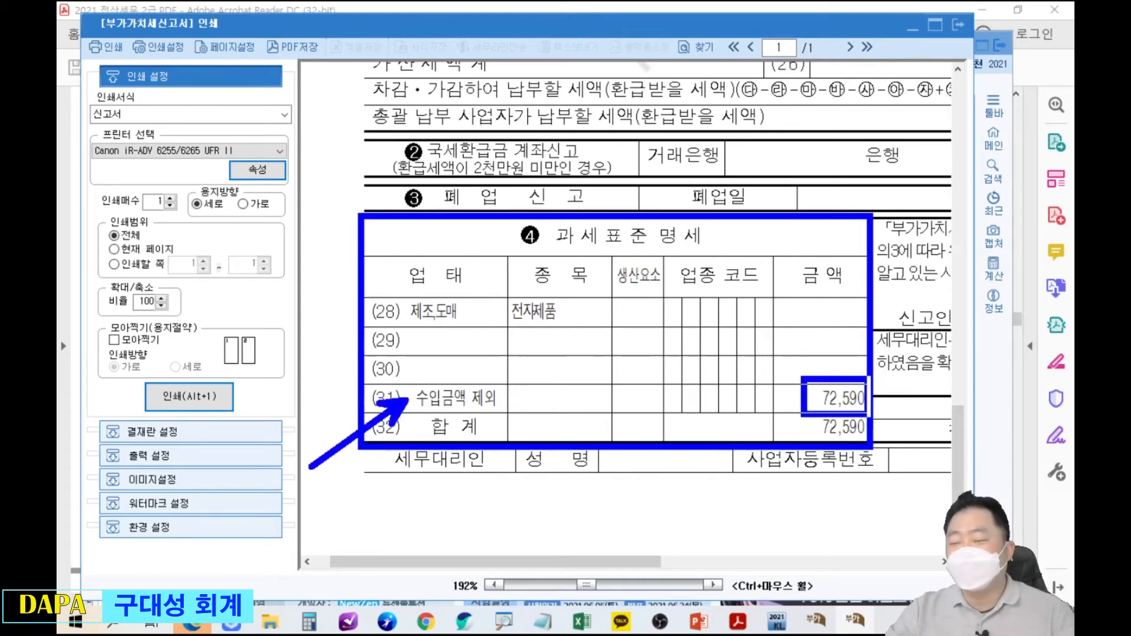
key(Escape)
Scroll back to mark the 과세표준 및 매출세액 section heading.
scroll(833, 420, down, 1)
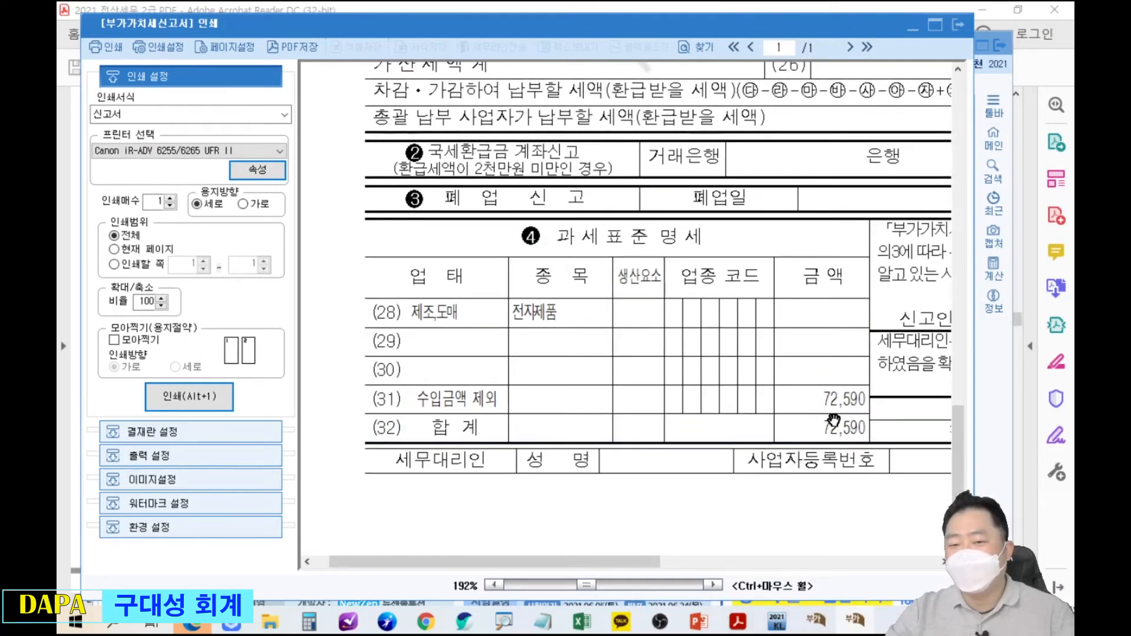
scroll(833, 420, down, 5)
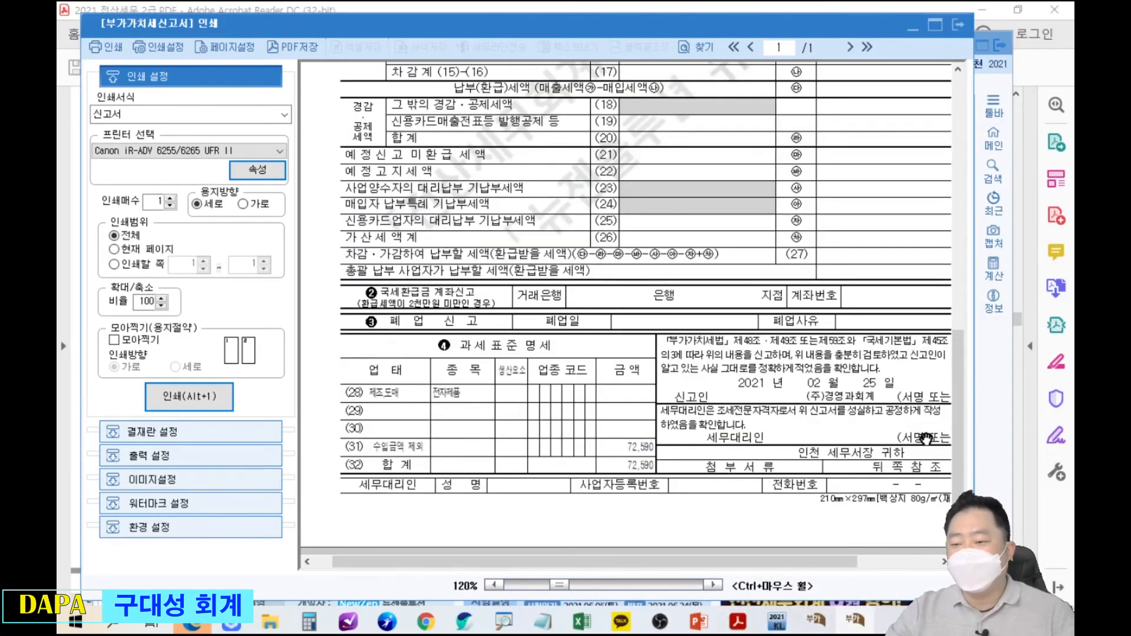
scroll(958, 448, up, 10)
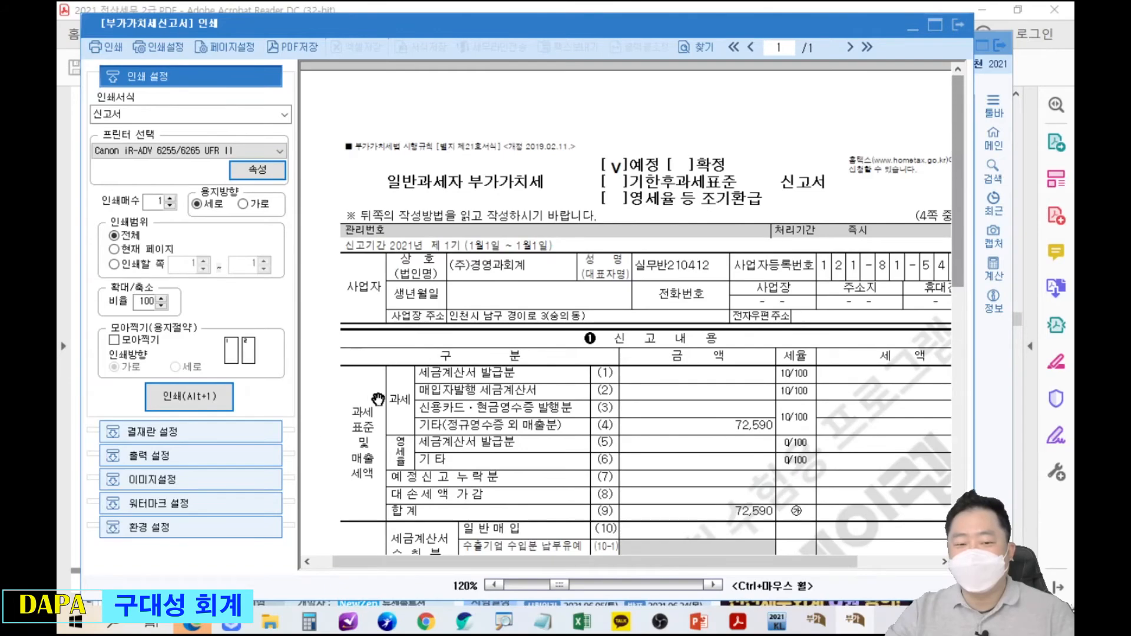
scroll(362, 413, down, 5)
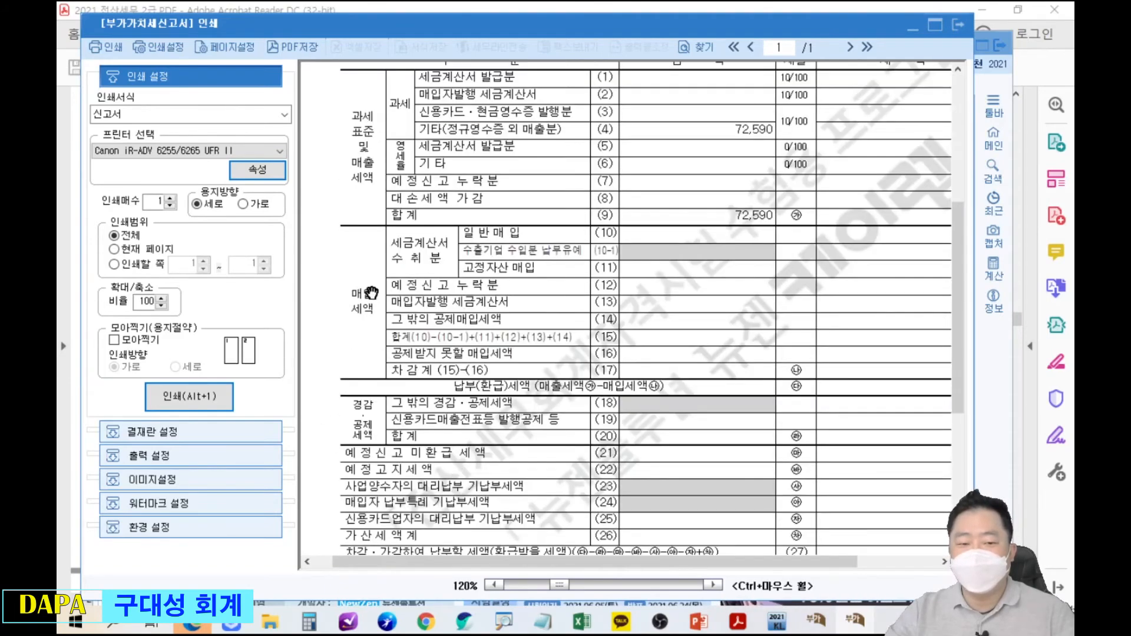
scroll(377, 260, up, 2)
scroll(378, 259, up, 3)
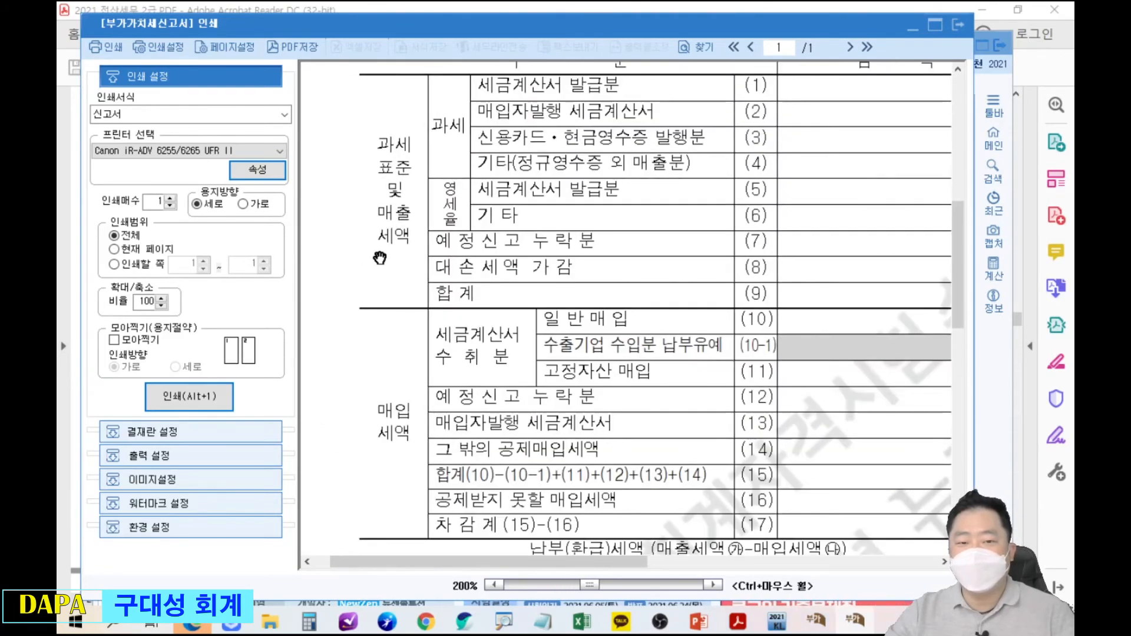
scroll(380, 258, up, 2)
scroll(382, 257, up, 1)
drag(400, 166, 505, 387)
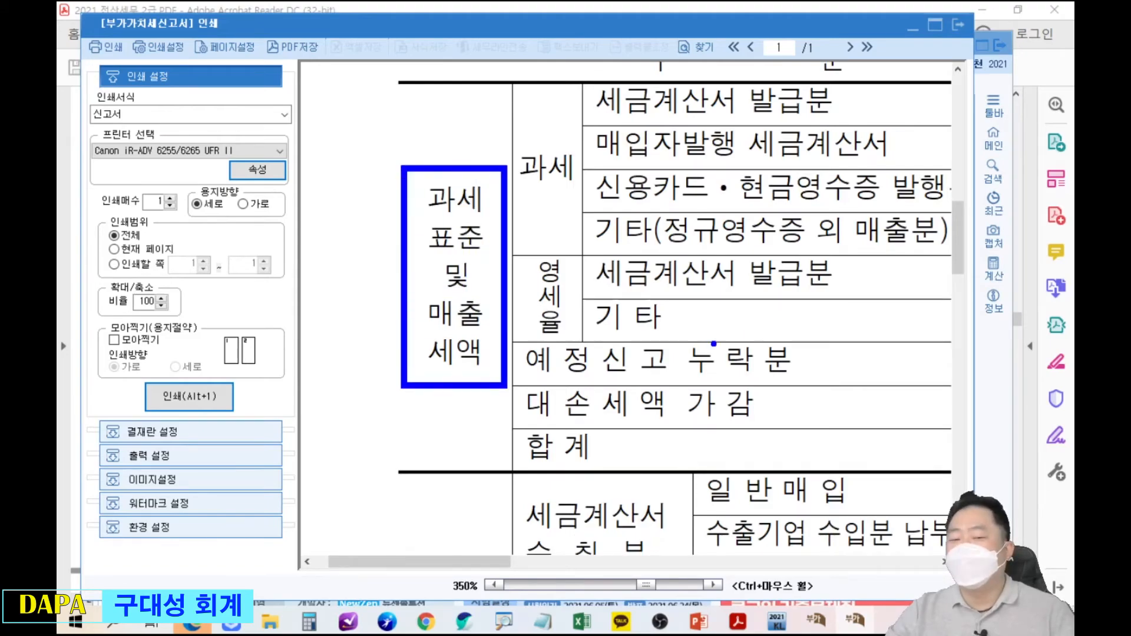
scroll(709, 330, down, 1)
scroll(709, 329, down, 1)
scroll(704, 337, down, 2)
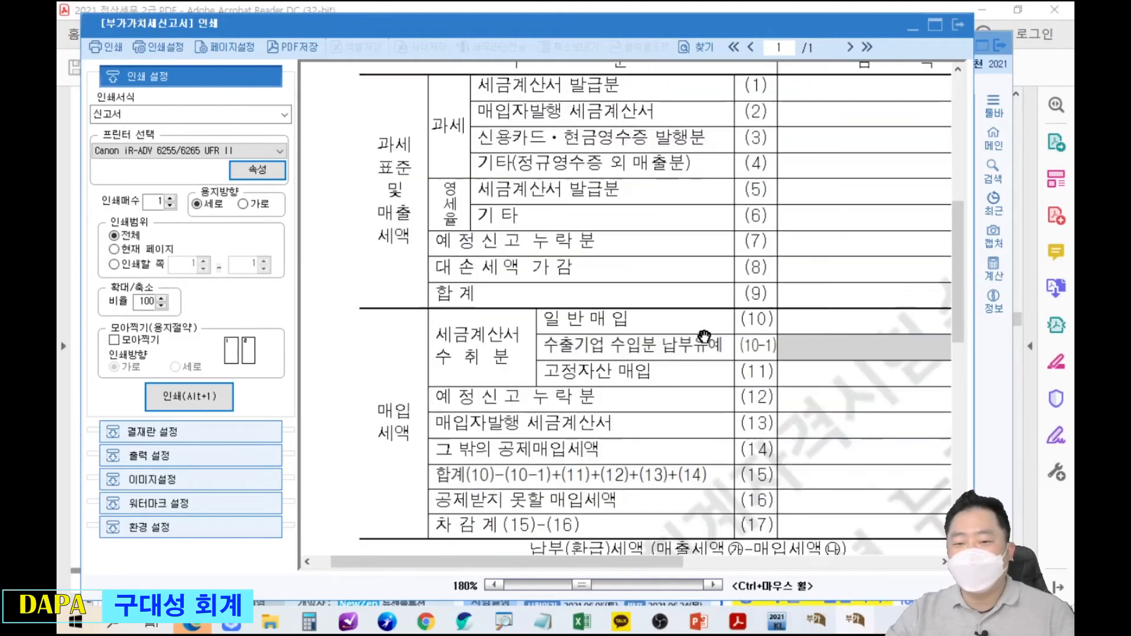
scroll(701, 241, down, 2)
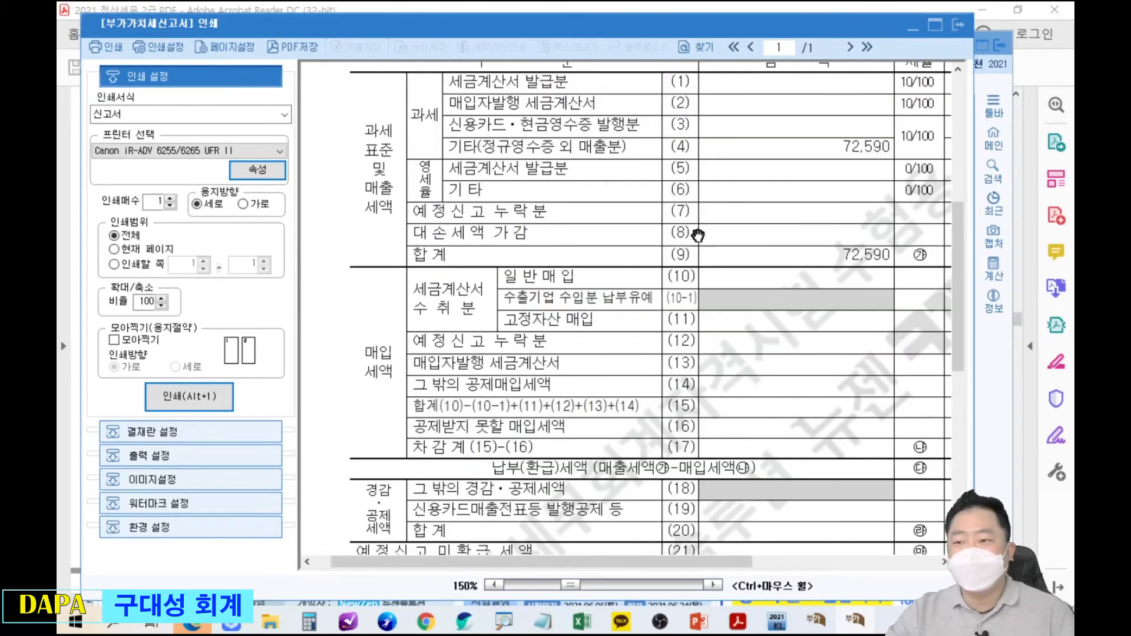
Maximize the preview and highlight the line (9) 합계 of 72,590 under 과세표준 및 매출세액.
click(934, 24)
drag(572, 218, 498, 253)
drag(610, 245, 660, 280)
mouse_move(780, 246)
mouse_down()
mouse_move(857, 281)
mouse_move(363, 152)
mouse_up()
drag(301, 112, 365, 170)
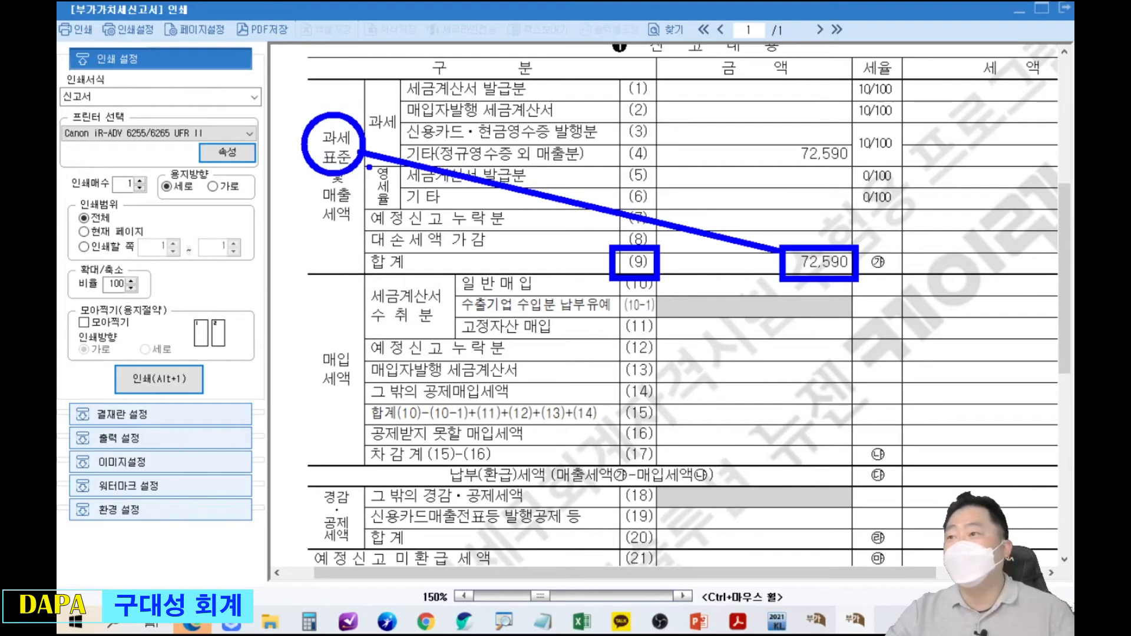
mouse_move(311, 181)
mouse_down()
mouse_move(526, 431)
mouse_move(618, 501)
mouse_move(960, 280)
mouse_move(1058, 276)
mouse_up()
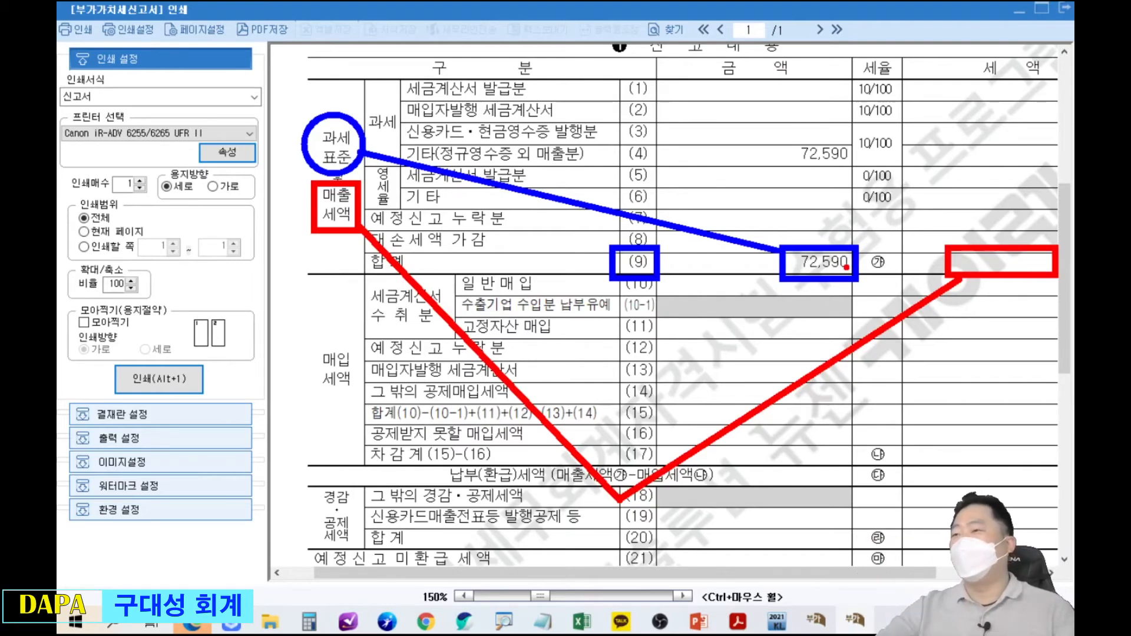
key(Escape)
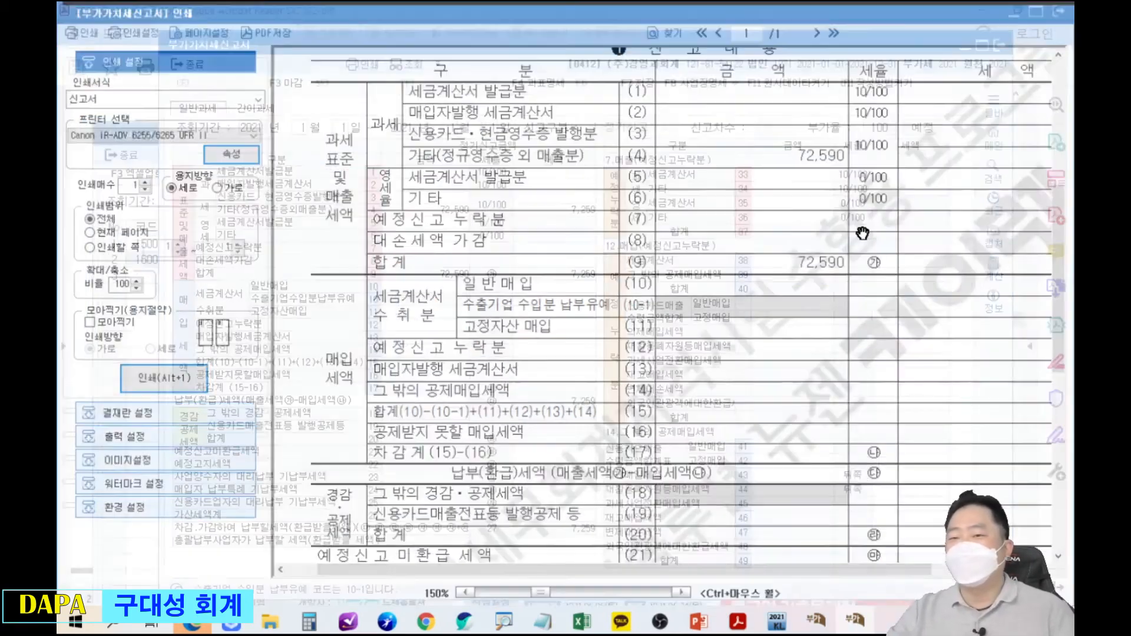
Close the print preview and open the 과세표준명세 breakdown beside the VAT return.
key(Escape)
click(543, 88)
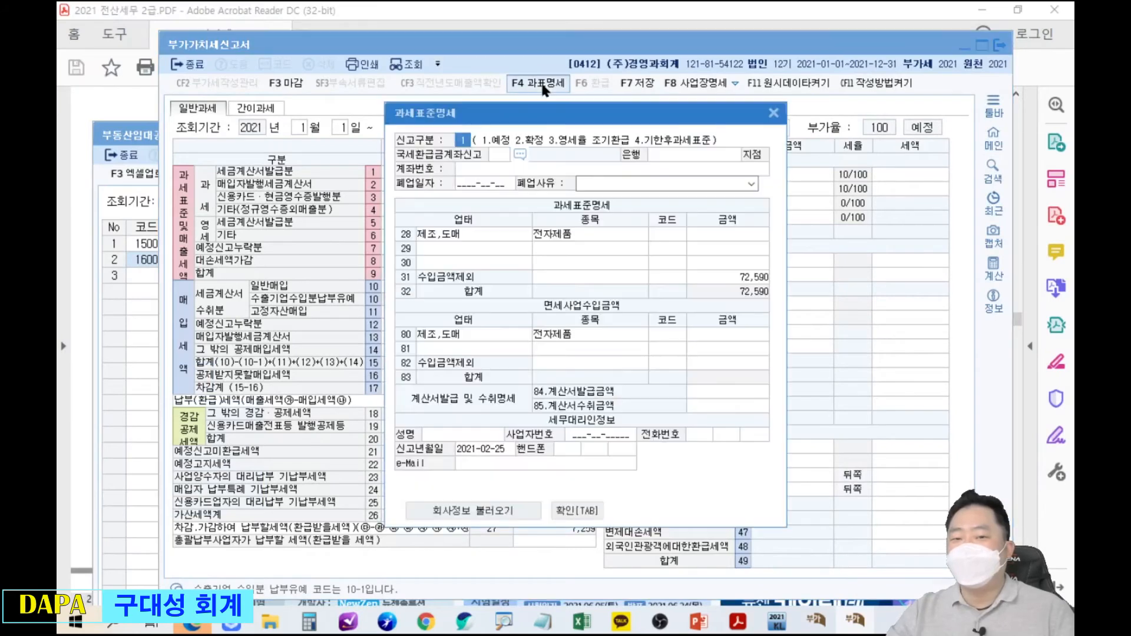
drag(641, 53, 705, 52)
Box line 31 수입금액제외 72,590 and annotate it with a 간주임대 / 간주공급 note.
mouse_move(540, 200)
mouse_down()
mouse_move(727, 219)
mouse_move(930, 221)
mouse_up()
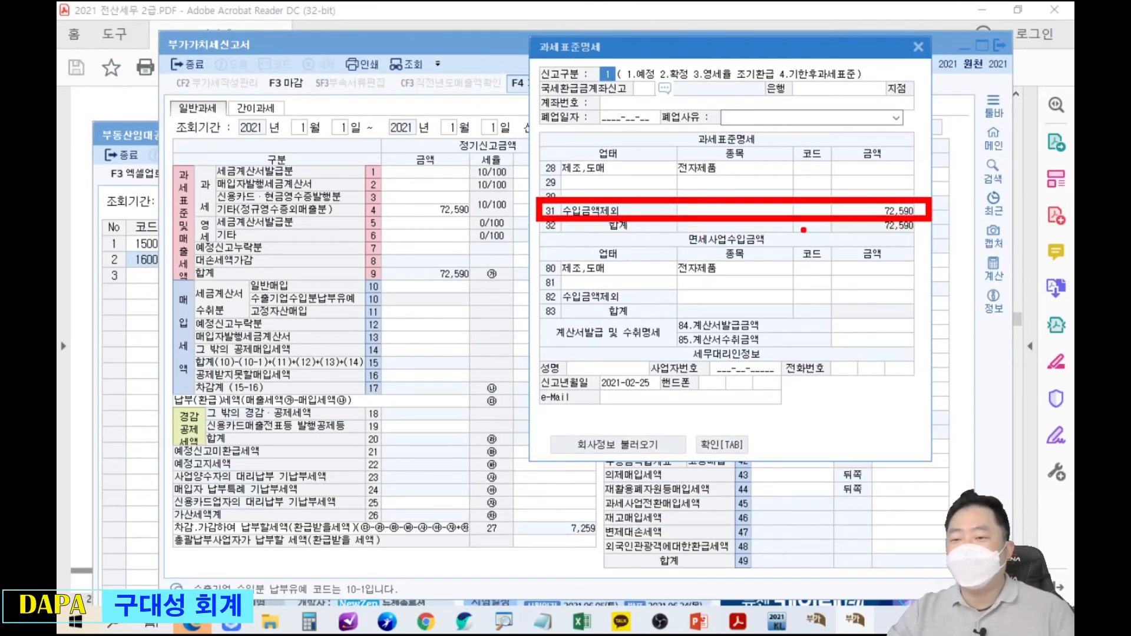
drag(801, 223, 801, 412)
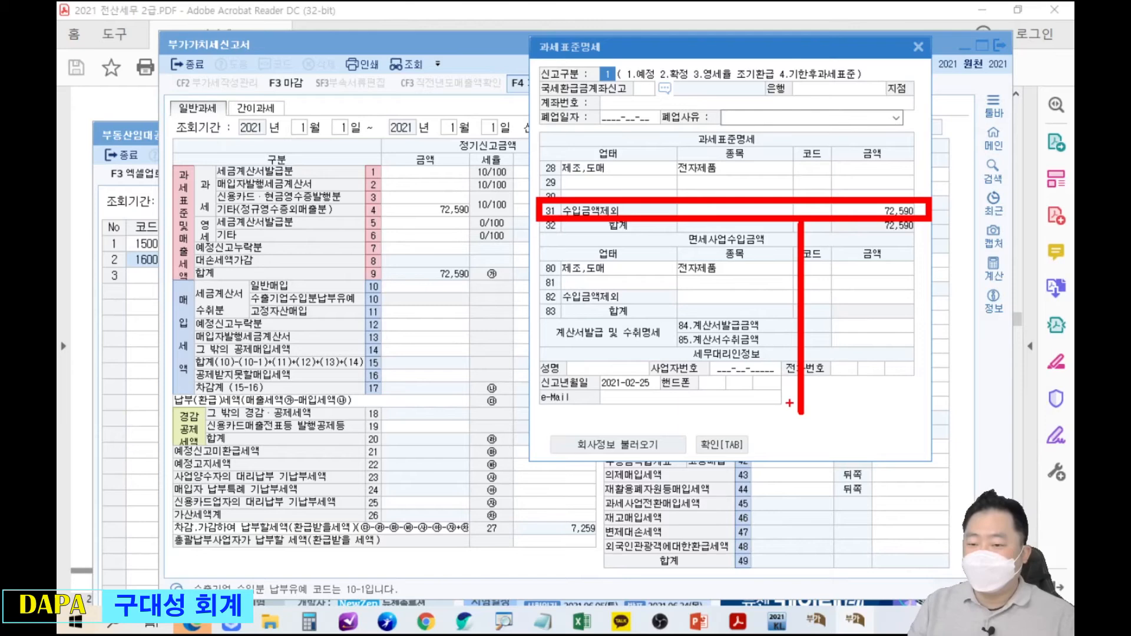
drag(770, 426, 775, 442)
drag(788, 419, 789, 446)
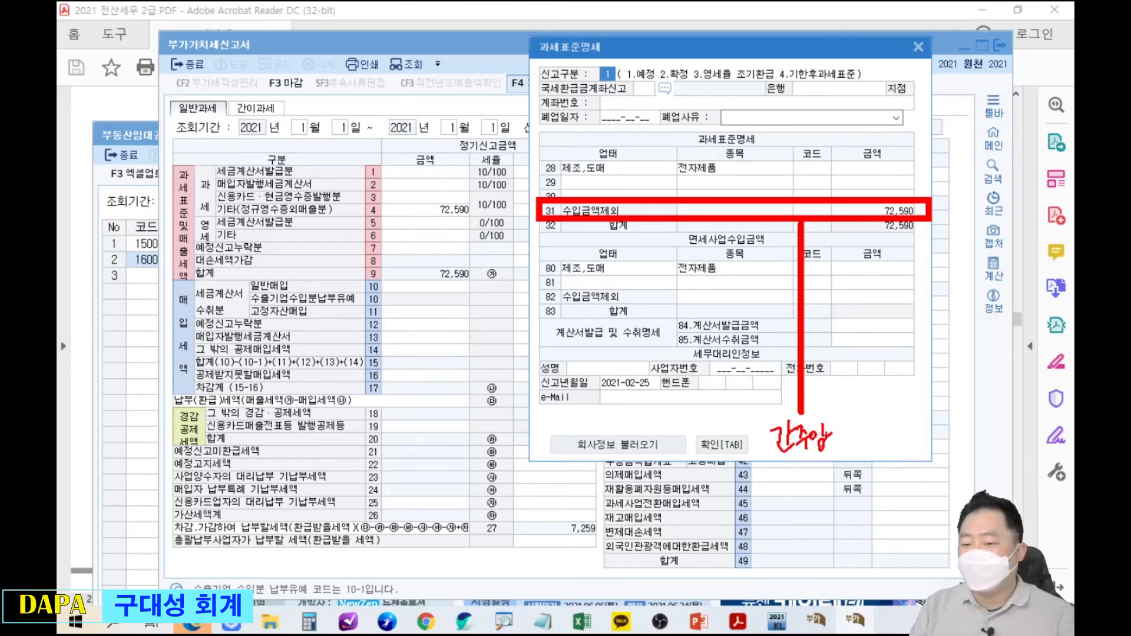
drag(841, 424, 844, 446)
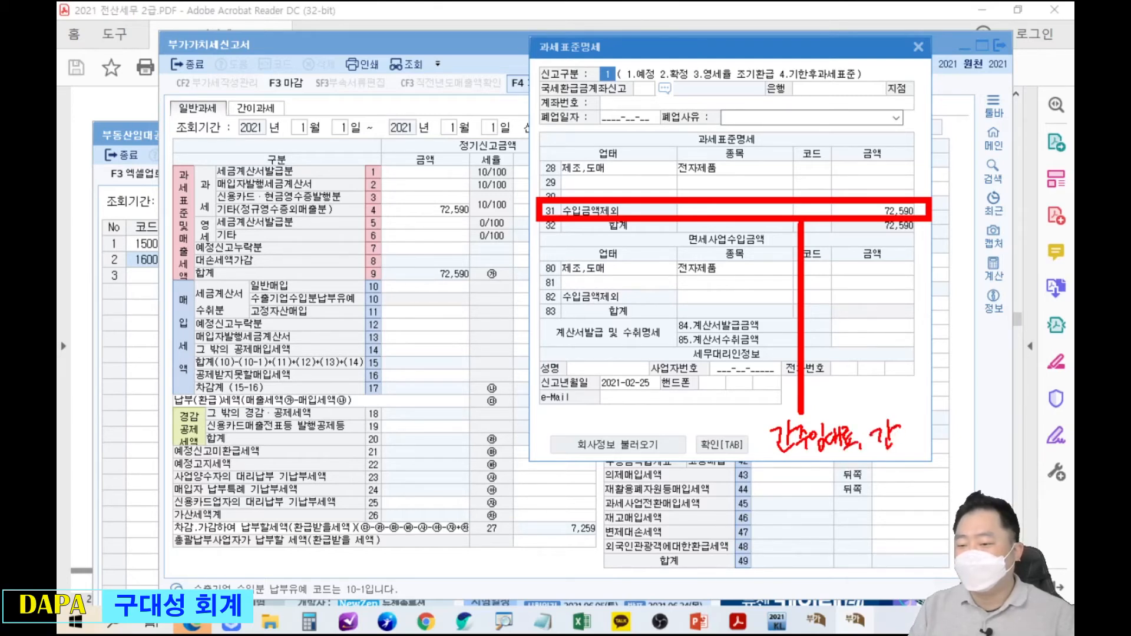
drag(926, 432, 939, 450)
Add a second note listing 고정자산매각 and 영업외수익 as excluded income.
drag(817, 388, 824, 399)
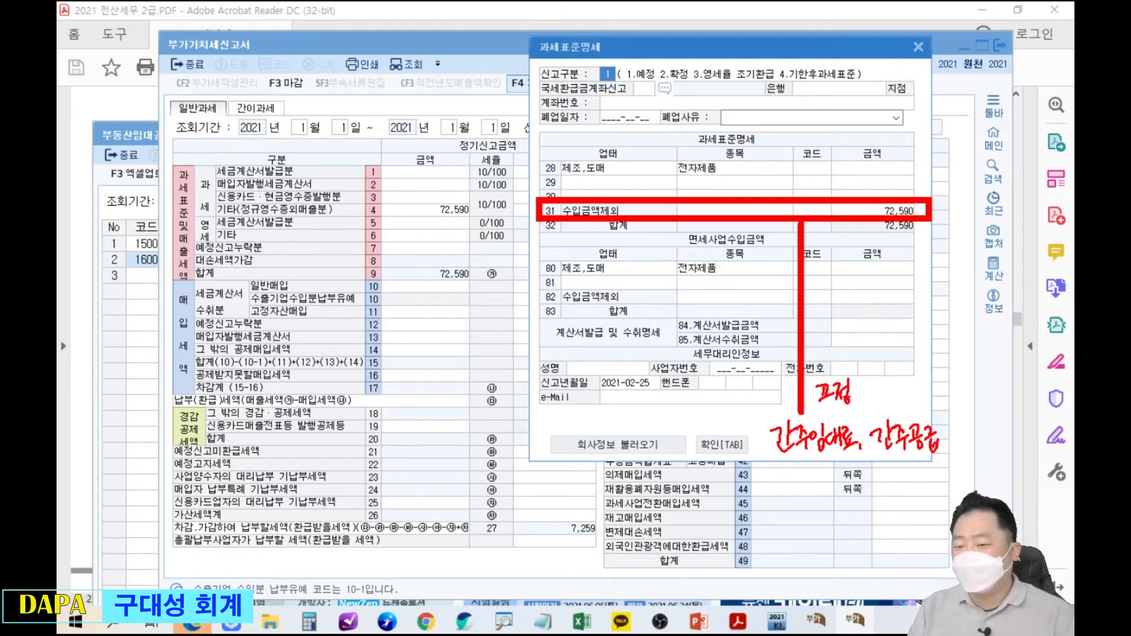
drag(864, 380, 868, 396)
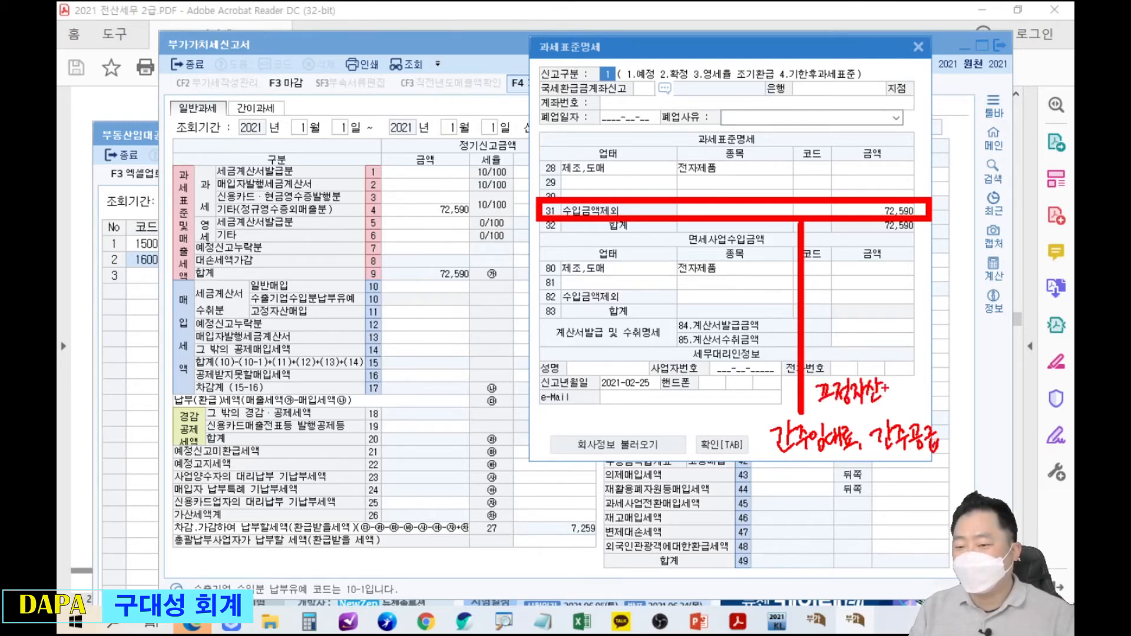
drag(923, 396, 956, 386)
mouse_move(954, 370)
mouse_down()
mouse_move(958, 396)
mouse_move(997, 396)
mouse_up()
mouse_move(997, 380)
mouse_down()
mouse_move(1002, 371)
mouse_move(1019, 415)
mouse_up()
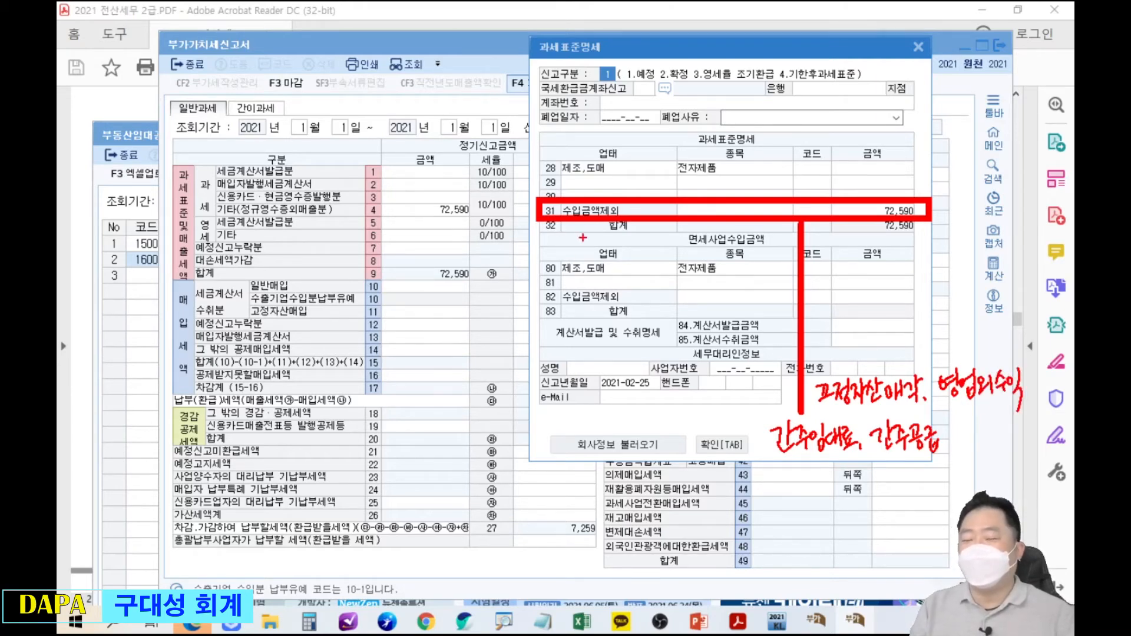
Circle 수입금액제외, tick lines 28, 29 and 30, and mark 전자제품 on line 28.
mouse_move(596, 224)
mouse_down()
mouse_move(583, 231)
mouse_move(588, 187)
mouse_move(605, 197)
mouse_move(548, 277)
mouse_move(549, 385)
mouse_move(600, 422)
mouse_move(650, 407)
mouse_move(663, 434)
mouse_up()
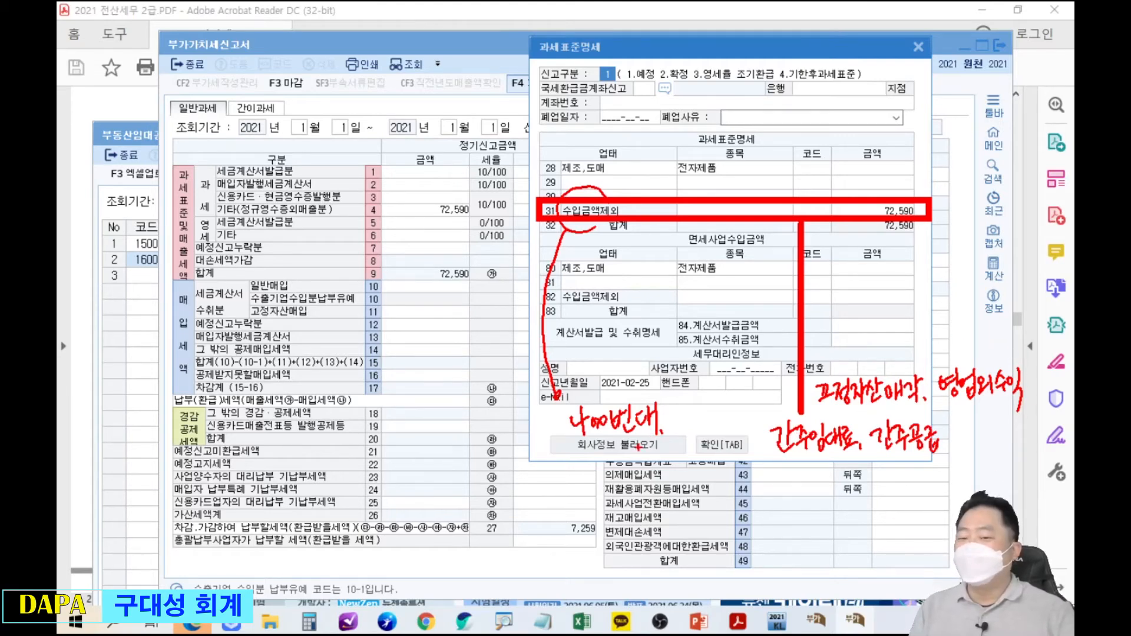
mouse_move(529, 156)
mouse_down()
mouse_move(534, 168)
mouse_move(550, 146)
mouse_up()
mouse_move(530, 176)
mouse_down()
mouse_move(534, 186)
mouse_move(543, 175)
mouse_up()
drag(526, 192, 541, 190)
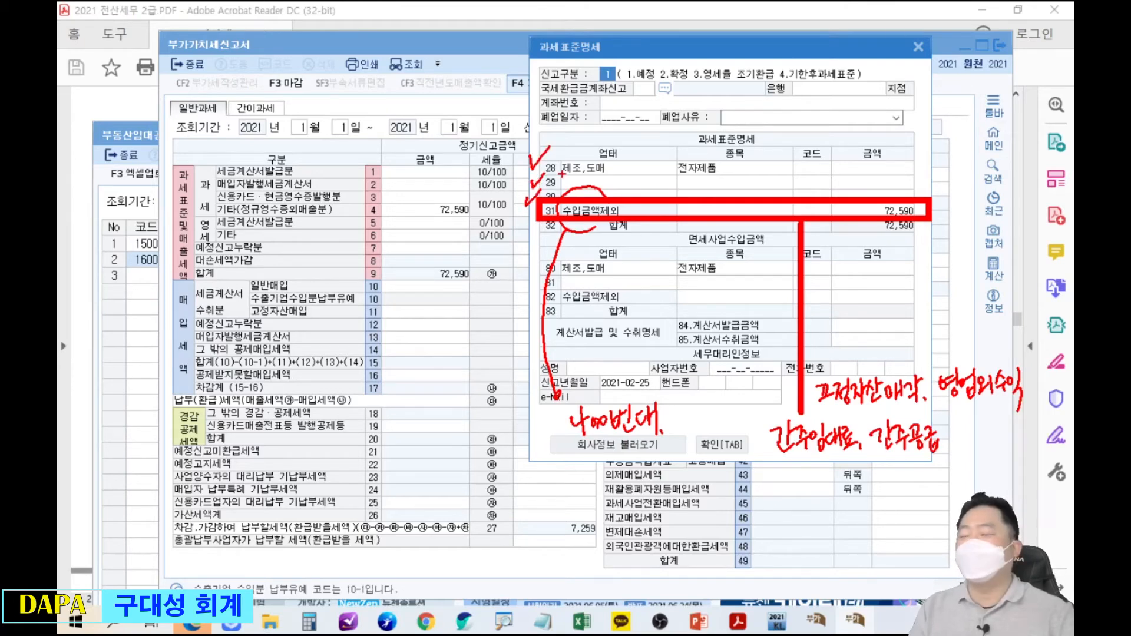
mouse_move(678, 167)
mouse_down()
mouse_move(689, 179)
mouse_move(718, 169)
mouse_up()
mouse_move(739, 168)
mouse_down()
mouse_move(733, 188)
mouse_move(783, 187)
mouse_up()
mouse_move(765, 147)
mouse_down()
mouse_move(689, 176)
mouse_move(786, 159)
mouse_up()
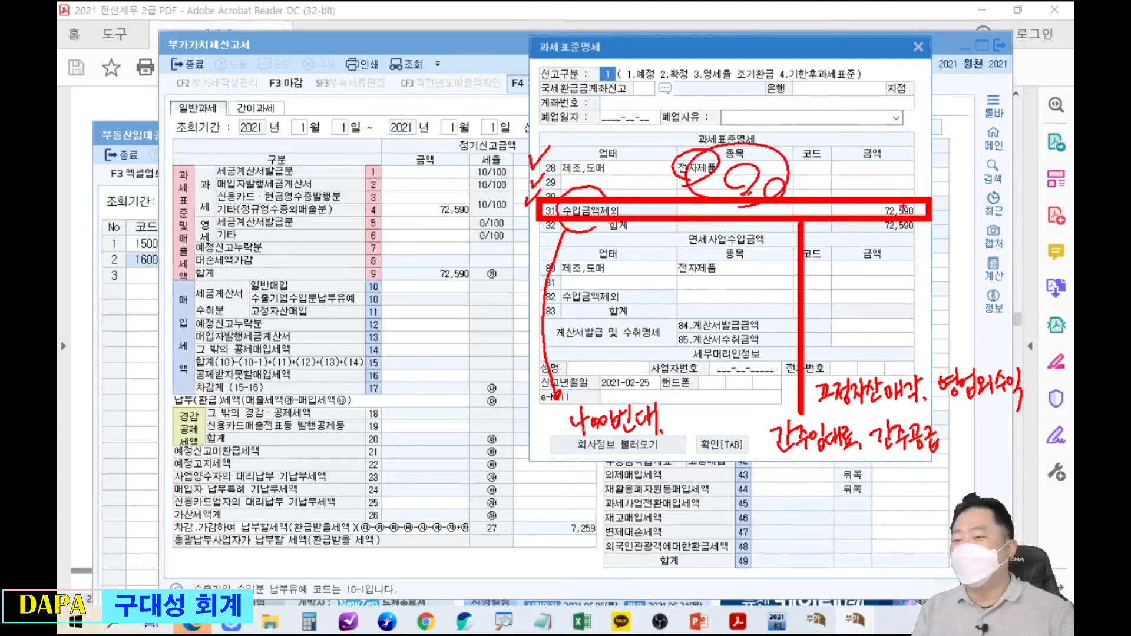
Tick line 31, circle the 과세표준명세 title, and re-circle the income-exclusion notes.
drag(516, 211, 534, 202)
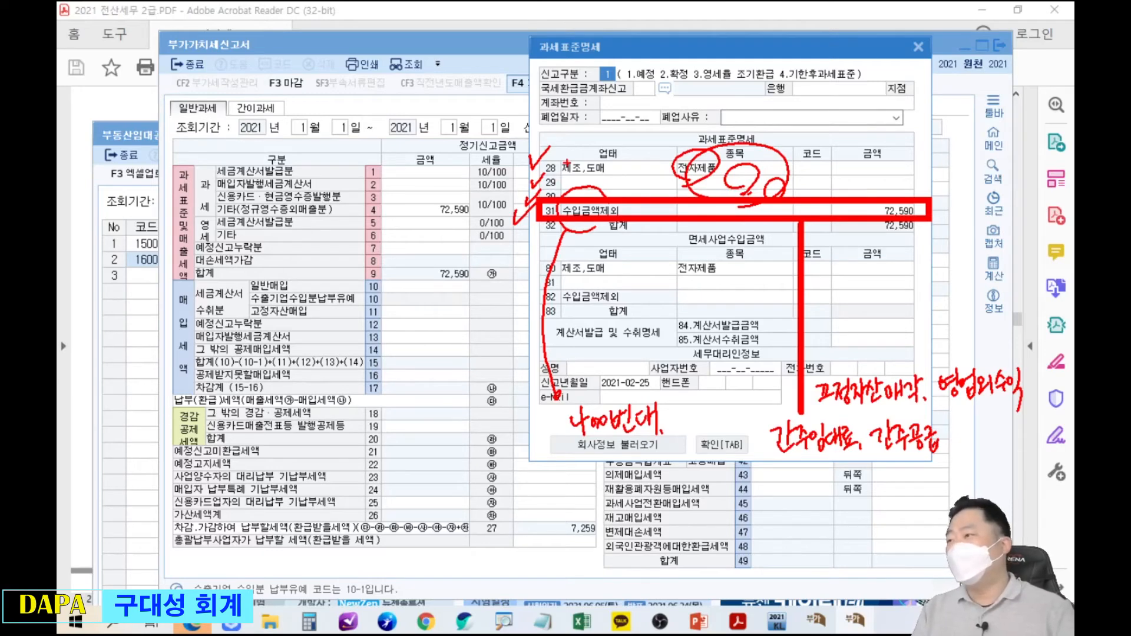
drag(613, 44, 526, 59)
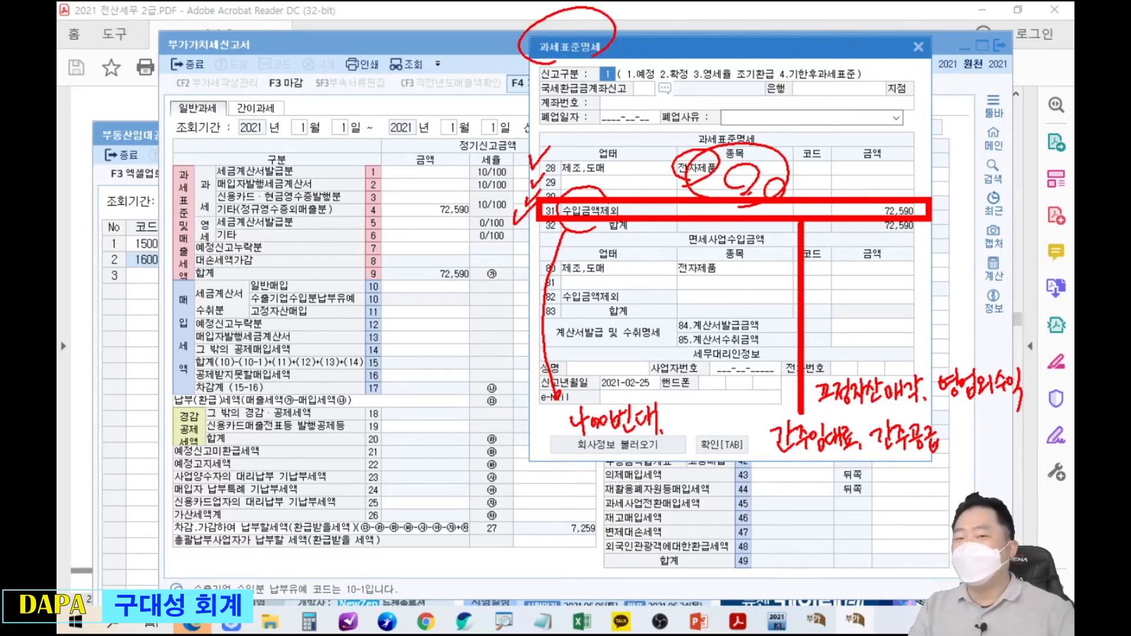
mouse_move(615, 20)
mouse_down()
mouse_move(655, 59)
mouse_move(666, 49)
mouse_up()
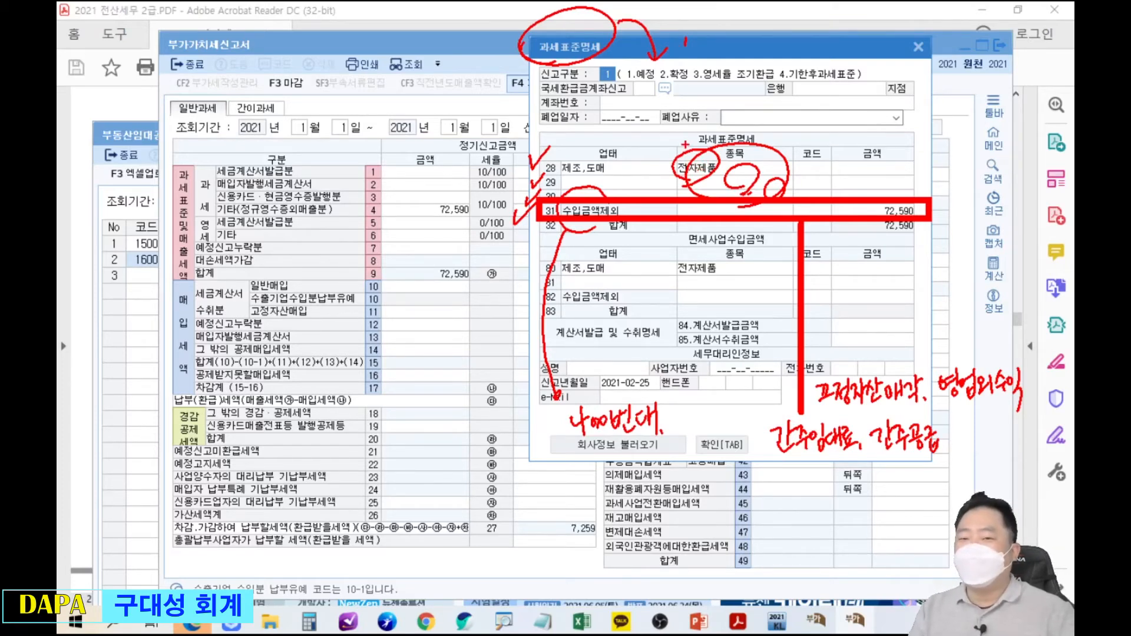
mouse_move(594, 189)
mouse_down()
mouse_move(580, 229)
mouse_move(615, 192)
mouse_move(556, 212)
mouse_up()
mouse_move(806, 368)
mouse_down()
mouse_move(1004, 338)
mouse_move(1028, 412)
mouse_move(915, 480)
mouse_move(749, 427)
mouse_move(810, 362)
mouse_up()
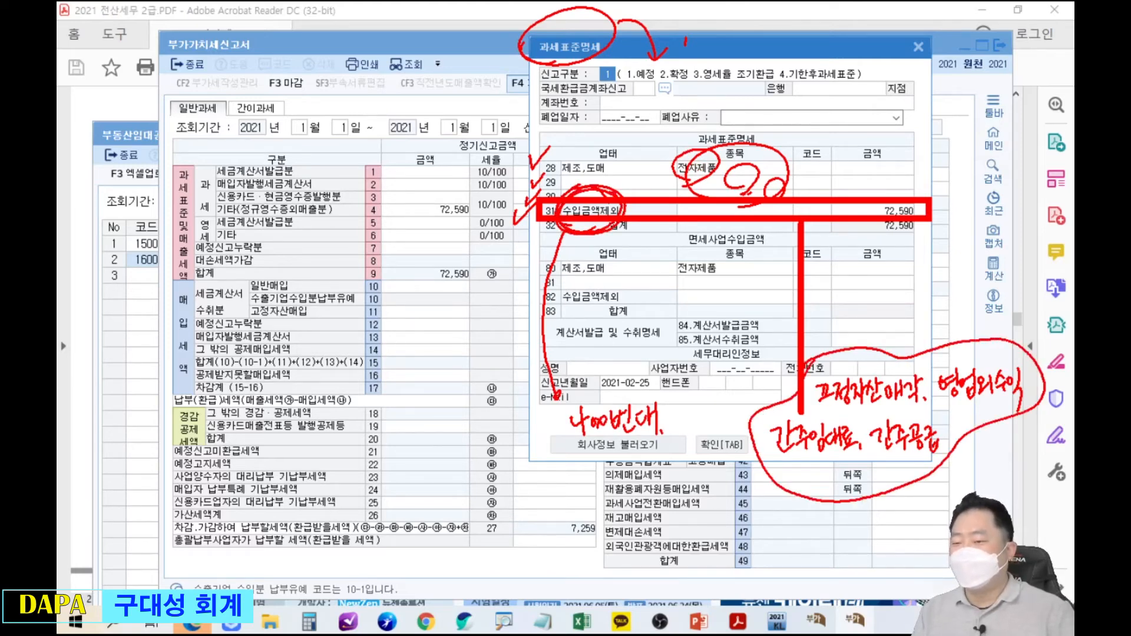
Enter 1,000,000 on line 28 제조,도매, then delete it so the line stays empty.
key(Escape)
click(878, 168)
text(1000000)
key(Return)
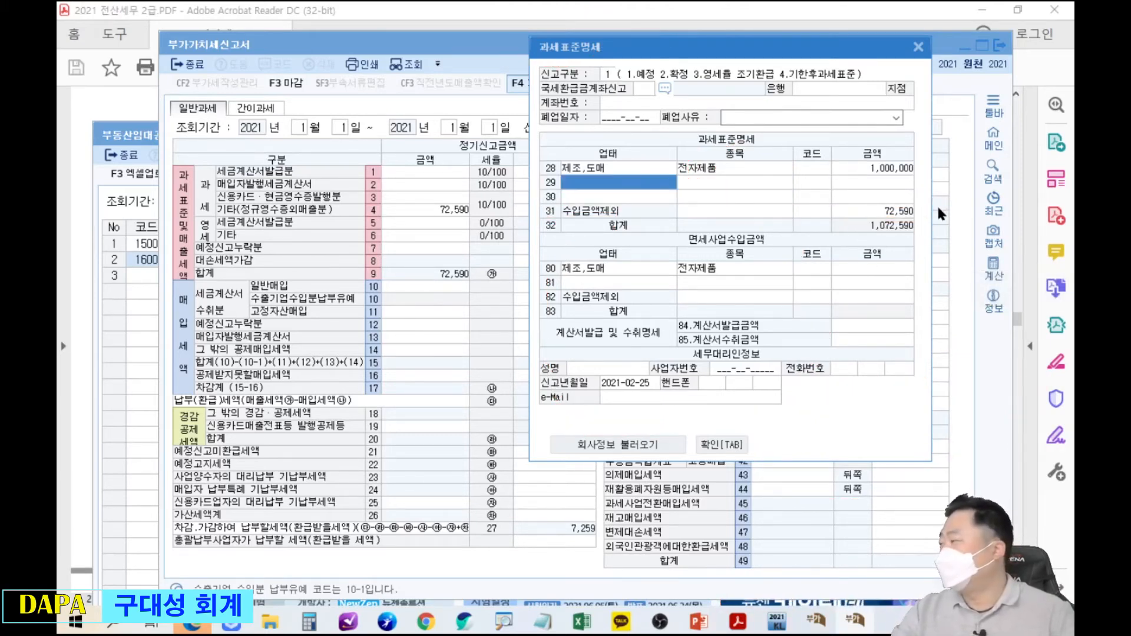
click(896, 169)
key(Delete)
key(Return)
Close the breakdown and highlight line 4 showing 72,590 and 7,259 on the return.
click(735, 446)
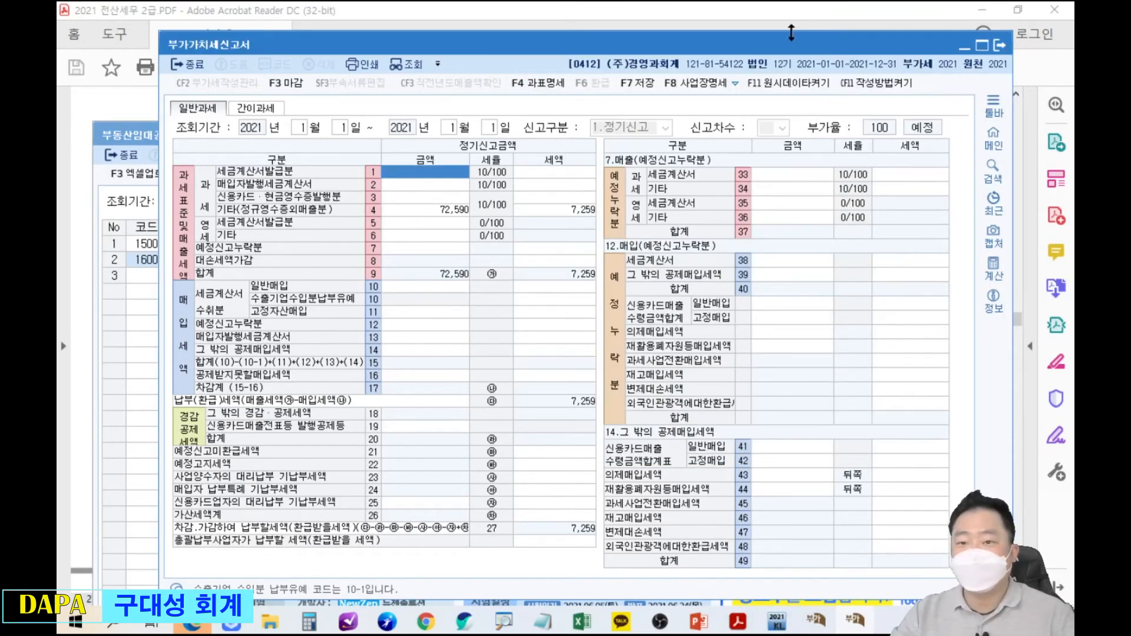
drag(612, 52, 753, 87)
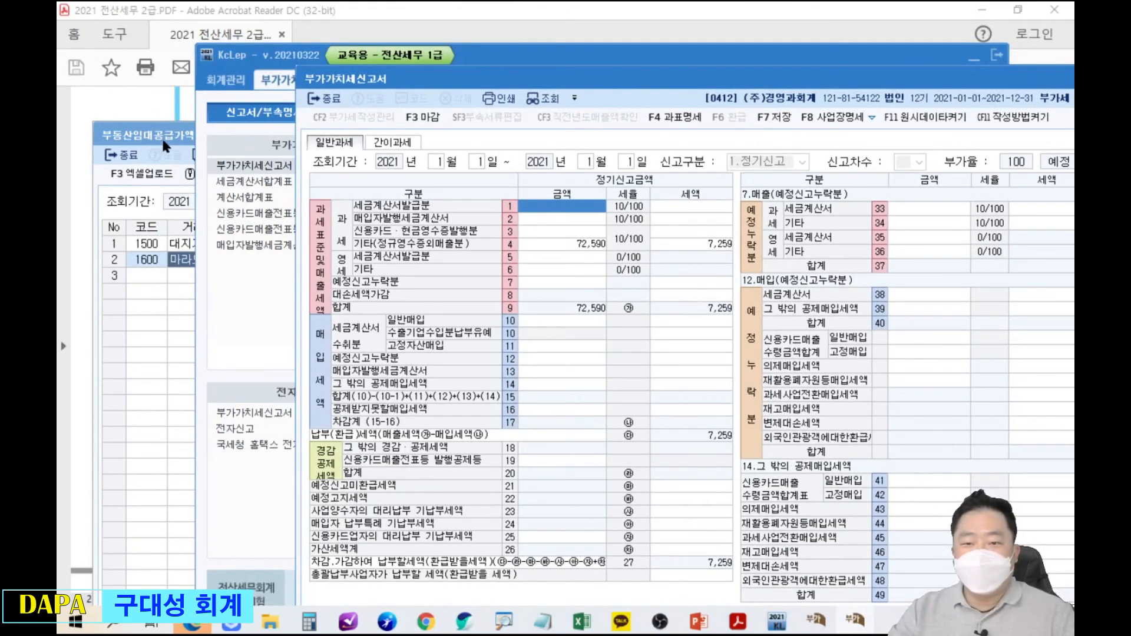
drag(501, 193, 742, 219)
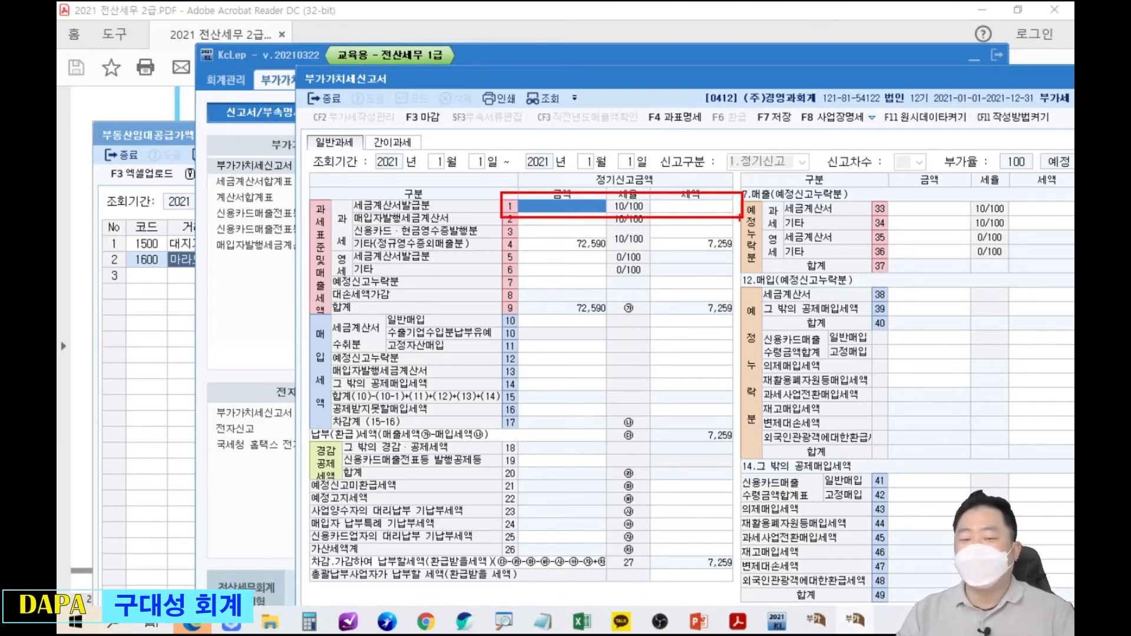
drag(484, 172, 510, 152)
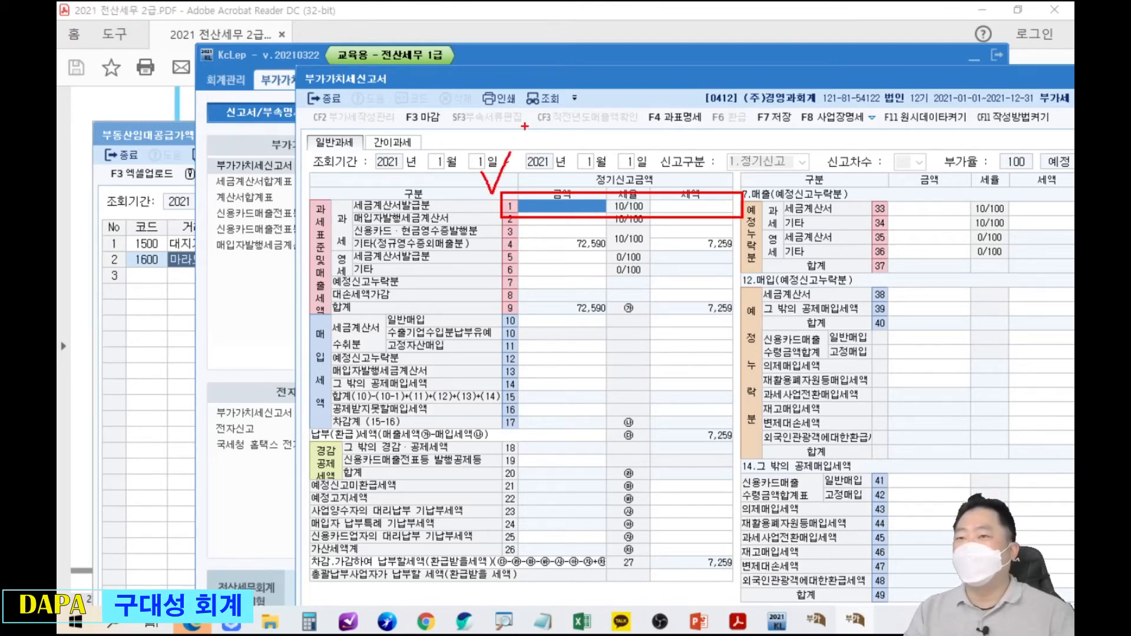
key(e)
drag(496, 235, 737, 258)
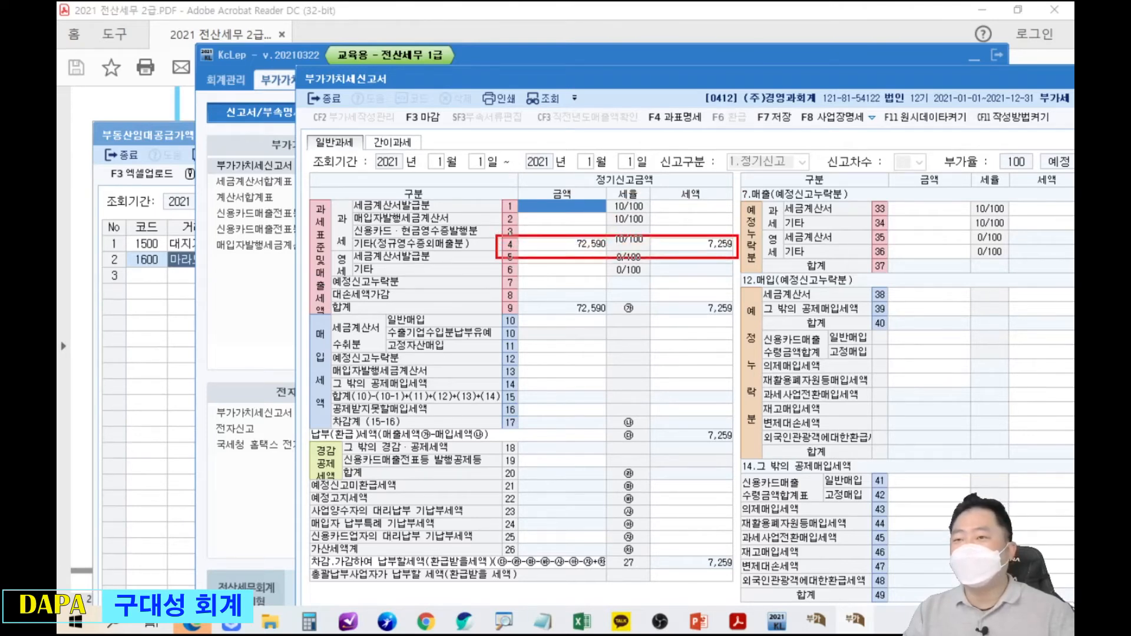
drag(496, 195, 715, 213)
key(Escape)
Bring the 부동산임대공급가액명세서 forward and highlight its 2,100,000 monthly rent total.
click(143, 151)
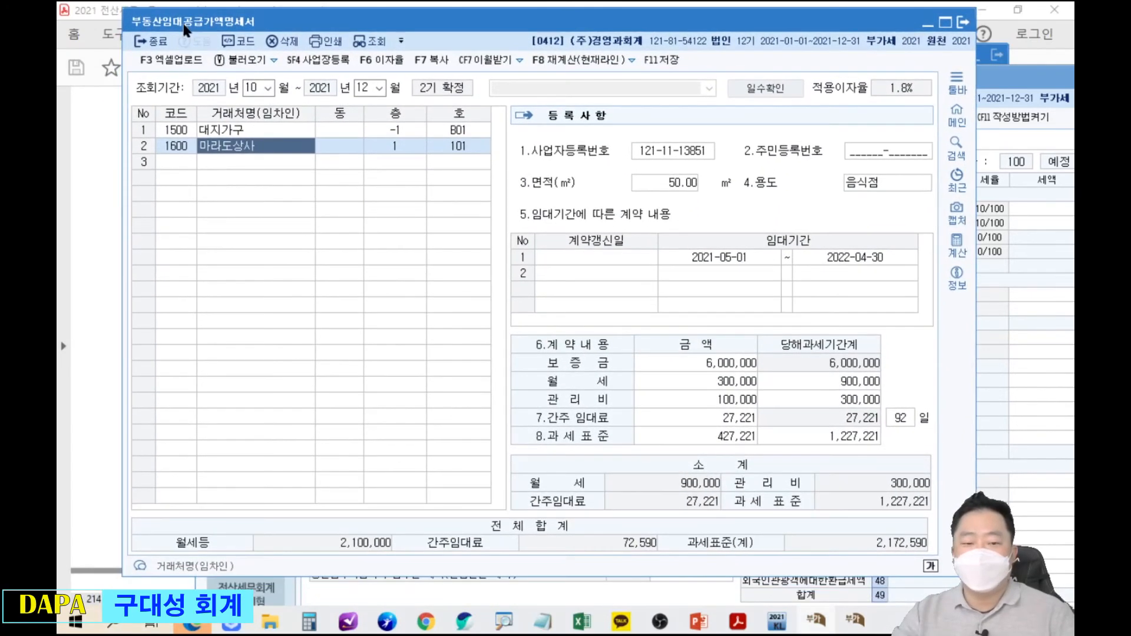
drag(320, 525, 400, 558)
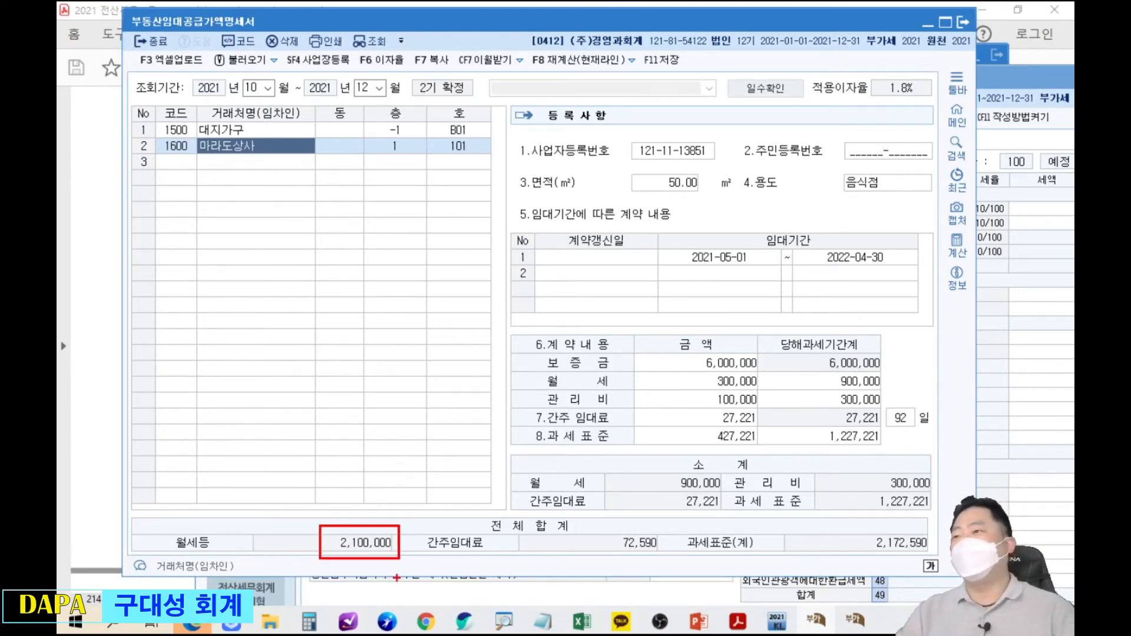
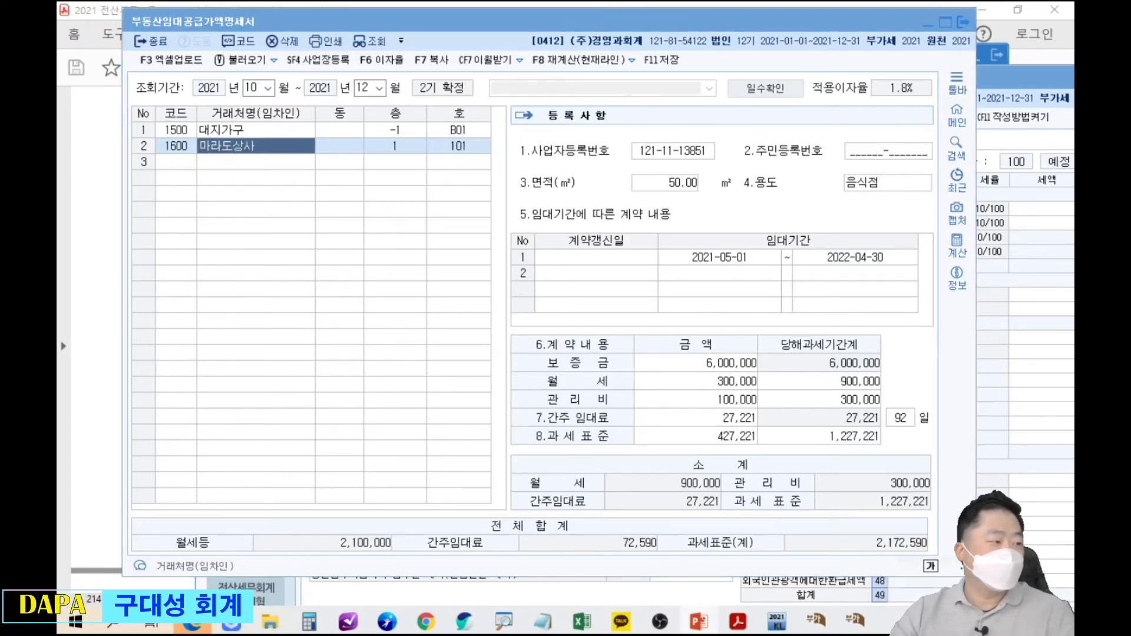
key(alt+Tab)
double_click(505, 20)
scroll(530, 240, up, 1)
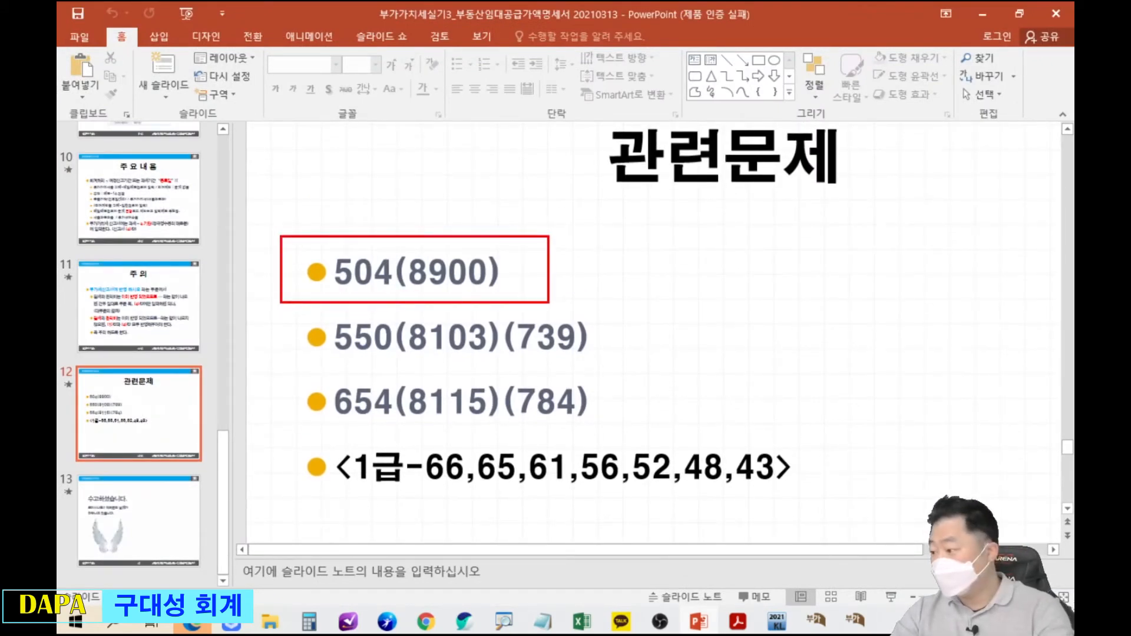
Show page 504 of the 2021 전산세무 2급 PDF and circle its page number in red.
key(alt+Tab)
drag(327, 51, 357, 80)
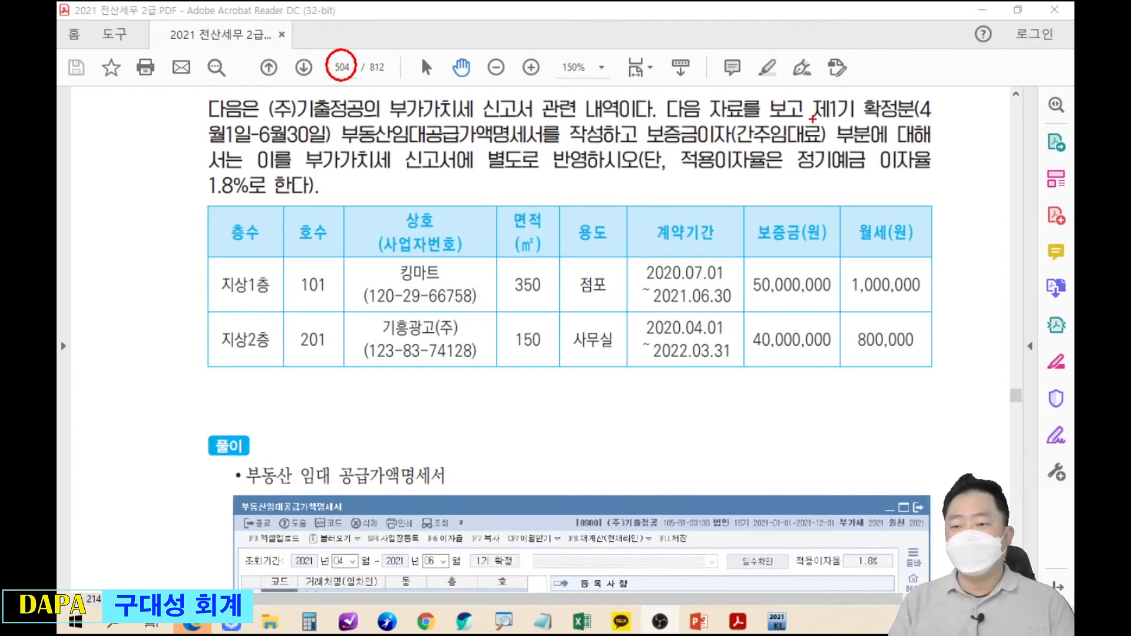
Underline 제1기 확정분, the April–June period and the rental-statement task on problem 504.
drag(806, 119, 936, 117)
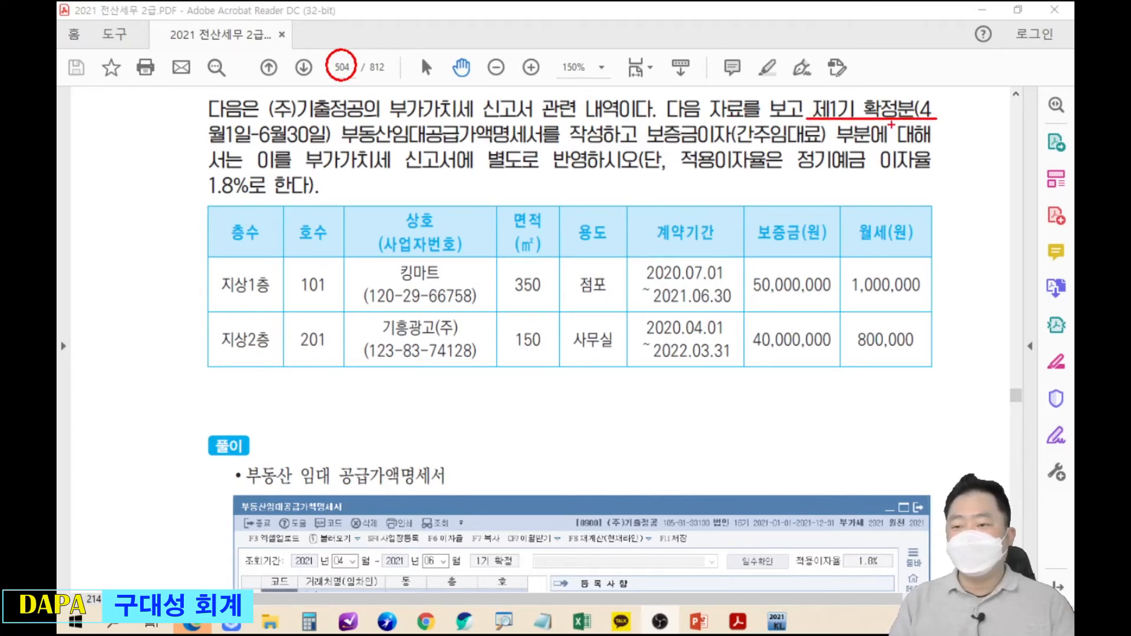
drag(199, 147, 333, 146)
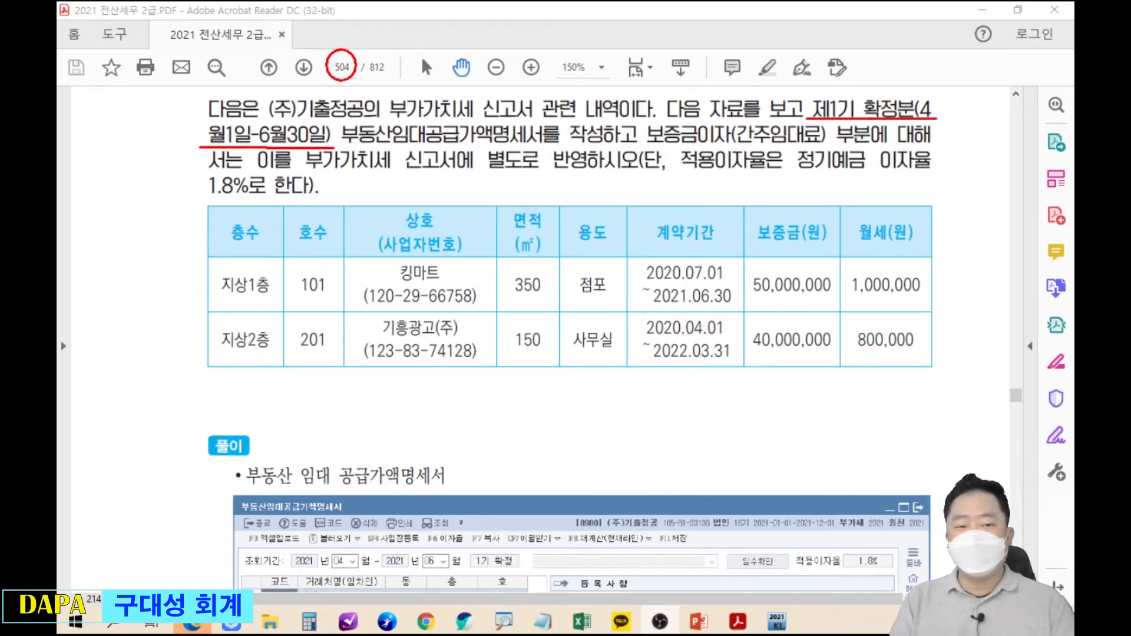
drag(899, 77, 926, 72)
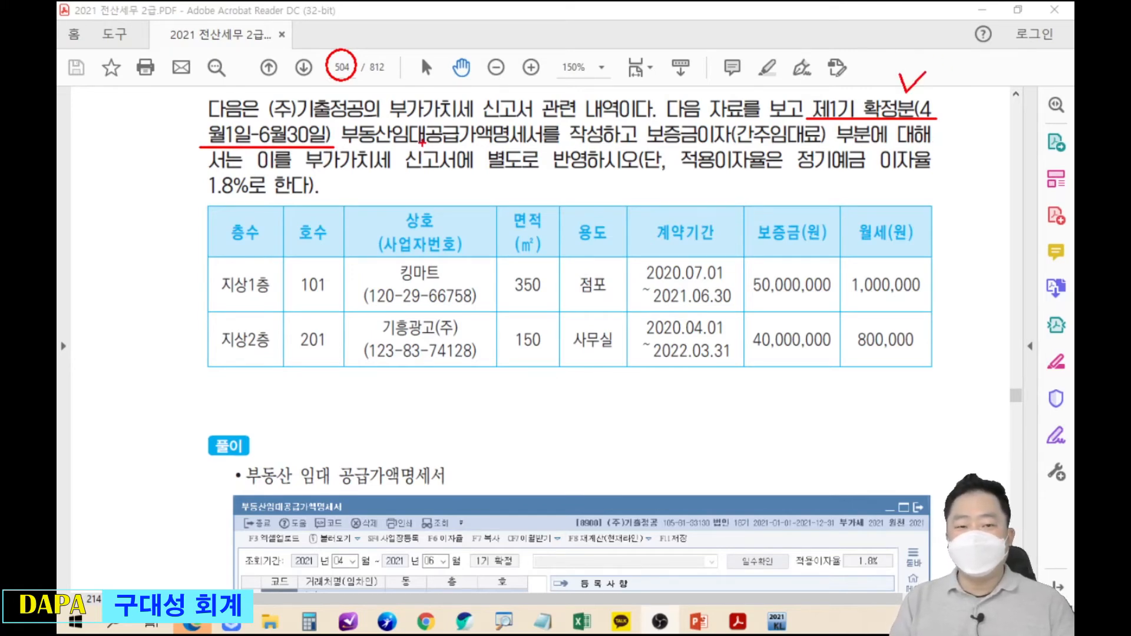
drag(348, 144, 613, 143)
mouse_move(407, 126)
mouse_down()
mouse_move(435, 30)
mouse_move(465, 21)
mouse_move(455, 43)
mouse_up()
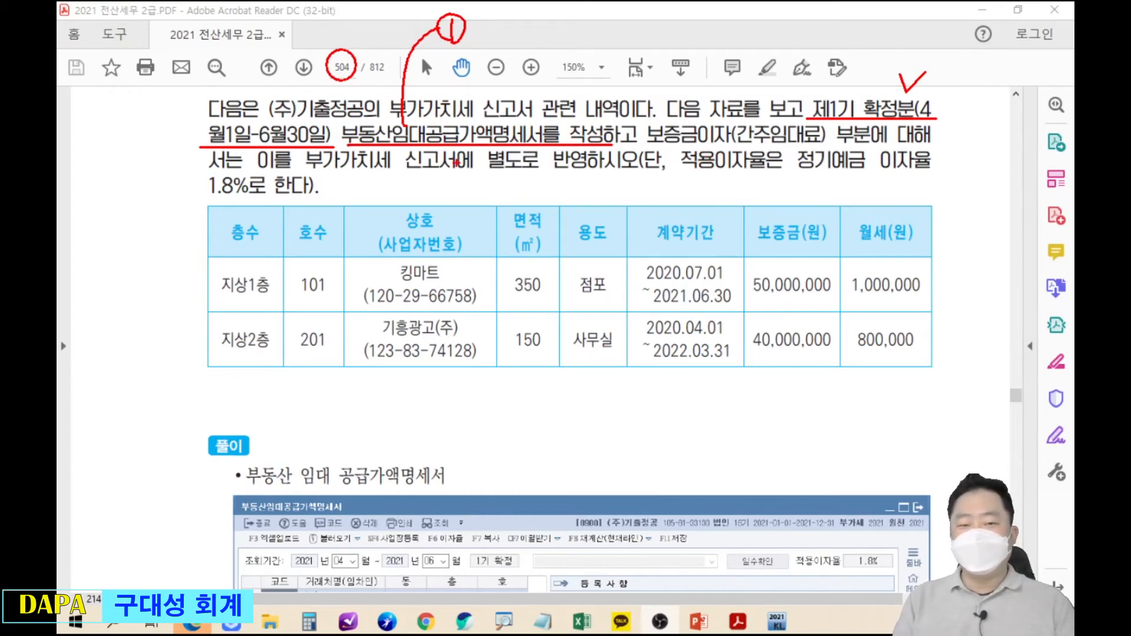
Underline 별도로 반영, the 1.8% rate and 간주임대료, then clear the pen marks.
mouse_move(486, 169)
mouse_down()
mouse_move(600, 170)
mouse_move(568, 180)
mouse_move(616, 210)
mouse_up()
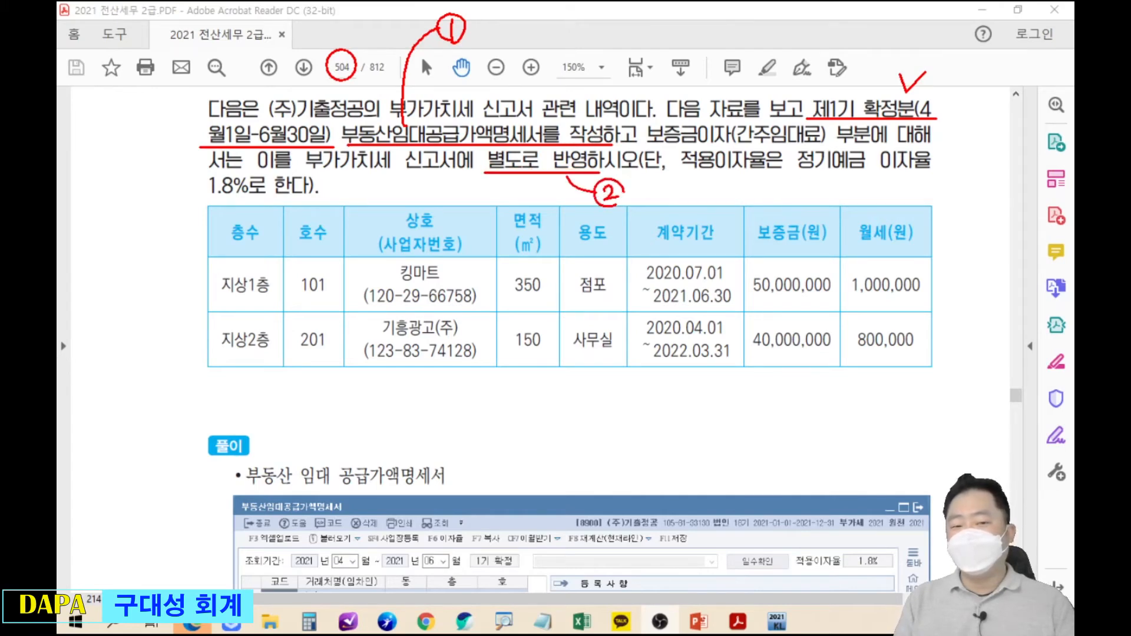
mouse_move(192, 207)
mouse_down()
mouse_move(275, 204)
mouse_move(281, 221)
mouse_up()
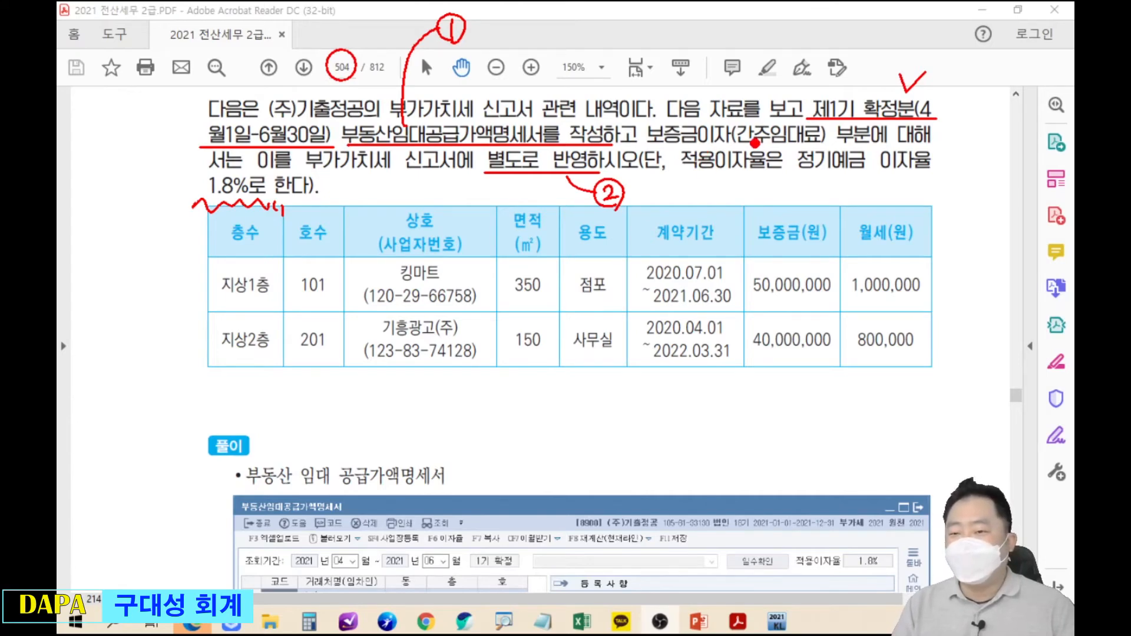
drag(730, 149, 945, 147)
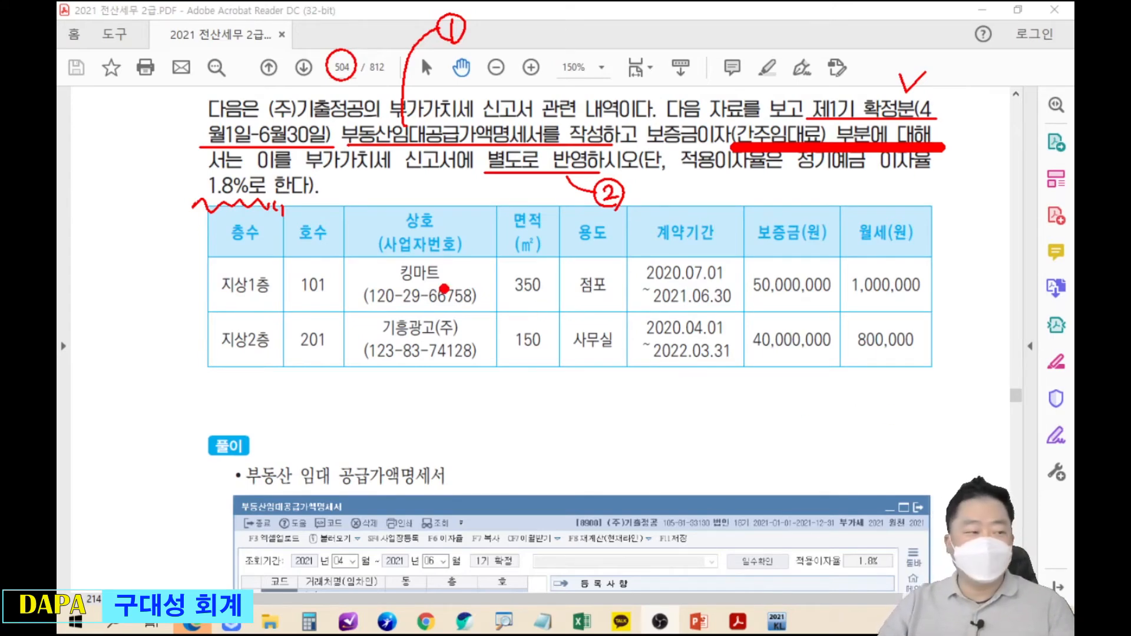
key(Escape)
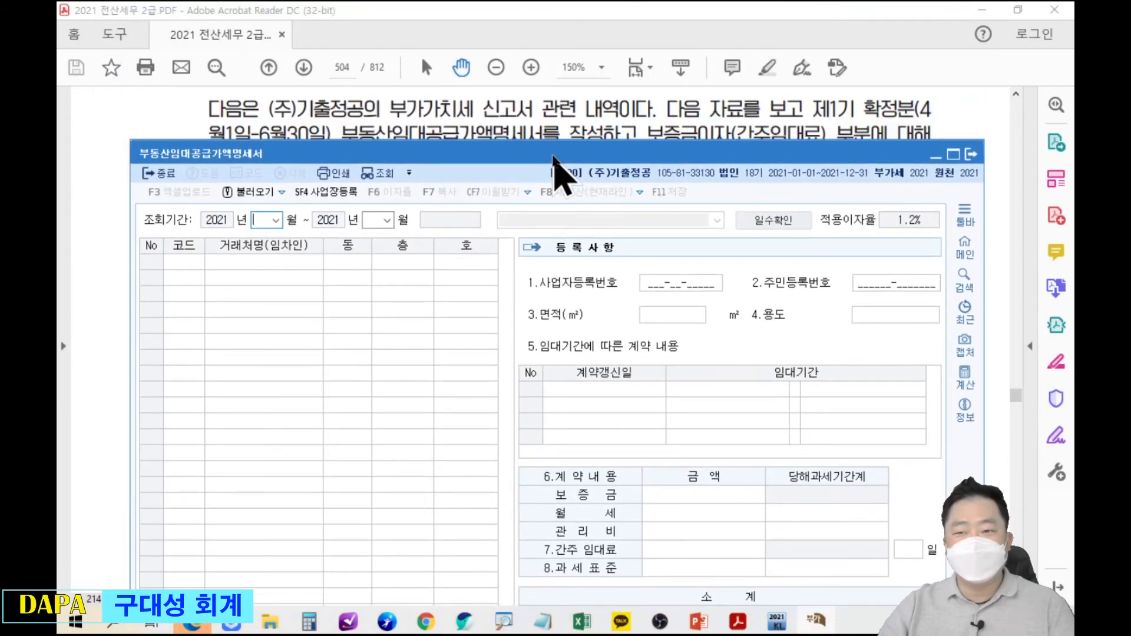
Set the period to 04–06 and start row 1 with tenant 킹마트, floor 1, unit 101.
mouse_move(554, 156)
mouse_down()
mouse_move(560, 142)
mouse_move(563, 175)
mouse_move(565, 165)
mouse_up()
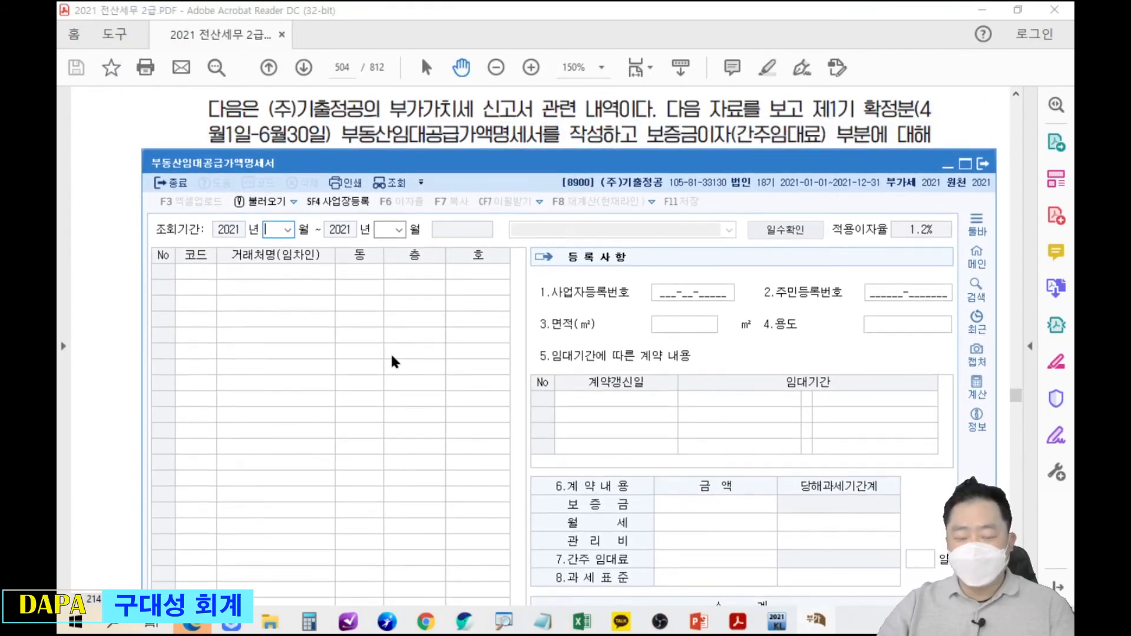
text(04)
text(06)
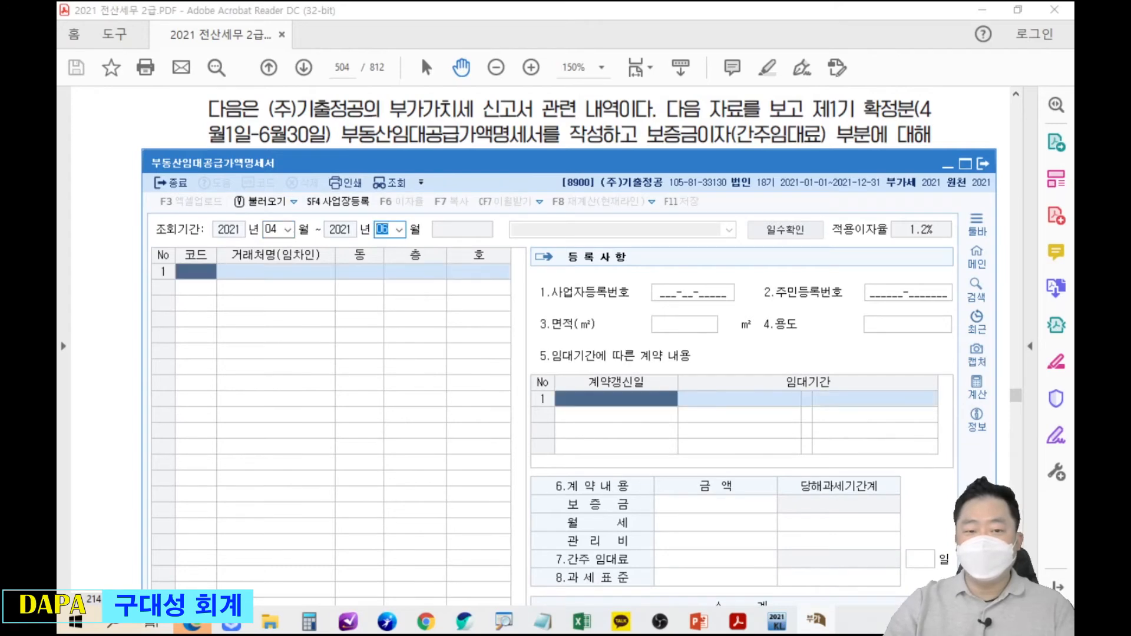
drag(488, 162, 504, 324)
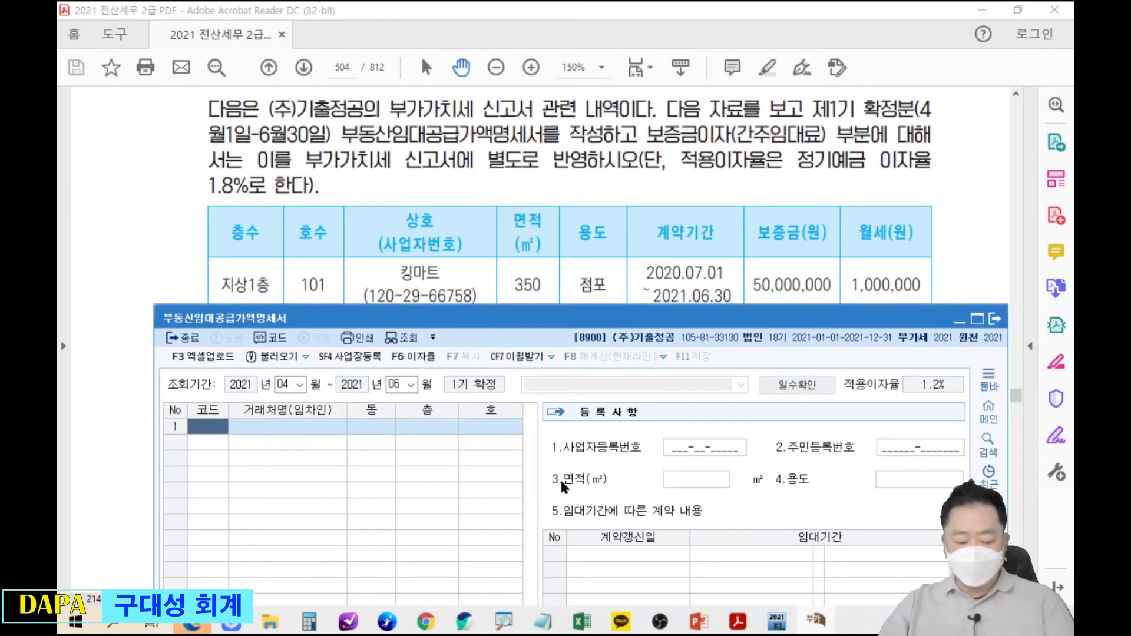
key(F2)
text(킹)
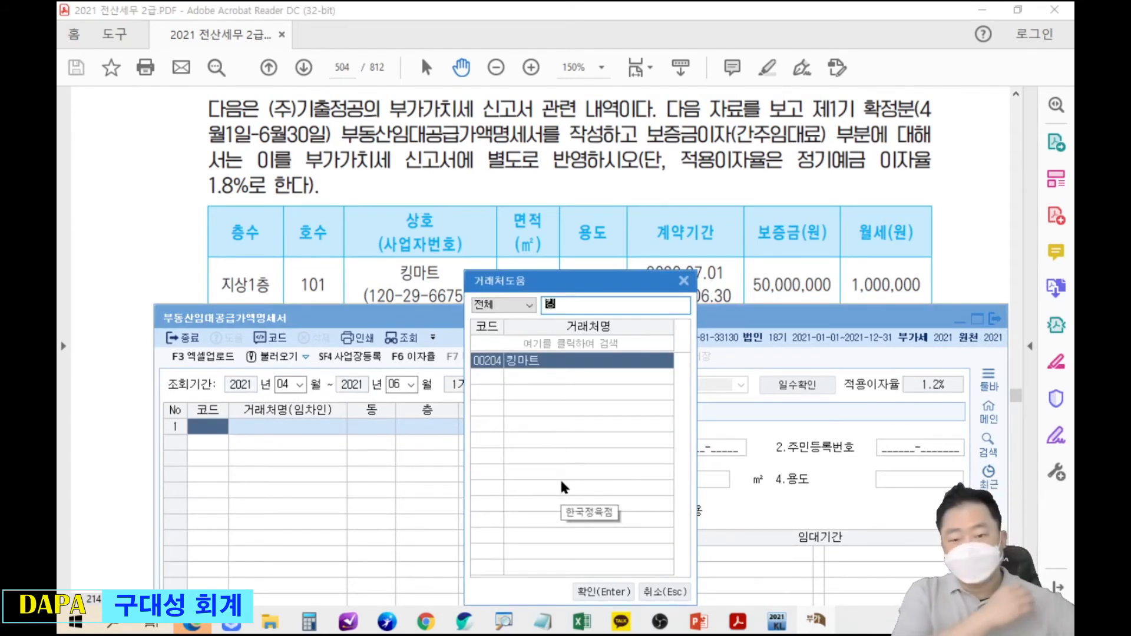
key(Return)
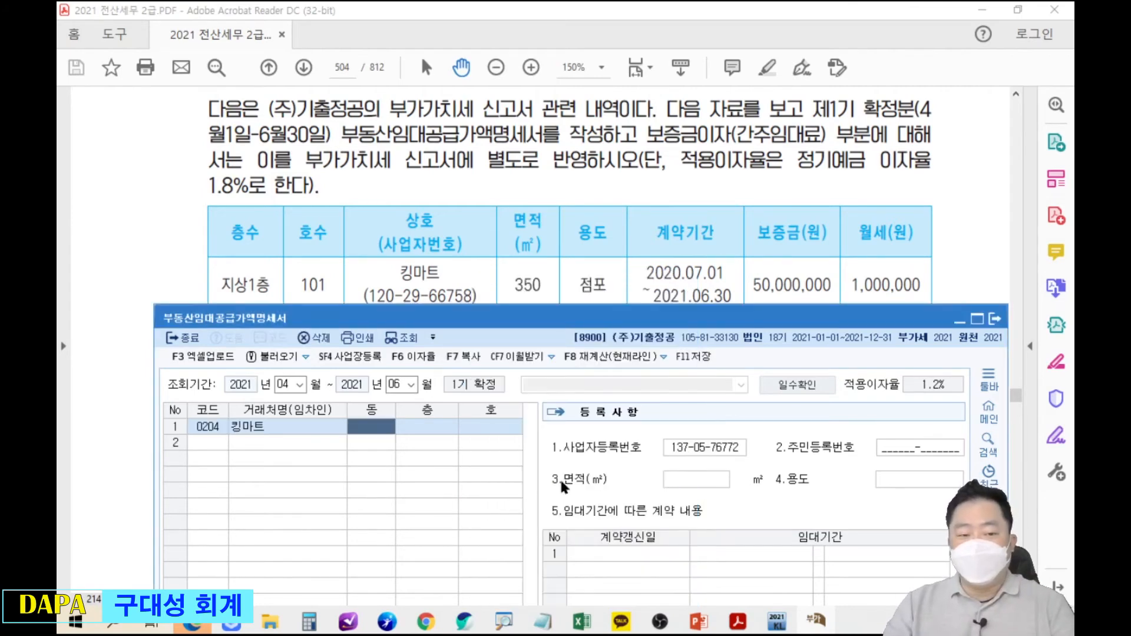
key(Return)
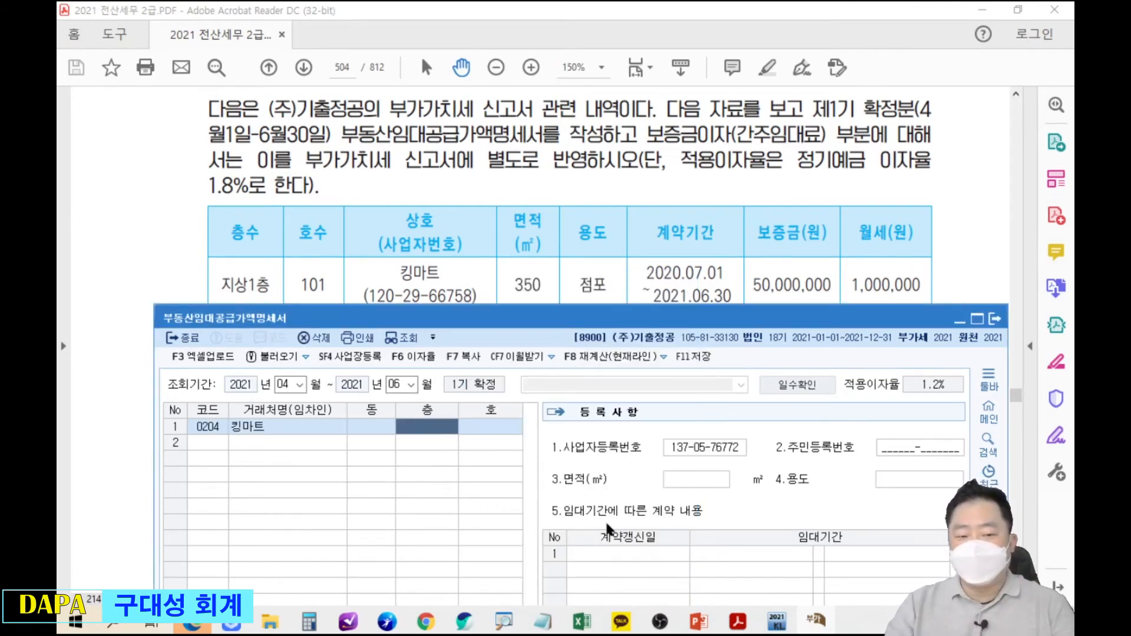
text(1)
key(Return)
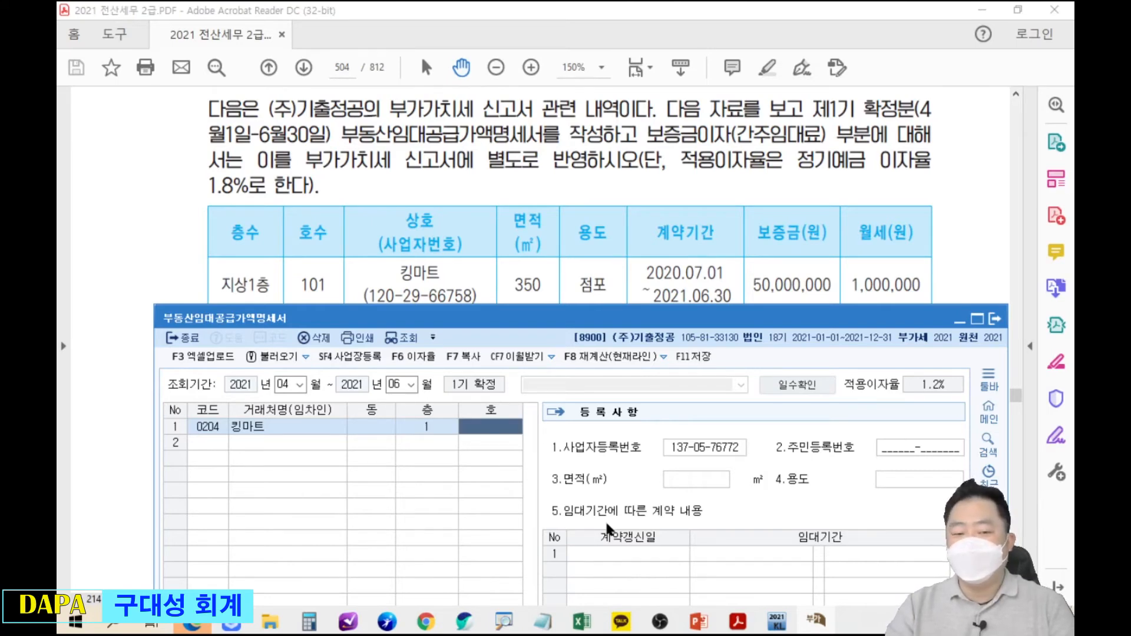
text(101)
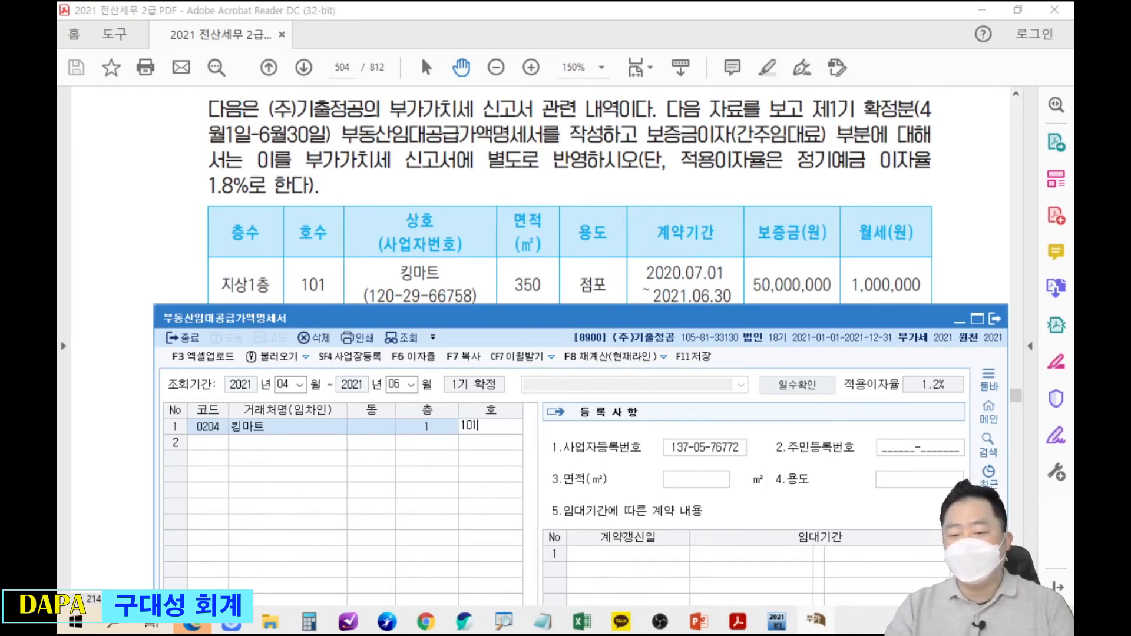
key(Return)
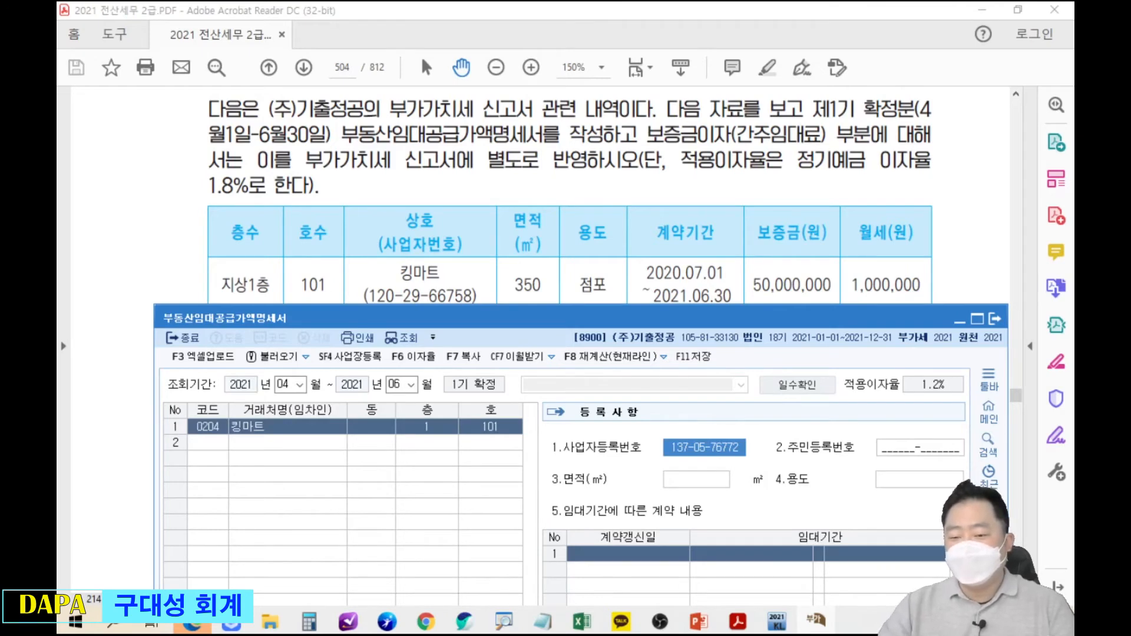
Enter area 350㎡ and use 점포, checking the problem's tenant table.
key(Return)
key(Return)
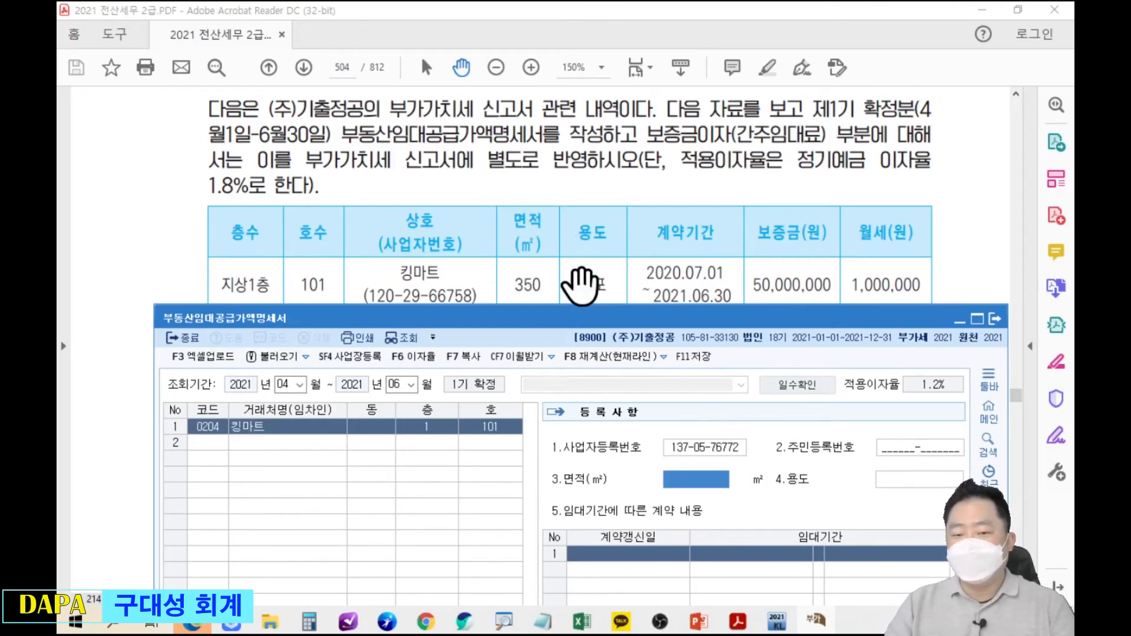
text(3)
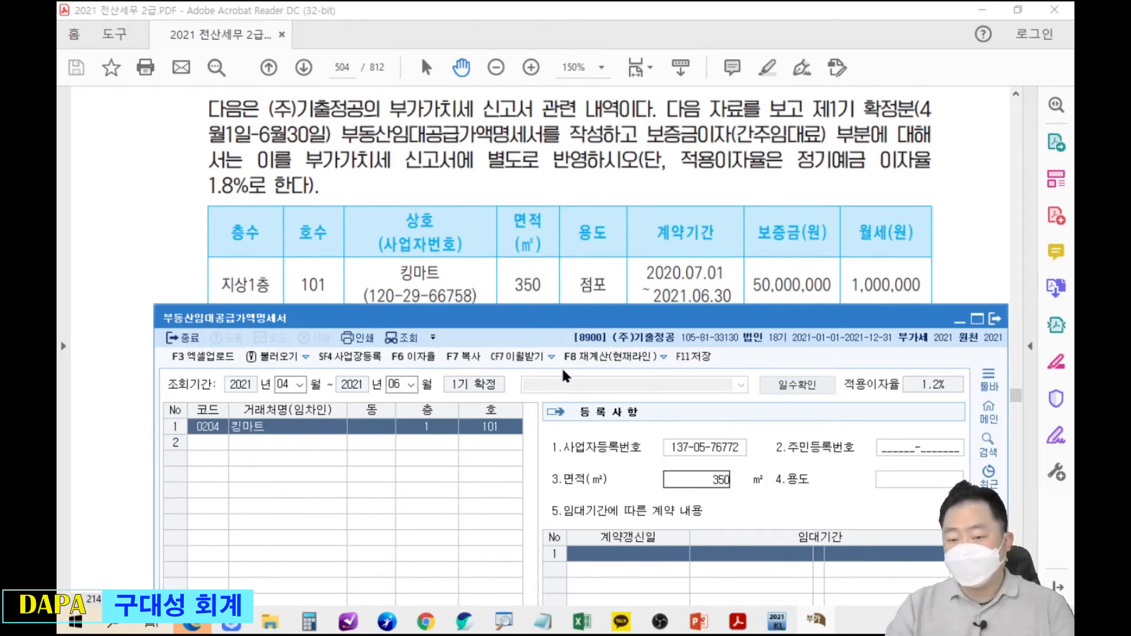
text(50)
key(Return)
text(점ㅍ)
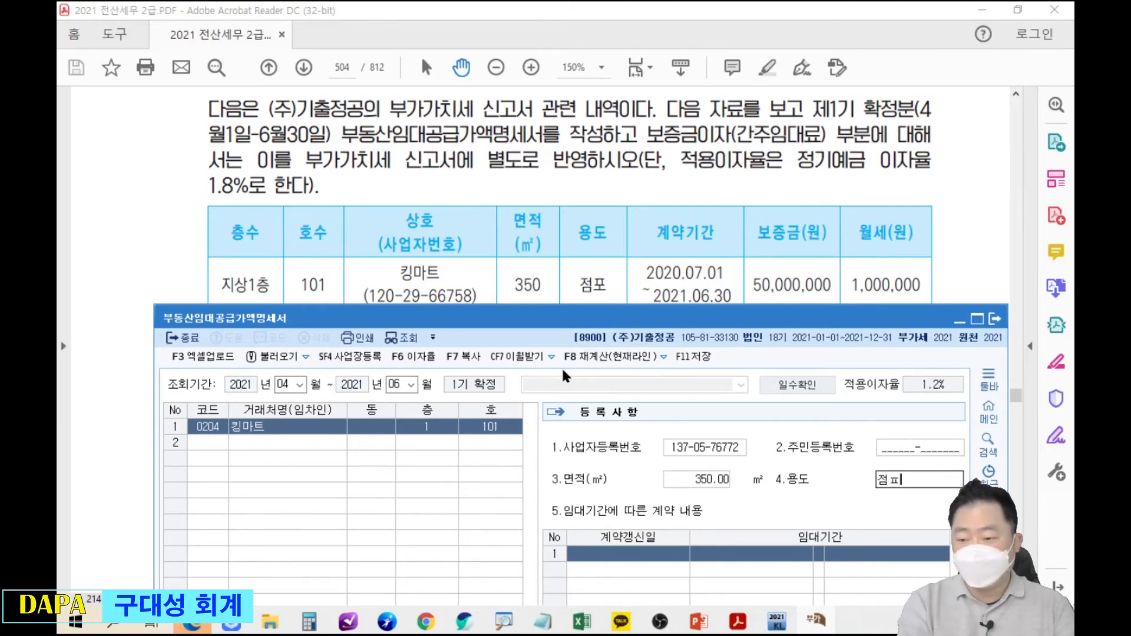
key(Return)
click(580, 179)
drag(549, 322, 538, 159)
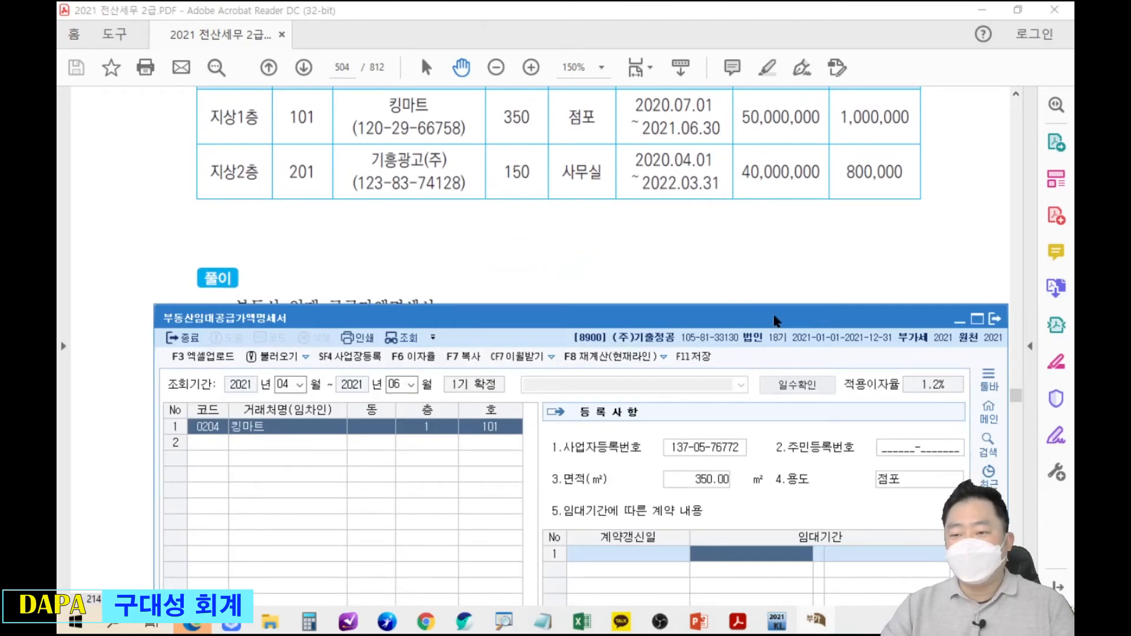
drag(772, 246, 767, 300)
key(alt+Tab)
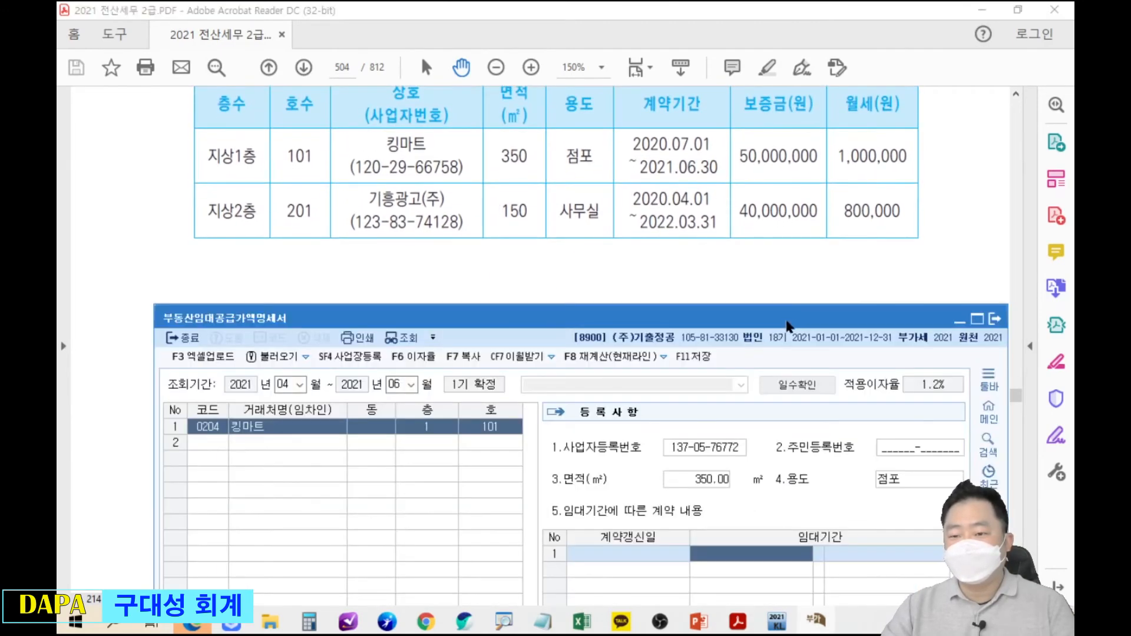
drag(776, 237, 775, 199)
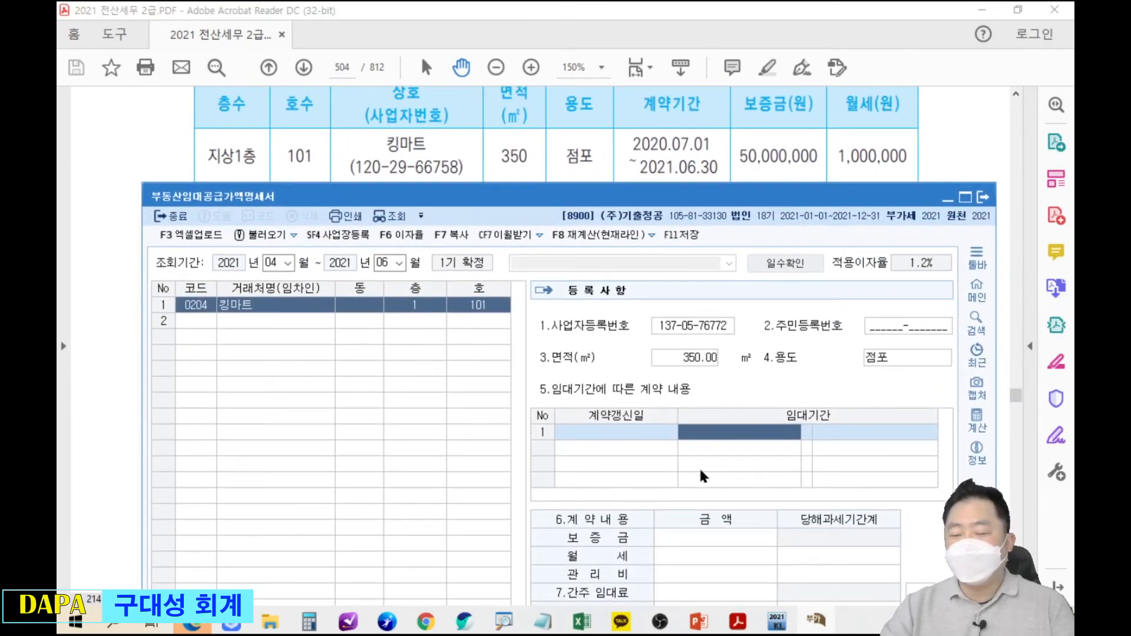
Enter lease 2020-07-01 to 2021-06-30, 50,000,000 deposit and 1,000,000 monthly rent.
text(2020-07-01)
key(Return)
text(2021-06-30)
key(Return)
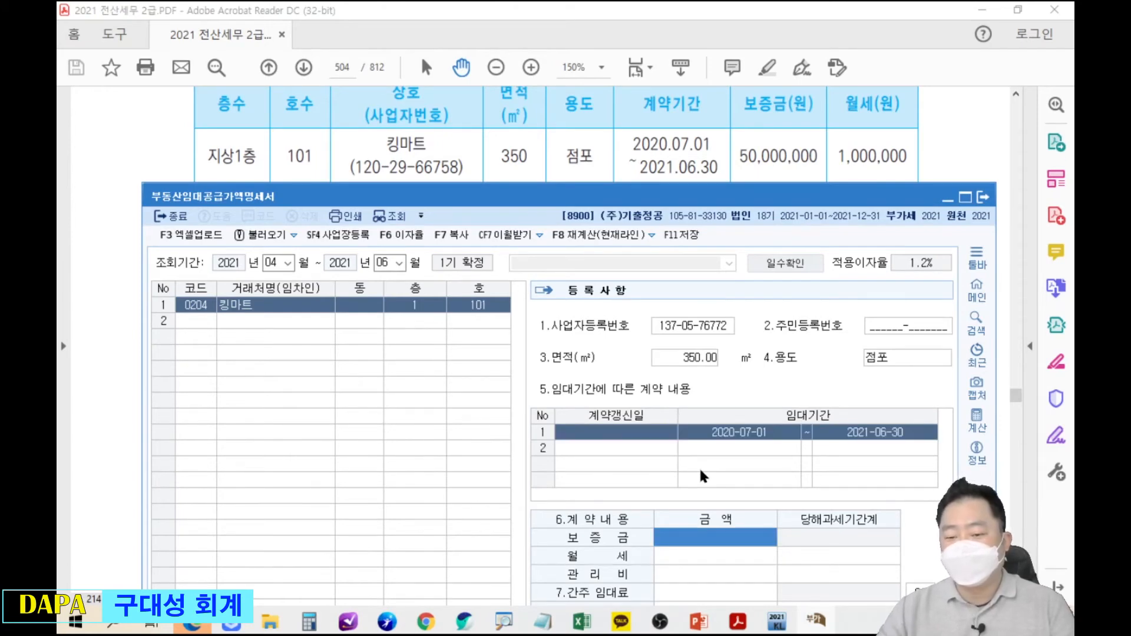
mouse_move(804, 618)
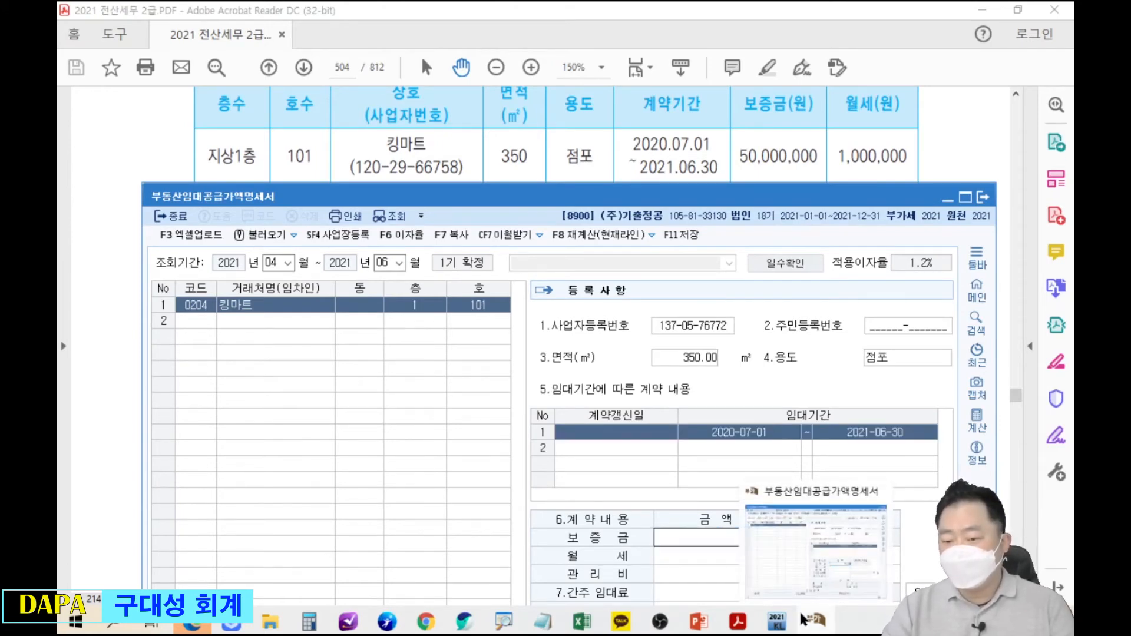
key(Return)
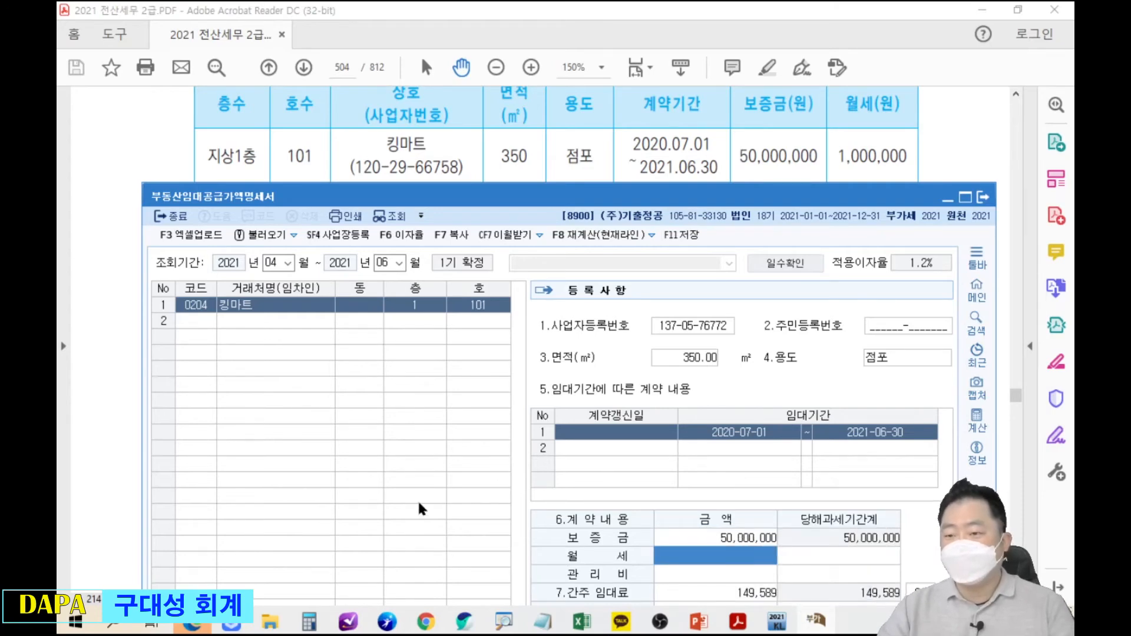
text(1000000)
key(Return)
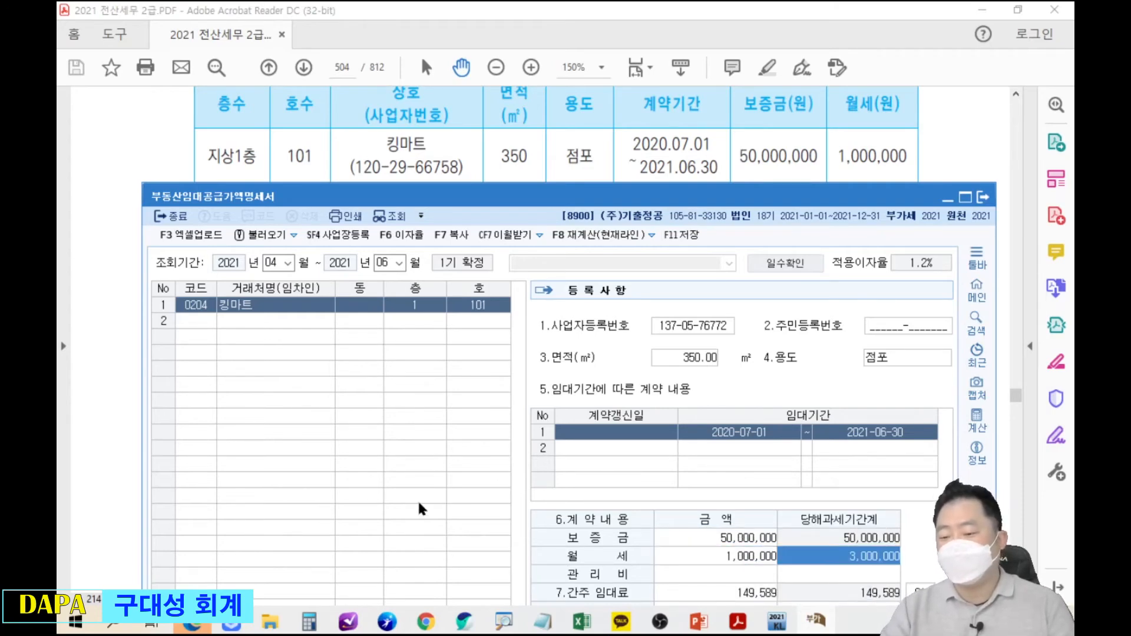
drag(730, 201, 740, 28)
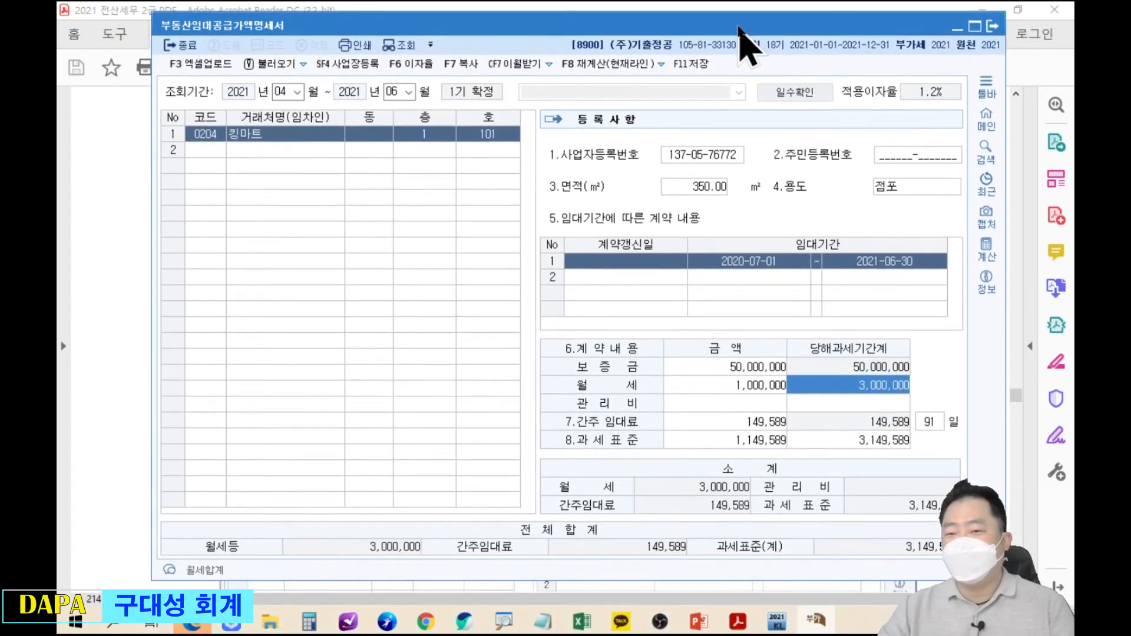
Highlight the 91 days, the 149,589 deemed rent and the interest rate setting.
drag(928, 423, 961, 442)
drag(709, 399, 803, 438)
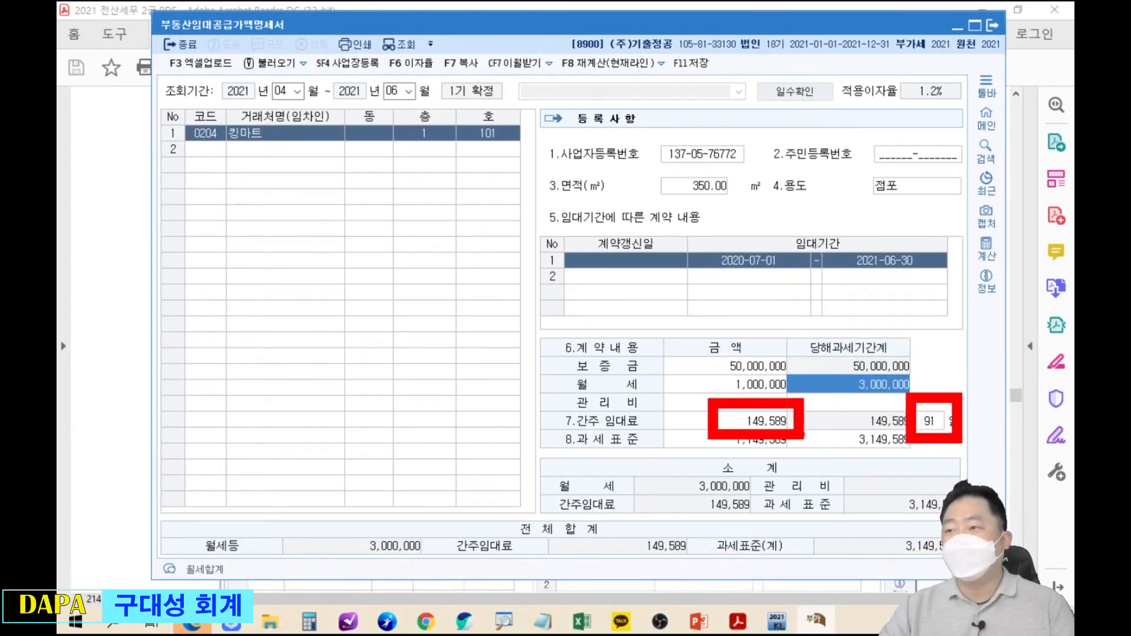
mouse_move(373, 43)
mouse_down()
mouse_move(440, 85)
mouse_move(545, 261)
mouse_up()
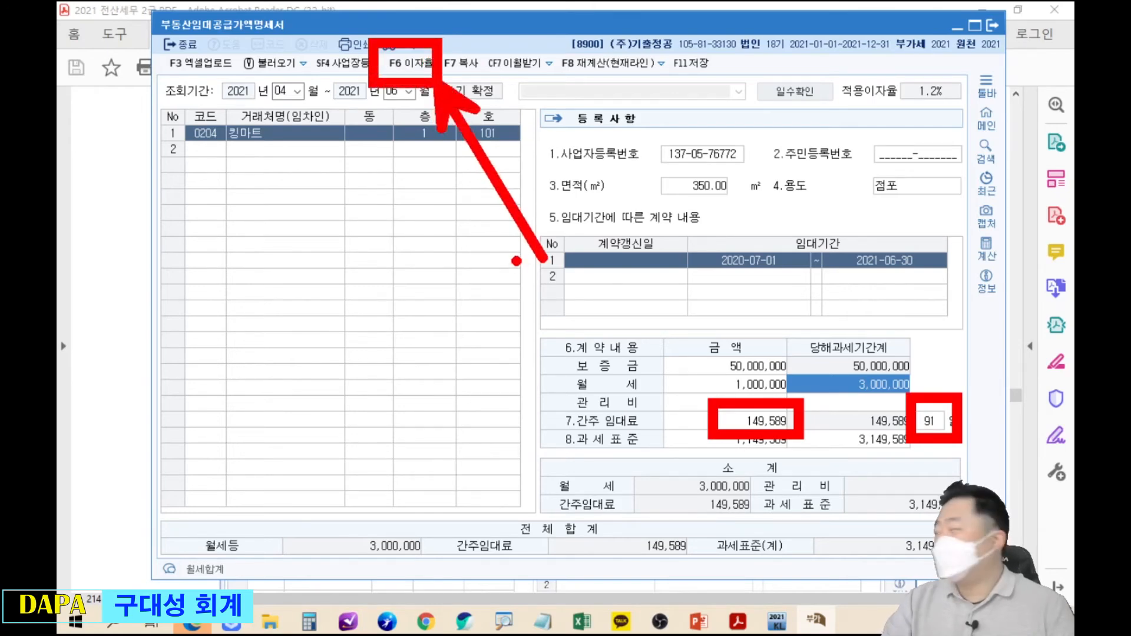
Change the applied interest rate from 1.2% to 1.8% with F6.
key(Escape)
key(F6)
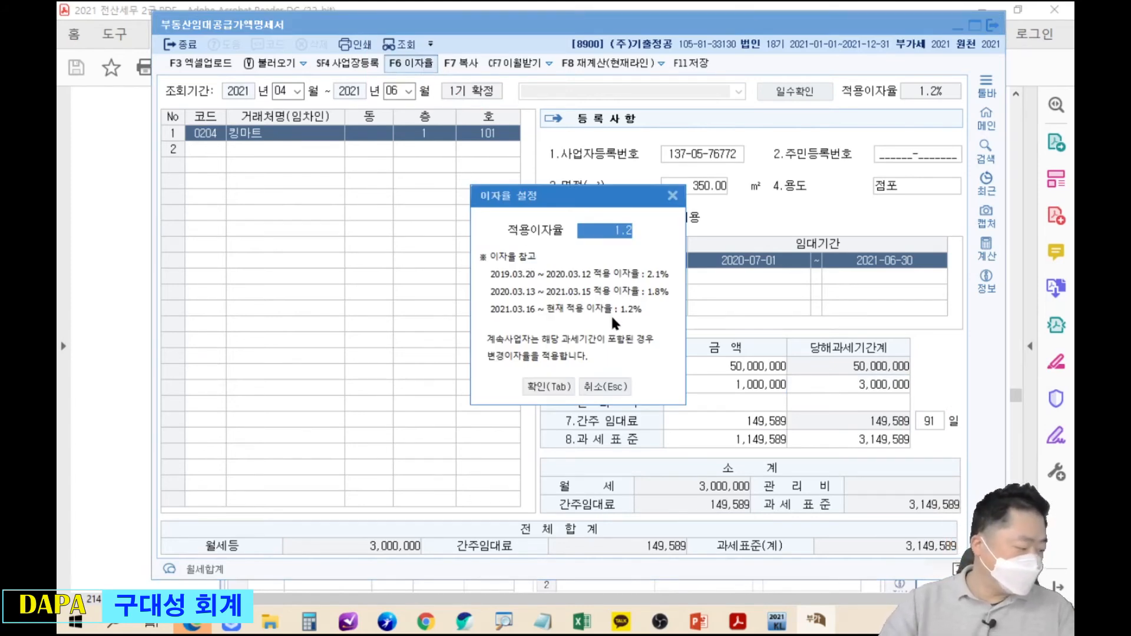
text(1.8)
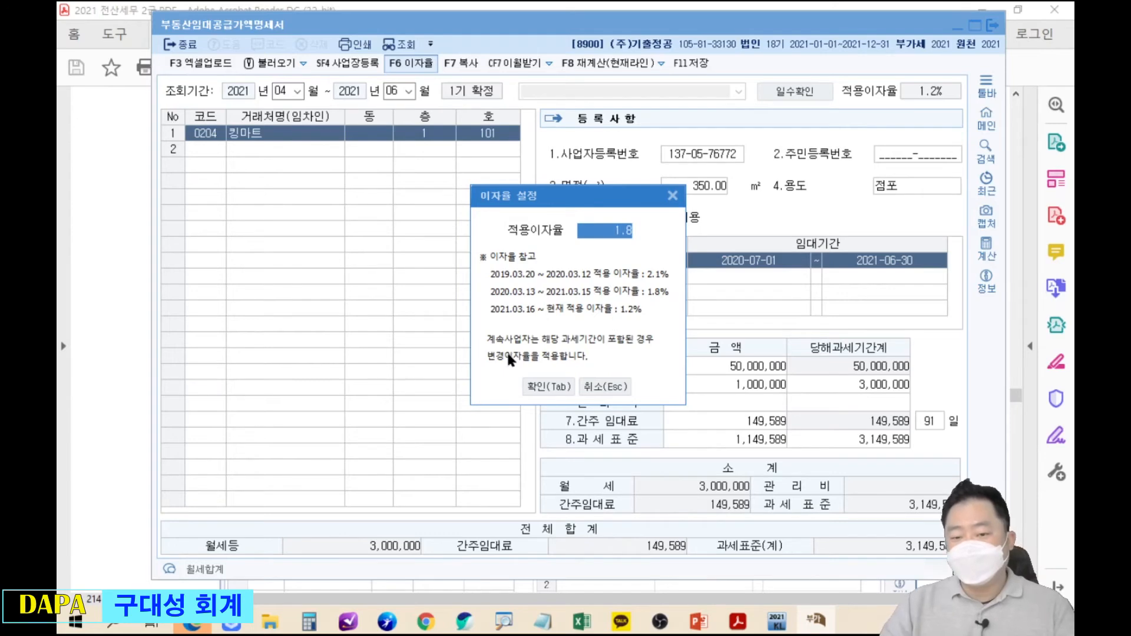
click(548, 387)
drag(646, 24, 651, 413)
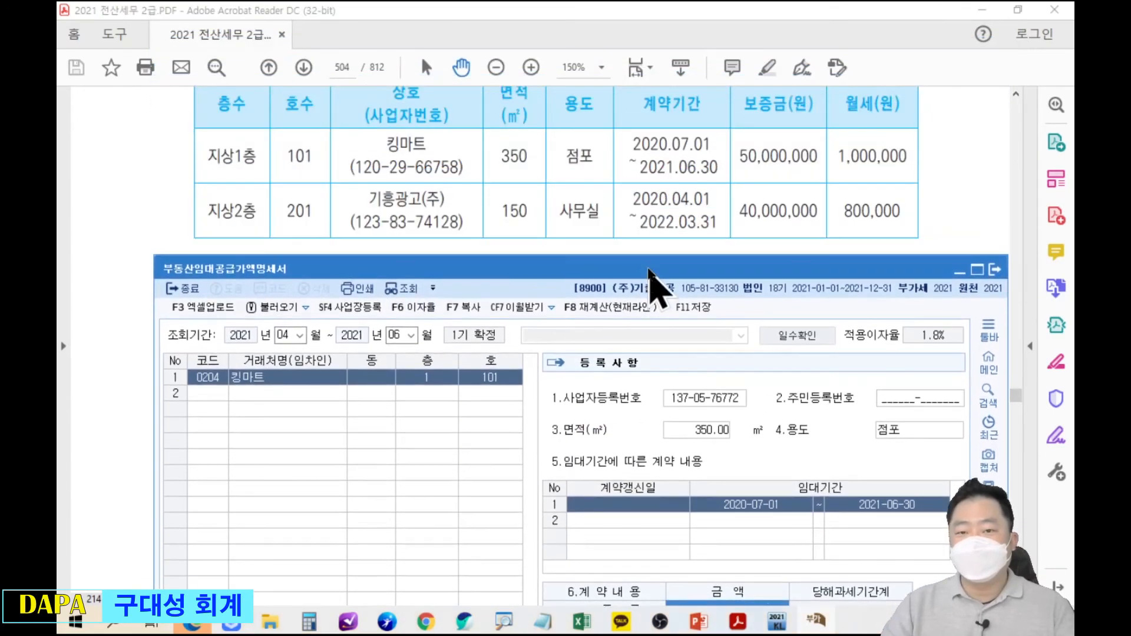
Start row 2 with tenant 기흥광고(주), floor 2, unit 201.
click(652, 283)
scroll(636, 232, up, 2)
scroll(635, 244, down, 3)
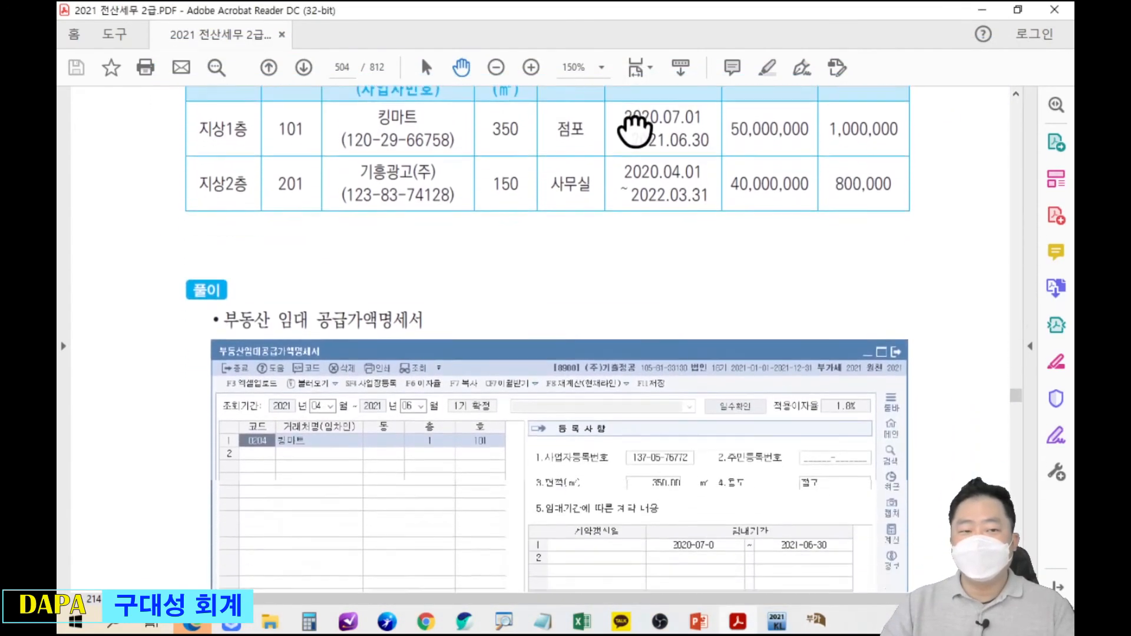
key(alt+Tab)
drag(613, 271, 601, 174)
click(200, 297)
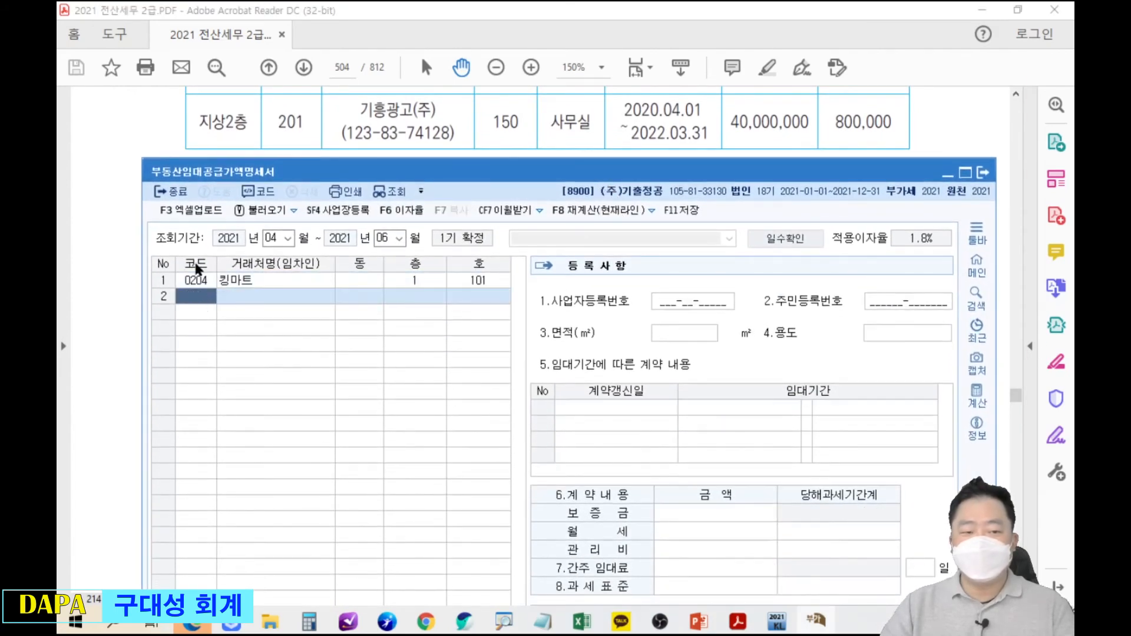
key(F2)
text(기흥)
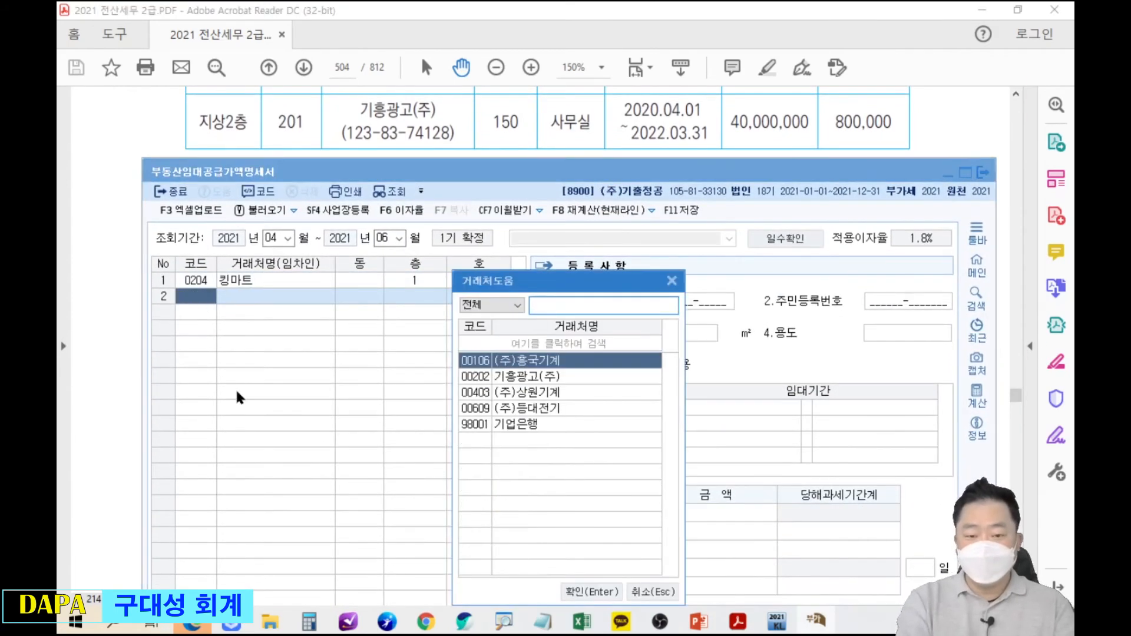
key(Return)
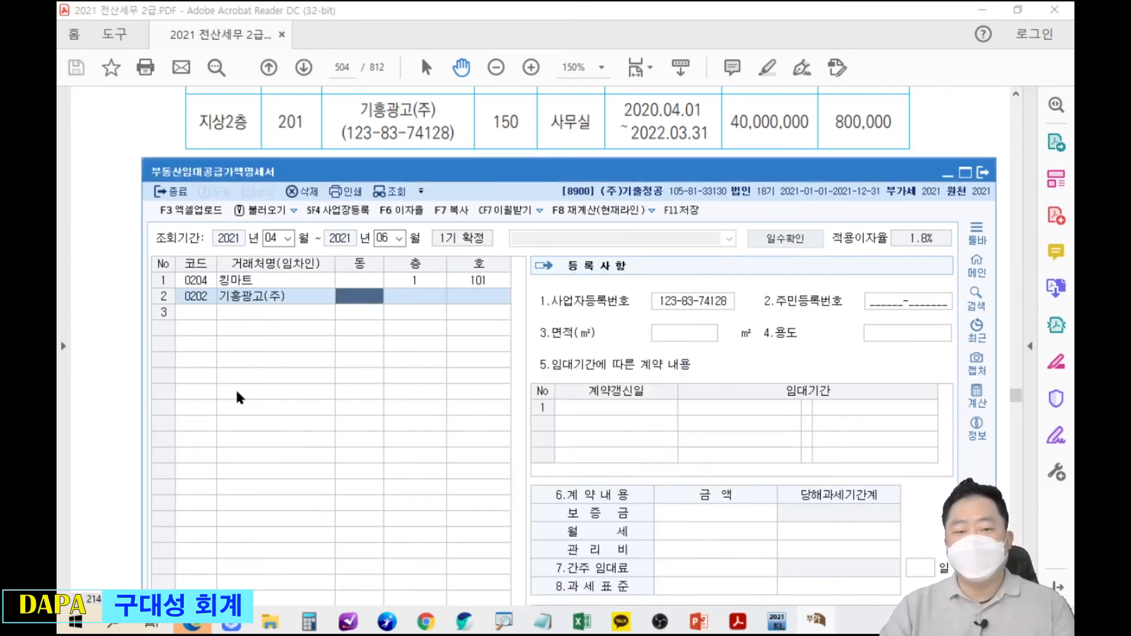
key(Return)
text(2)
key(Return)
text(201)
key(Return)
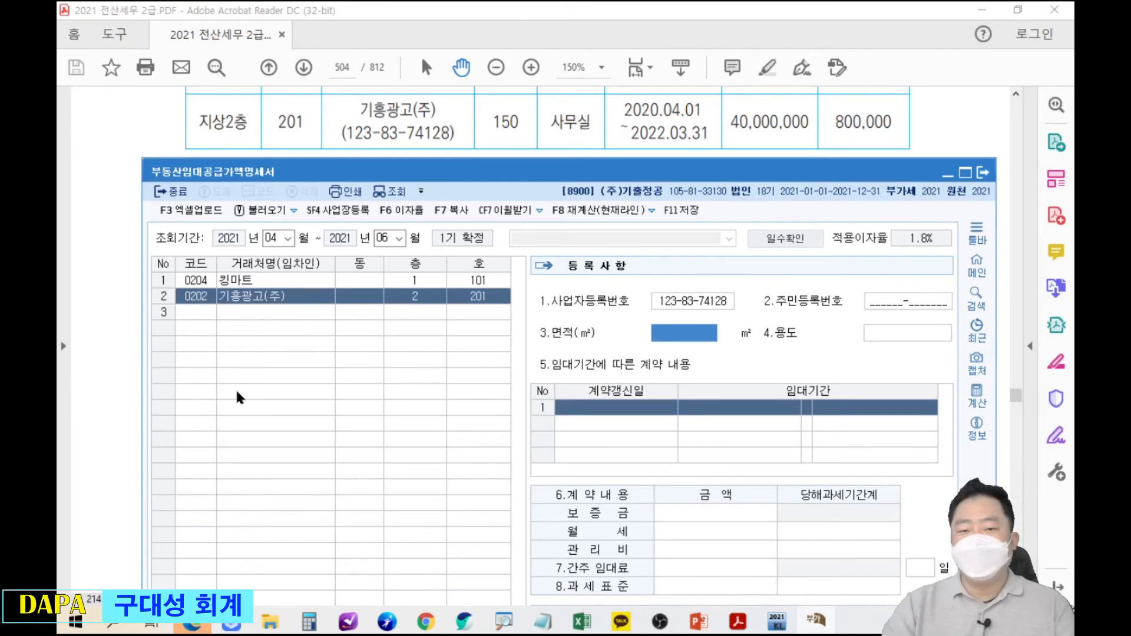
Enter 150㎡ 사무실, lease 2020-04-01 to 2022-03-31, 40,000,000 deposit and 800,000 rent.
text(150)
key(Return)
text(사무실)
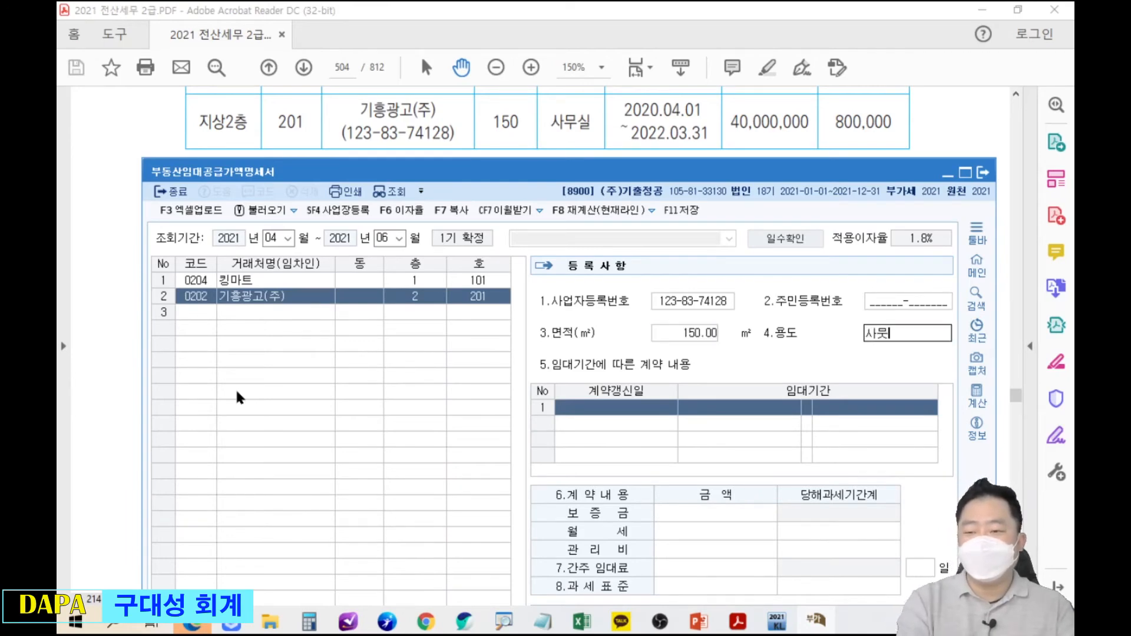
key(Return)
text(2020040)
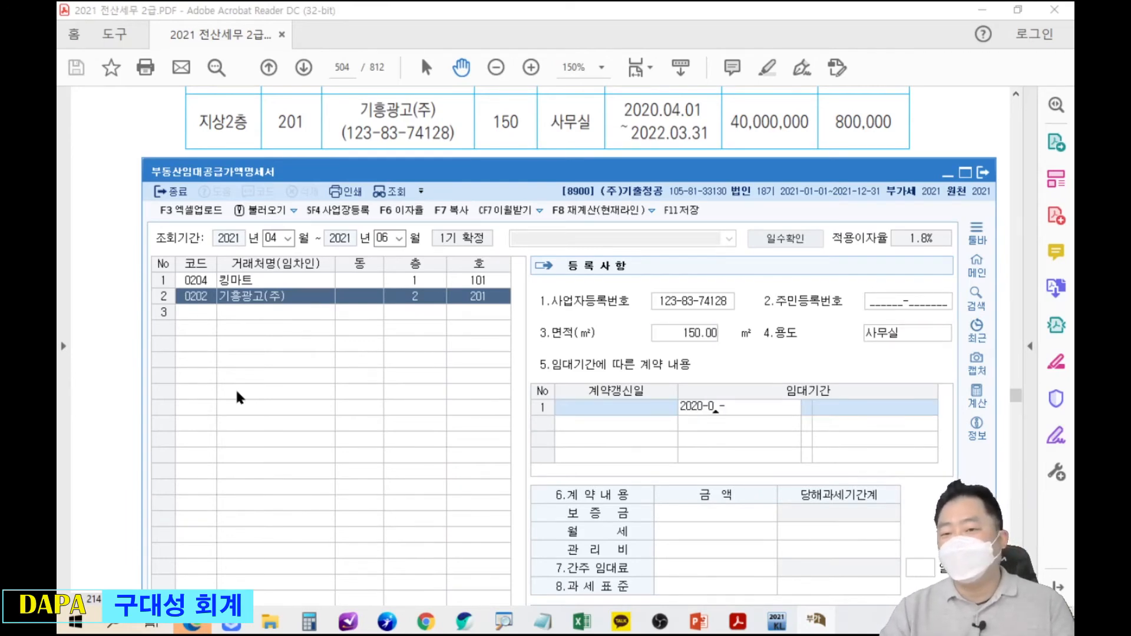
text(120220331)
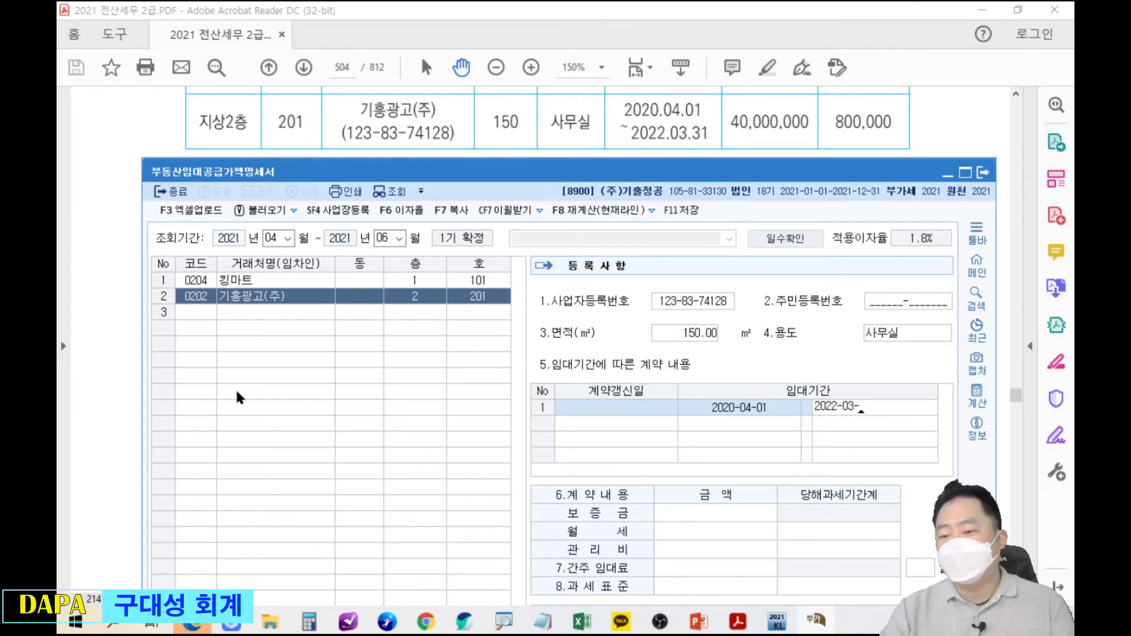
key(Return)
text(40000000)
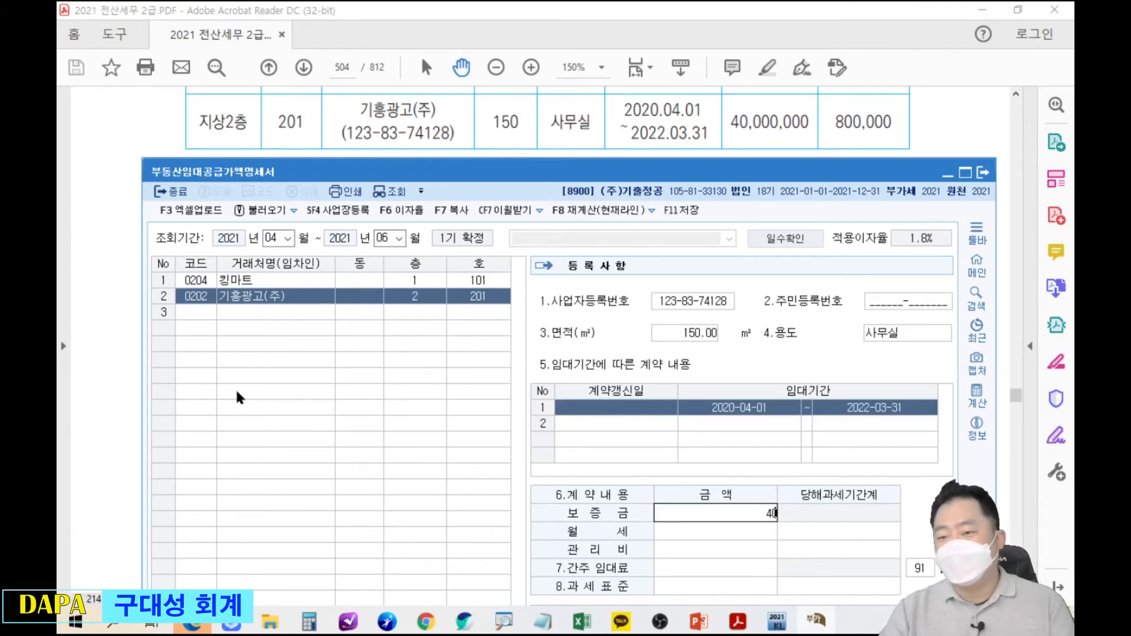
key(Return)
text(8000000)
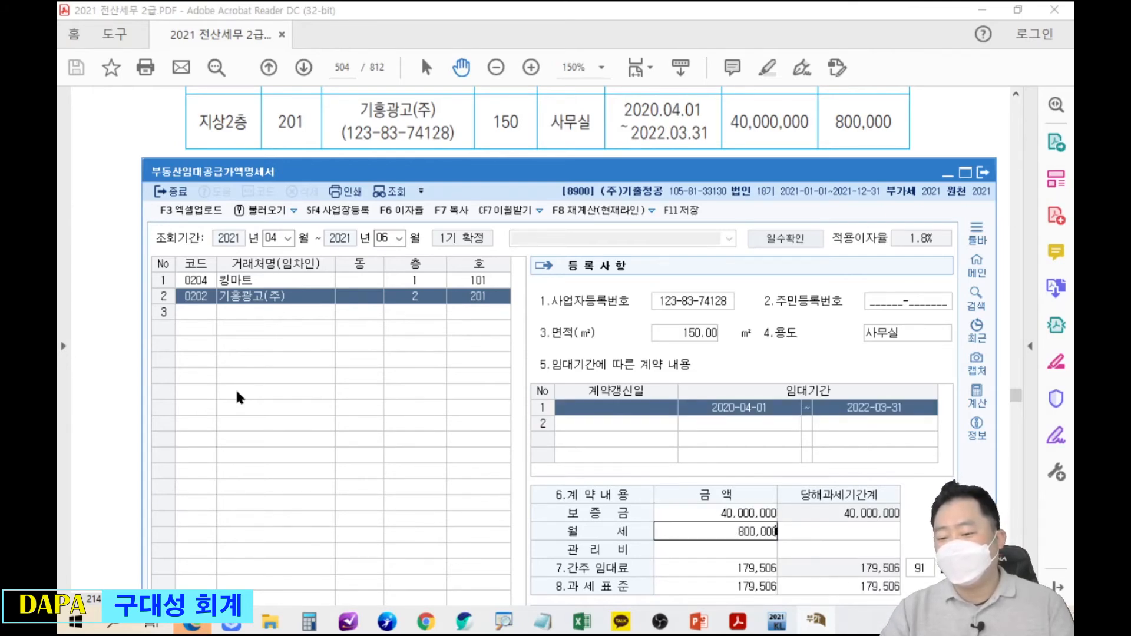
key(Return)
key(Return)
key(Return)
key(Return)
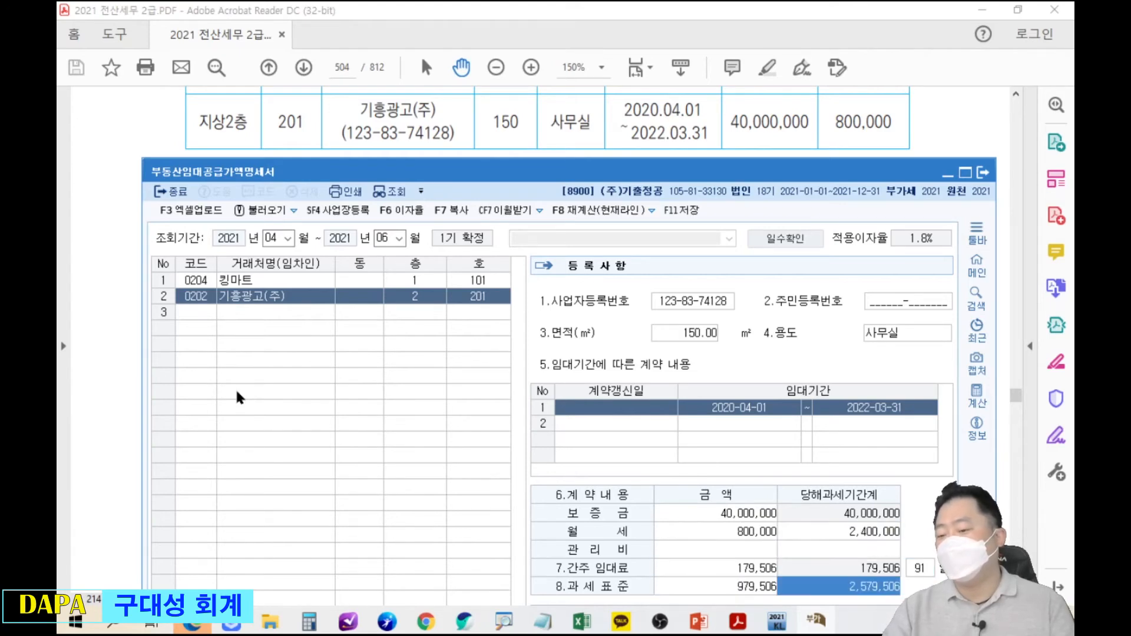
drag(616, 177, 618, 32)
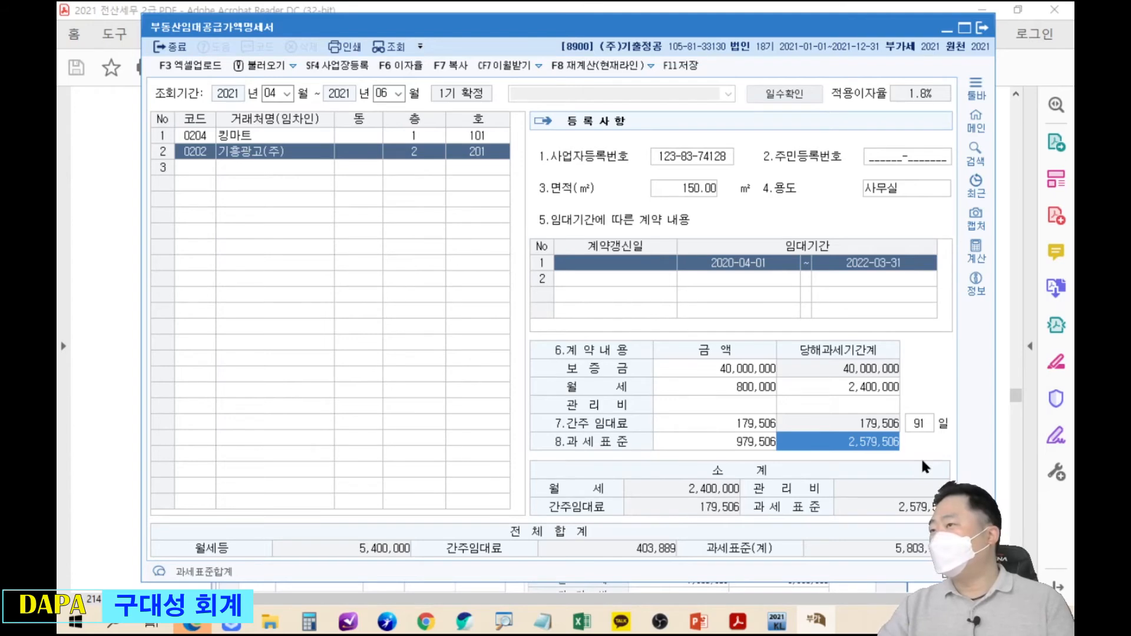
key(Return)
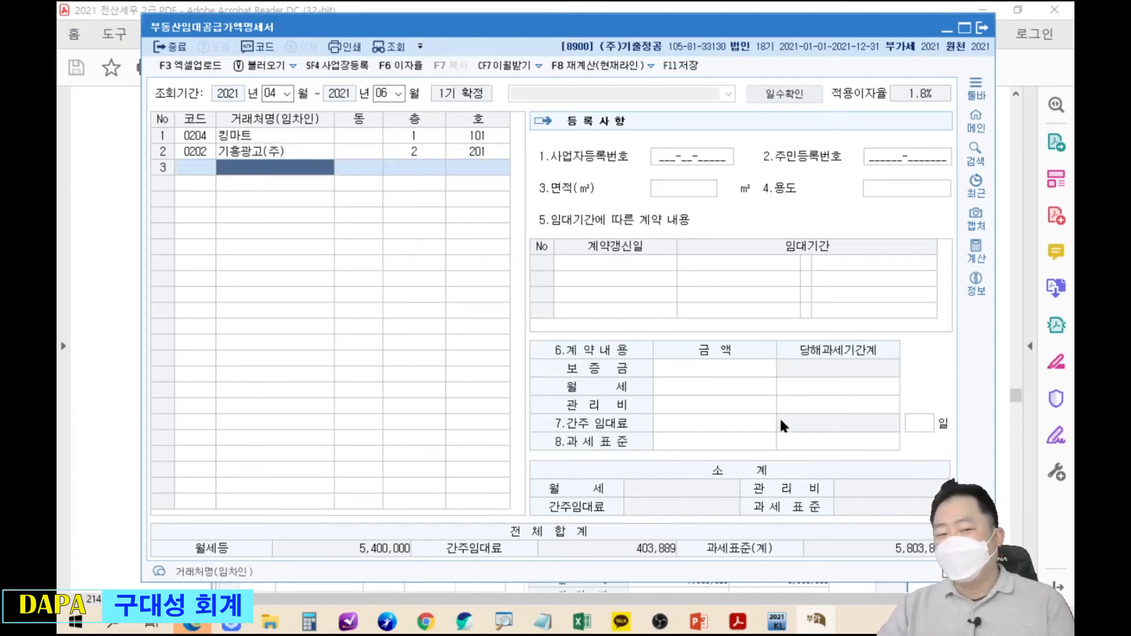
click(282, 154)
mouse_move(830, 425)
mouse_down()
mouse_move(912, 465)
mouse_move(763, 336)
mouse_move(740, 292)
mouse_move(659, 289)
mouse_up()
mouse_move(548, 265)
mouse_down()
mouse_move(642, 263)
mouse_move(548, 295)
mouse_move(662, 290)
mouse_up()
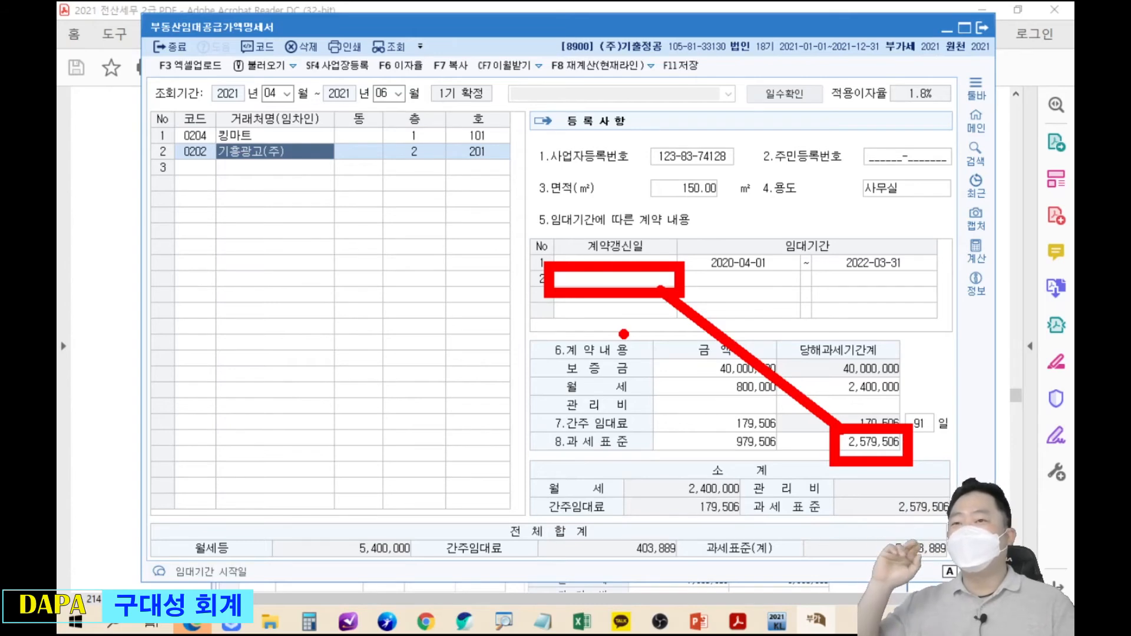
key(Escape)
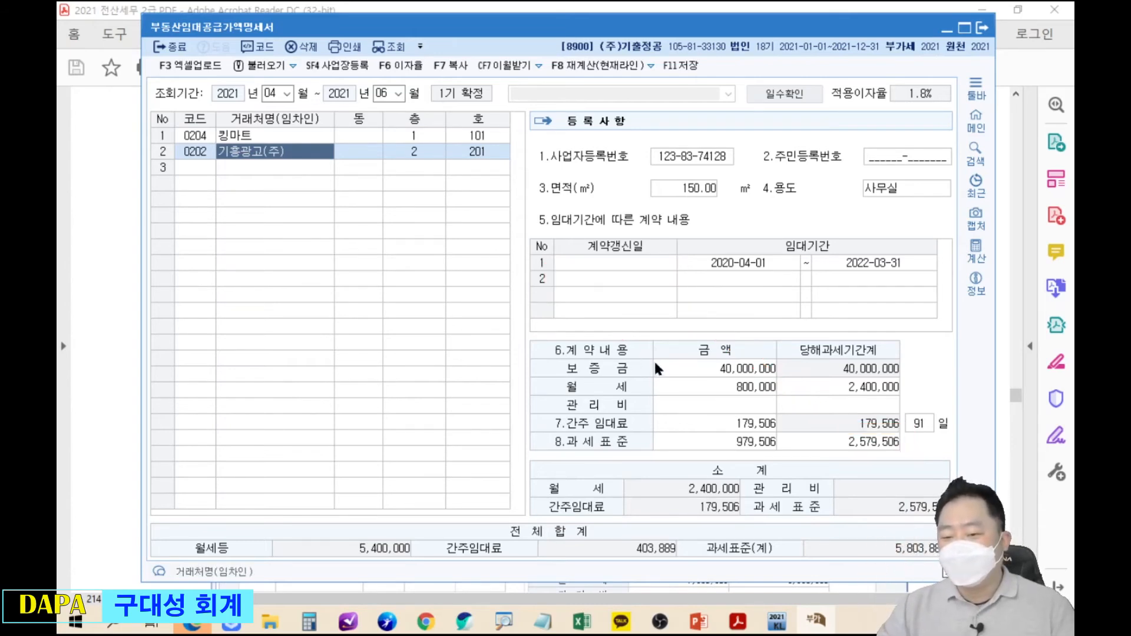
key(ctrl+2)
mouse_move(424, 525)
mouse_down()
mouse_move(507, 560)
mouse_move(708, 576)
mouse_up()
drag(411, 497, 351, 584)
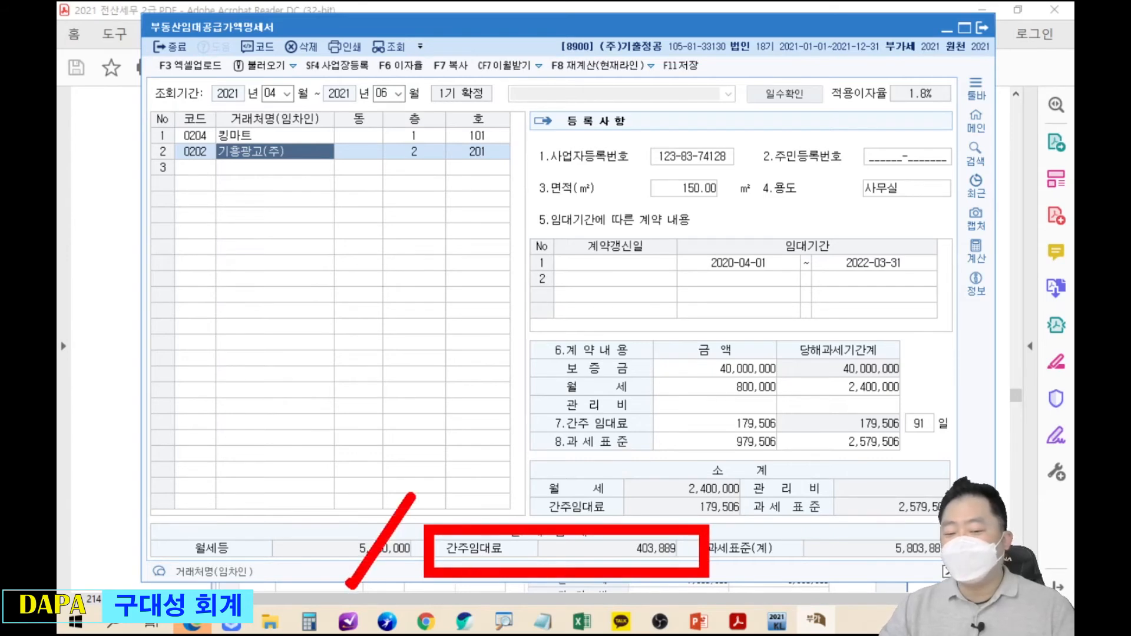
drag(344, 487, 412, 591)
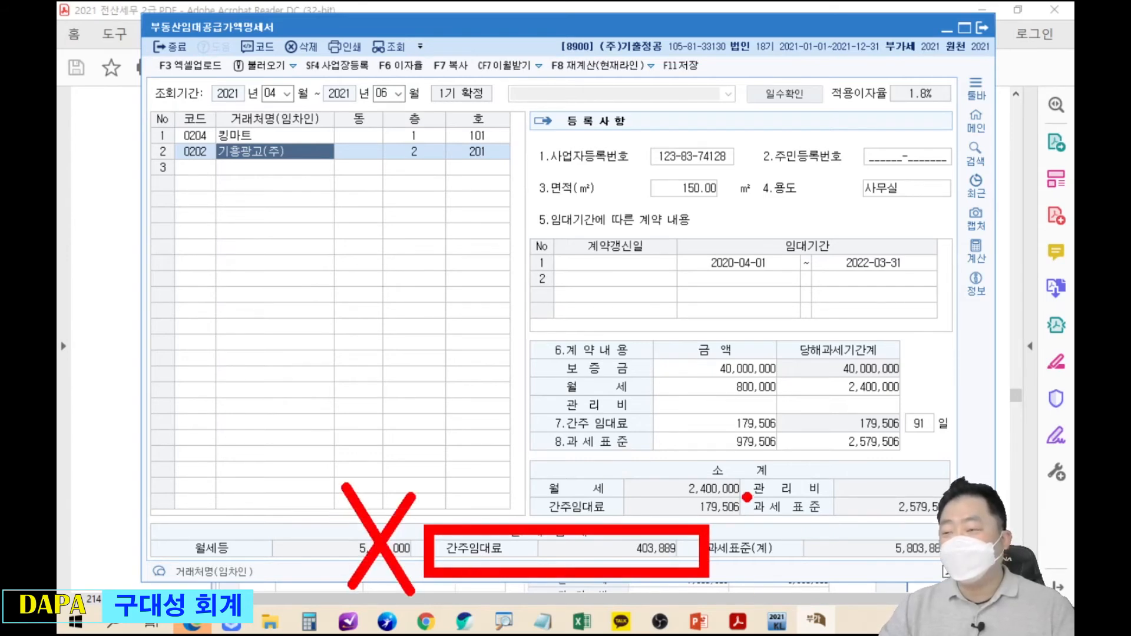
key(Escape)
click(420, 46)
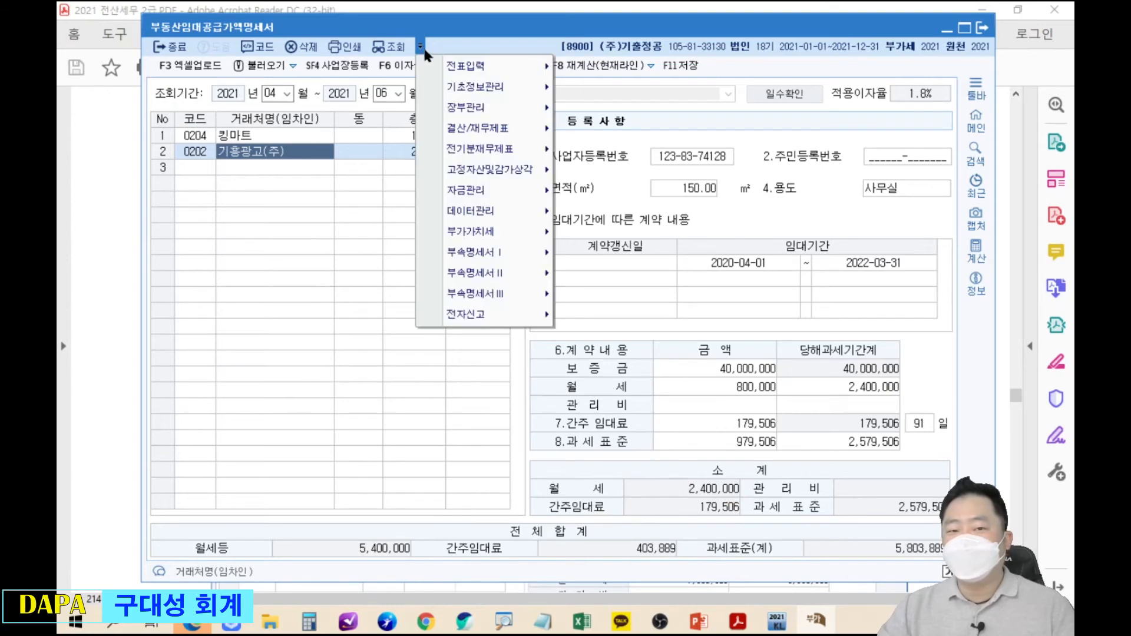
Open the April–June 2021 VAT return showing 1,717,900,000 sales, then return to the rental statement.
mouse_move(482, 231)
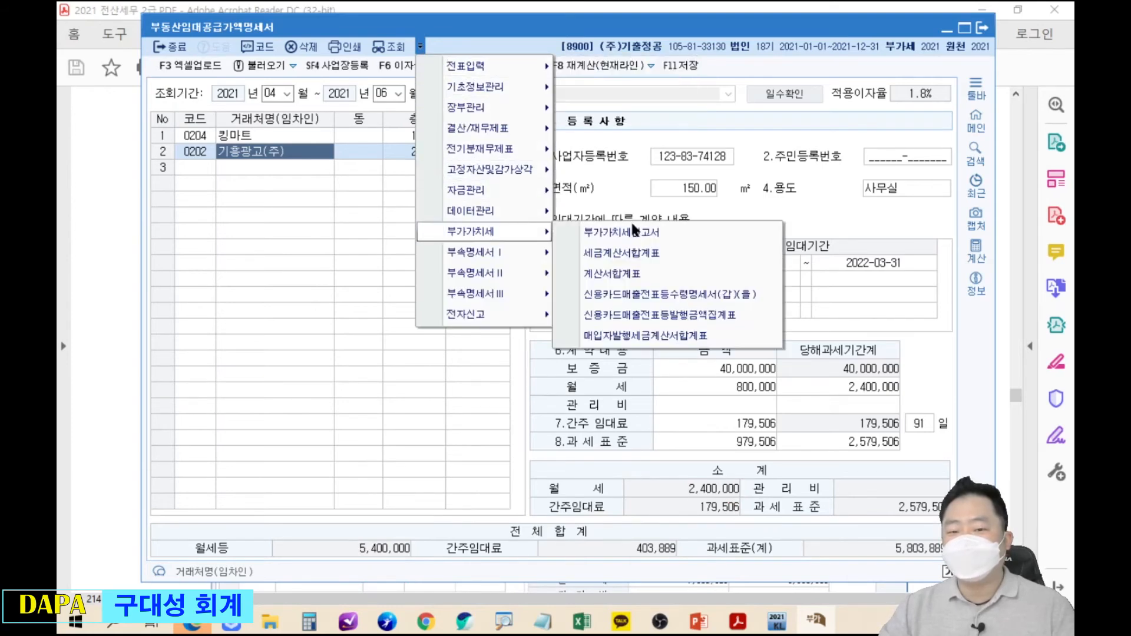
click(634, 231)
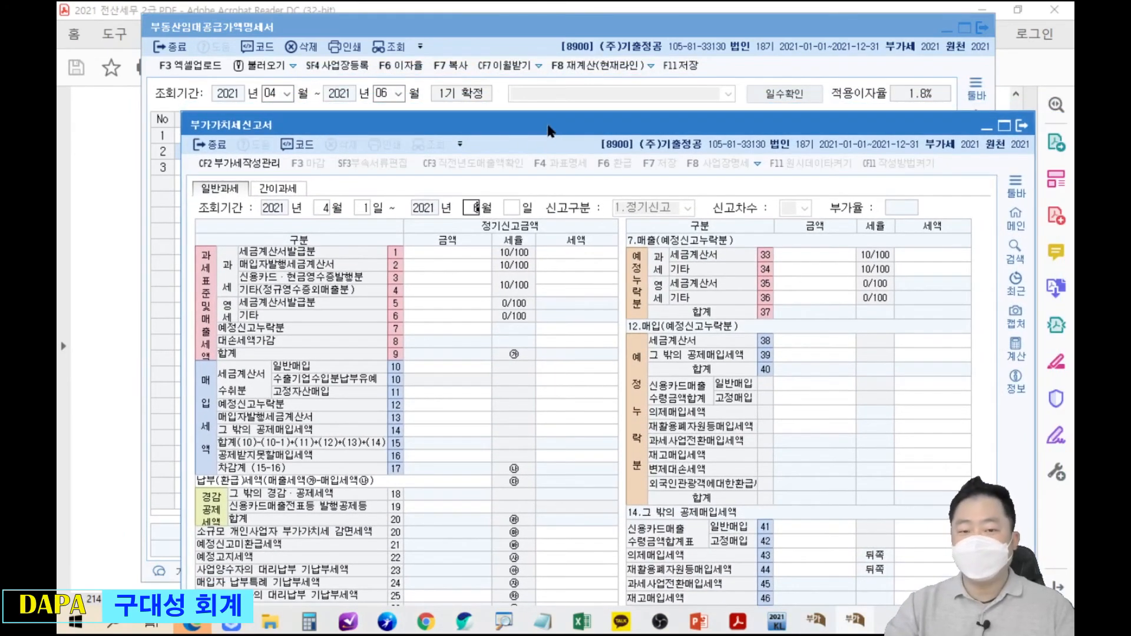
click(483, 291)
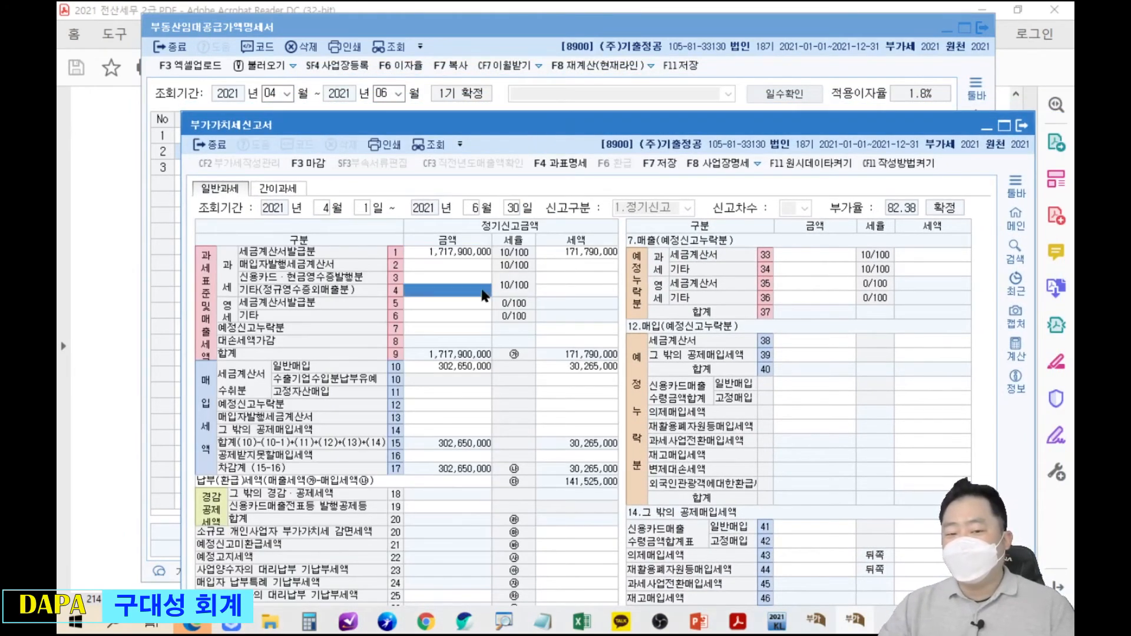
drag(609, 137, 618, 373)
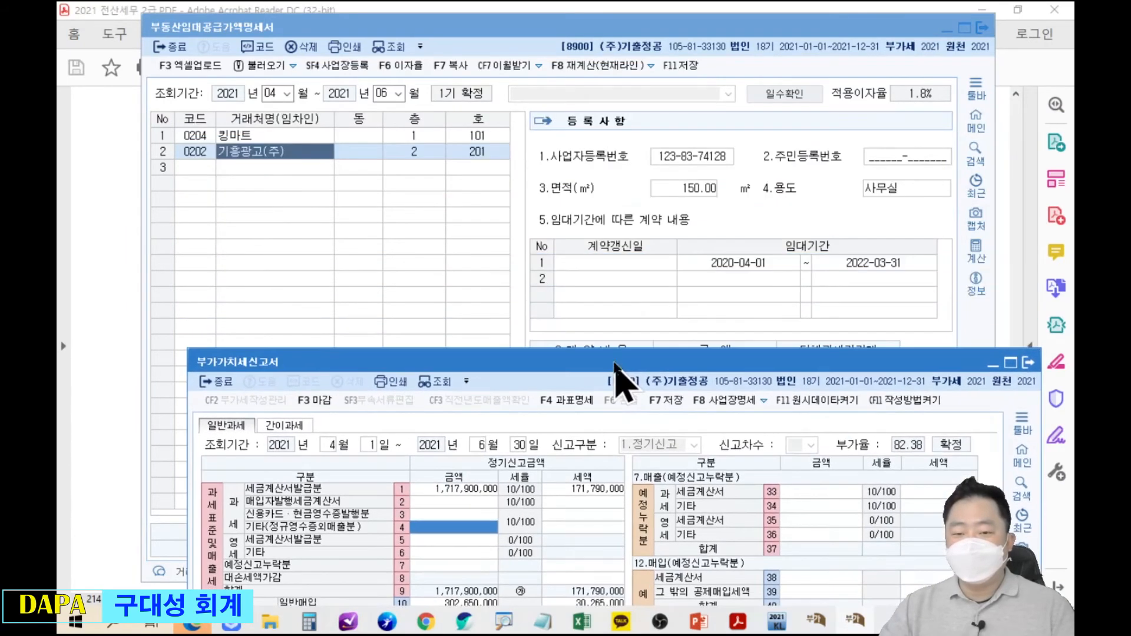
click(607, 347)
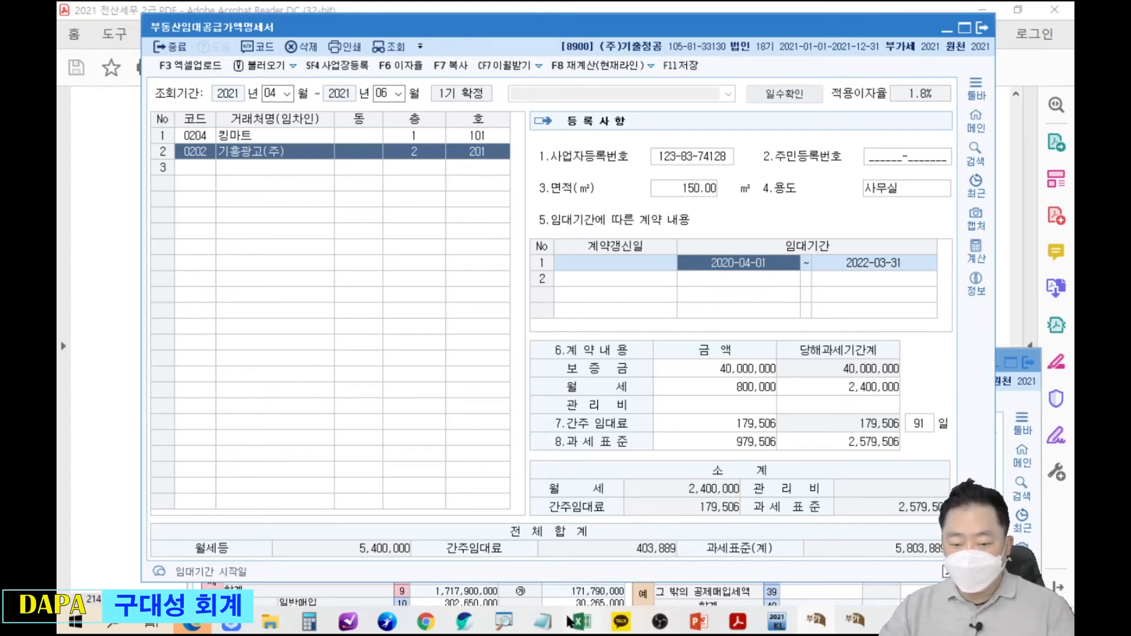
click(816, 619)
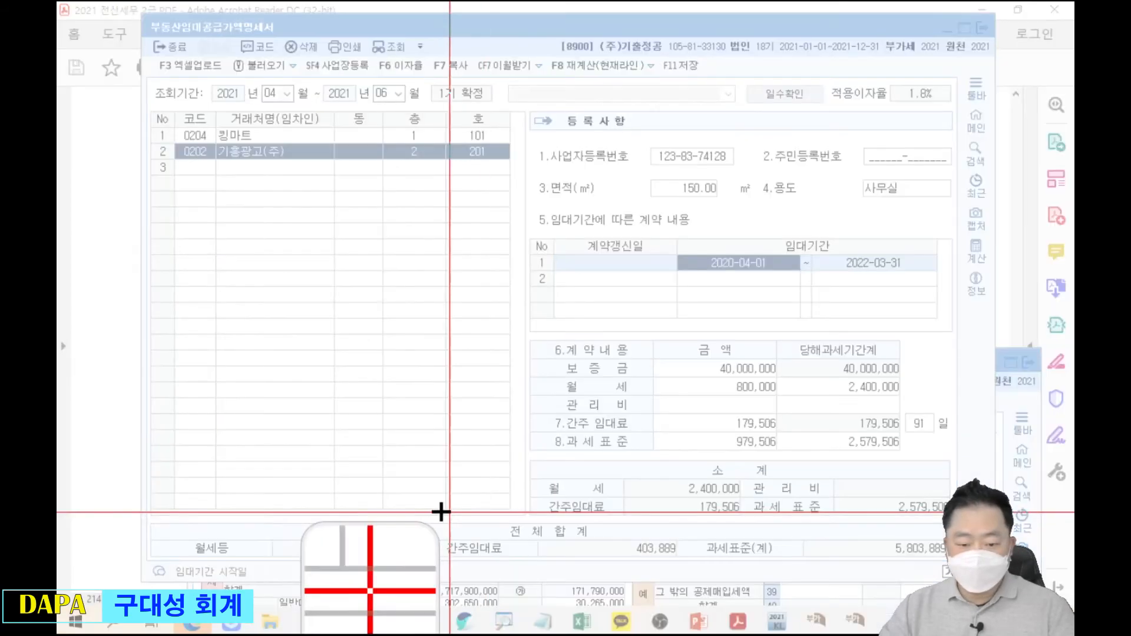
Capture the 403,889 deemed rent total and place it left of the VAT return form.
drag(412, 507, 696, 576)
drag(706, 162, 353, 1)
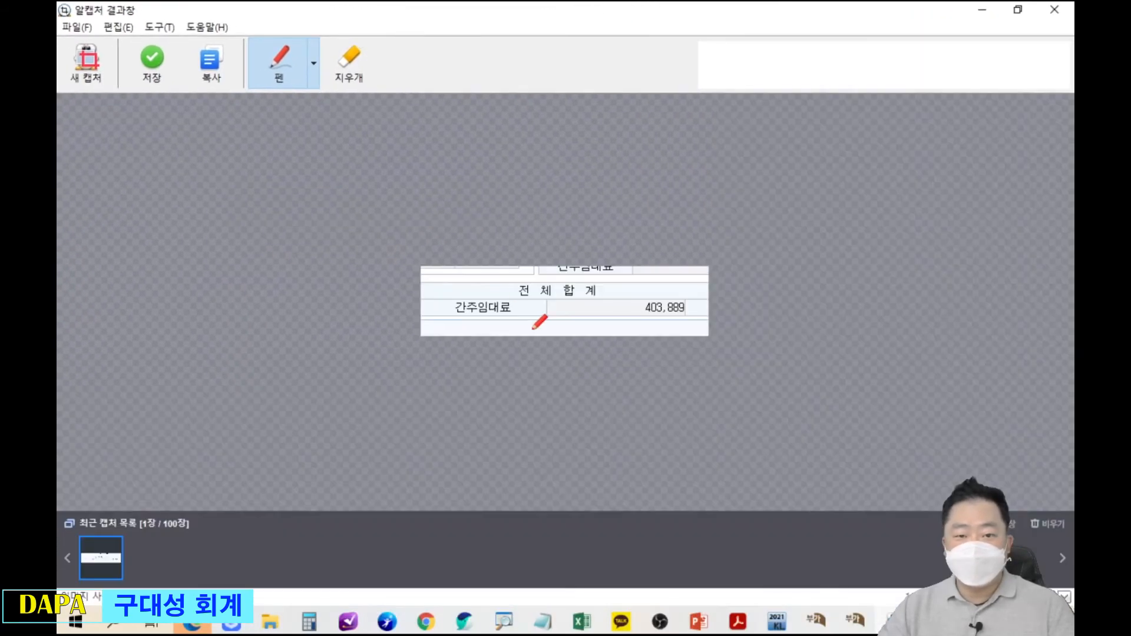
double_click(562, 18)
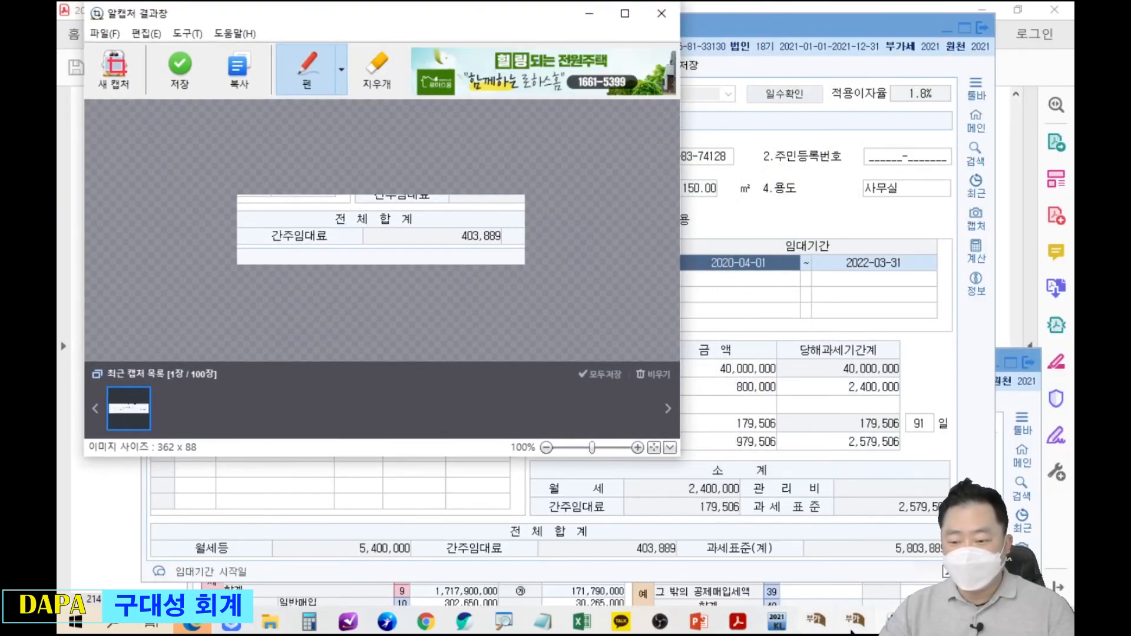
drag(533, 13, 377, 1)
drag(886, 10, 708, 23)
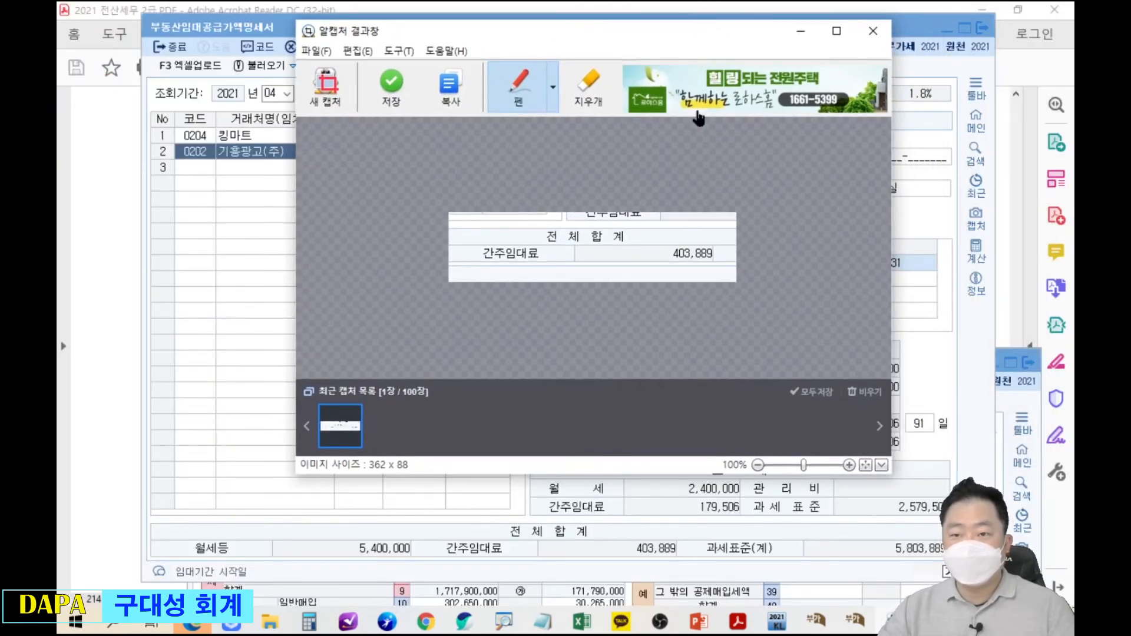
drag(787, 41, 414, 64)
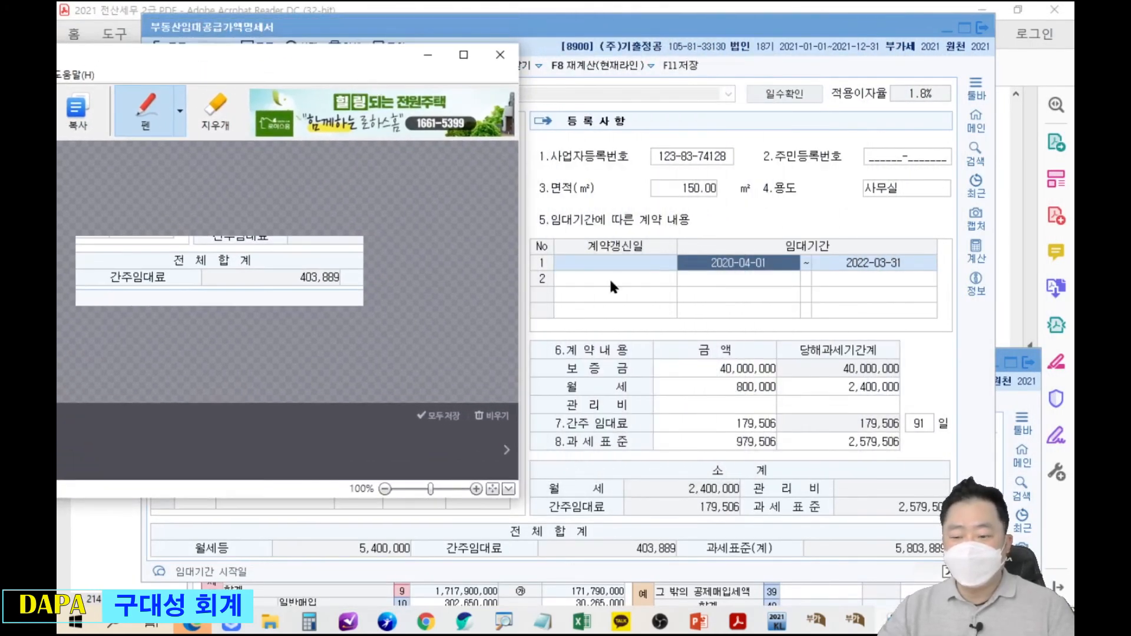
click(851, 629)
drag(747, 377, 972, 99)
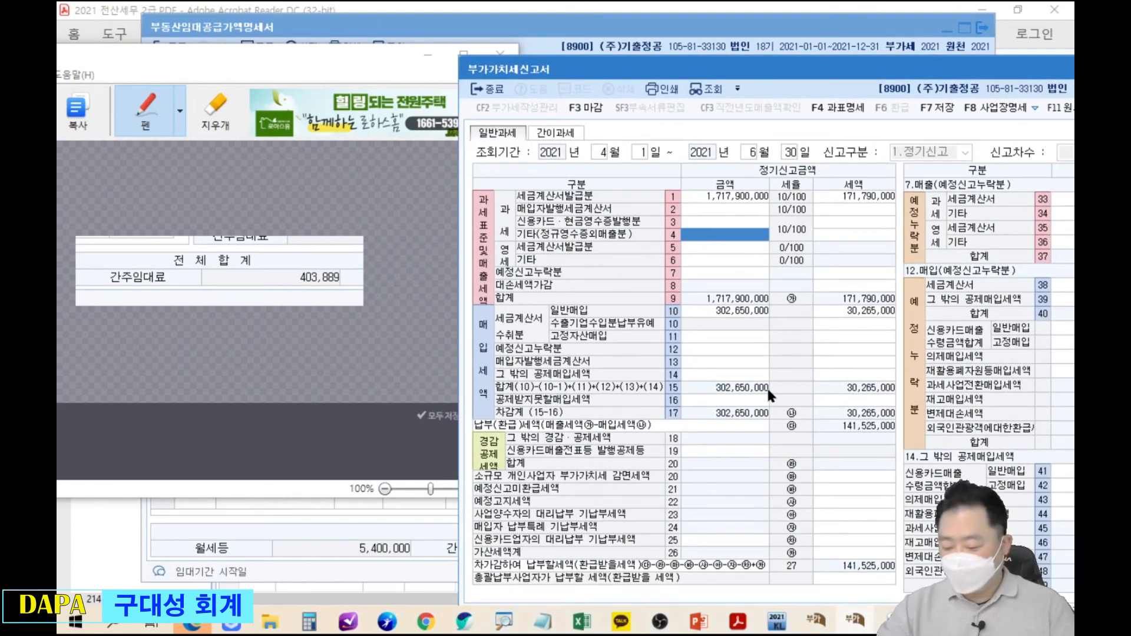
Enter 403,889 as 기타 sales on line 4, giving 40,388 tax, and compare with line 1.
text(403,889)
key(Return)
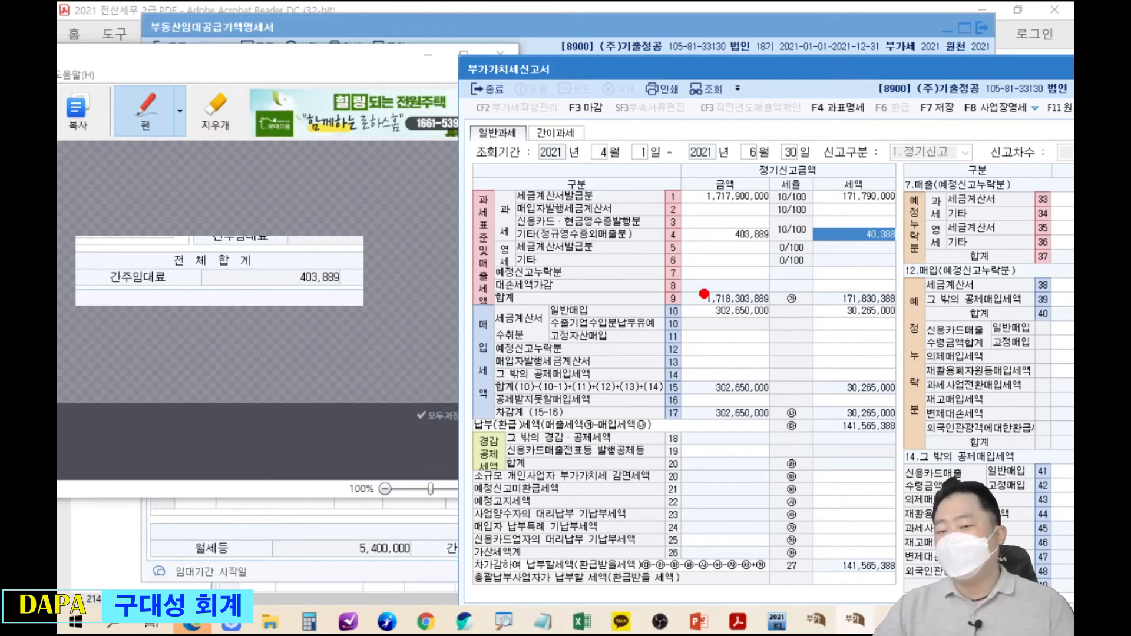
drag(653, 220, 805, 252)
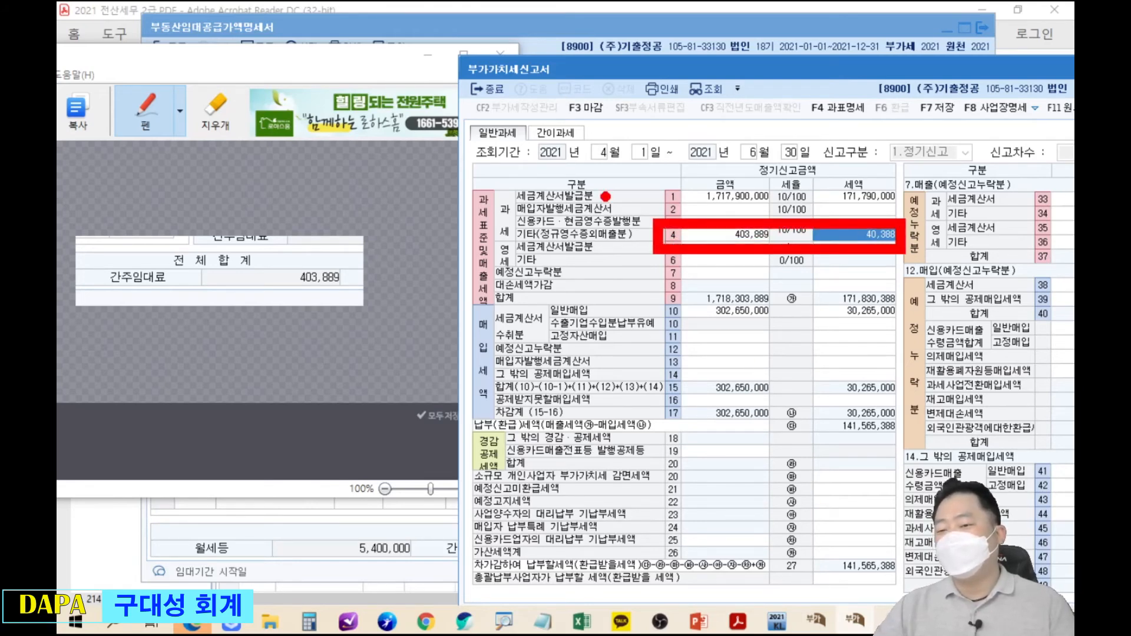
mouse_move(650, 178)
mouse_down()
mouse_move(761, 205)
mouse_move(901, 210)
mouse_up()
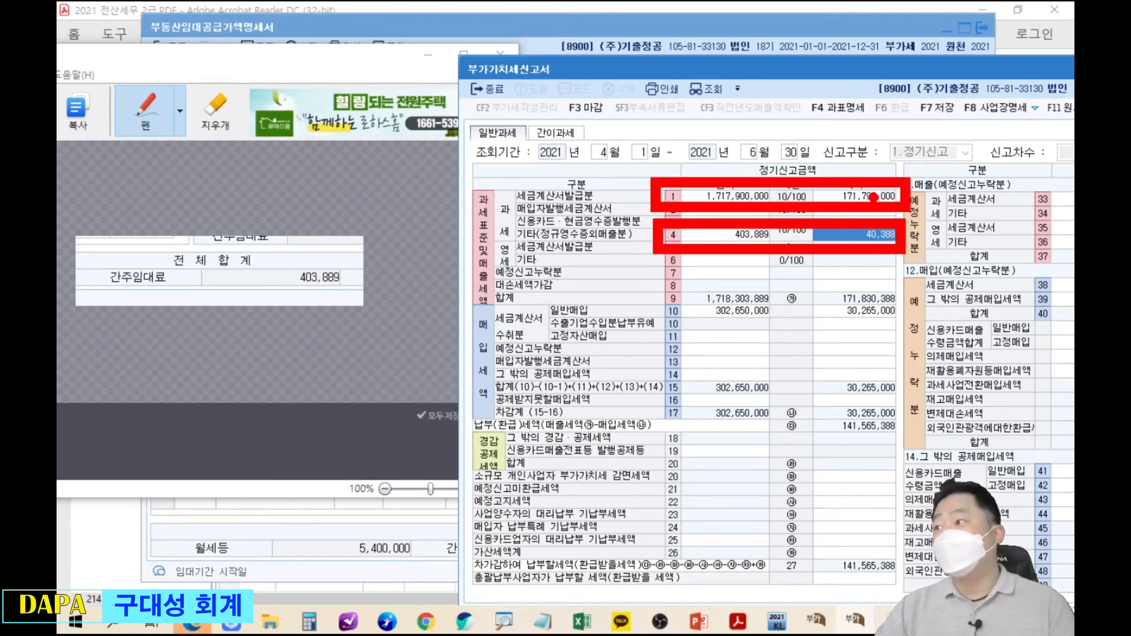
key(Escape)
Link the rental statement's 5,400,000 monthly rent total to line 1 sales.
drag(655, 72, 651, 203)
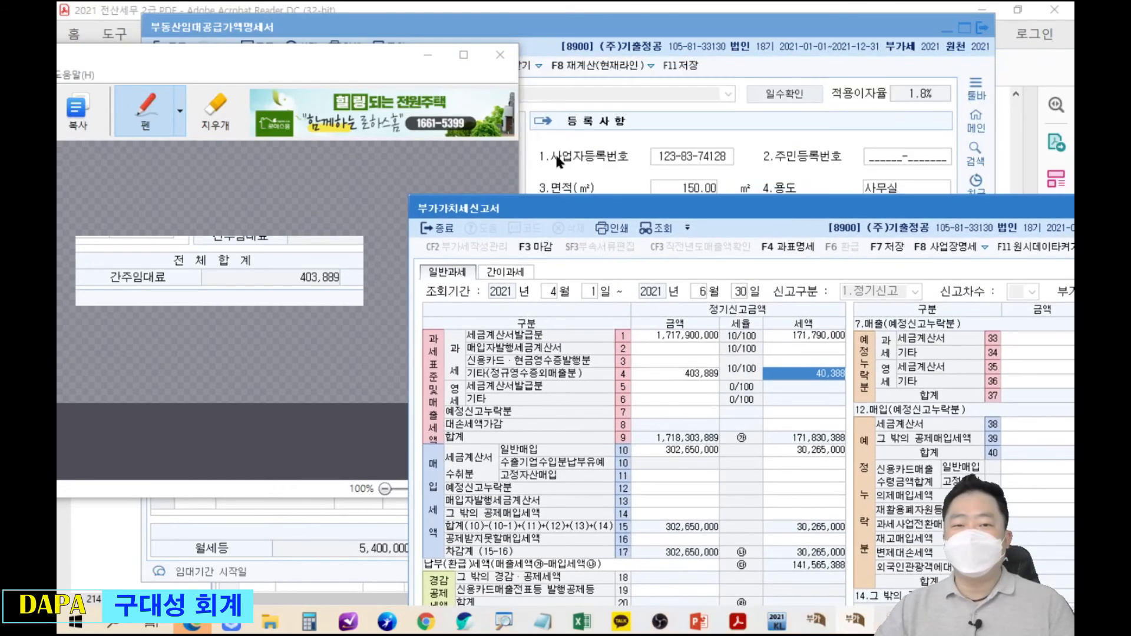
click(118, 7)
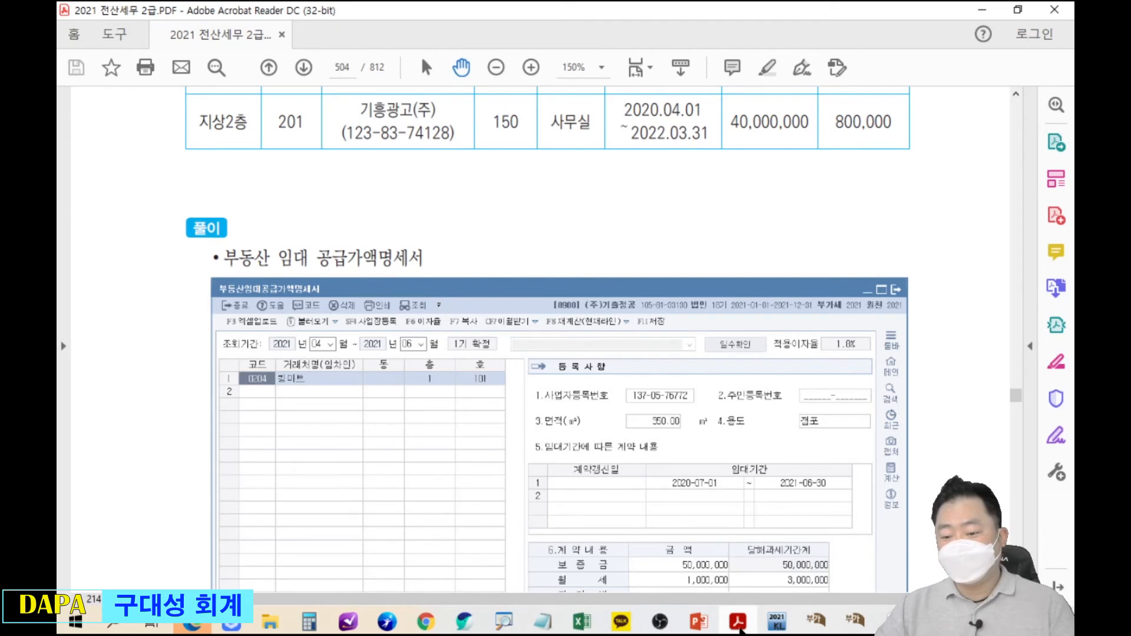
click(816, 626)
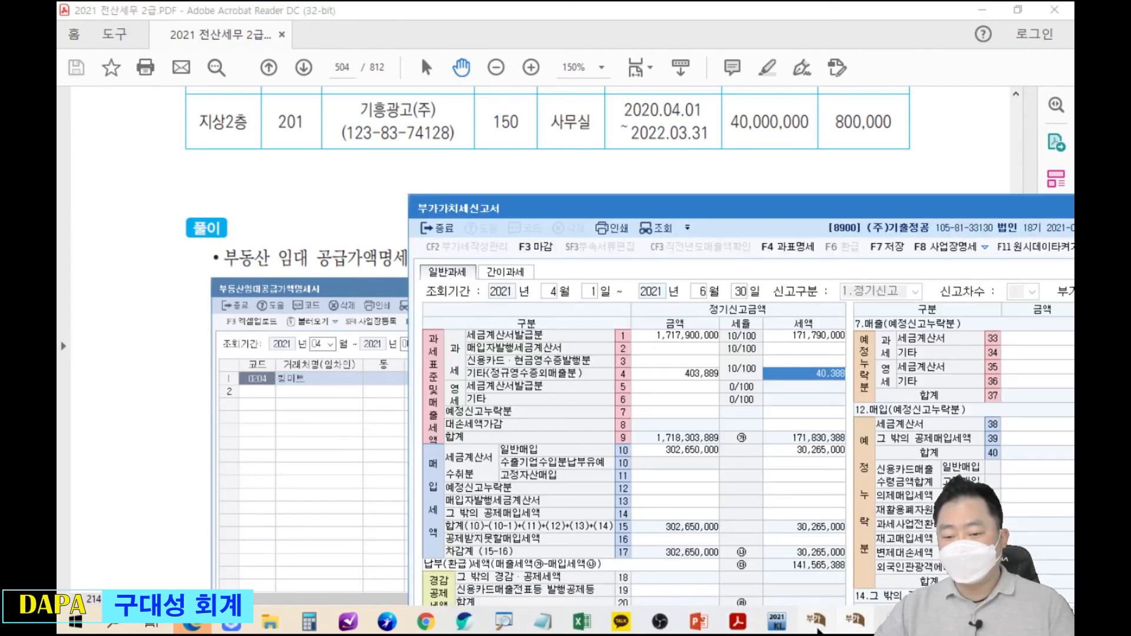
click(854, 621)
click(1017, 215)
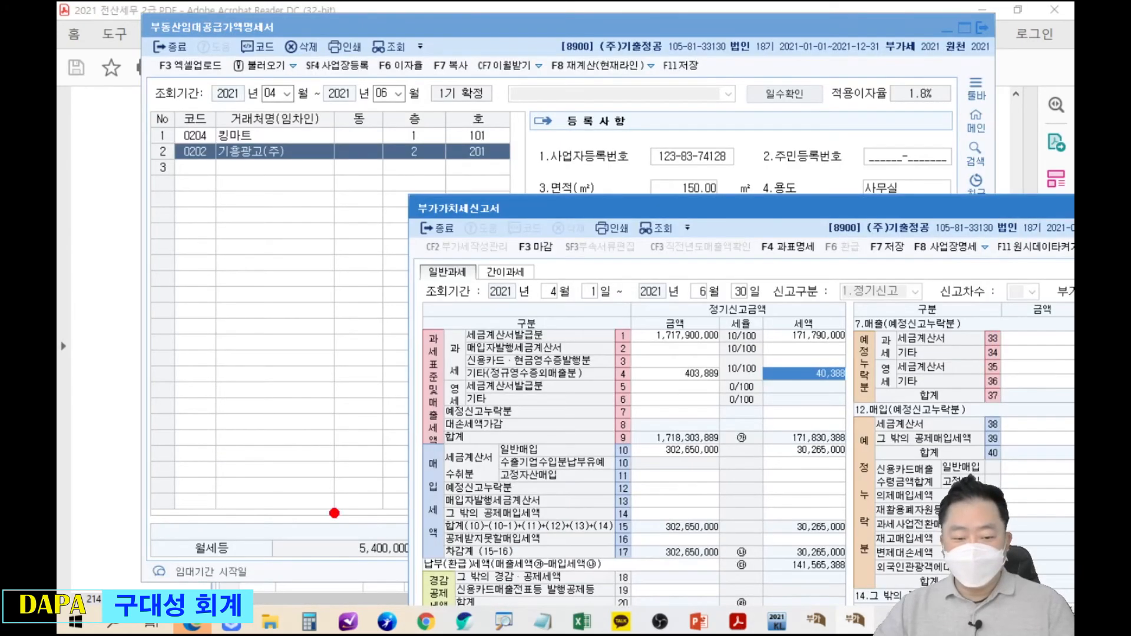
drag(340, 516, 430, 575)
mouse_move(430, 524)
mouse_down()
mouse_move(619, 371)
mouse_move(659, 313)
mouse_move(730, 353)
mouse_move(743, 348)
mouse_up()
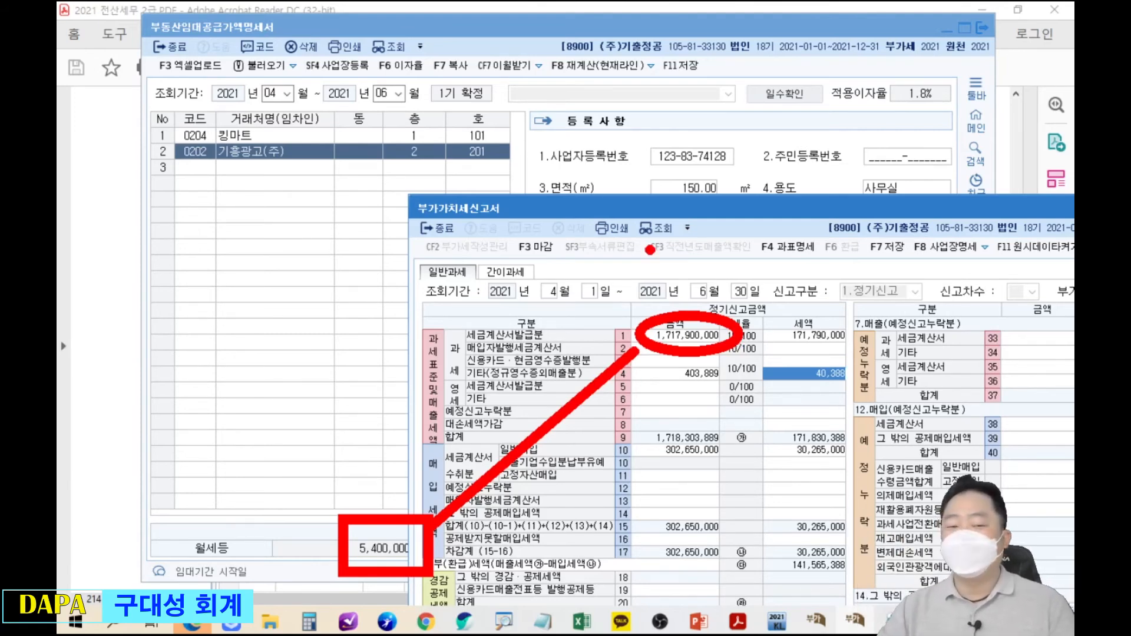
Enter 403,889 as row 31 수입금액제외 in the tax base breakdown.
key(Escape)
drag(783, 207, 698, 140)
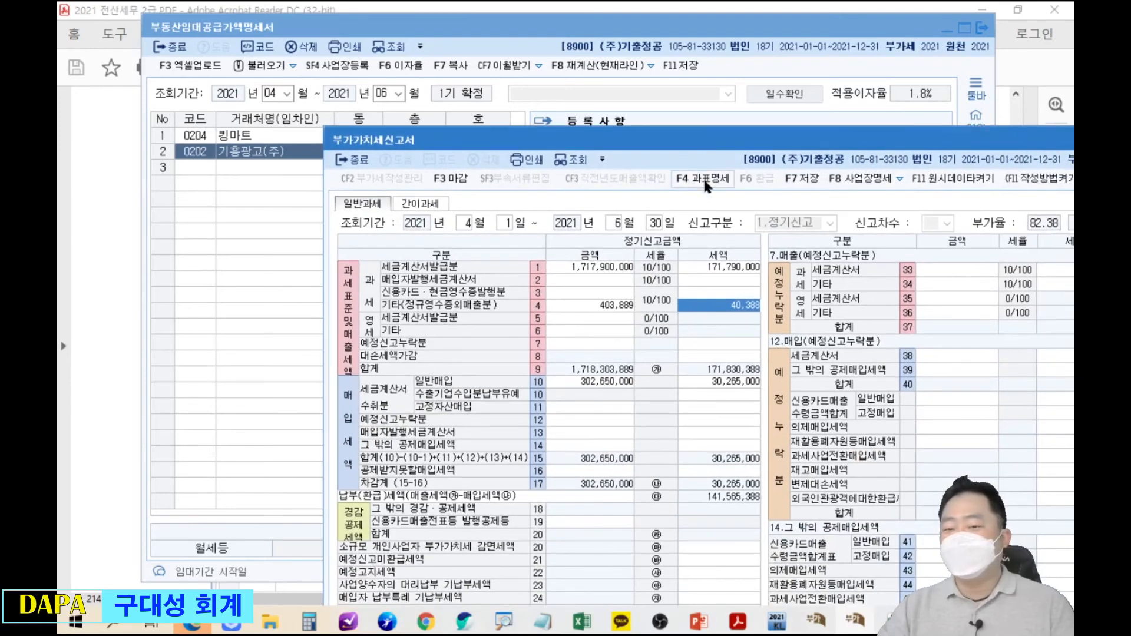
click(706, 186)
drag(860, 193, 507, 175)
click(544, 334)
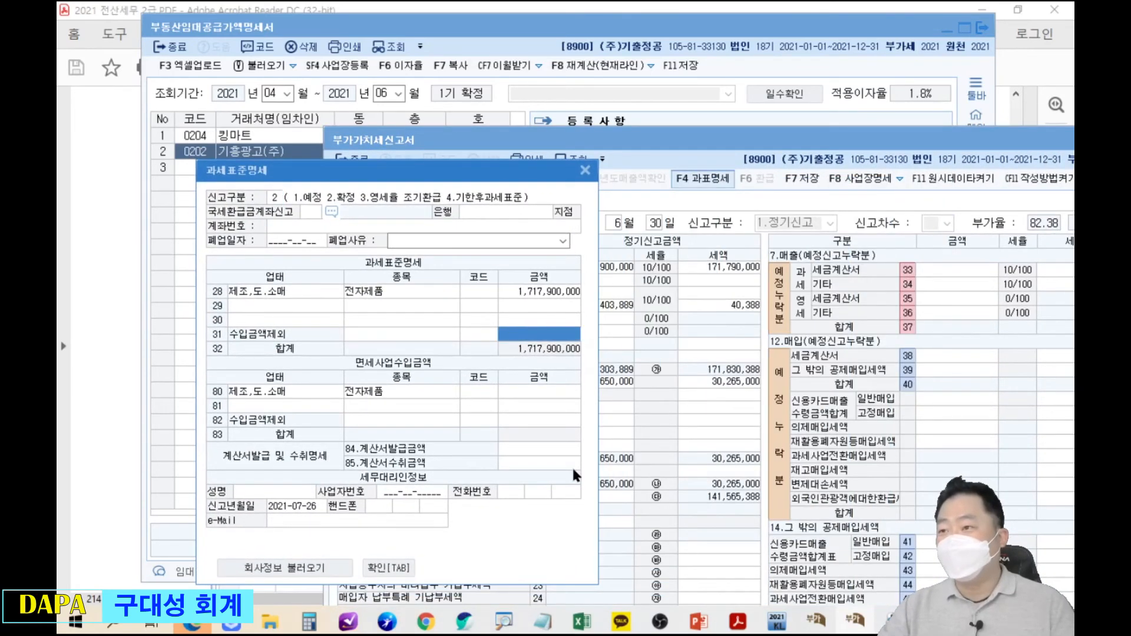
text(403889)
key(Return)
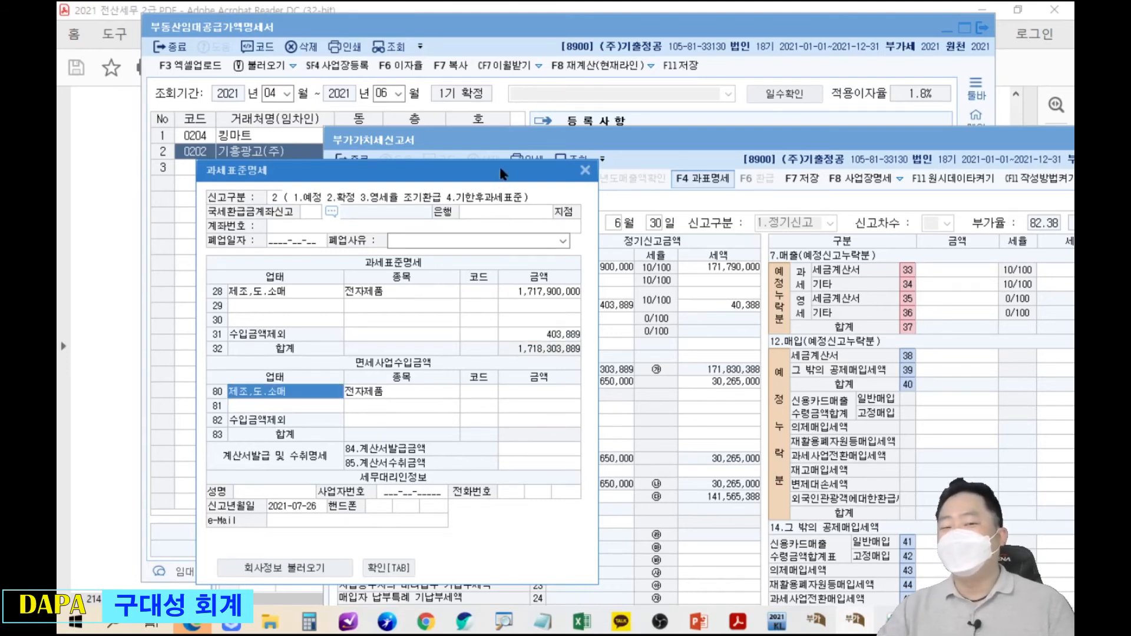
drag(502, 172, 487, 115)
drag(666, 155, 740, 199)
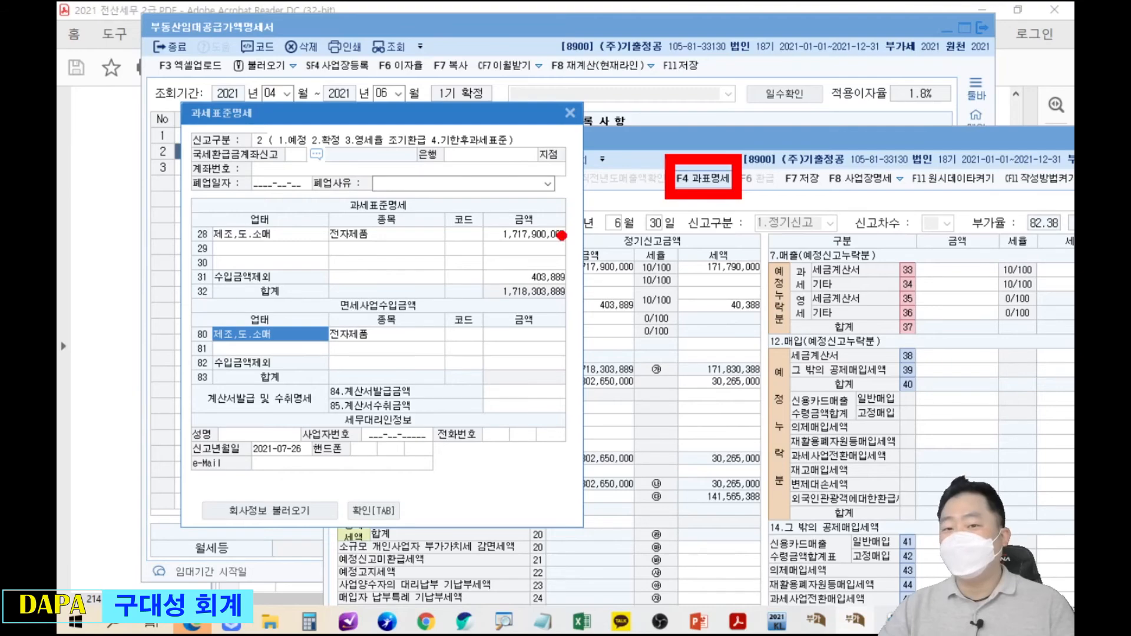
key(Escape)
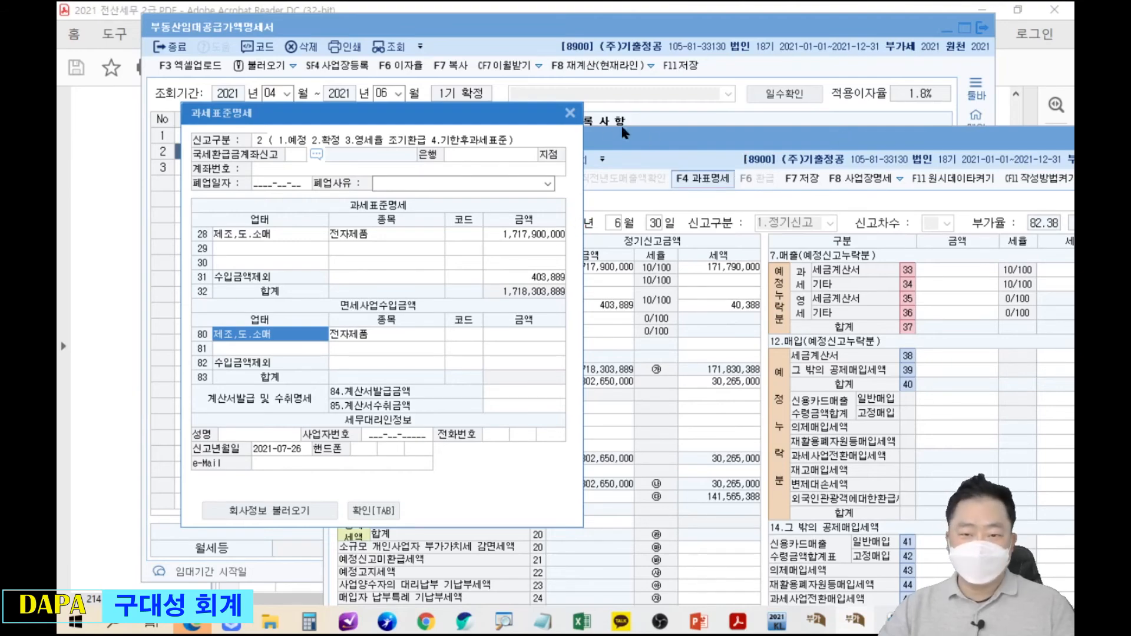
click(570, 112)
drag(635, 140, 389, 141)
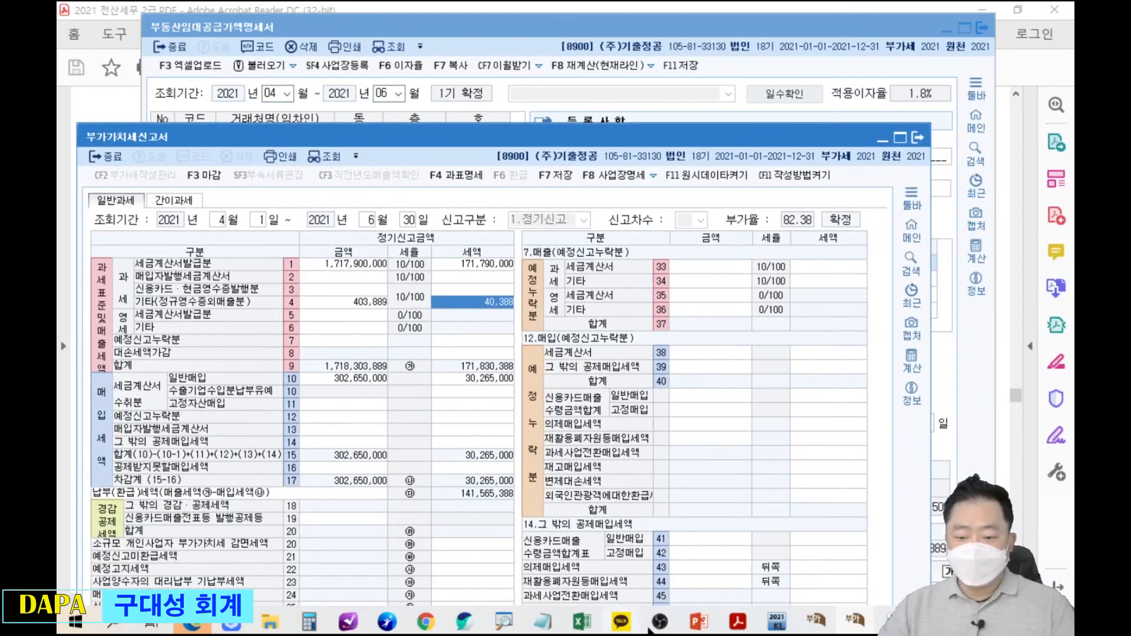
click(696, 627)
mouse_move(275, 299)
mouse_down()
mouse_move(473, 366)
mouse_move(614, 378)
mouse_up()
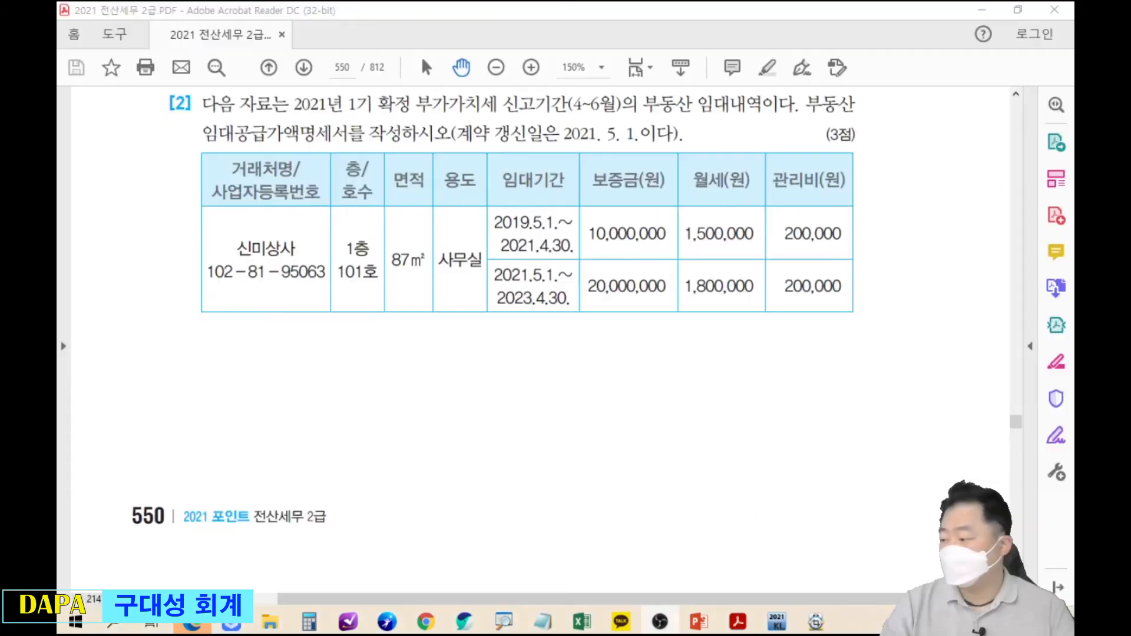
Switch to the textbook PDF and mark its page number 550.
key(alt+Tab)
drag(349, 88, 307, 33)
key(Escape)
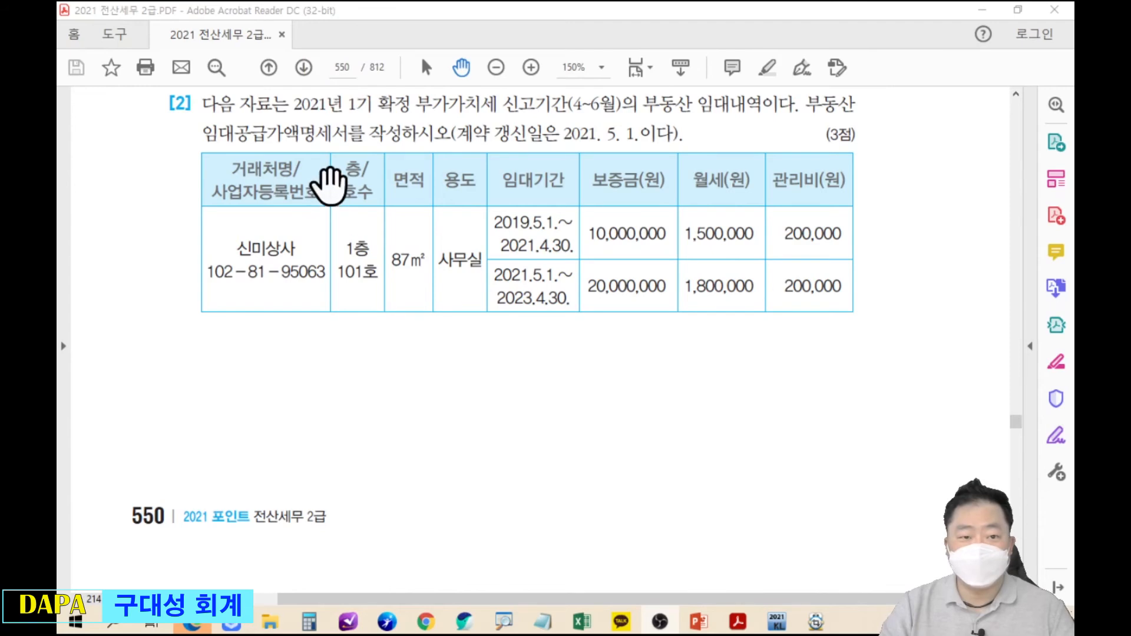
Review problem 550's 신미상사 lease table and underline the 2021. 5. 1. renewal date.
scroll(330, 187, down, 1)
scroll(330, 187, up, 1)
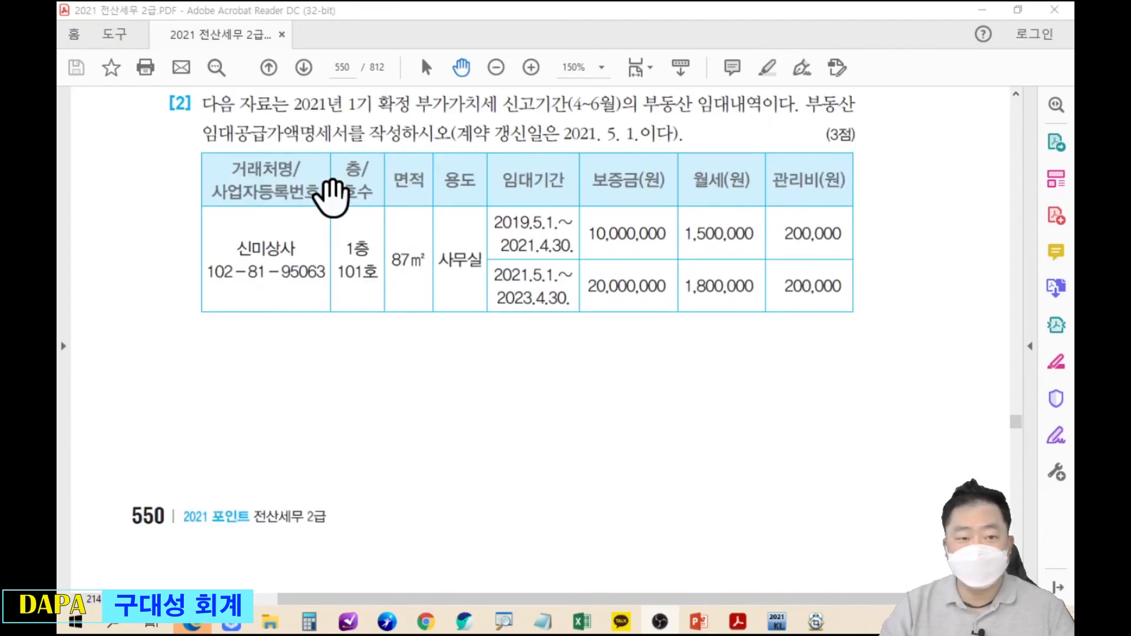
scroll(331, 194, up, 1)
scroll(341, 197, up, 1)
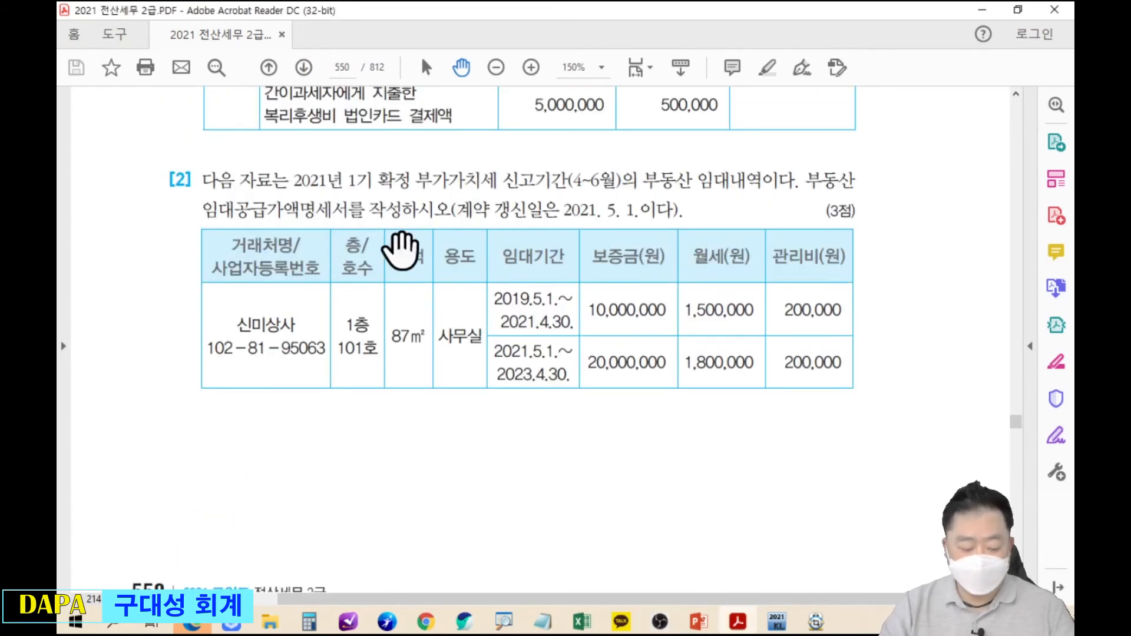
scroll(425, 262, up, 1)
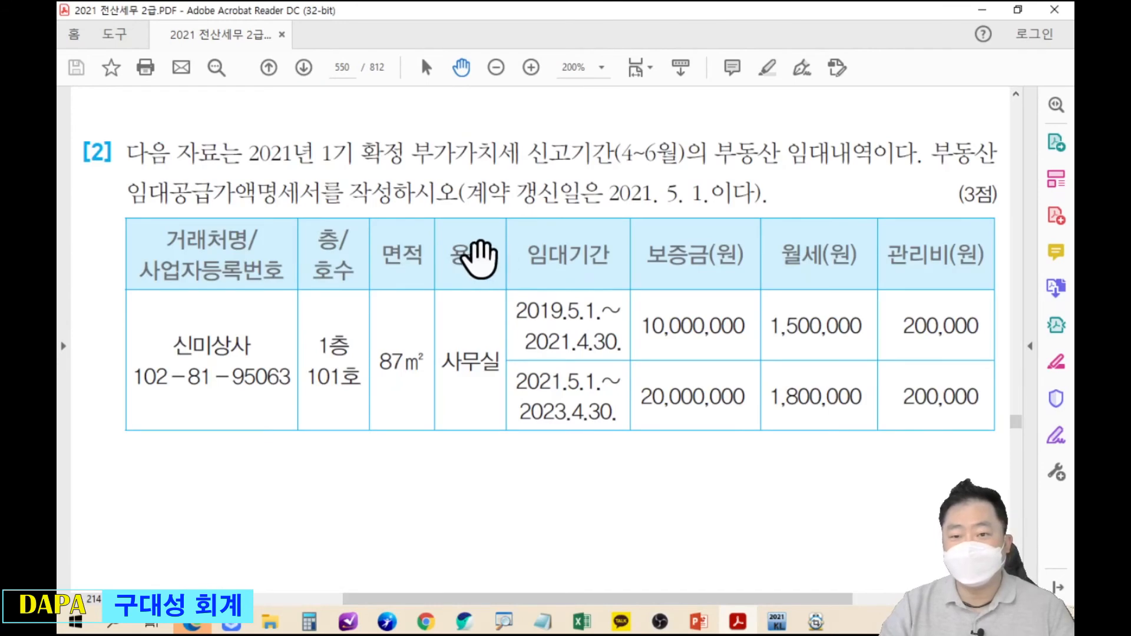
scroll(538, 235, down, 1)
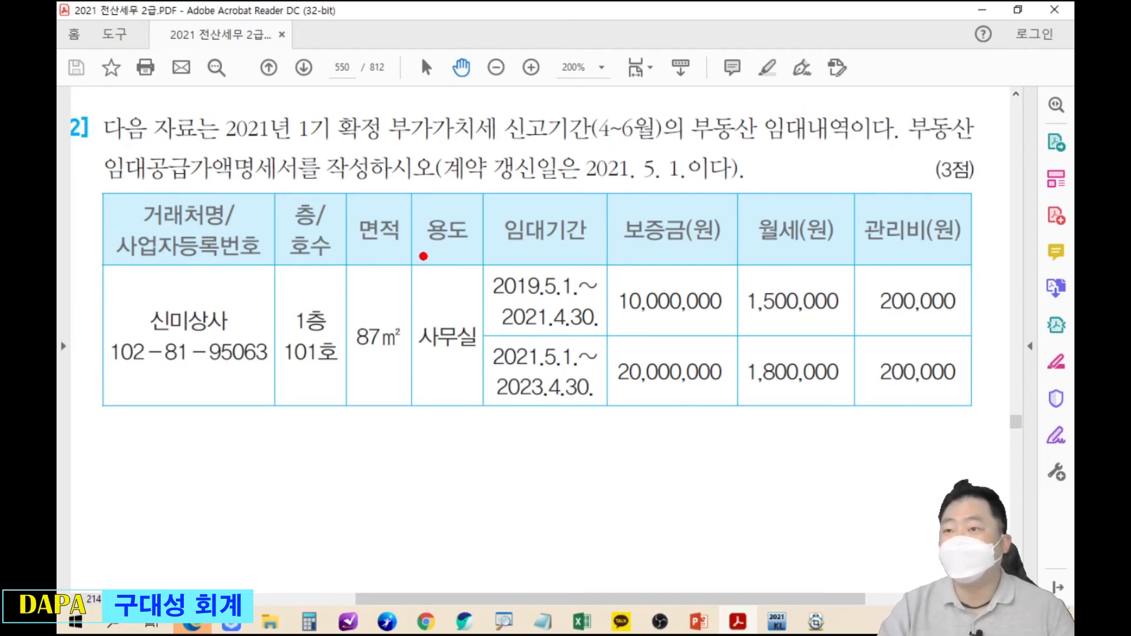
drag(434, 185, 702, 185)
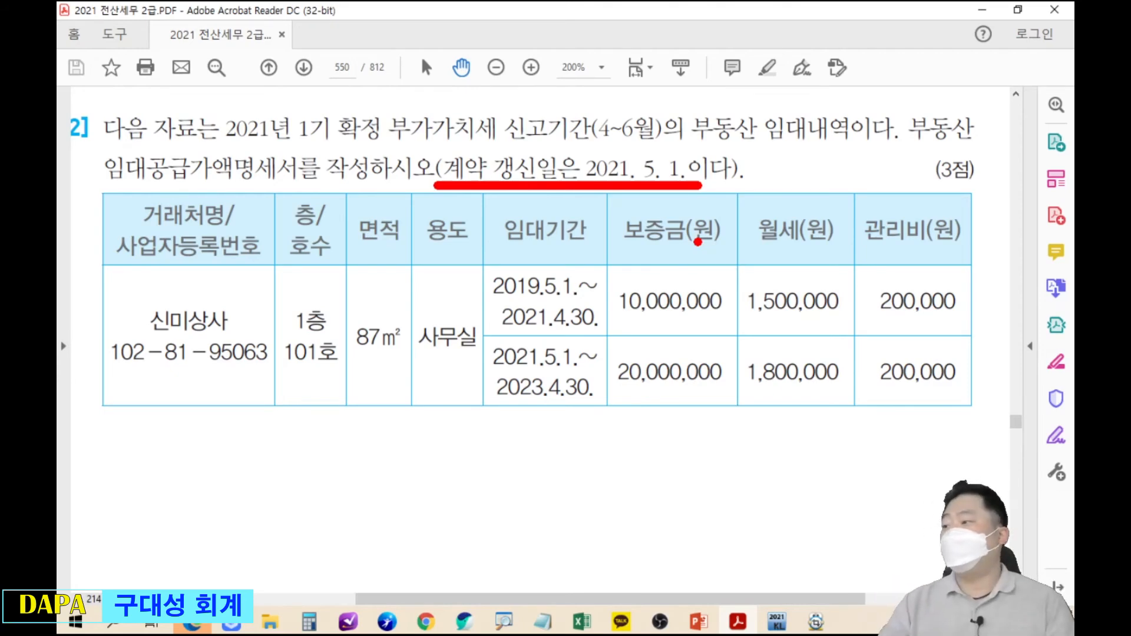
key(Escape)
scroll(600, 324, down, 3)
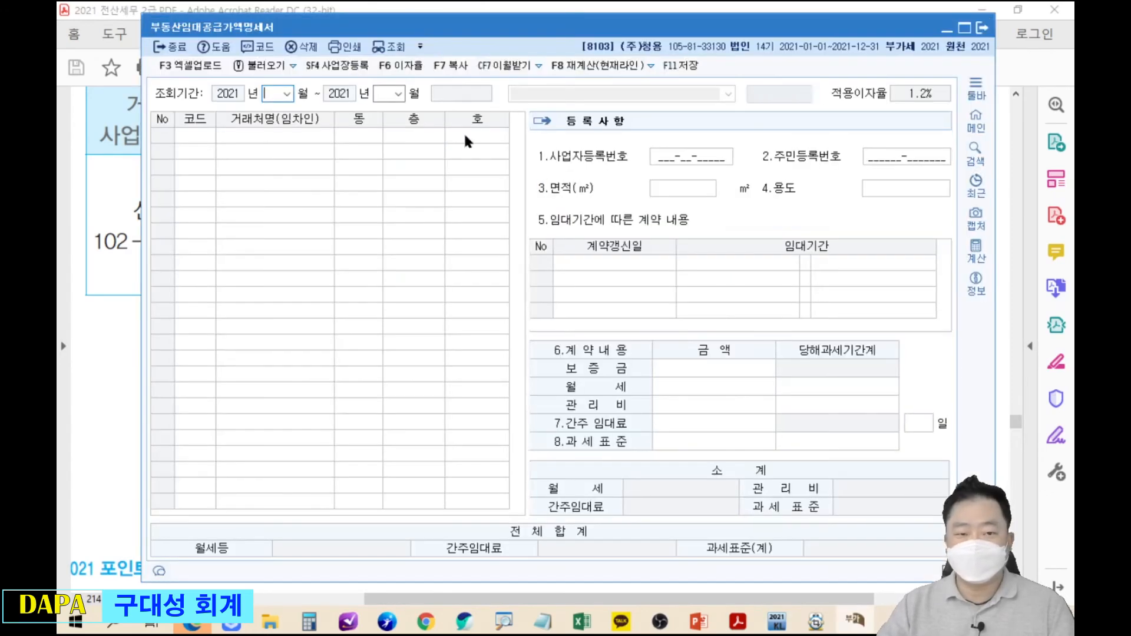
Place company 8103's rental supply-value statement just below the question text.
key(alt+Tab)
drag(499, 39, 475, 307)
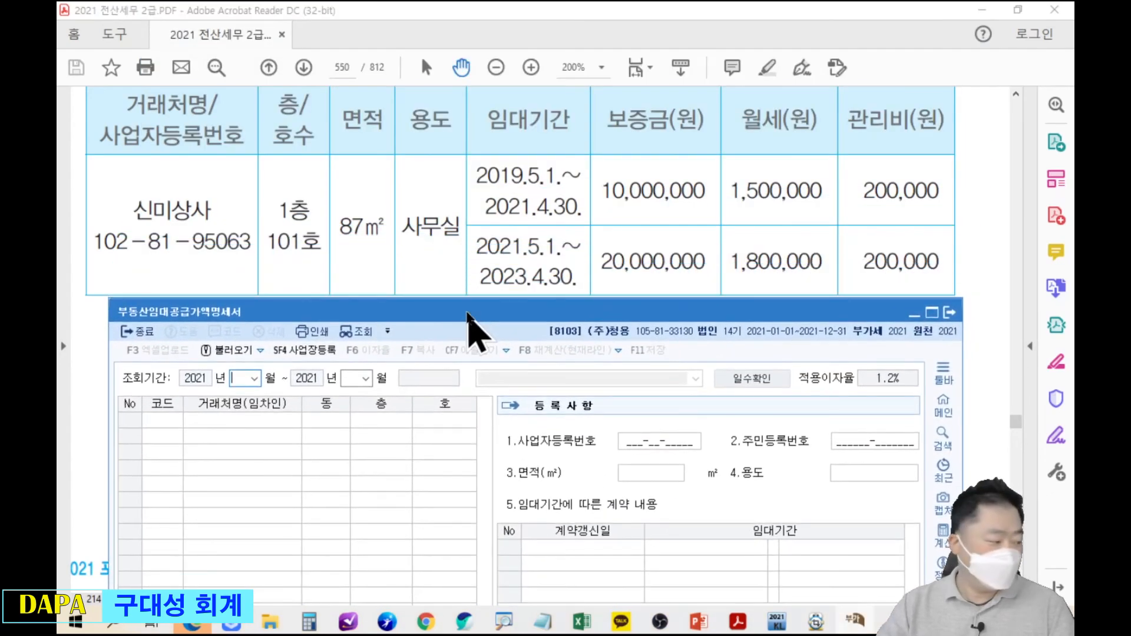
click(496, 247)
drag(497, 247, 497, 278)
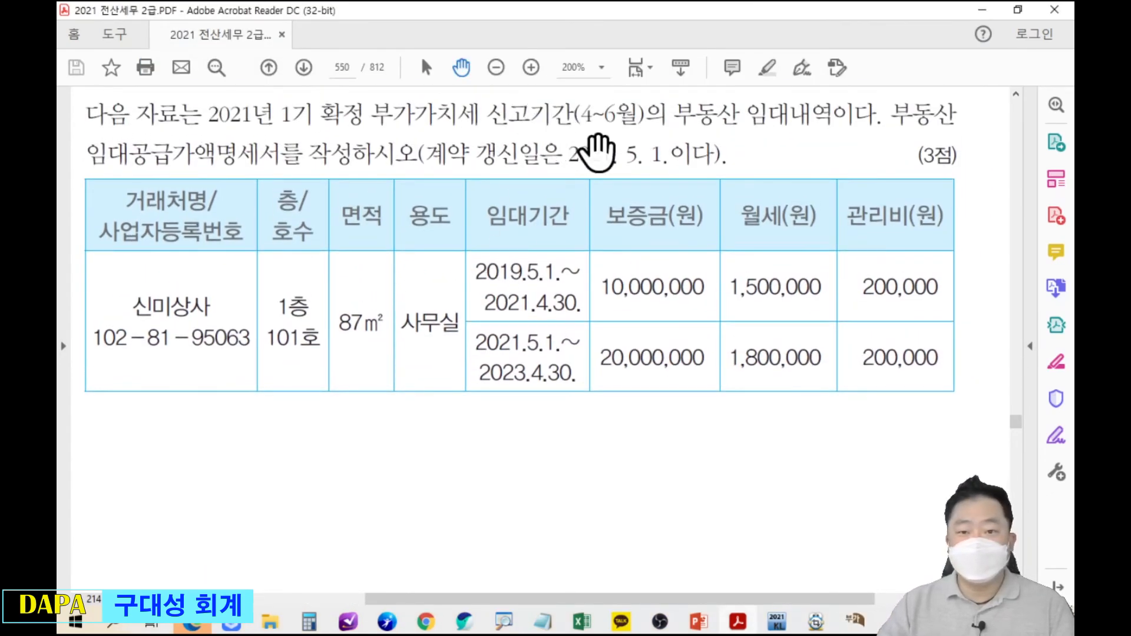
key(alt+Tab)
drag(587, 315, 603, 199)
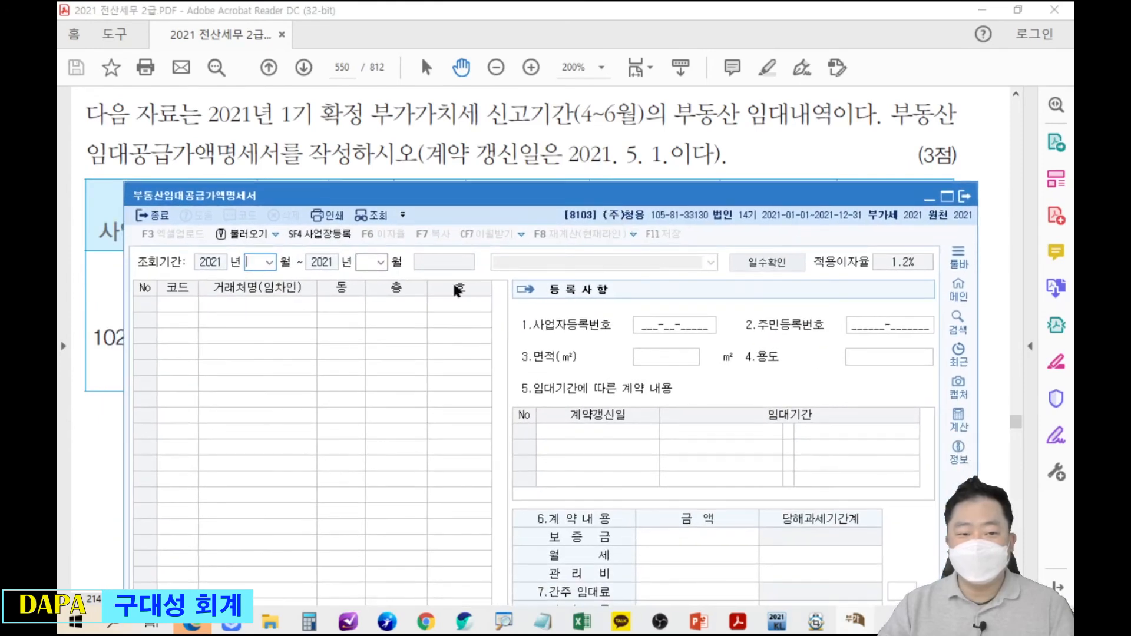
Set the statement's inquiry period to April–June 2021.
text(4)
key(Return)
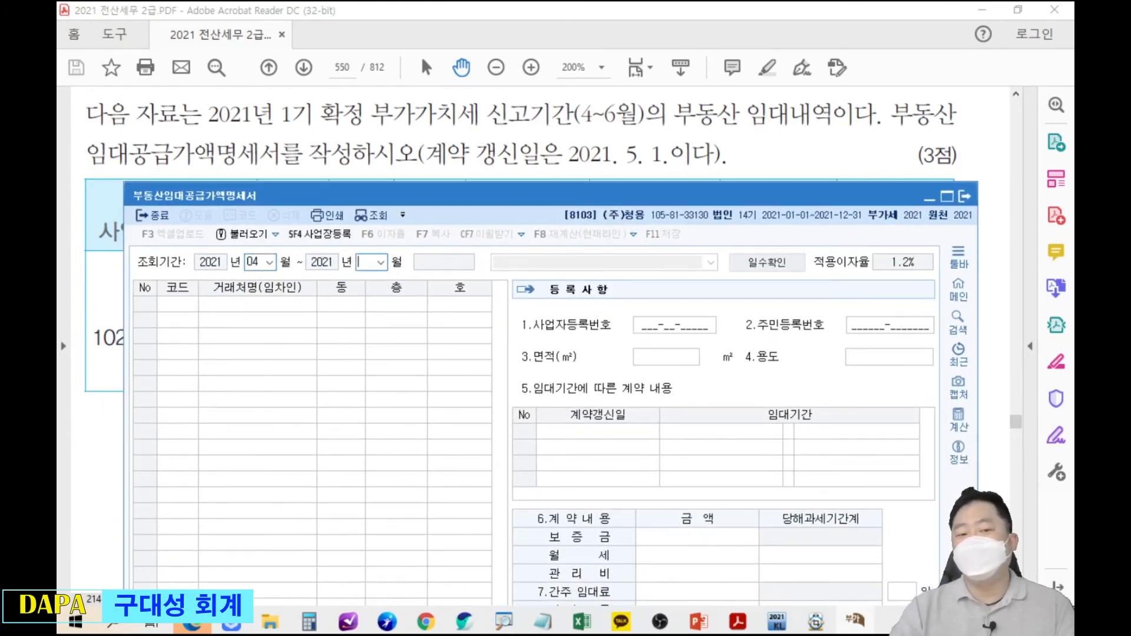
key(Return)
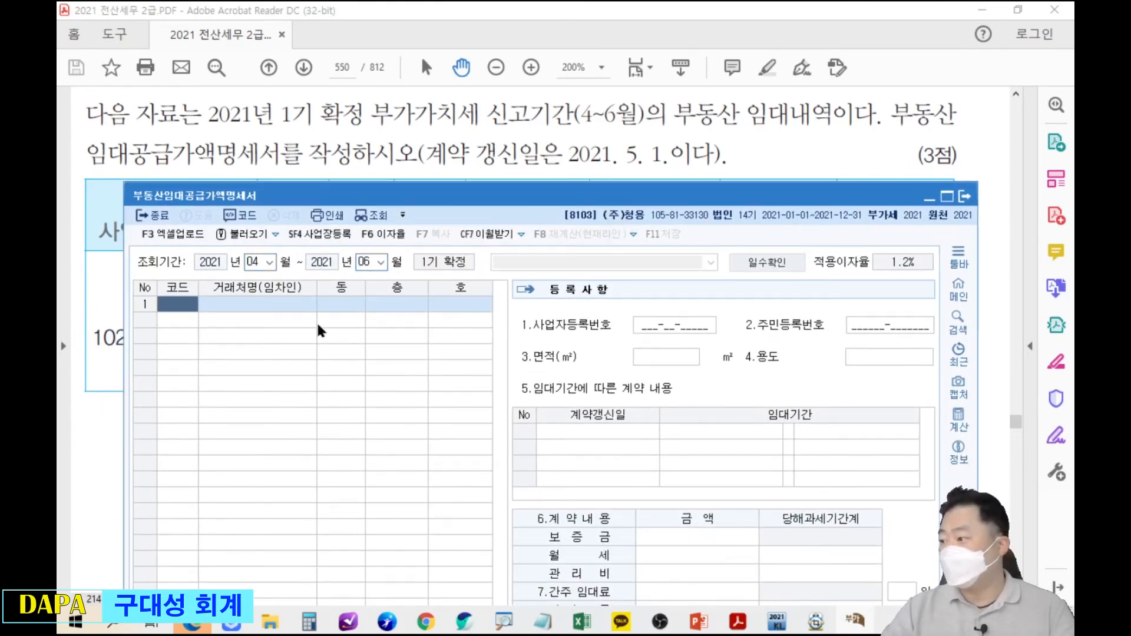
drag(477, 200, 458, 386)
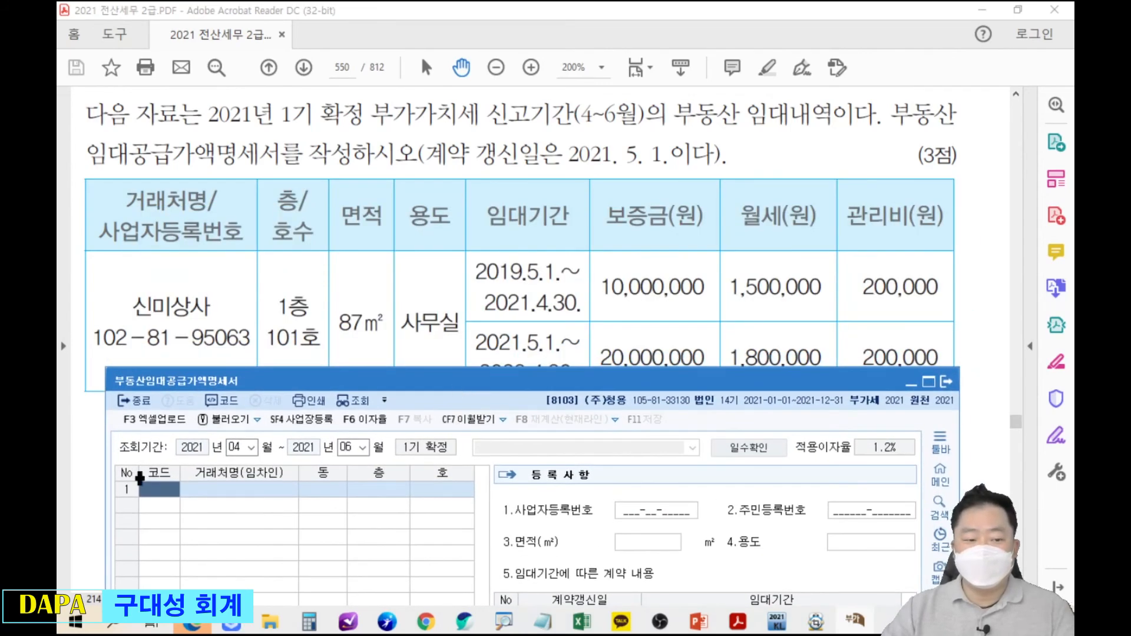
Register 신미상사 in row 1 with floor 1, unit 101, 87 m² area and 사무실 use.
key(F2)
text(신미)
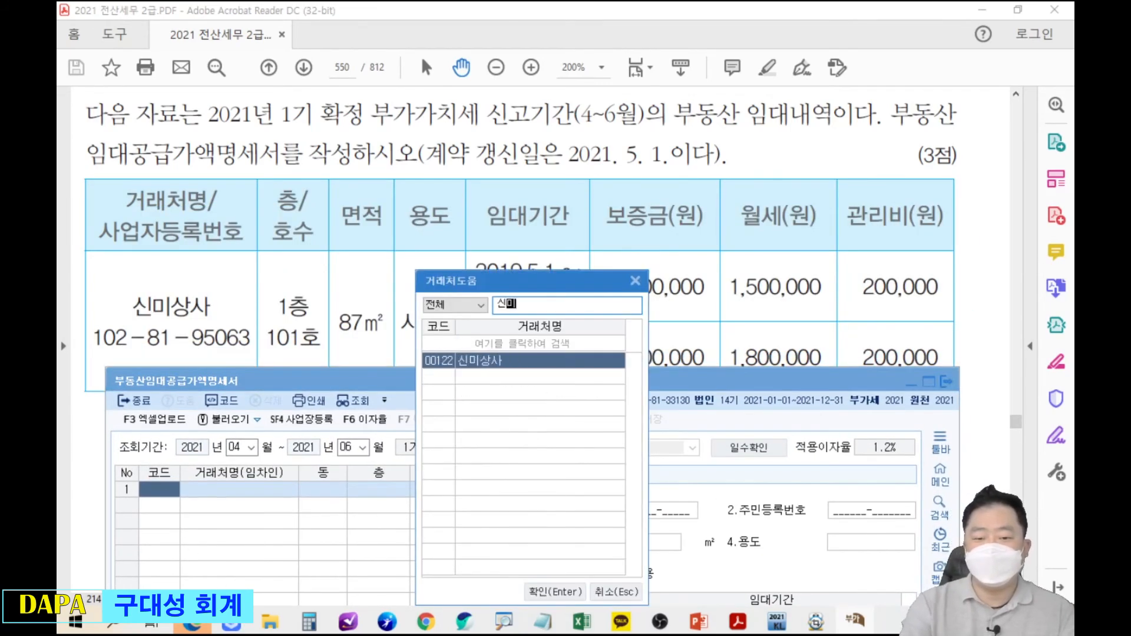
key(Return)
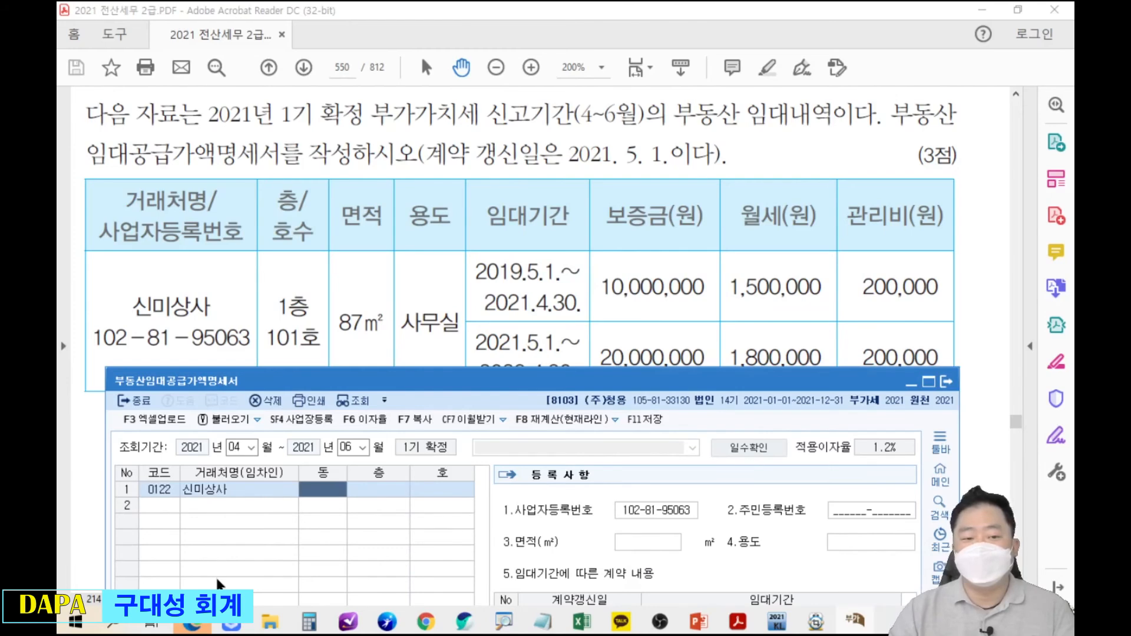
key(Return)
text(1)
key(Return)
text(101)
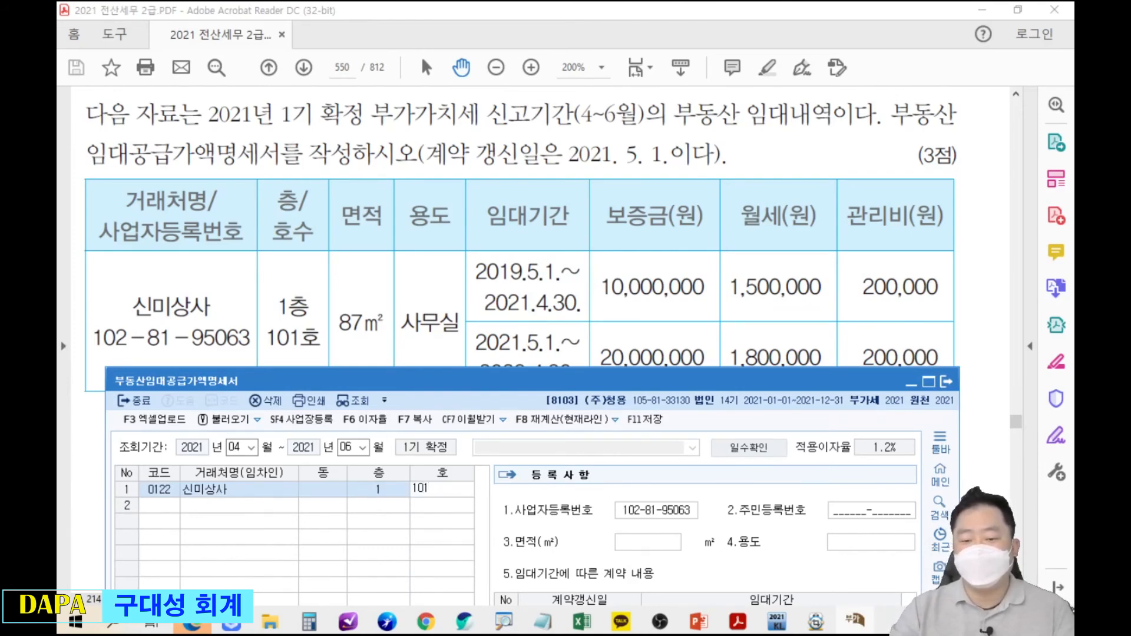
key(Return)
key(Return)
key(Return)
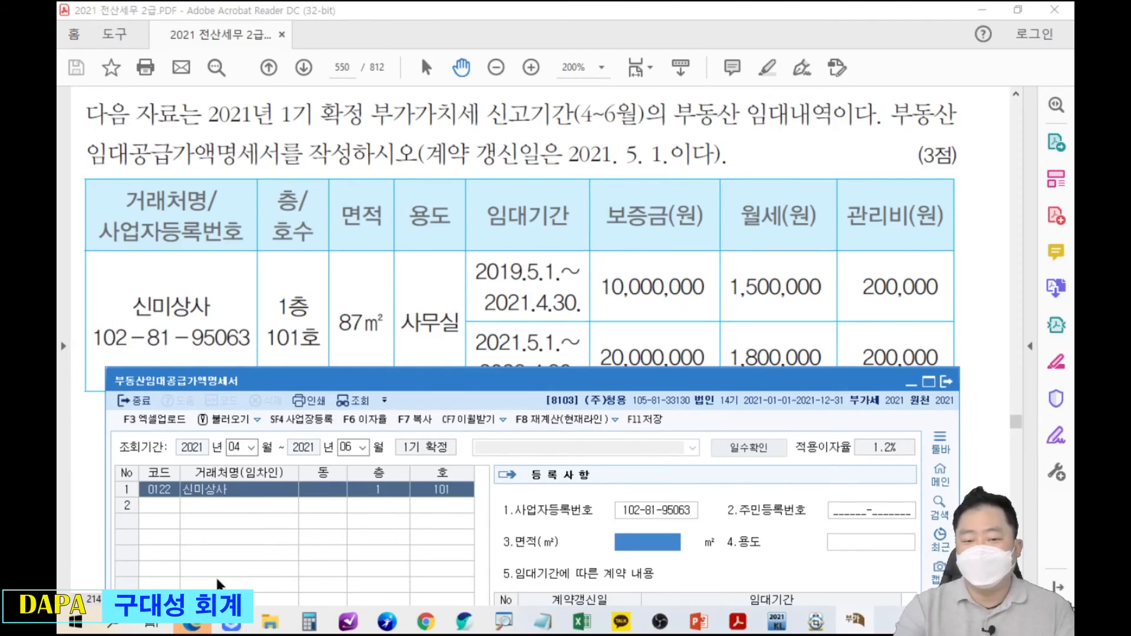
text(87)
key(Return)
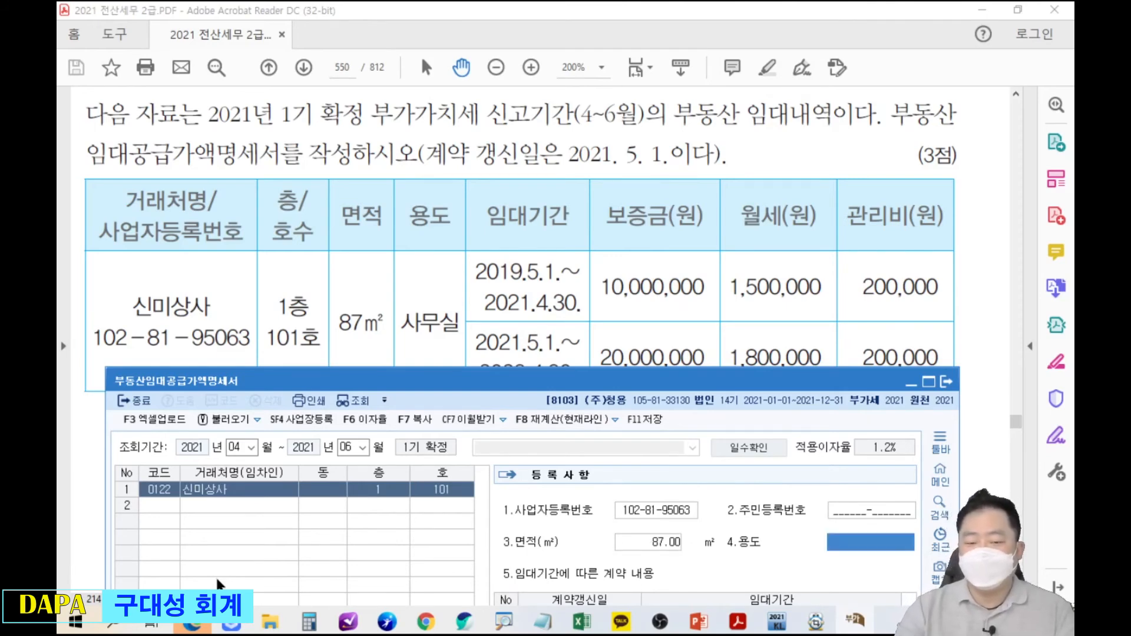
text(사무실)
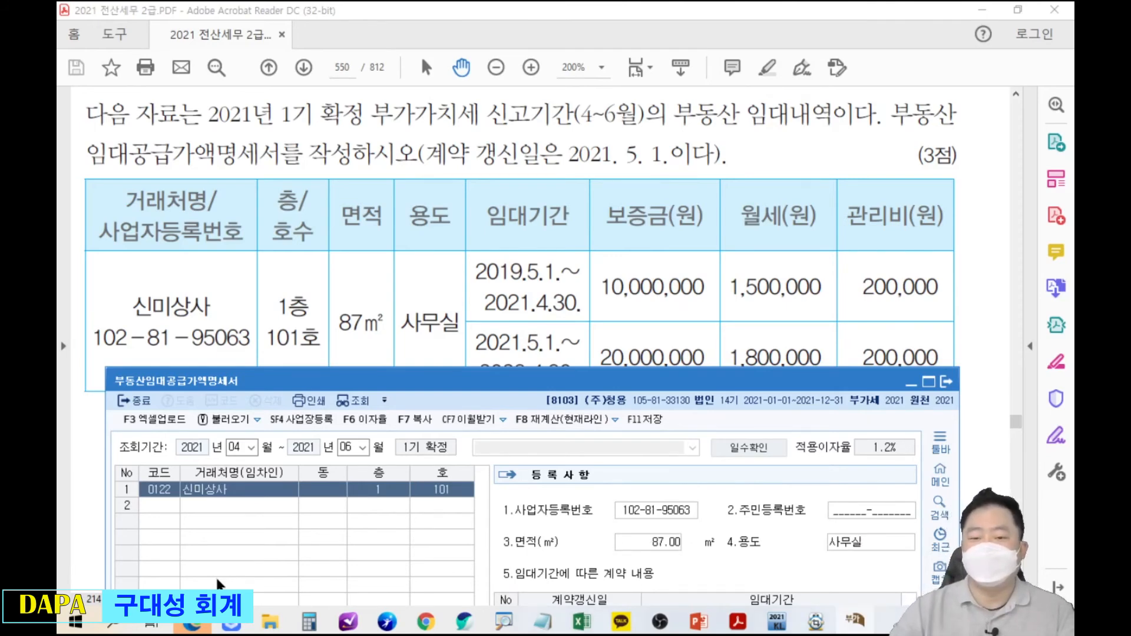
click(530, 361)
drag(530, 361, 518, 260)
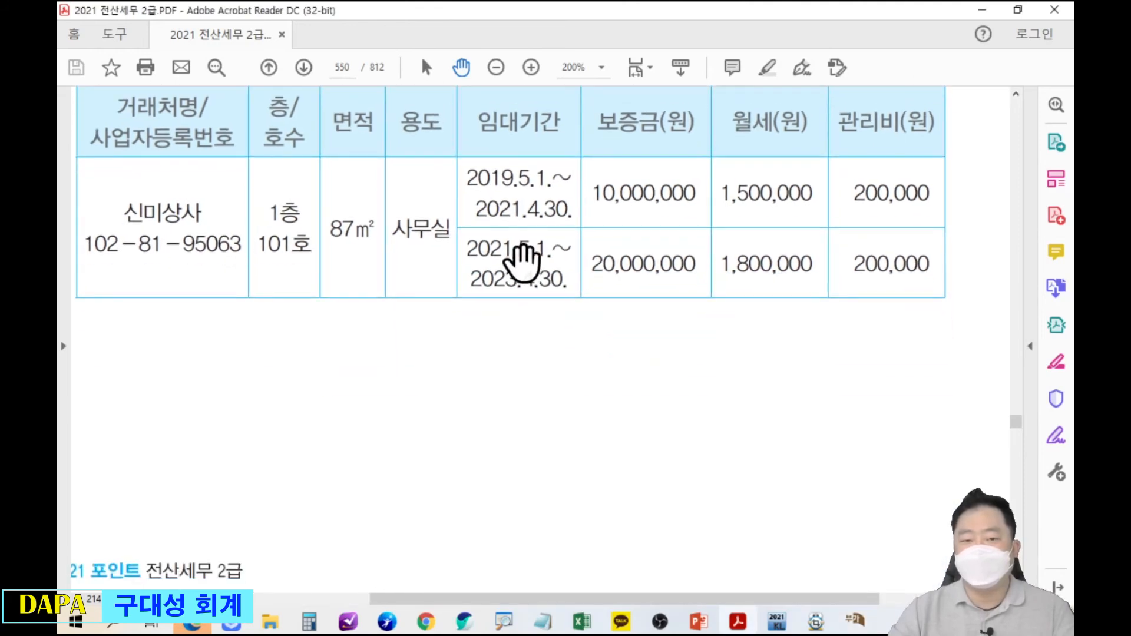
Arrange the PDF's lease periods and amounts side by side with the KcLep statement.
ctrl+scroll(520, 262, down, 1)
scroll(548, 328, down, 2)
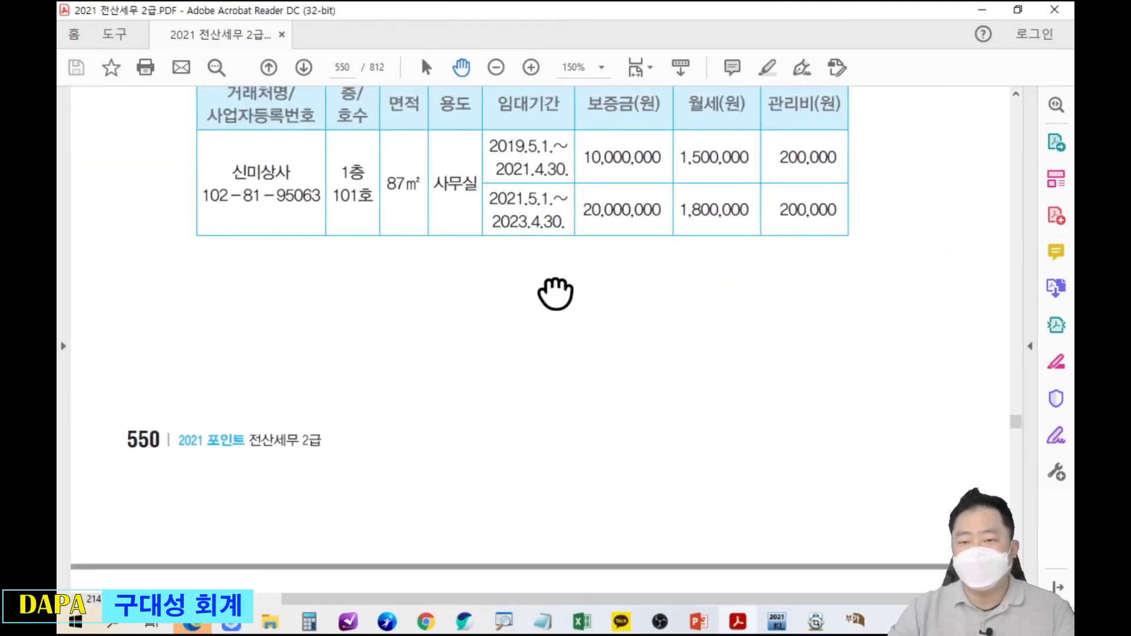
key(alt+Tab)
drag(646, 383, 164, 38)
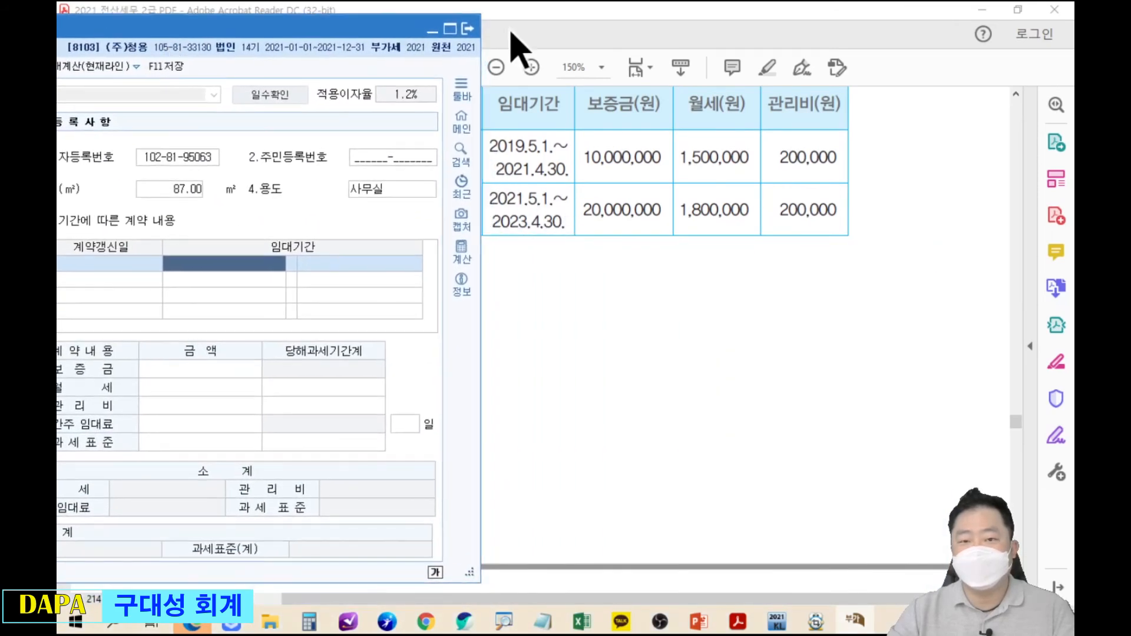
double_click(580, 10)
drag(578, 9, 788, 30)
drag(229, 35, 505, 28)
mouse_move(775, 19)
mouse_down()
mouse_move(792, 29)
mouse_move(772, 33)
mouse_up()
click(229, 41)
mouse_move(343, 33)
mouse_down()
mouse_move(330, 41)
mouse_move(323, 26)
mouse_up()
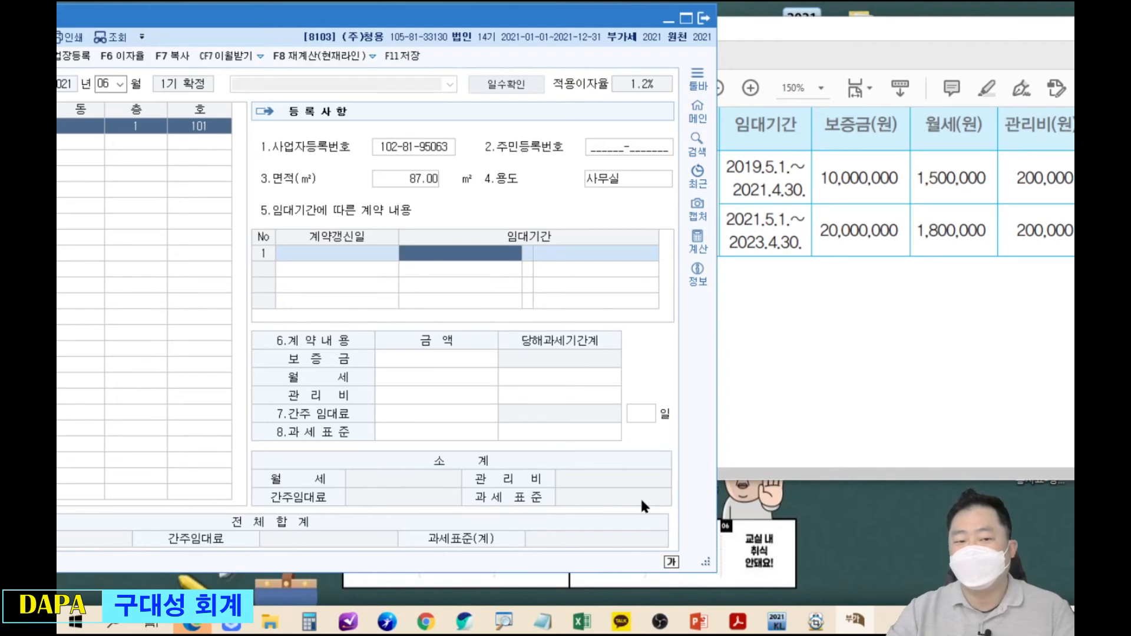
Enter the first lease period 2019-05-01 to 2021-04-30.
text(20190050)
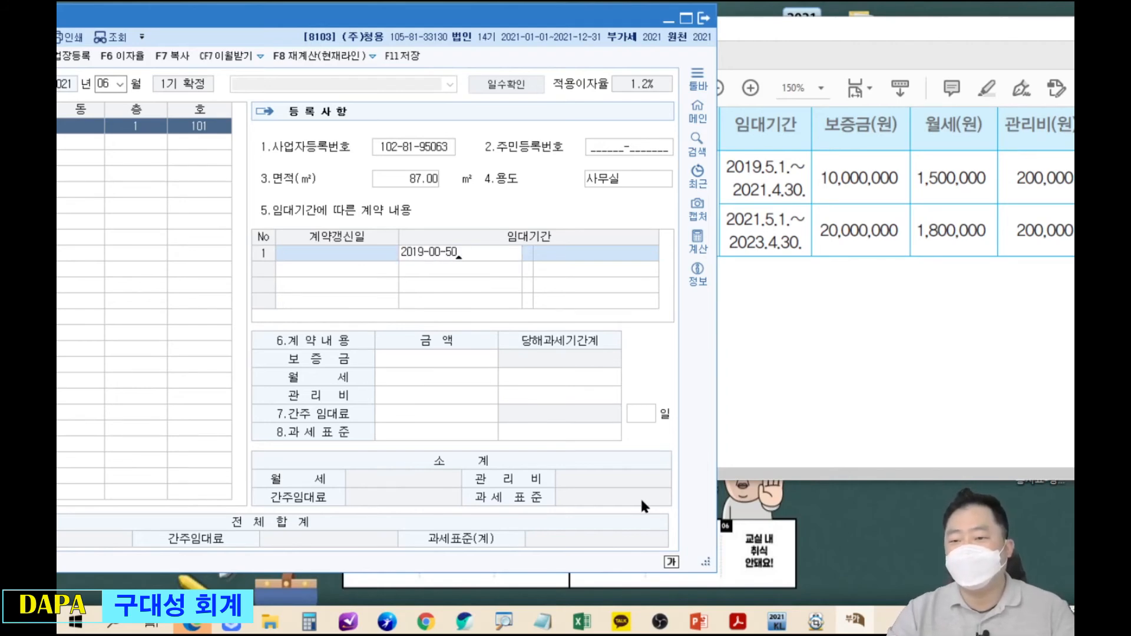
key(Return)
text(2019-05-01)
key(Return)
text(2021-04-30)
key(Return)
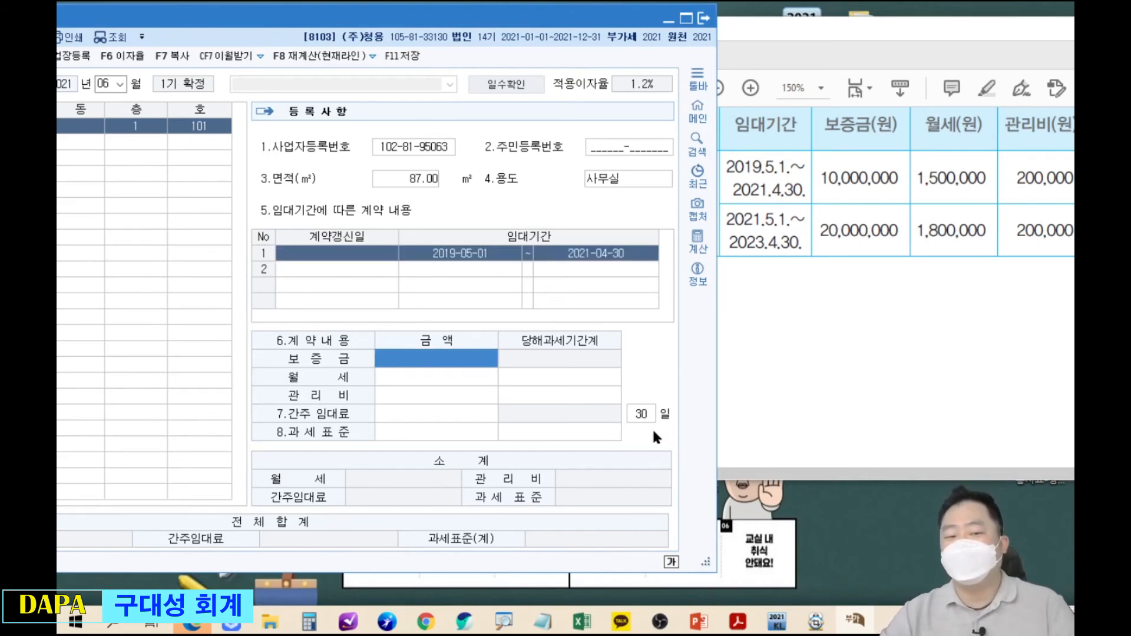
Enter 10,000,000 deposit, 1,500,000 monthly rent and 200,000 management fee for that lease.
text(10000000)
key(Return)
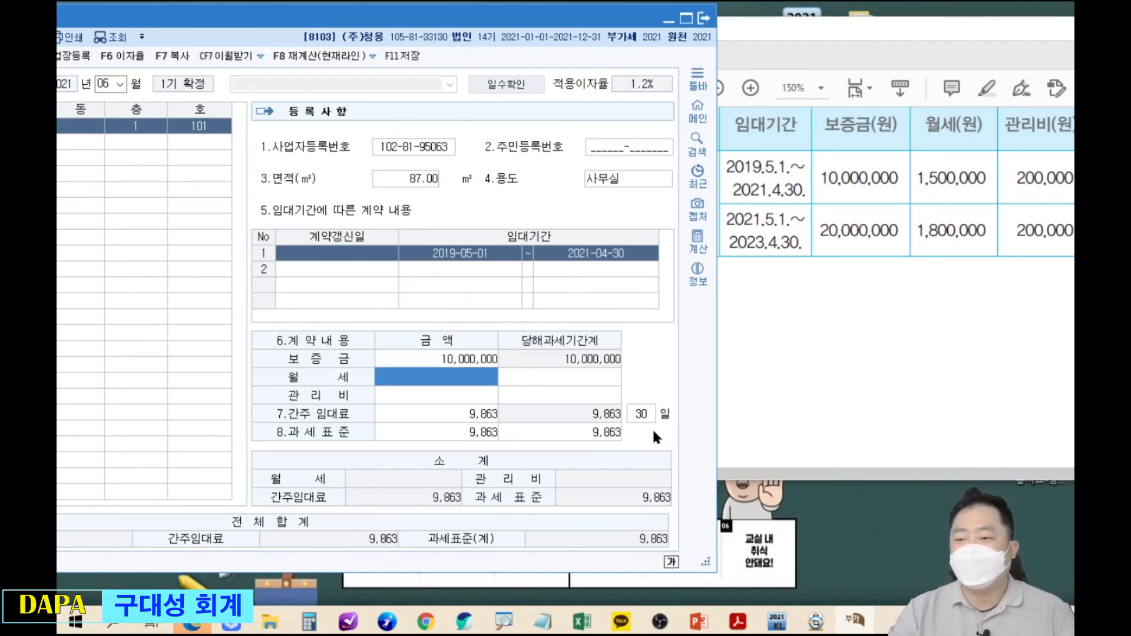
text(1500000)
key(Return)
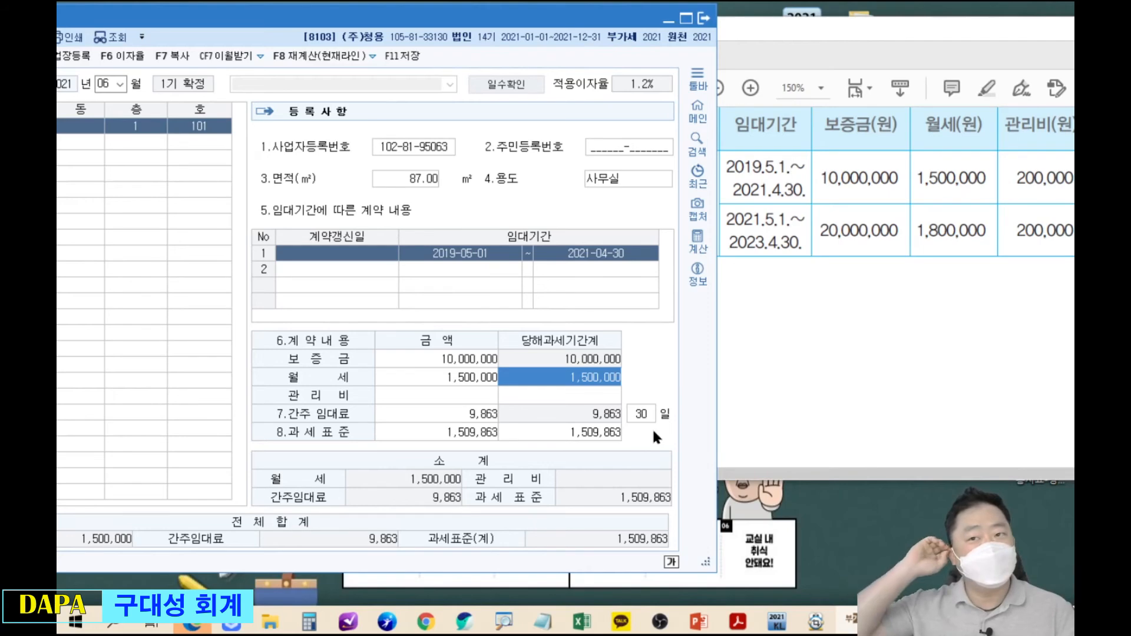
key(Return)
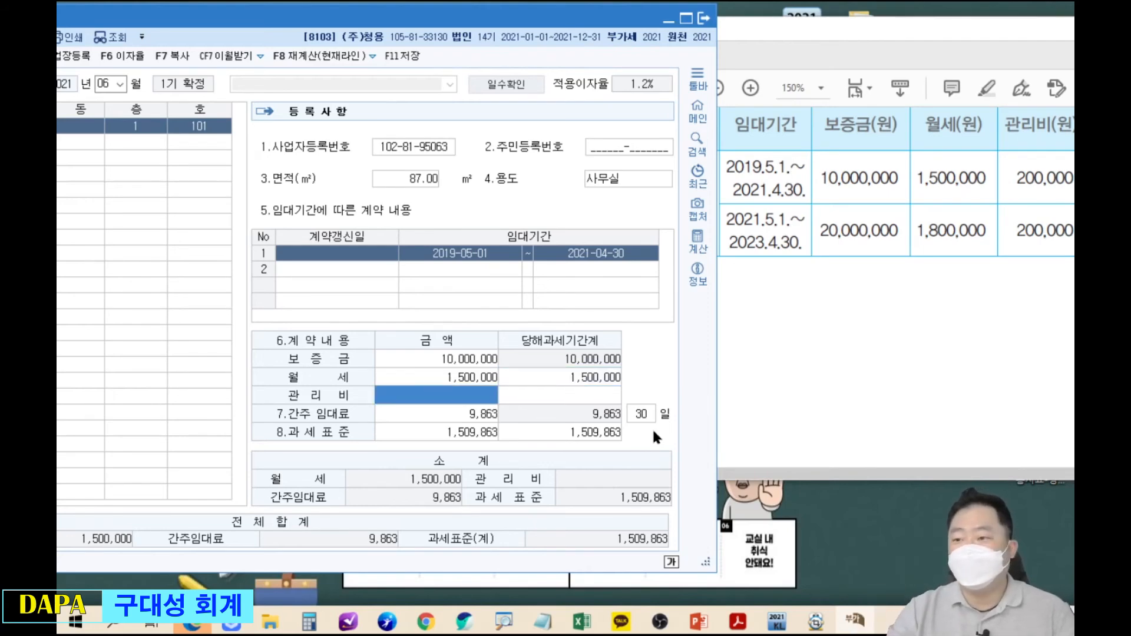
text(200,000)
key(Return)
key(Return)
key(Return)
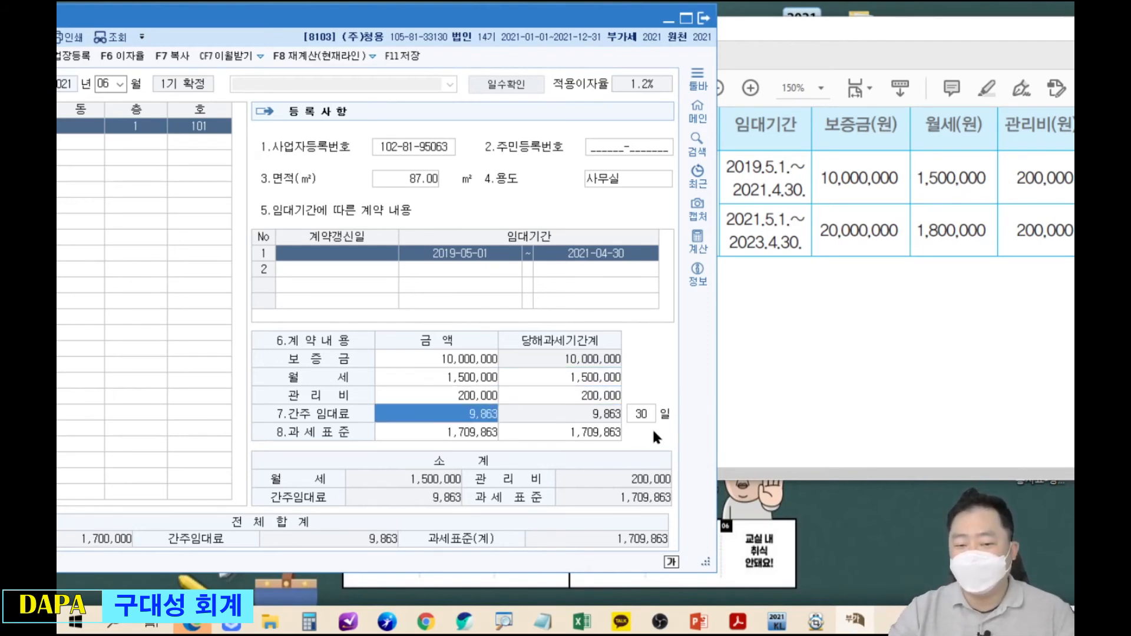
key(Return)
key(Return)
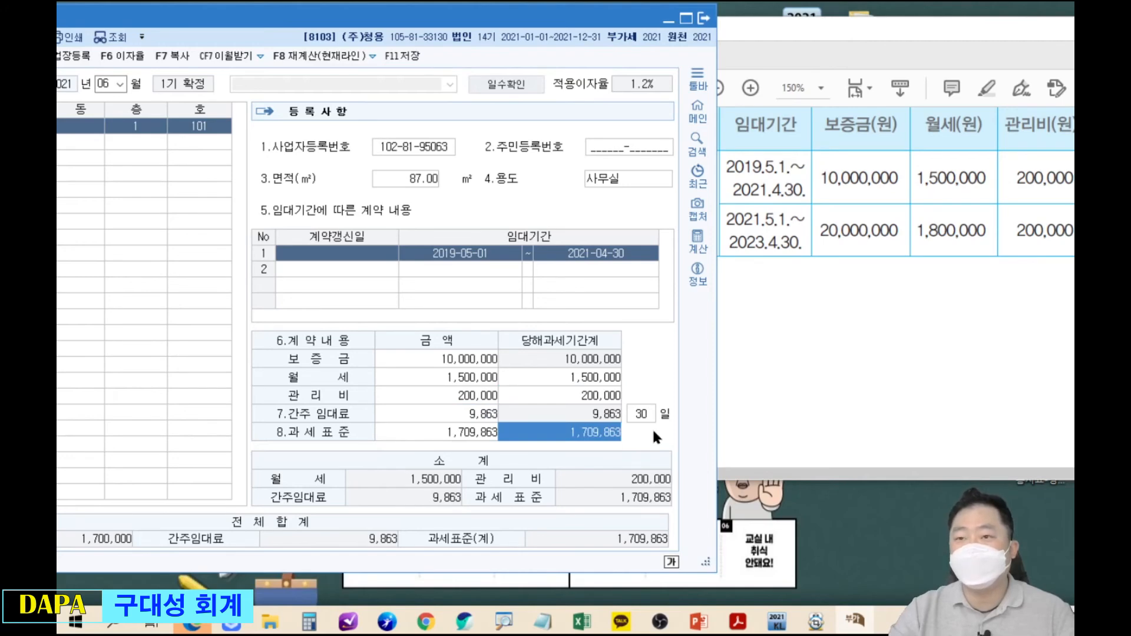
click(391, 275)
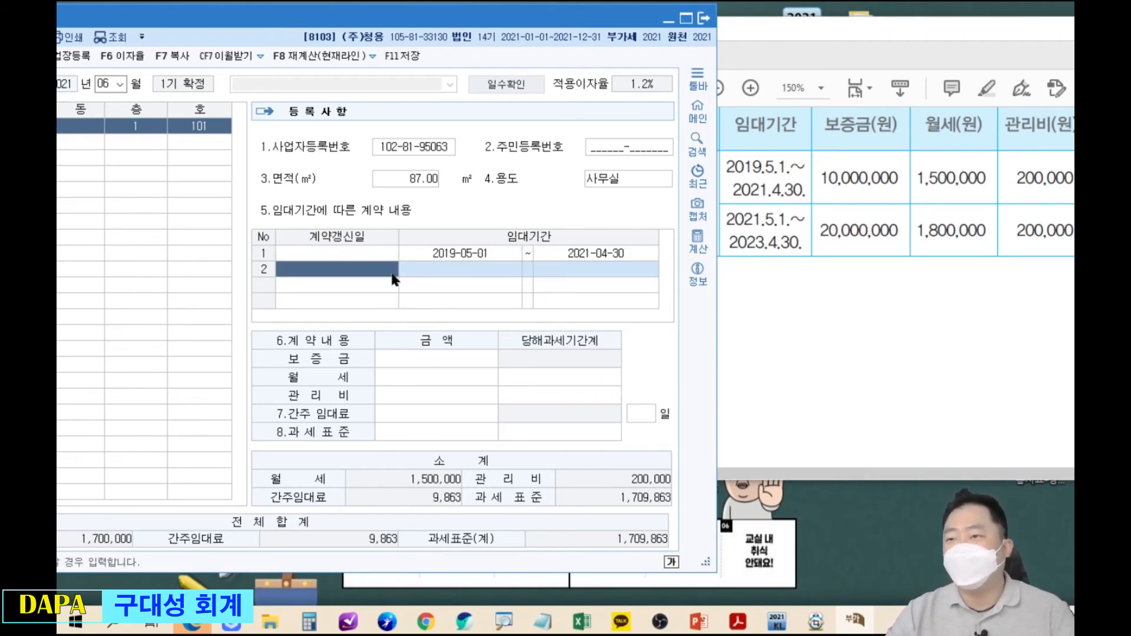
Add the renewed lease from 2021-05-01 to 2023-04-30 in row 2.
text(20210501)
key(Return)
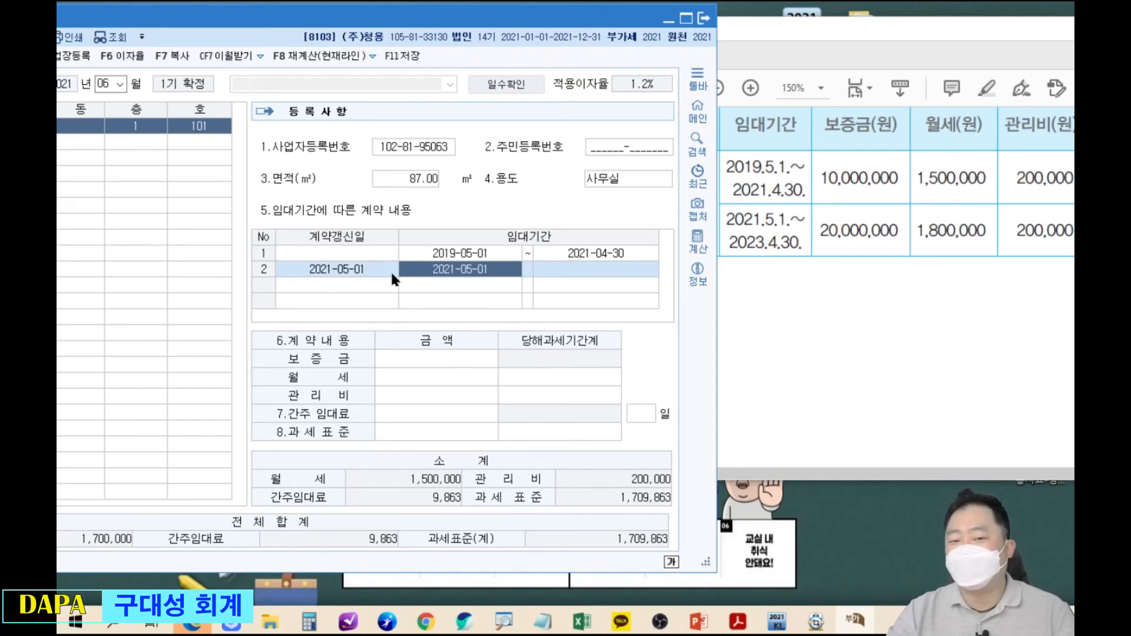
key(Return)
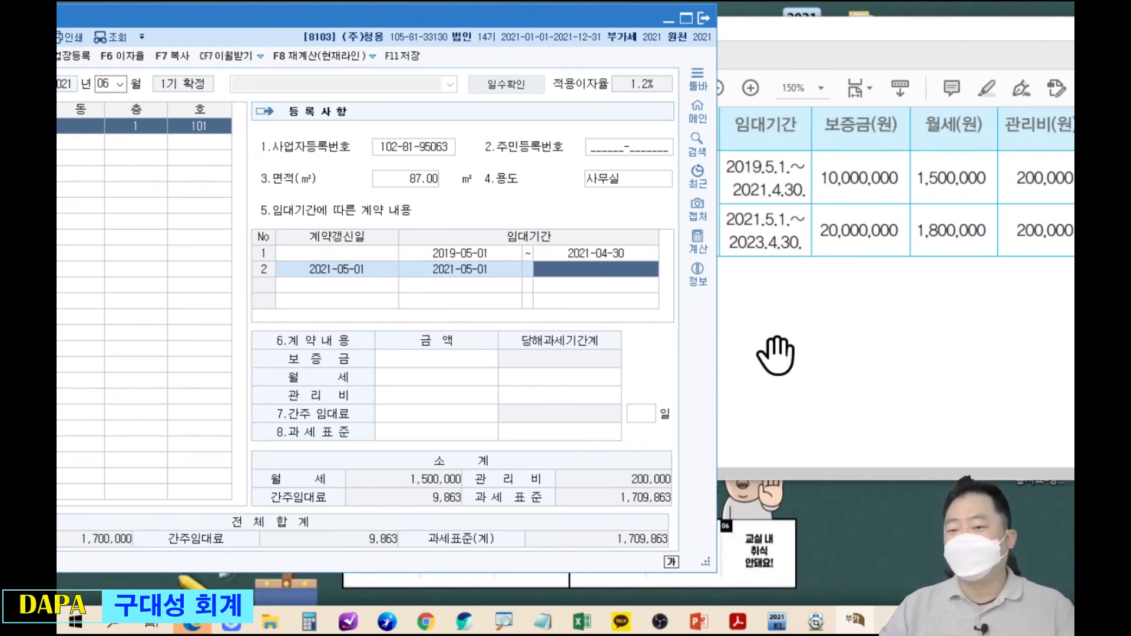
text(2023-04-30)
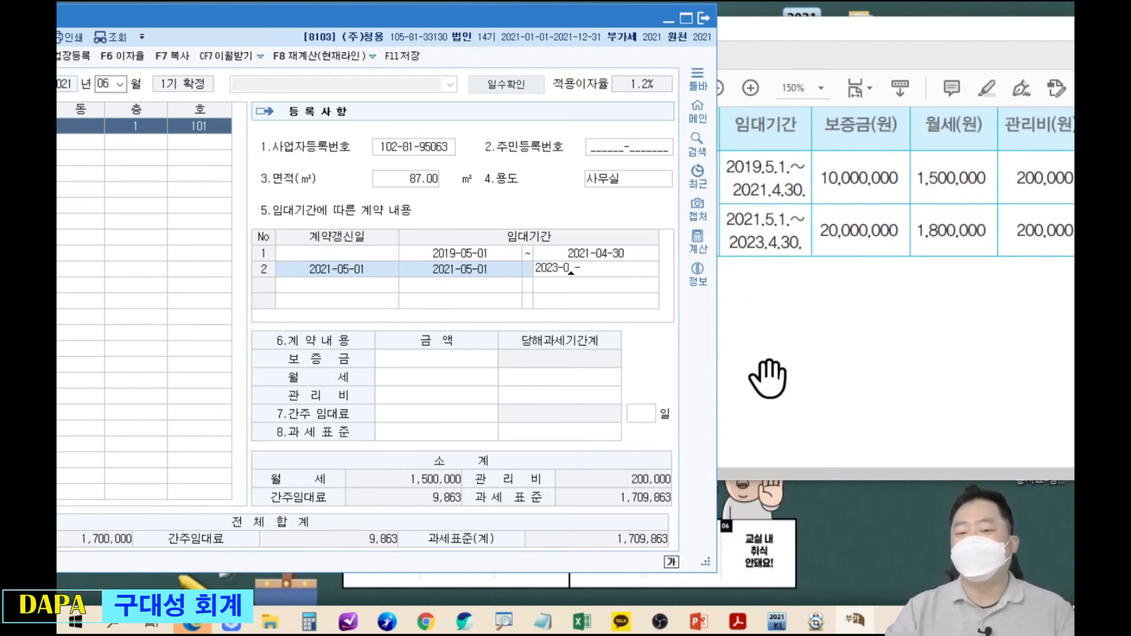
key(Return)
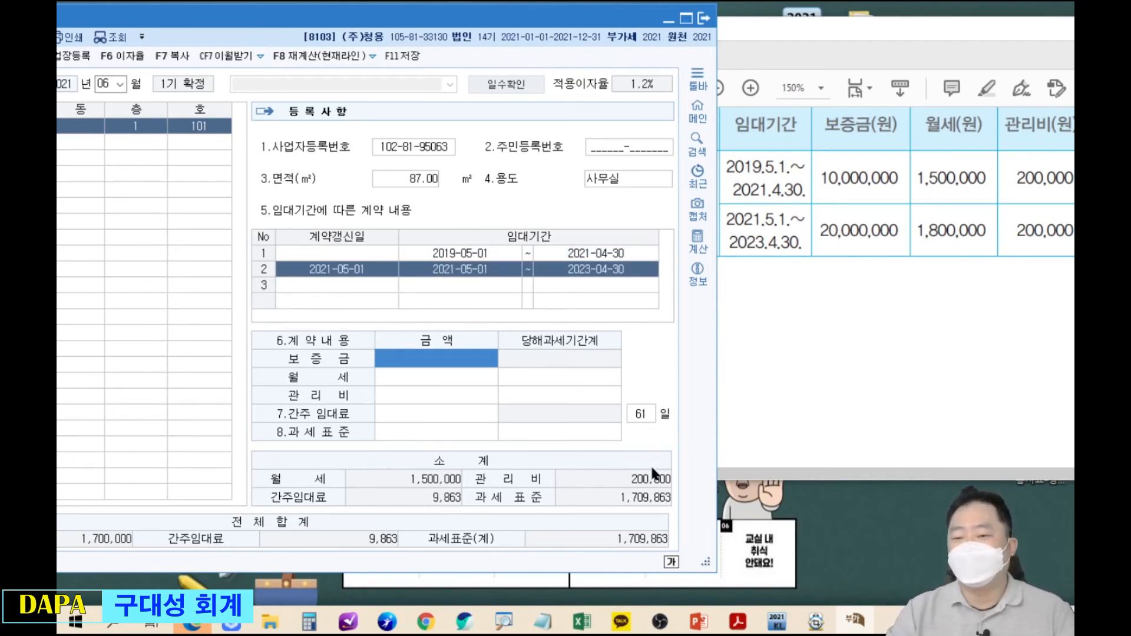
Enter 20,000,000 deposit, 1,800,000 monthly rent and 200,000 management fee for the renewed lease.
text(20000000)
key(Return)
text(1800000)
key(Return)
text(2000000)
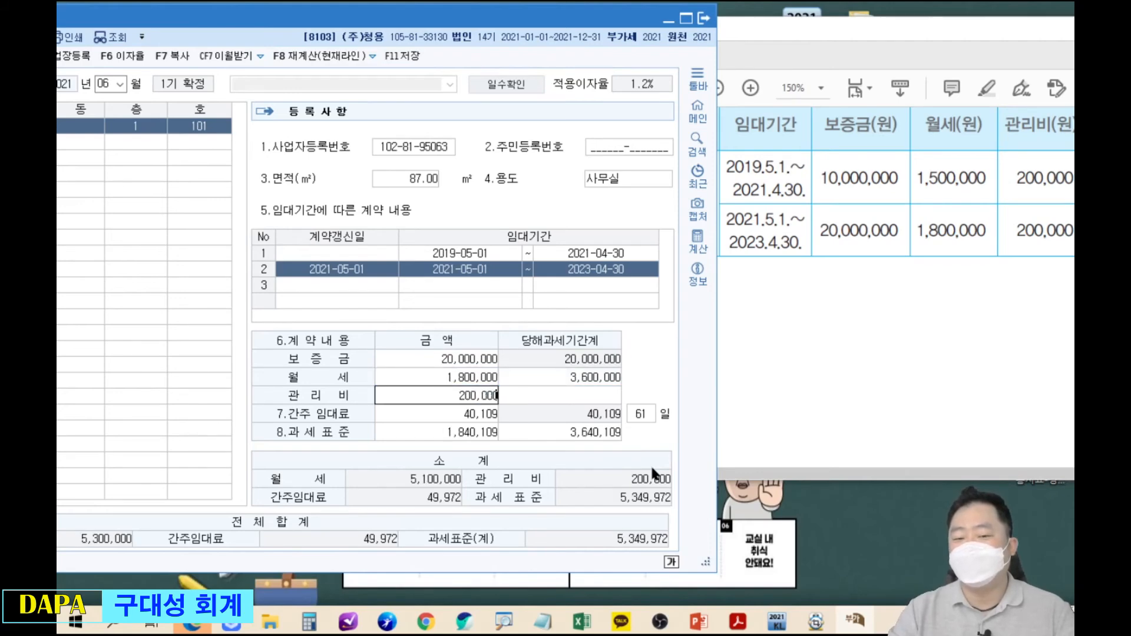
key(Return)
drag(576, 385, 626, 405)
key(Escape)
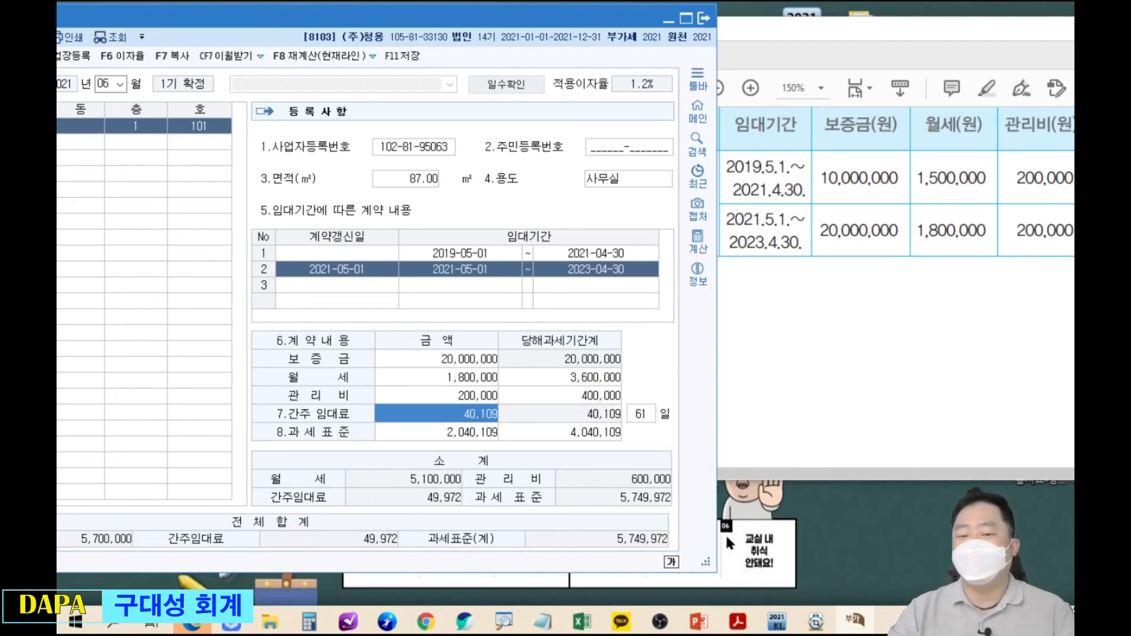
Highlight the 4,040,109 tax base total for unit 101, then bring the related-problems slides forward.
key(Return)
key(Return)
key(Return)
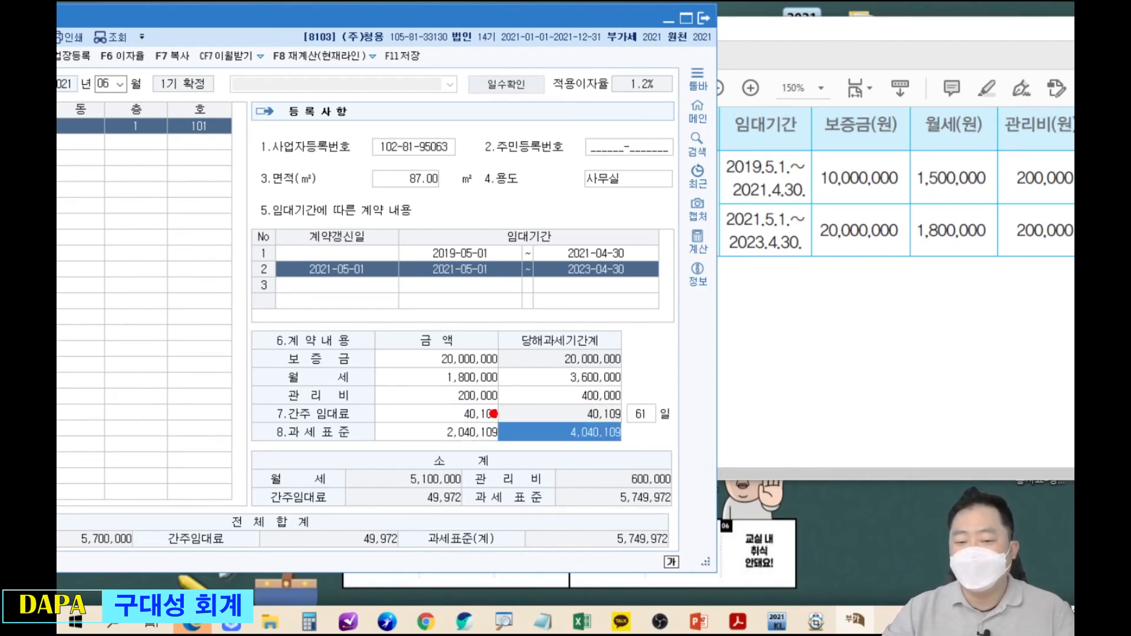
drag(490, 414, 639, 460)
mouse_move(493, 416)
mouse_down()
mouse_move(219, 139)
mouse_move(225, 182)
mouse_up()
drag(219, 139, 313, 156)
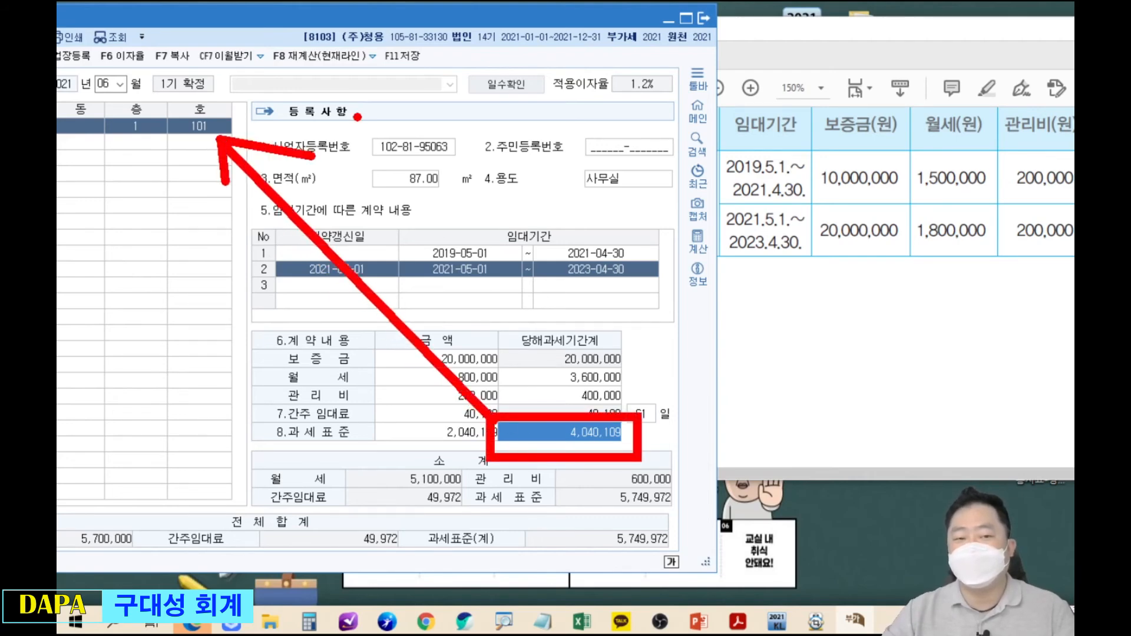
key(Escape)
mouse_move(433, 20)
mouse_down()
mouse_move(673, 54)
mouse_move(753, 28)
mouse_up()
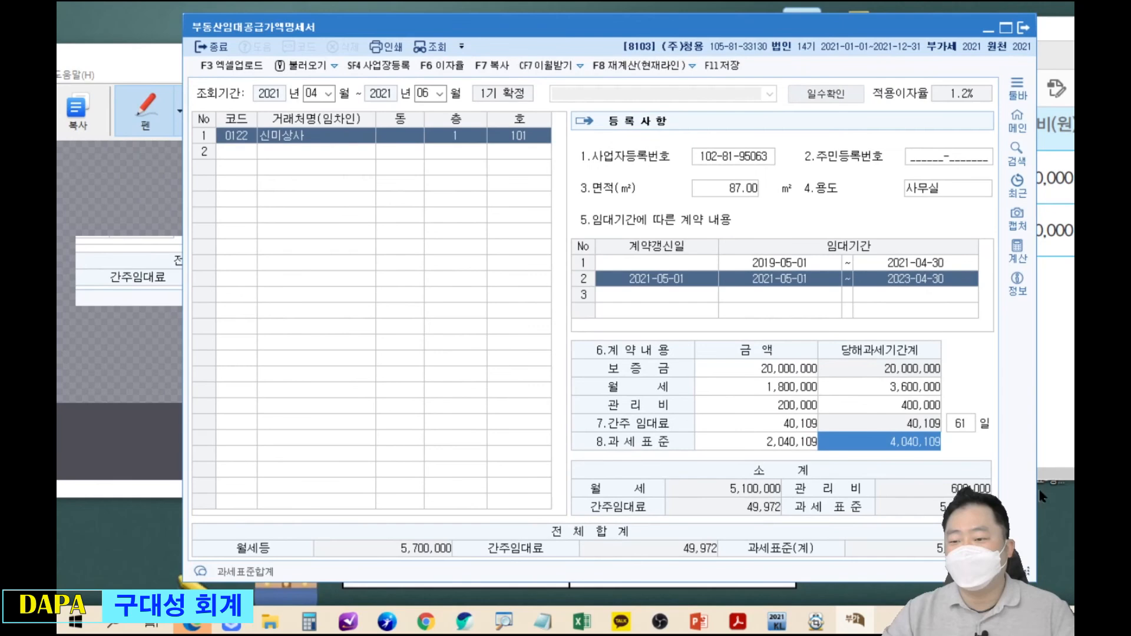
key(Return)
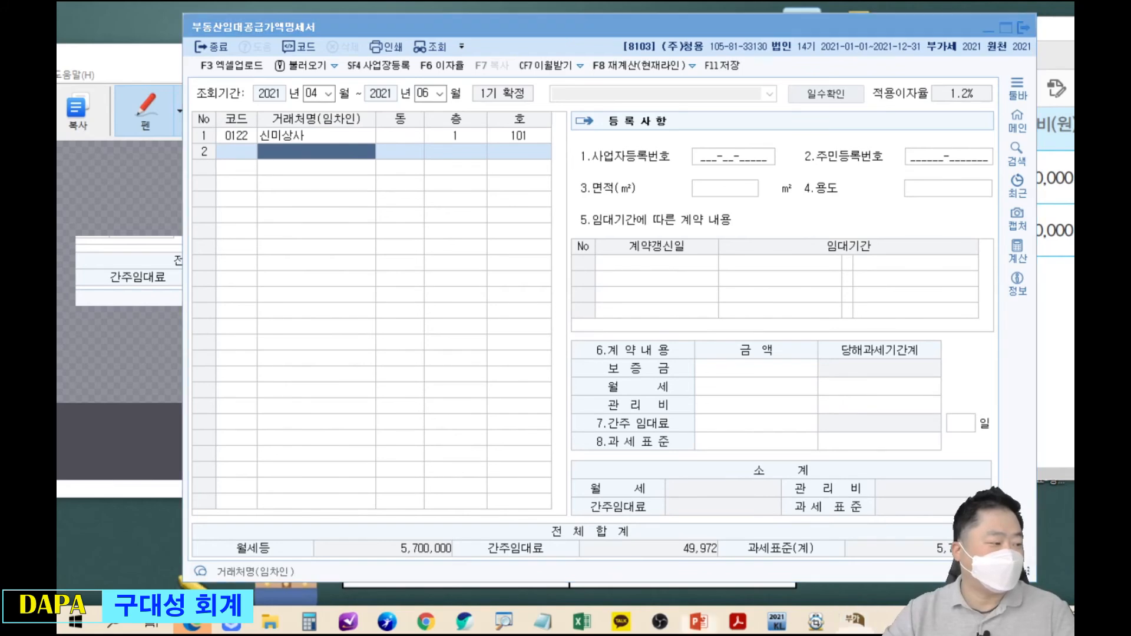
drag(59, 65, 654, 21)
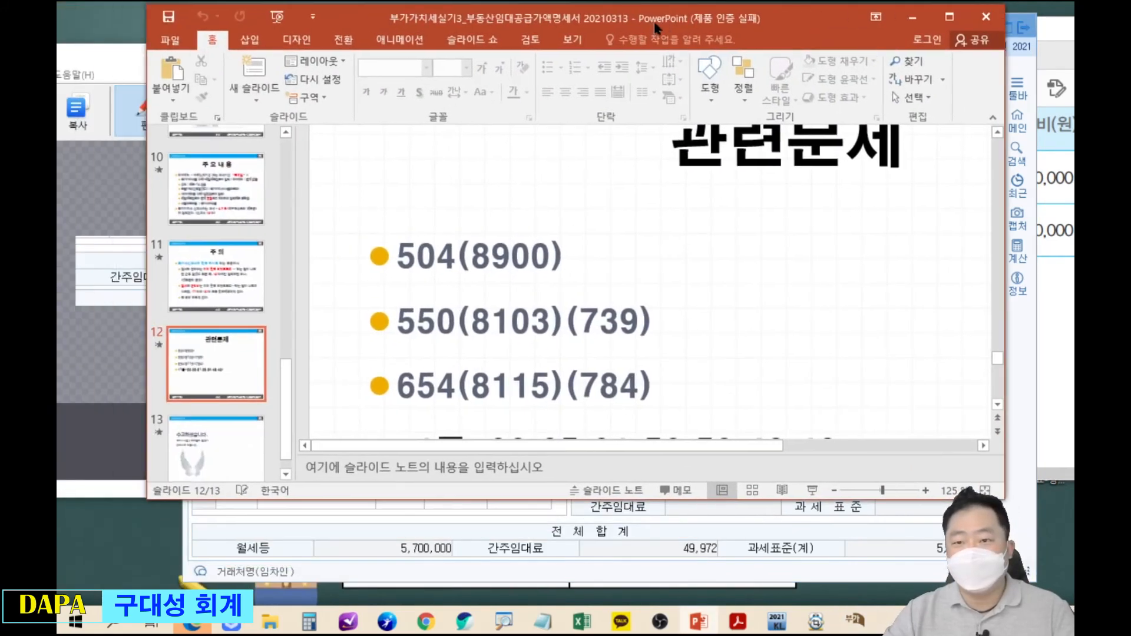
double_click(761, 13)
click(677, 358)
mouse_move(272, 346)
mouse_down()
mouse_move(392, 384)
mouse_move(617, 422)
mouse_up()
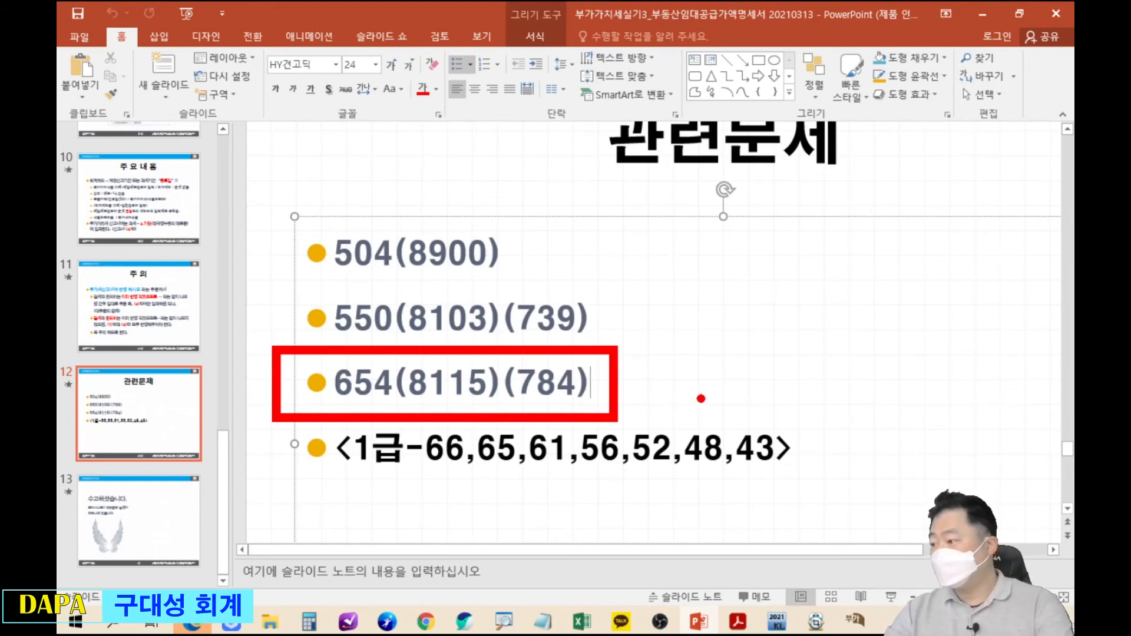
Switch to the exam PDF and point out that it is on page 654.
key(alt+Tab)
drag(318, 39, 362, 89)
key(Escape)
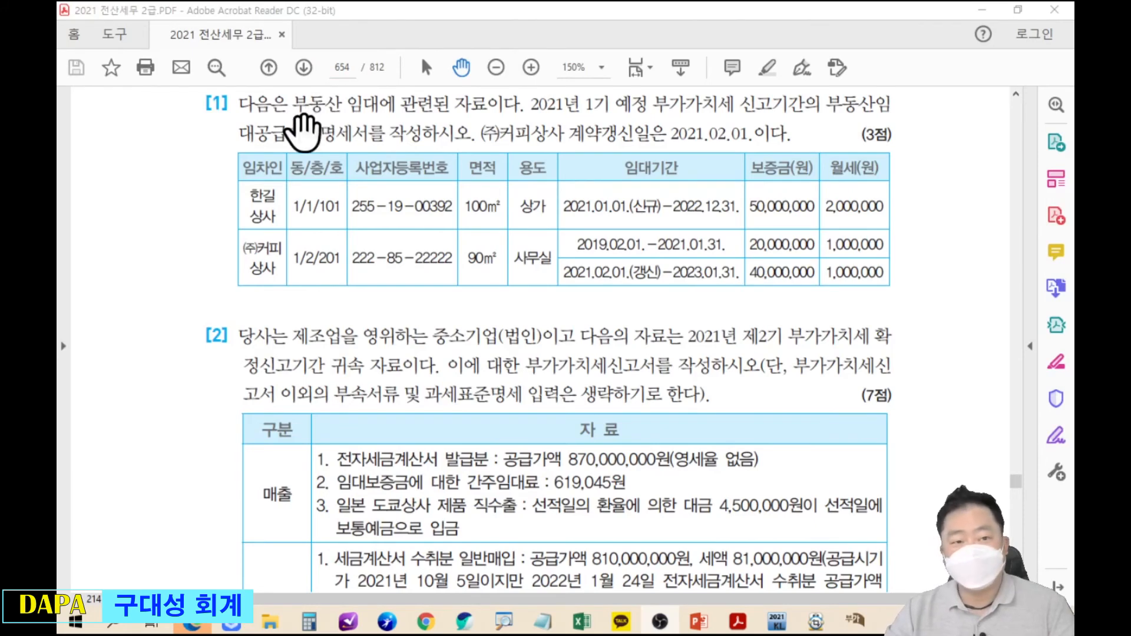
Annotate the 2021년 1기 예정 period as months 1–3 and underline the 2021.02.01 renewal date.
key(ctrl+2)
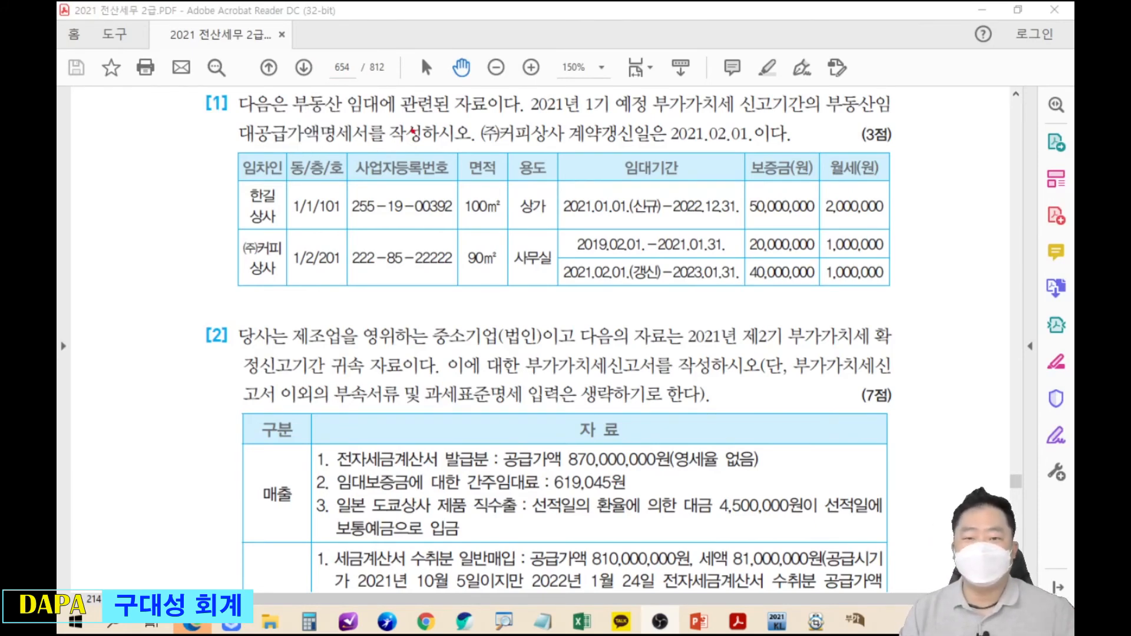
drag(523, 108, 657, 109)
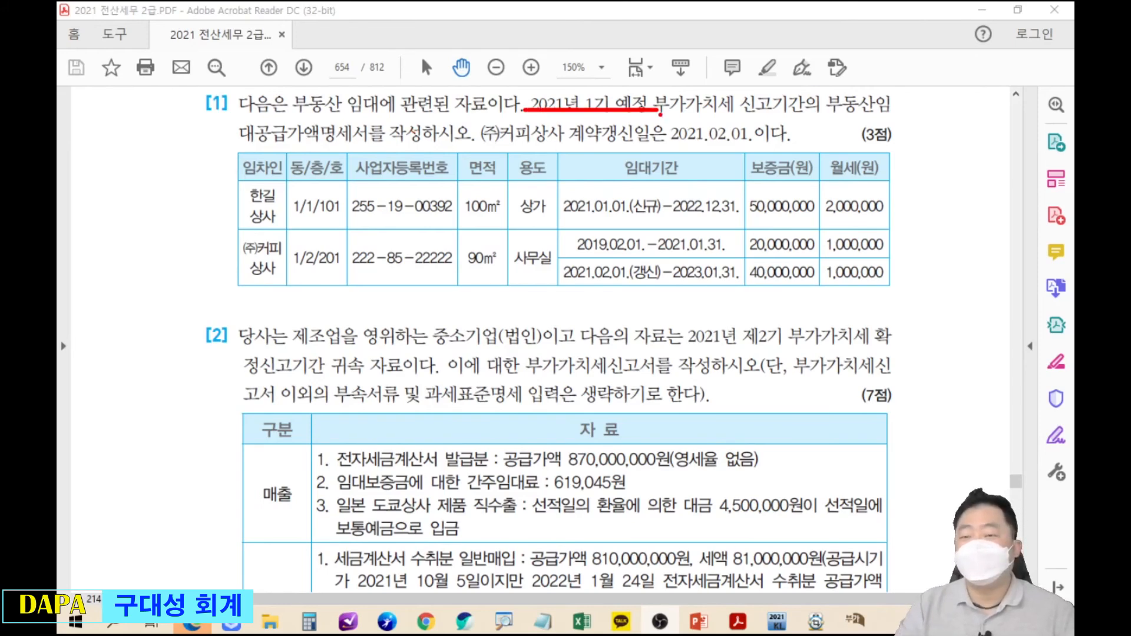
mouse_move(622, 87)
mouse_down()
mouse_move(678, 42)
mouse_move(674, 64)
mouse_up()
mouse_move(702, 23)
mouse_down()
mouse_move(705, 49)
mouse_move(761, 35)
mouse_move(754, 47)
mouse_up()
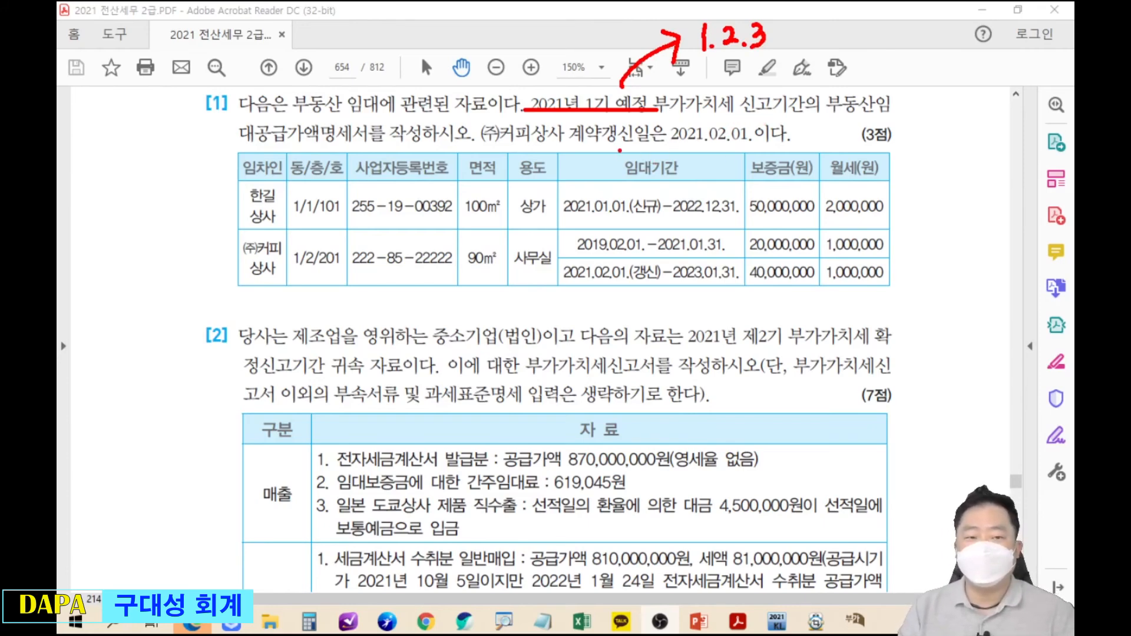
drag(563, 143, 738, 141)
drag(563, 142, 760, 135)
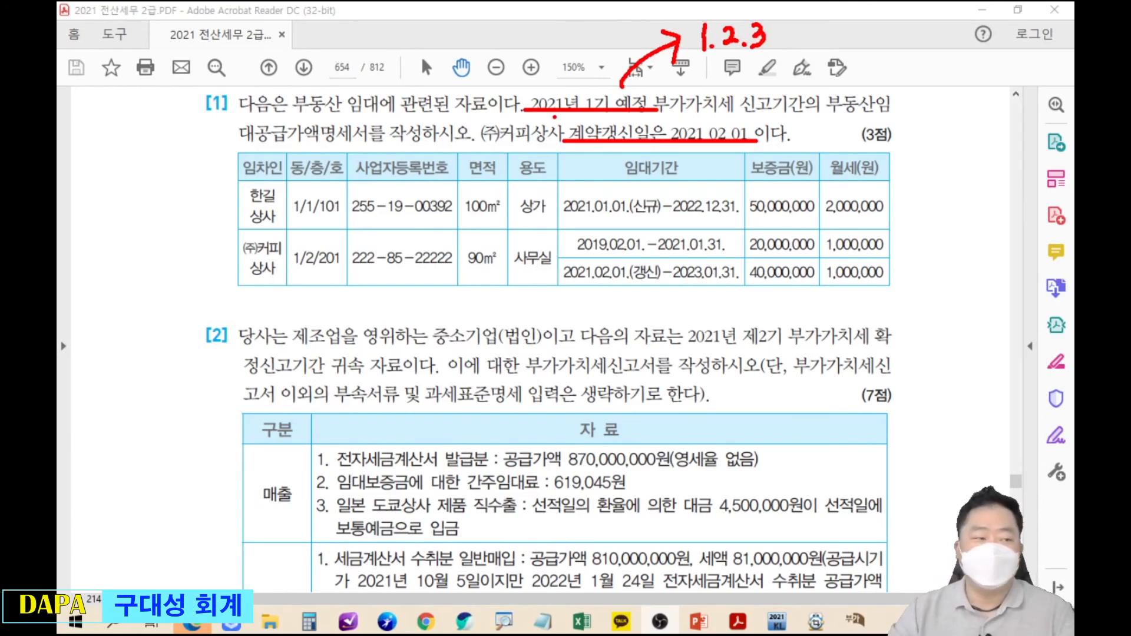
Place company 8115's rental statement below the lease table and start the period at month 1.
key(alt+Tab)
drag(578, 266, 663, 314)
text(1)
key(Return)
Confirm the January–March period and select 한길상사 as the row 1 tenant.
text(3)
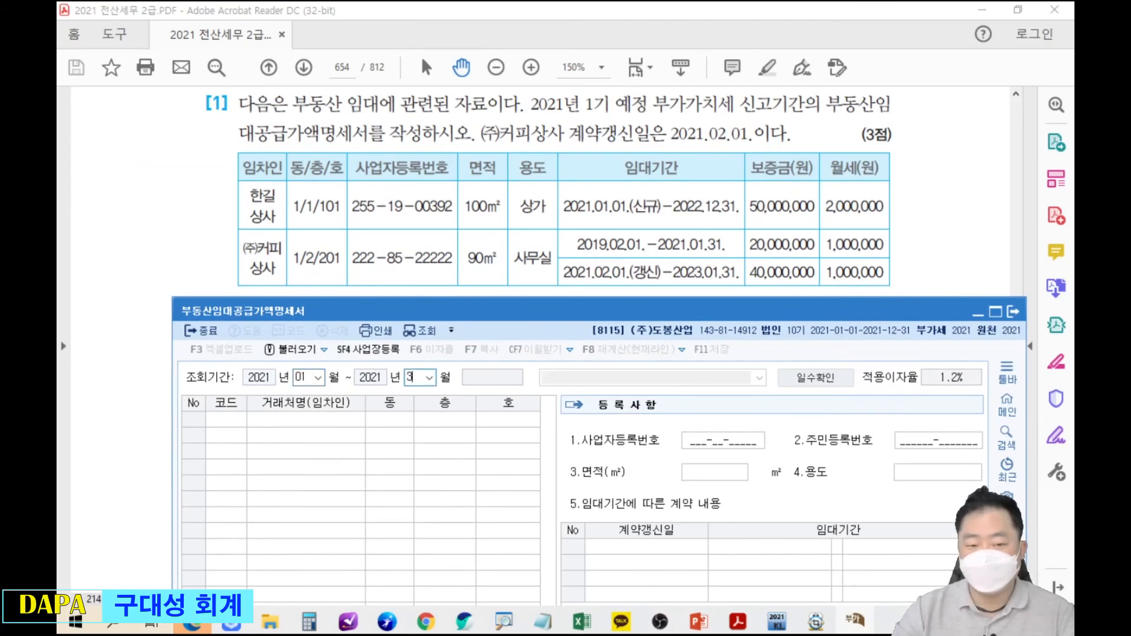
key(Return)
key(F2)
text(한길)
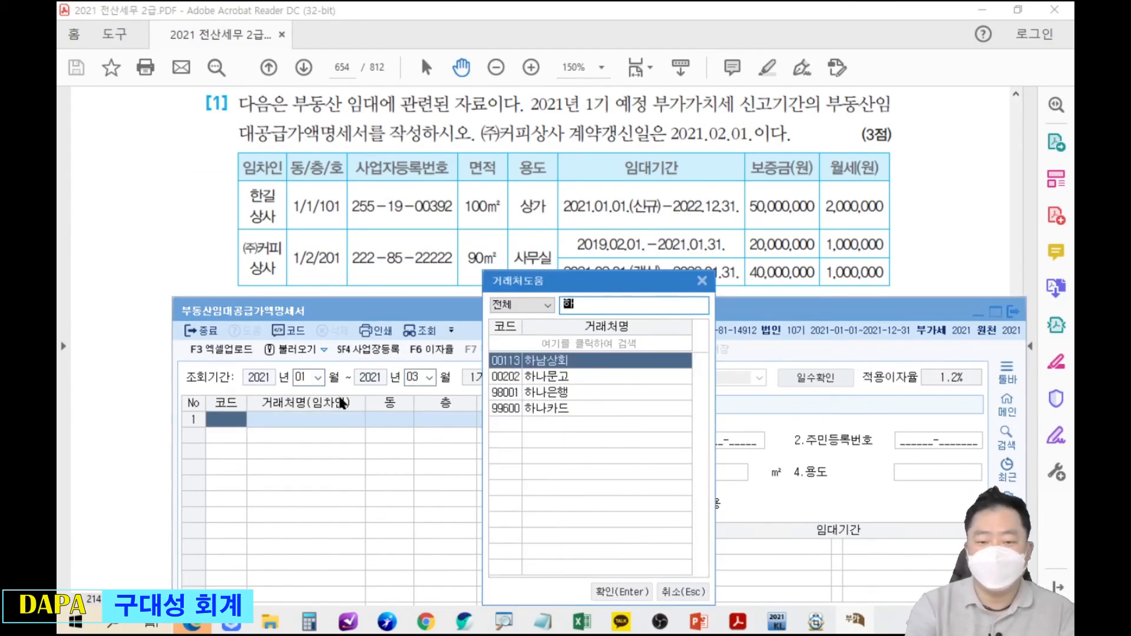
key(Return)
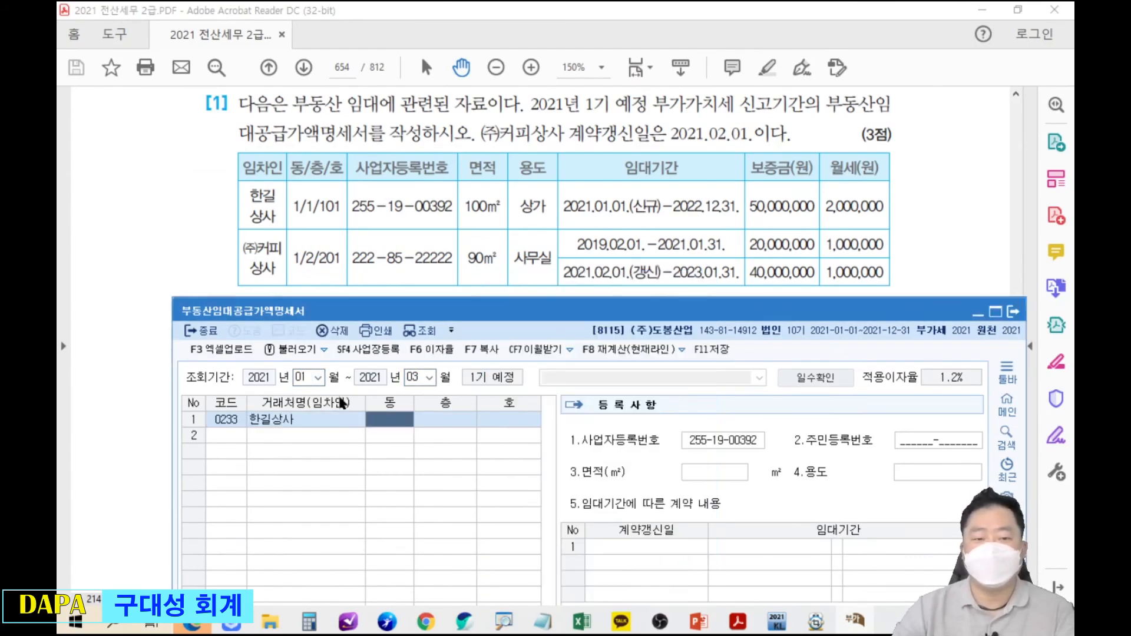
Enter 동 1, floor 1, unit 101, 100 m² area and 상가 use.
key(Return)
text(1)
key(Return)
text(10)
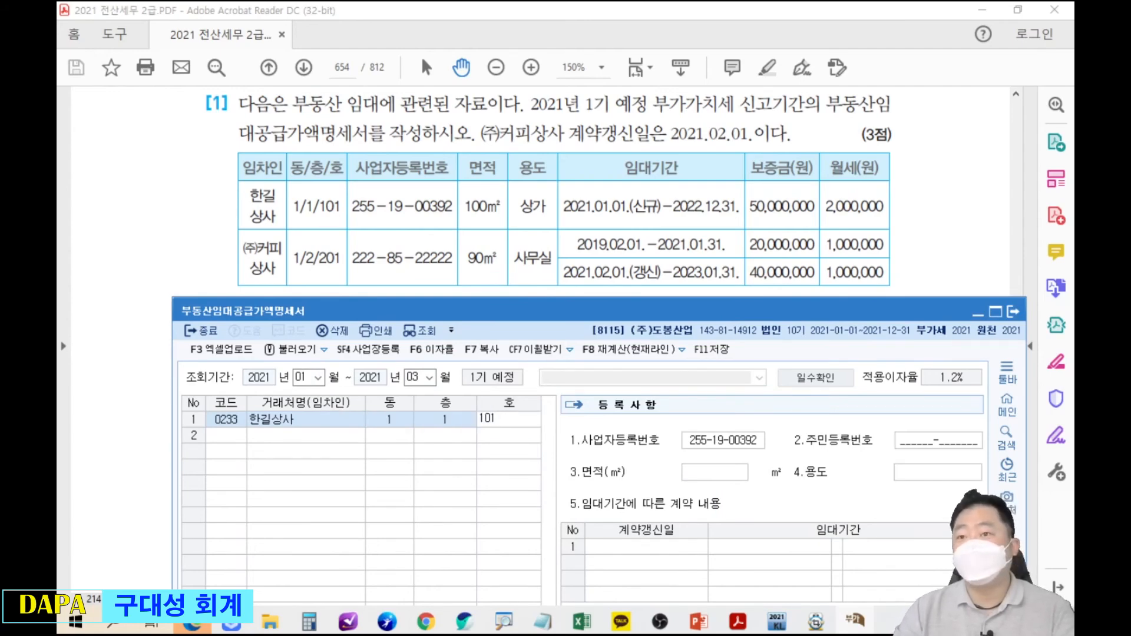
key(Return)
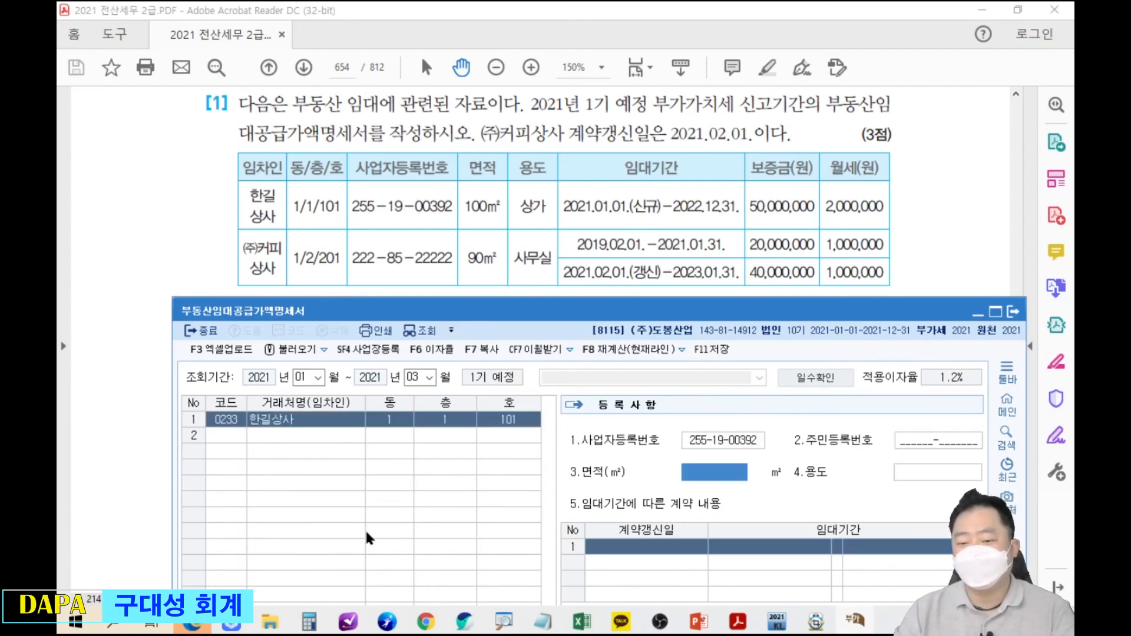
text(10)
key(Return)
key(shift+Tab)
text(100)
key(Return)
text(ㅅ)
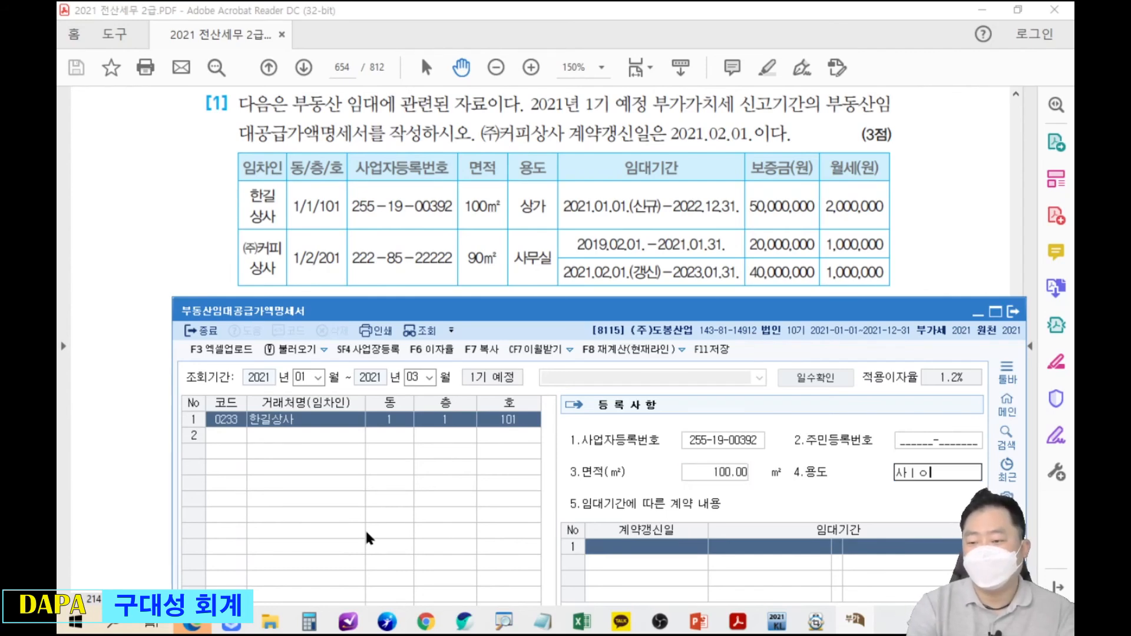
text(ㅏㅇ가)
key(Return)
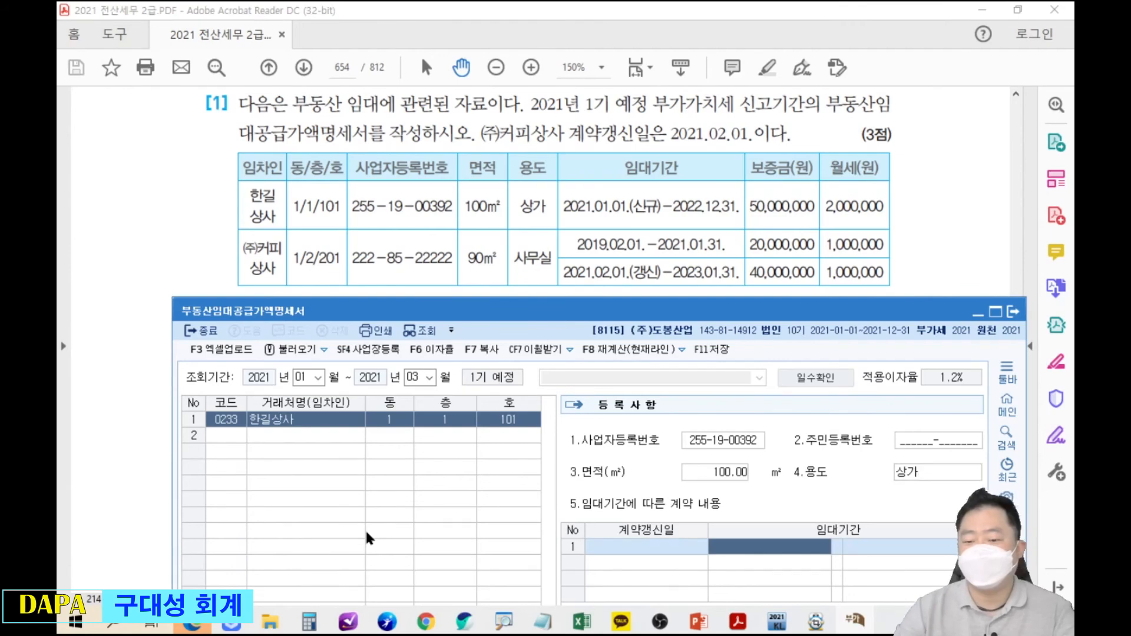
Enter the lease period 2021-01-01 to 2022-12-31, checking the PDF's lease table.
text(2021-01-01)
key(Return)
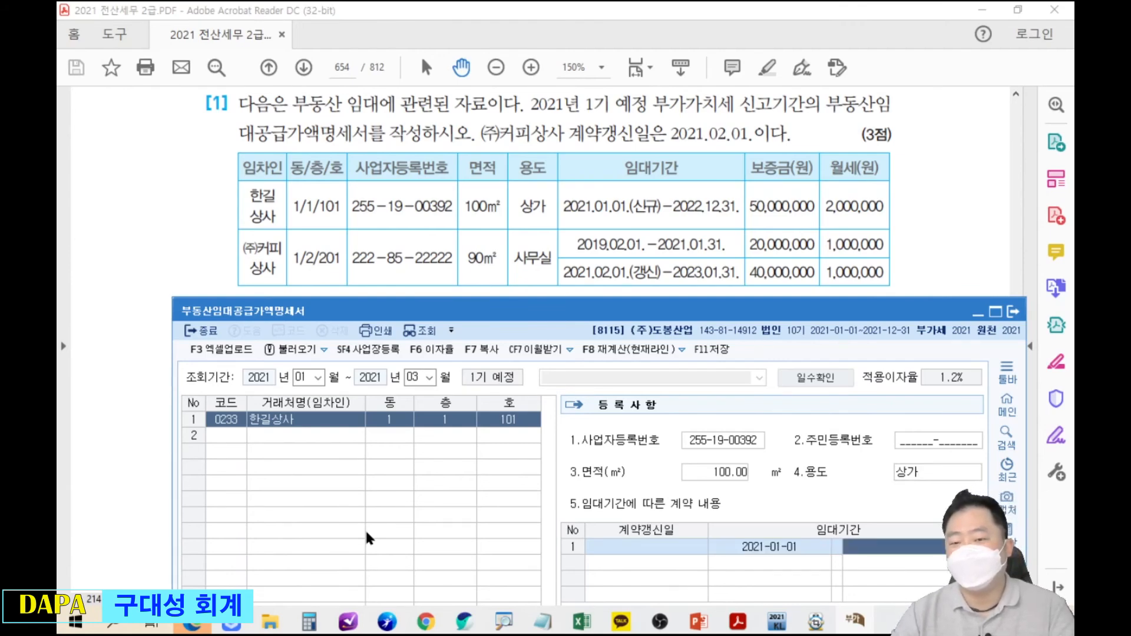
text(2022-12-31)
key(Return)
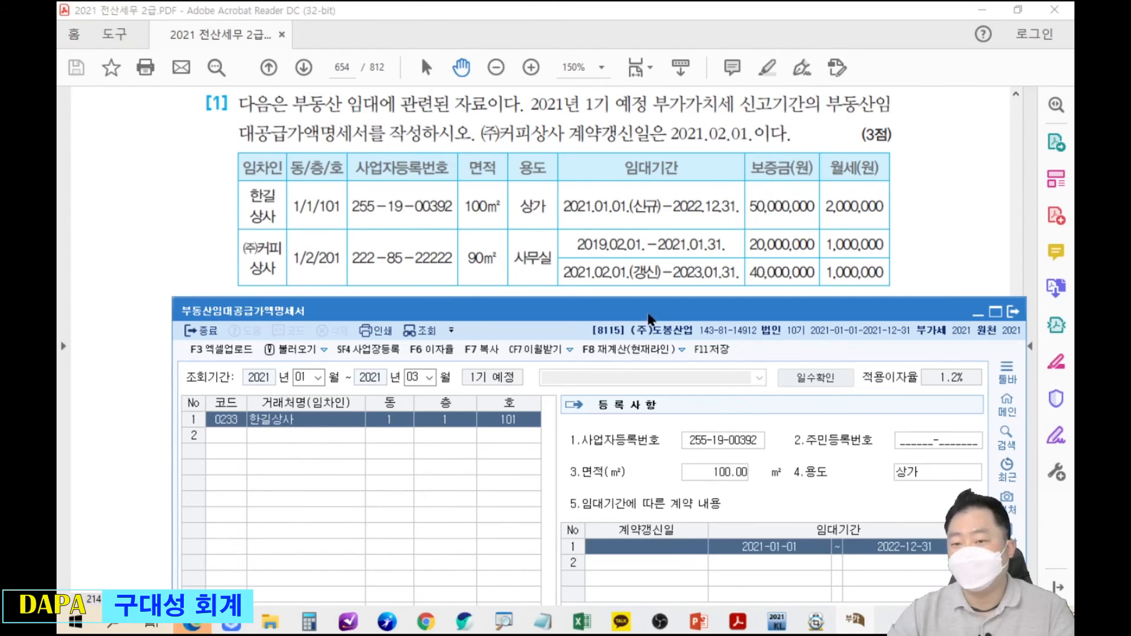
drag(652, 311, 651, 88)
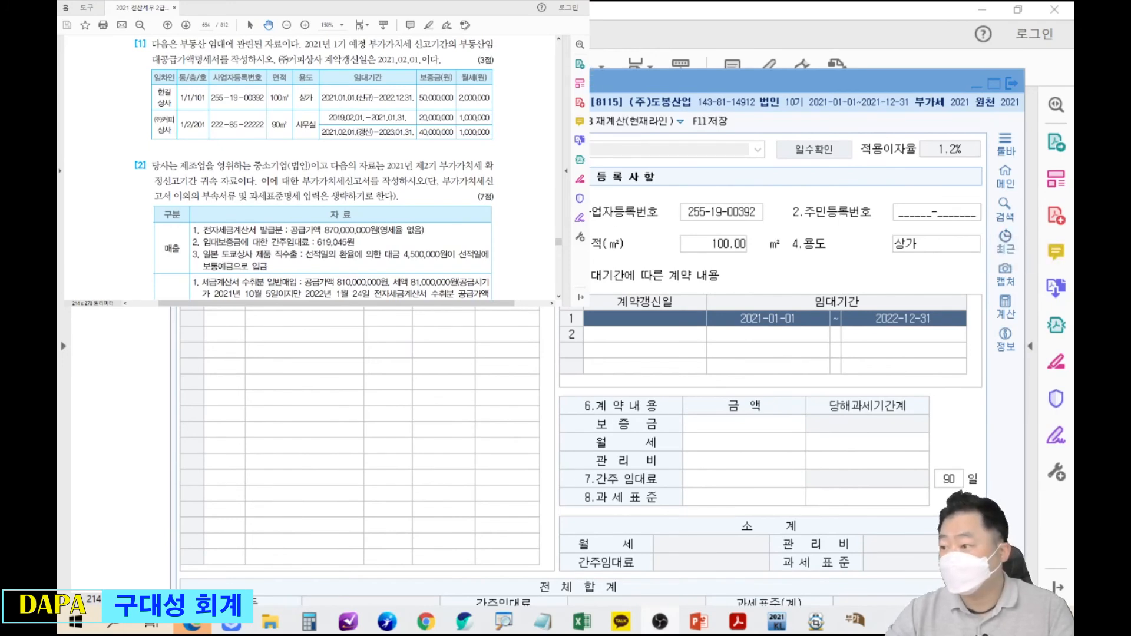
click(238, 108)
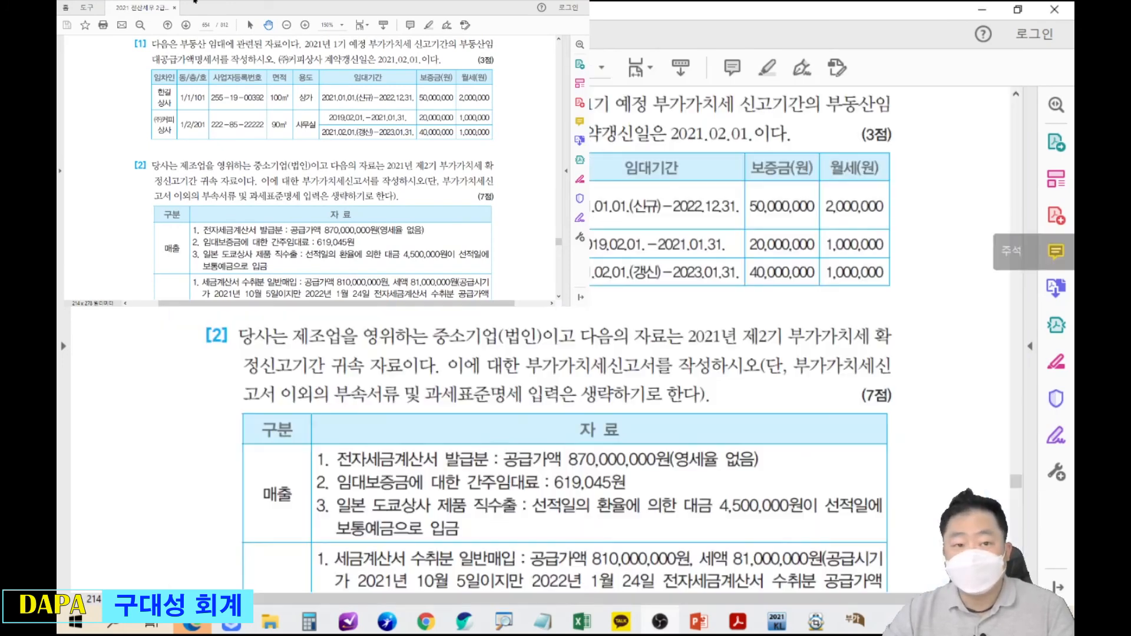
scroll(238, 109, up, 1)
scroll(238, 109, up, 2)
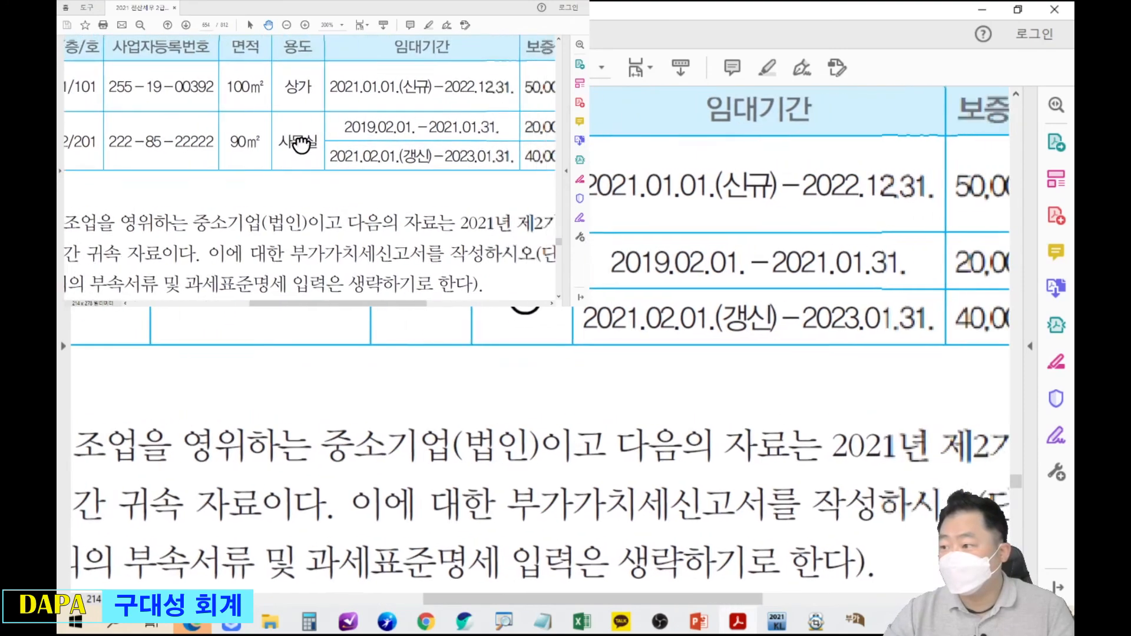
scroll(186, 158, right, 3)
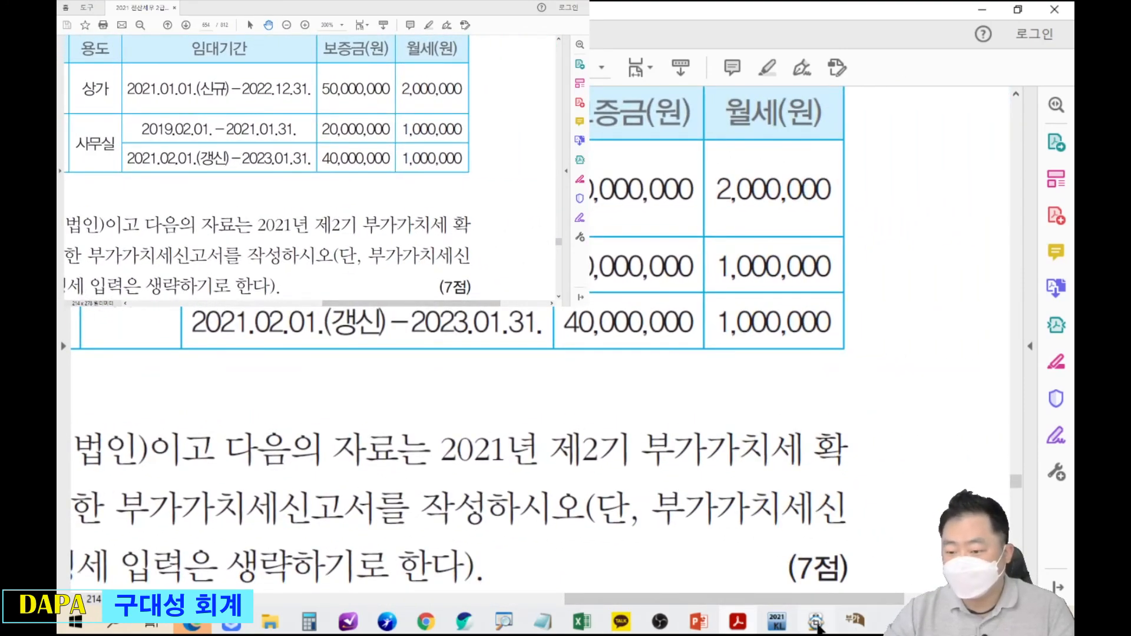
click(860, 626)
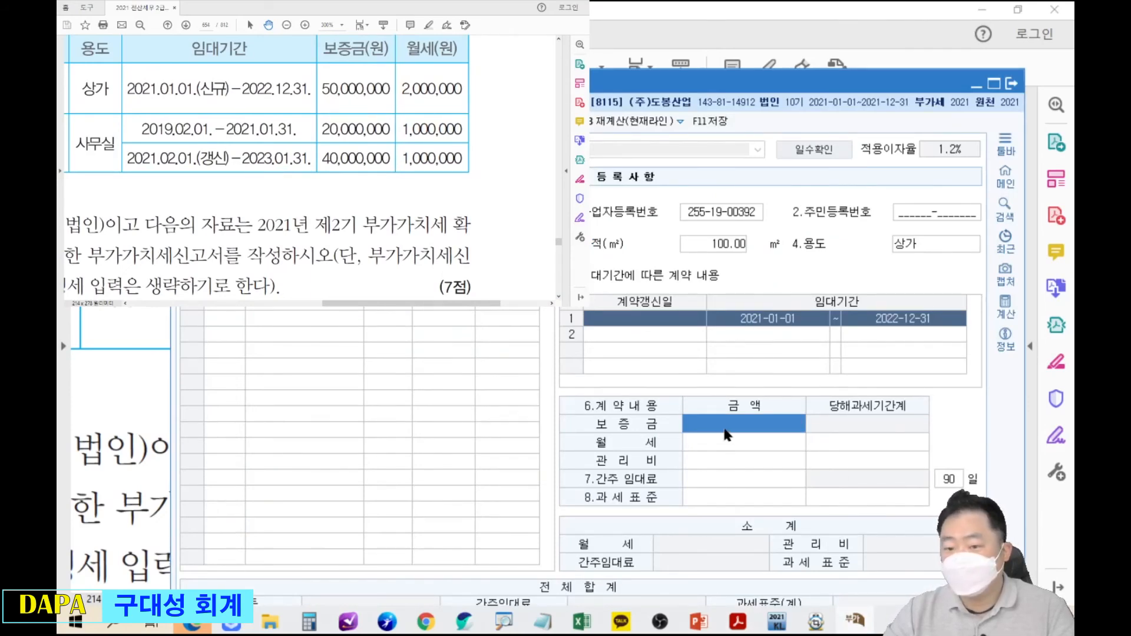
Enter the 50,000,000 deposit and 2,000,000 monthly rent to complete 한길상사's row.
text(50000000)
key(Return)
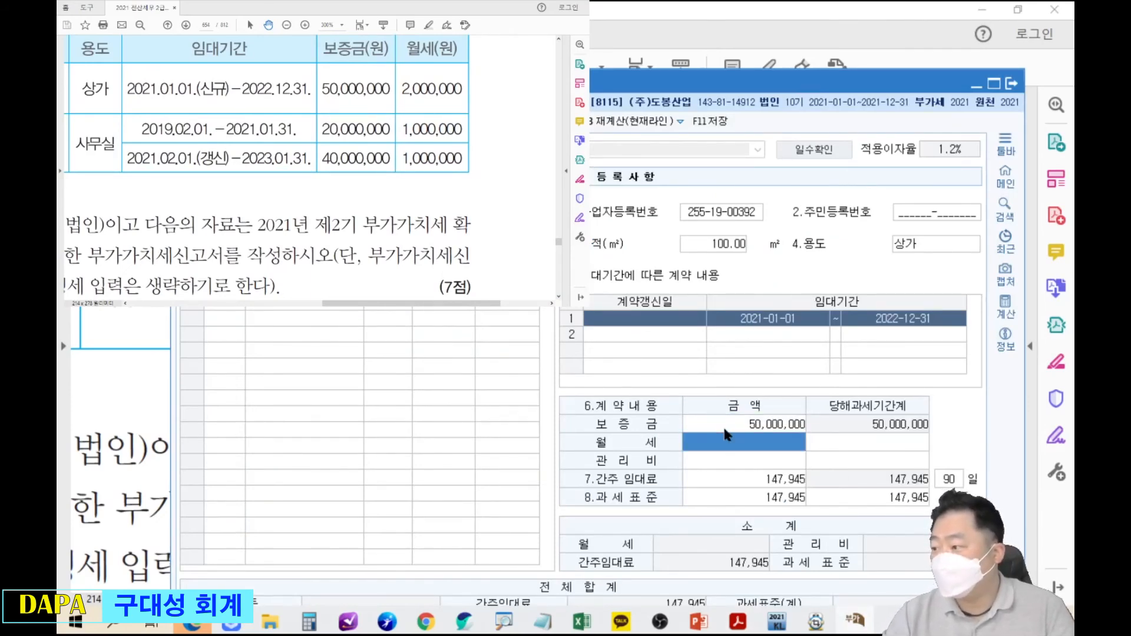
text(2000000)
key(Return)
key(Return)
key(Return)
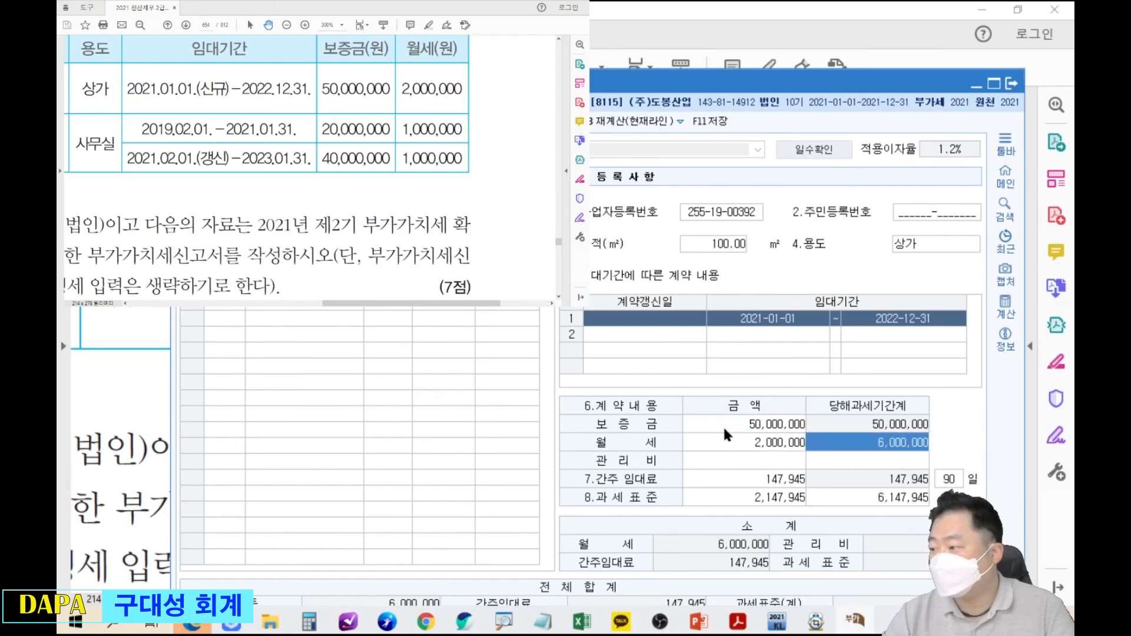
key(Return)
key(Return)
key(Return)
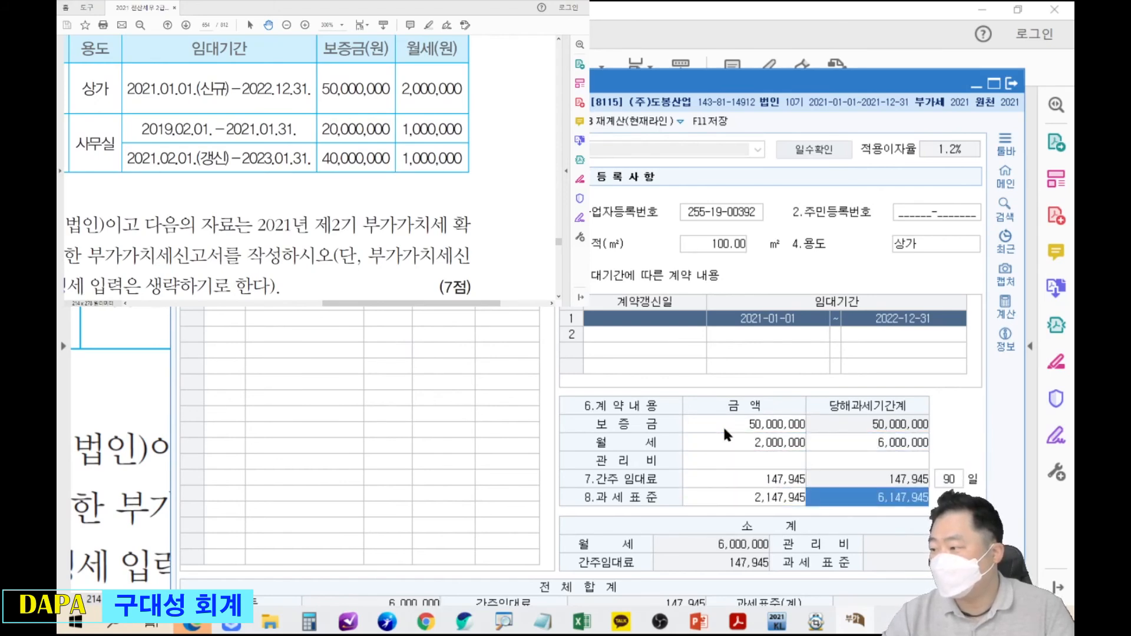
click(982, 9)
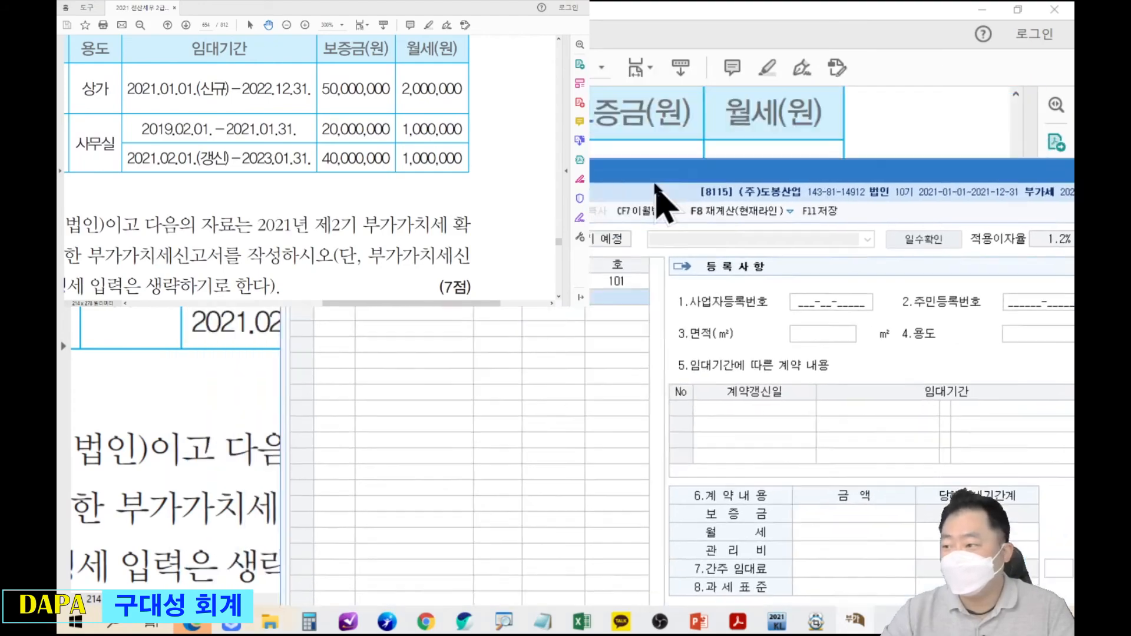
Pick (주)커피상사 (code 0234) as the second tenant on the rental statement.
drag(72, 97, 228, 98)
scroll(229, 98, down, 1)
scroll(247, 99, down, 5)
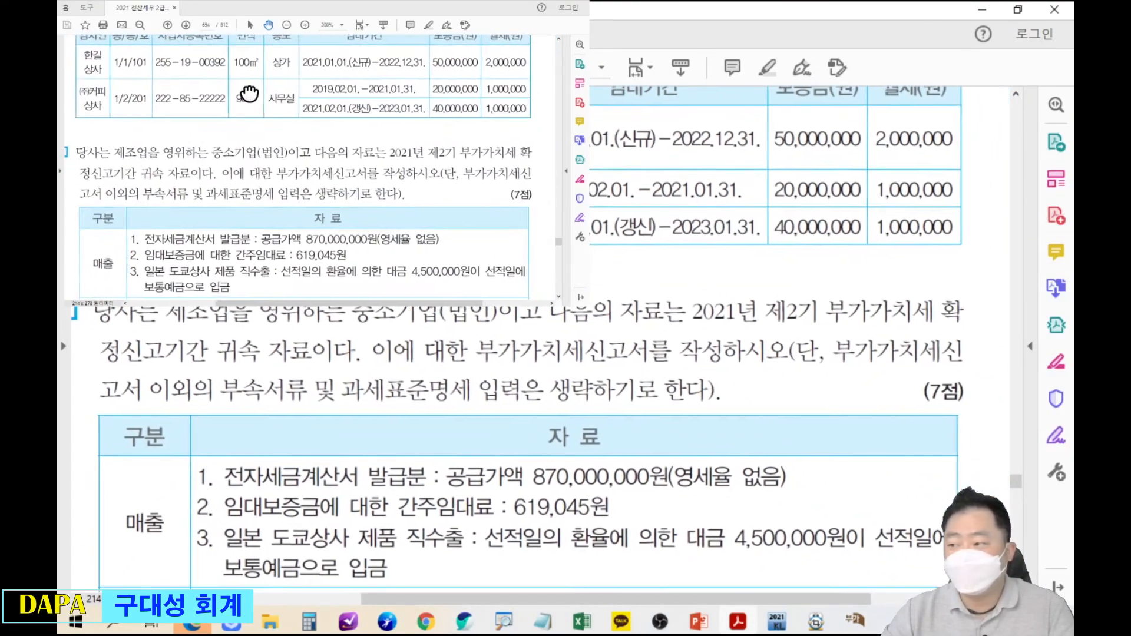
key(alt+Tab)
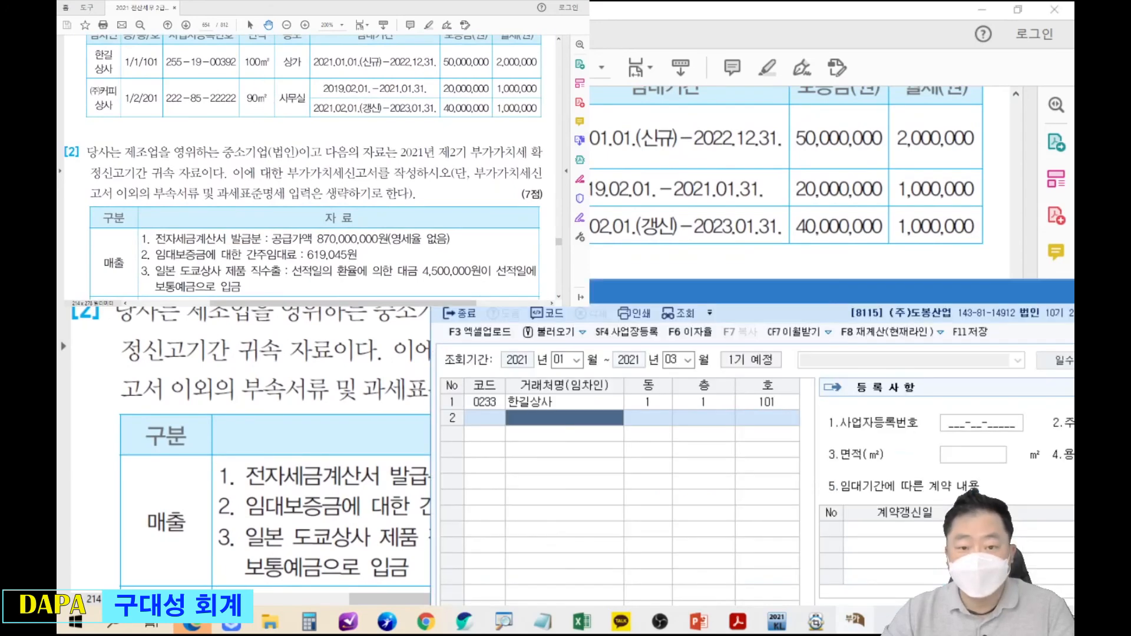
drag(596, 302, 330, 278)
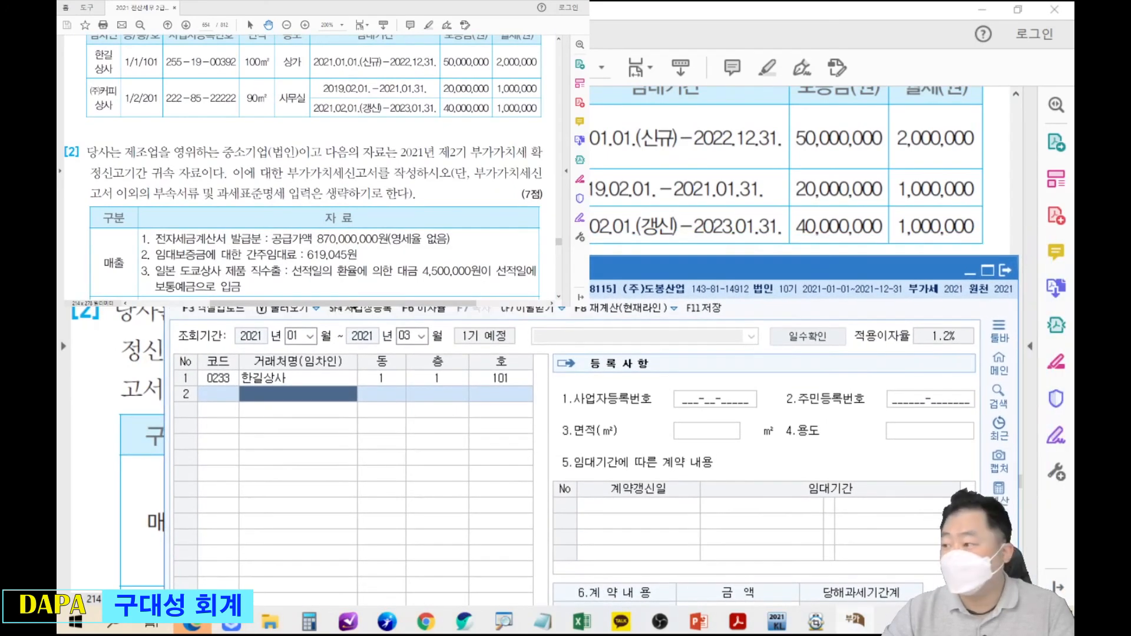
key(Left)
key(F2)
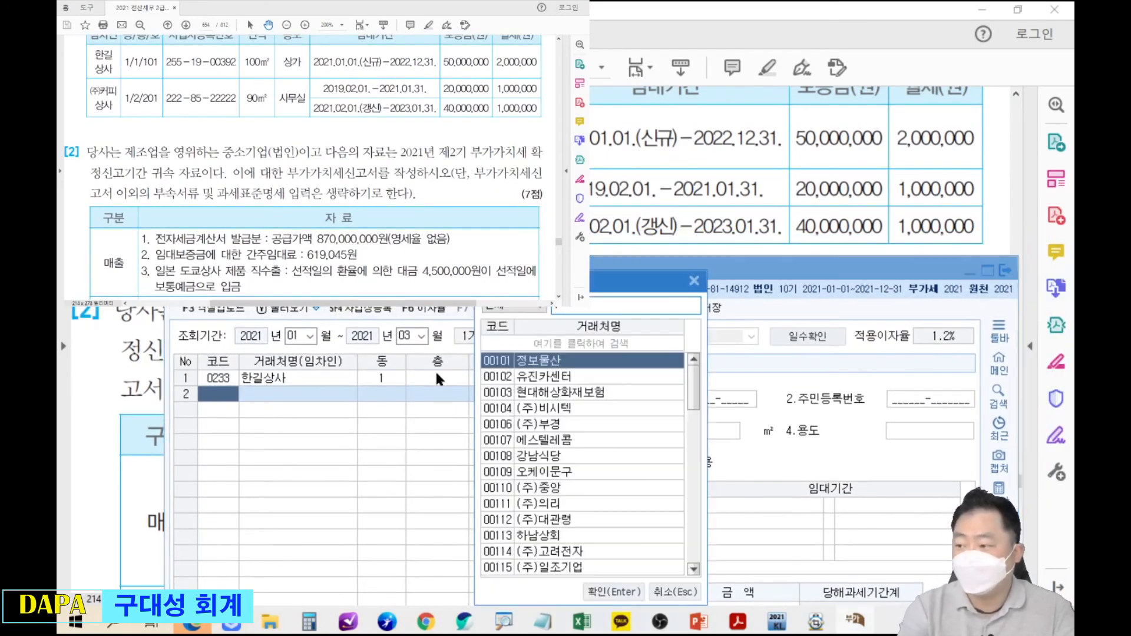
text(커피)
key(Return)
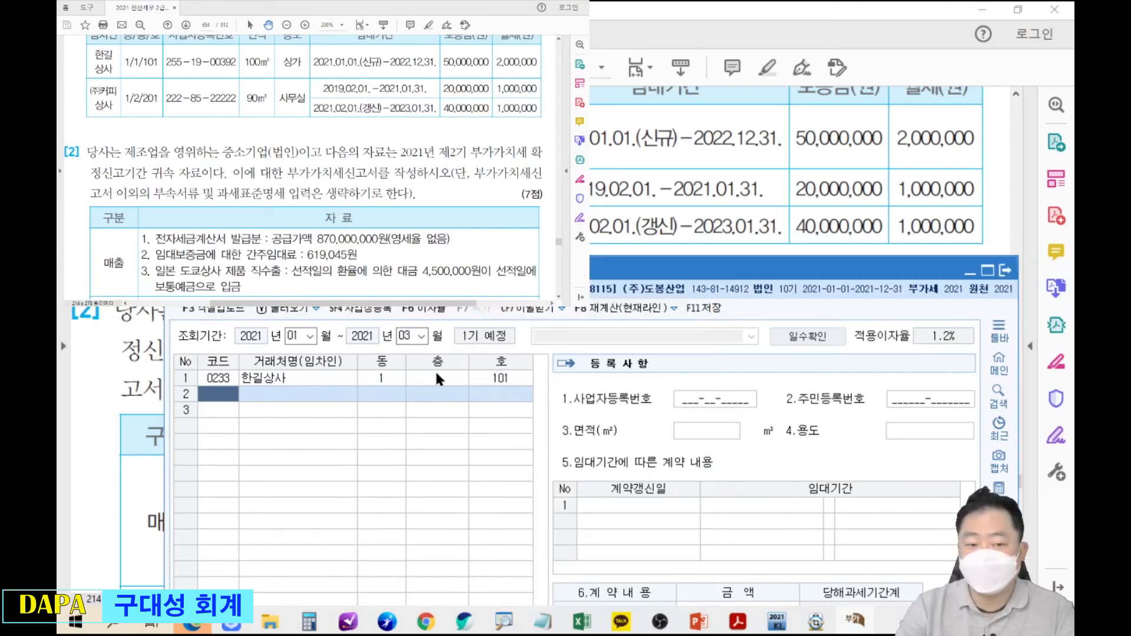
Enter unit 동 1, 층 2, 호 201, area 90 m², use 사무실 for (주)커피상사.
text(1)
key(Return)
text(2)
key(Return)
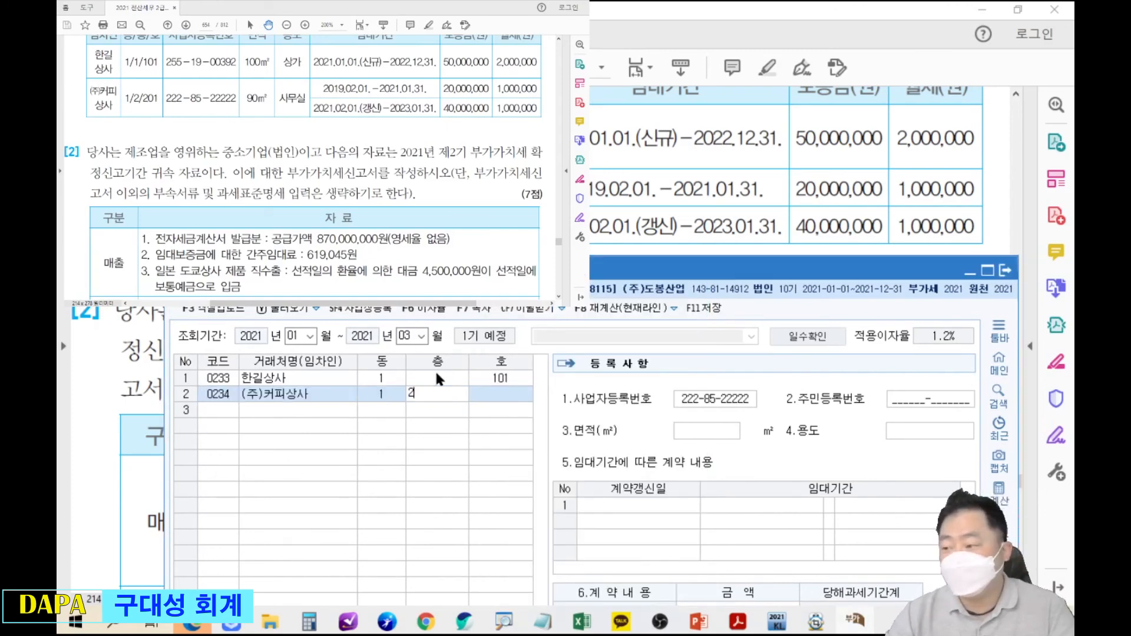
text(201)
key(Return)
key(Return)
key(Return)
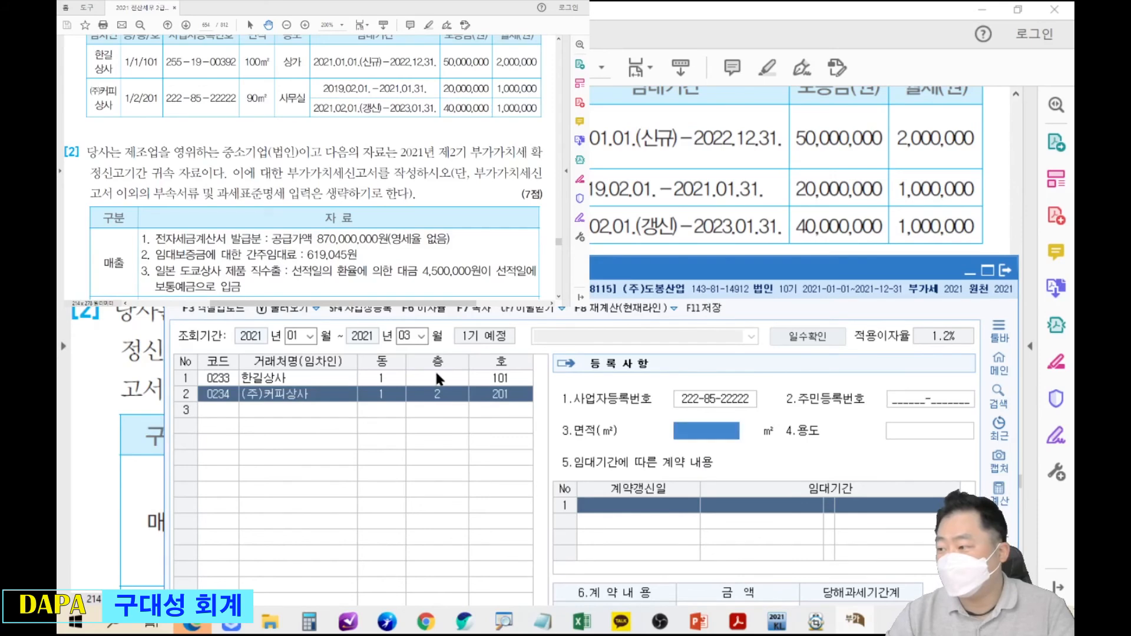
text(90)
key(Return)
text(사뭇실)
key(Return)
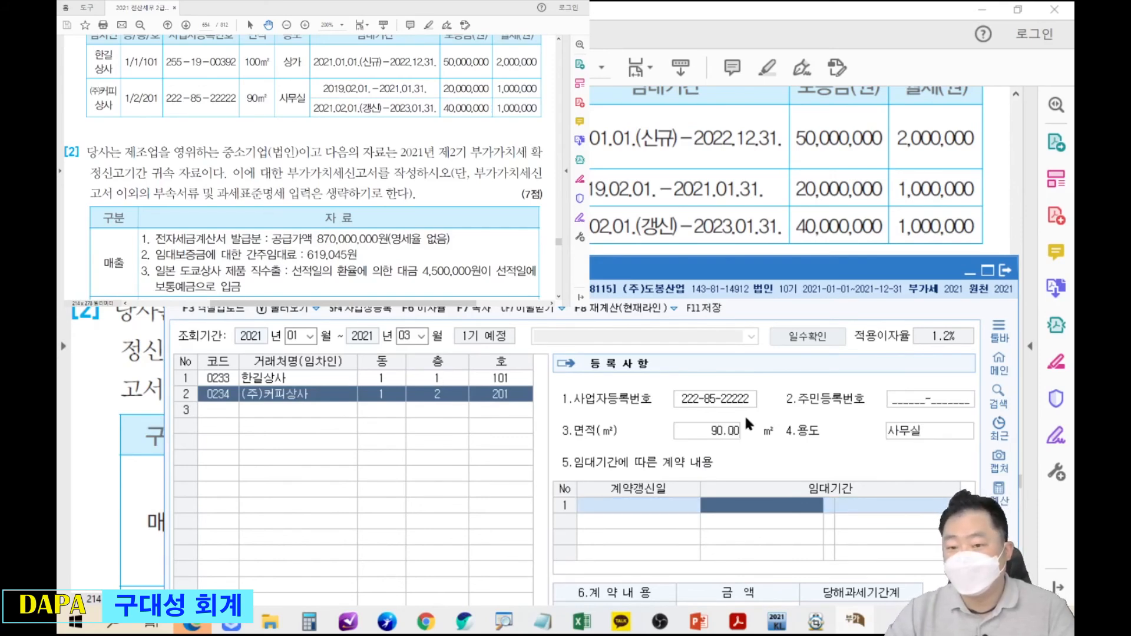
Enter the first lease period 2019-02-01 to 2021-01-31.
drag(747, 269, 731, 264)
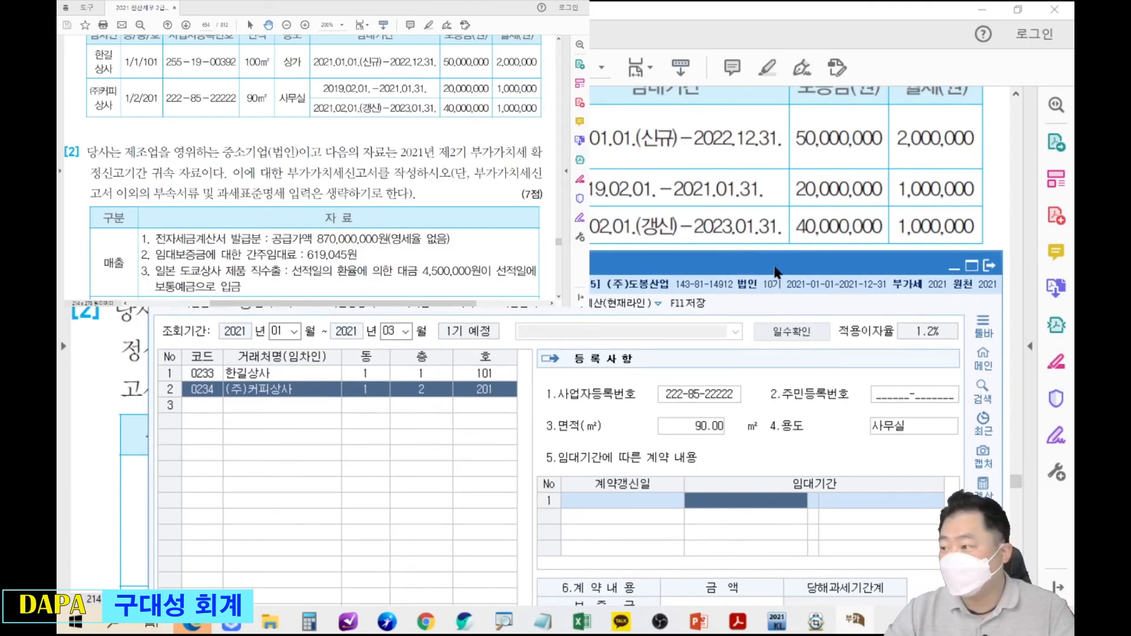
text(2019-02-01)
key(Return)
text(2021-01-31)
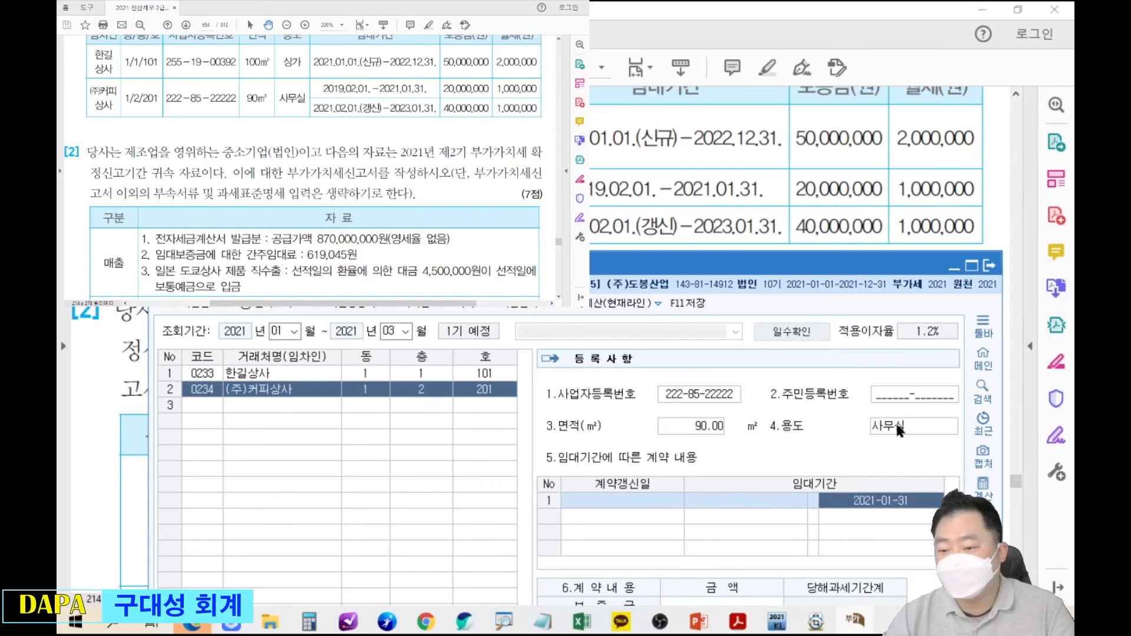
key(Return)
drag(886, 268, 899, 77)
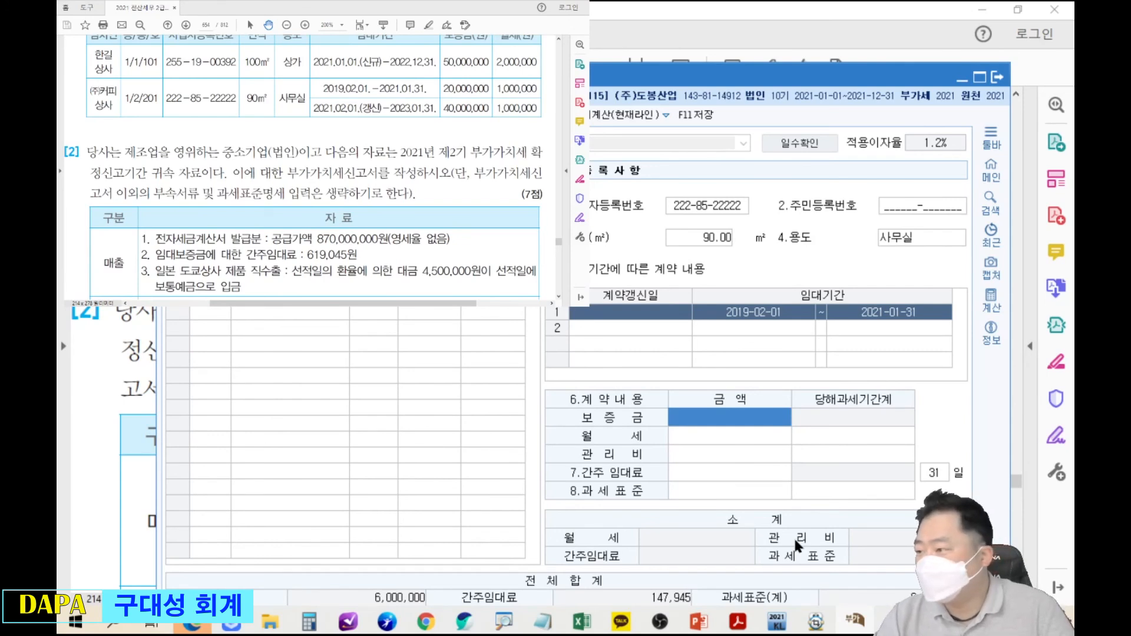
Record the first lease's 20,000,000 deposit and 1,000,000 monthly rent.
text(20000000)
key(Return)
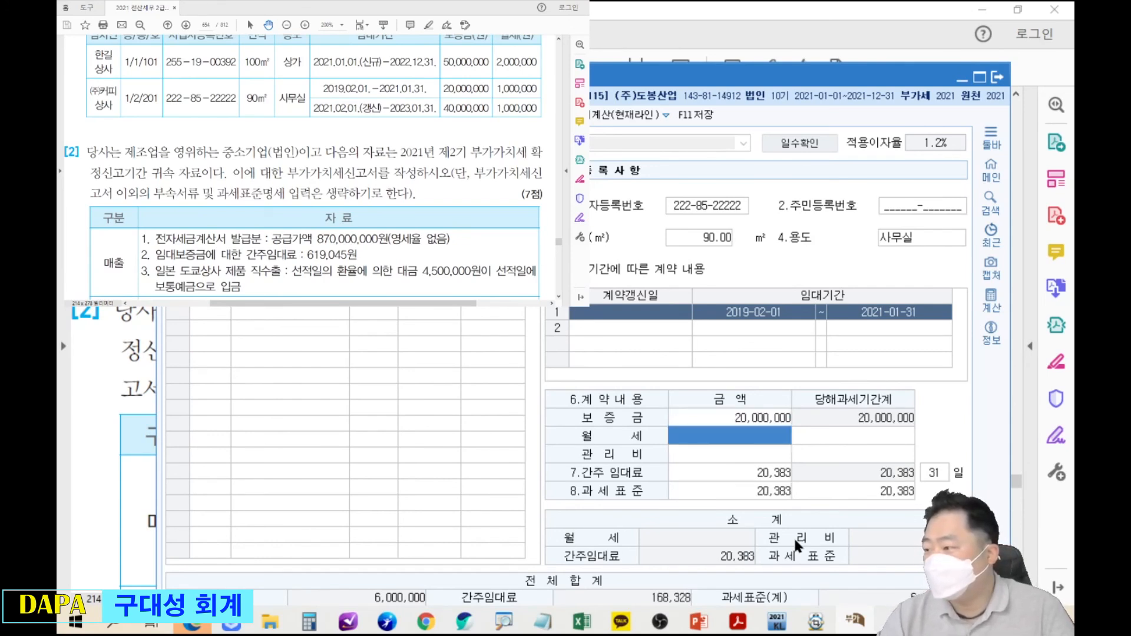
text(1000000)
key(Return)
key(Return)
key(Return)
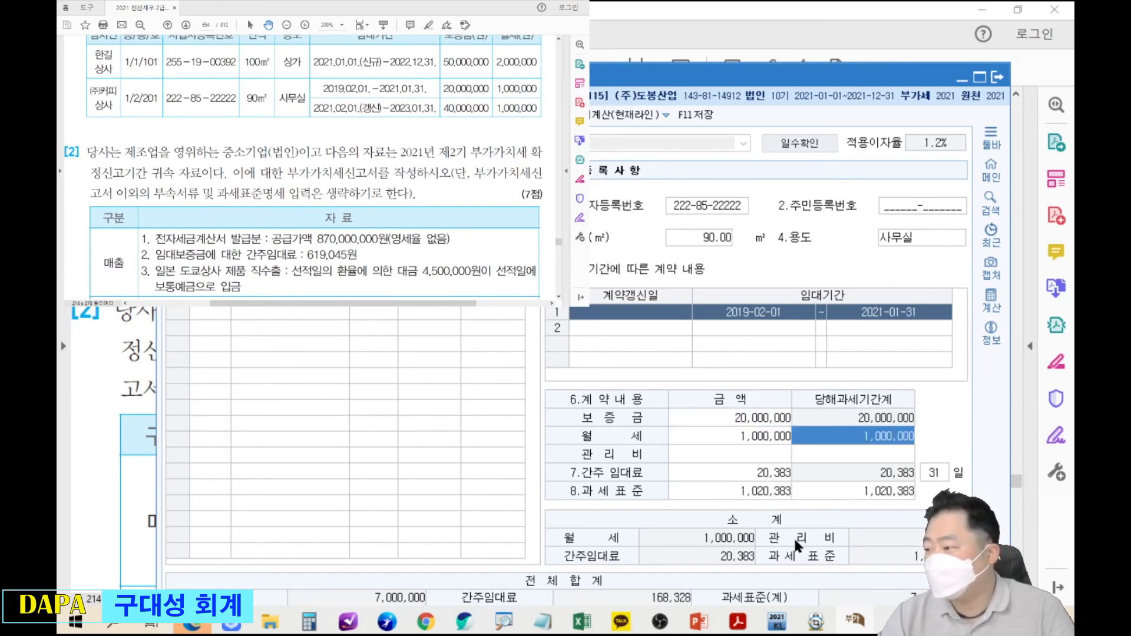
key(Return)
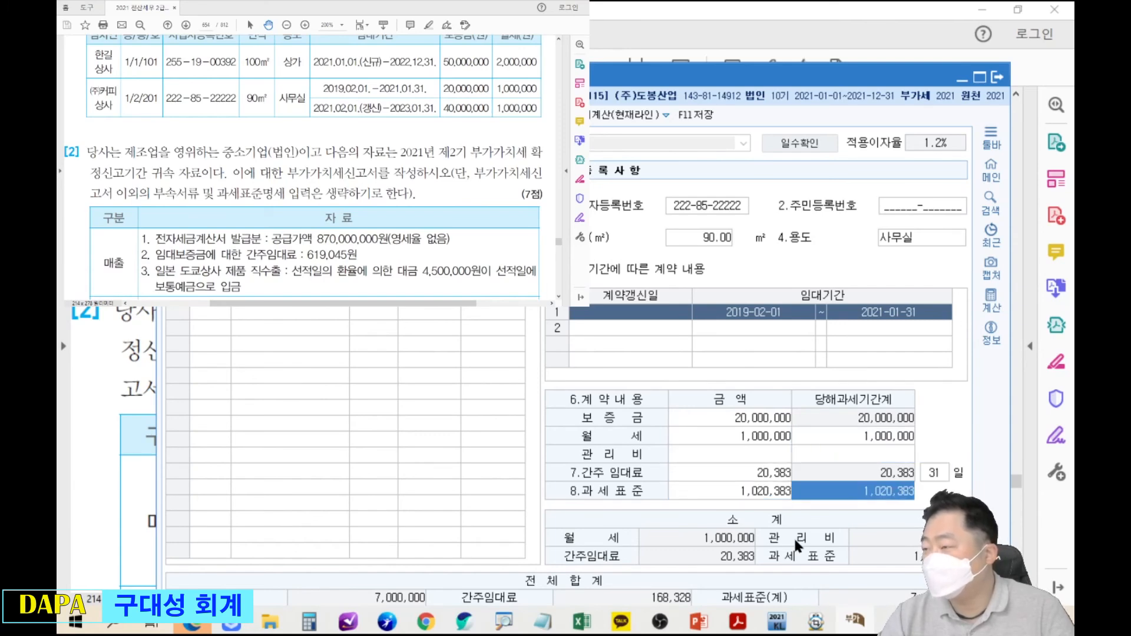
Add a renewal lease 2021-02-01 to 2023-01-31 with 40,000,000 deposit and 1,000,000 rent.
key(Return)
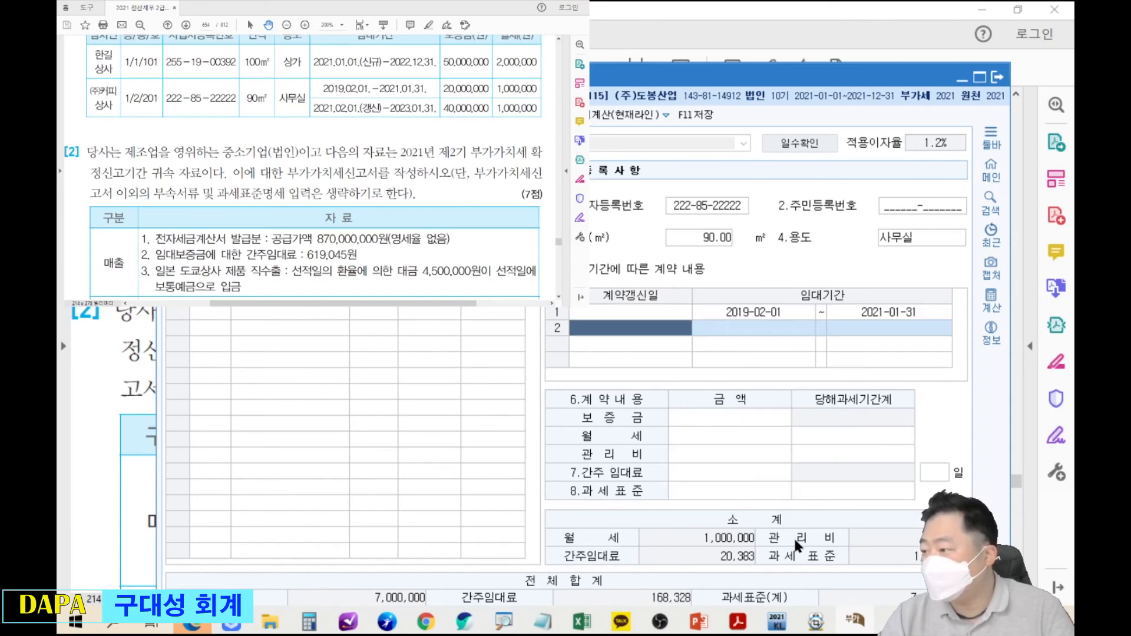
key(Return)
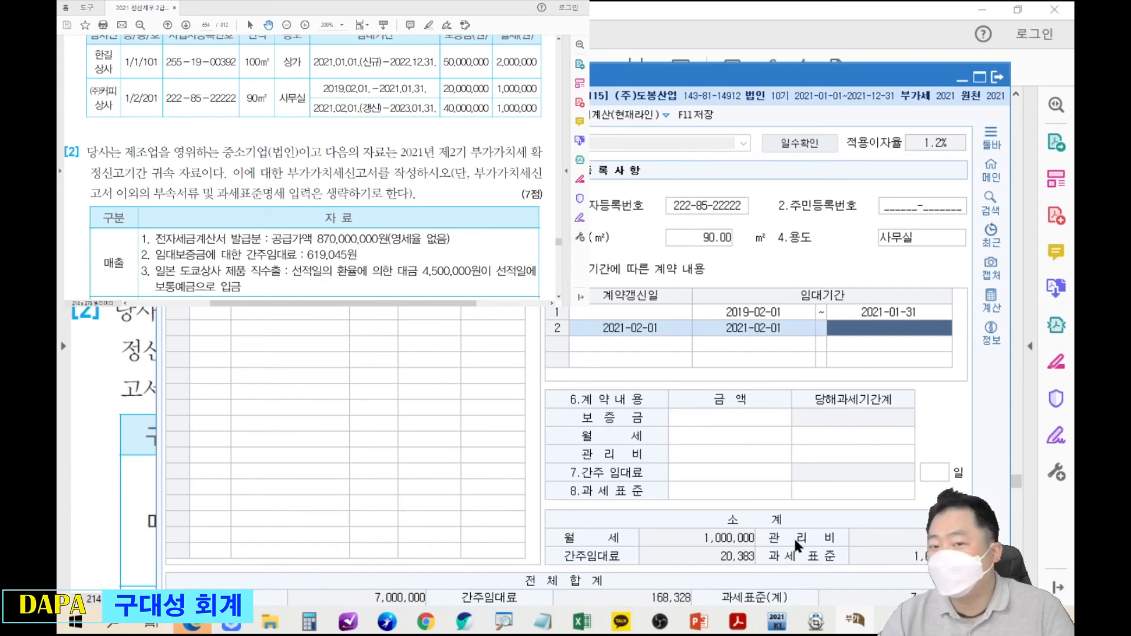
text(20230131)
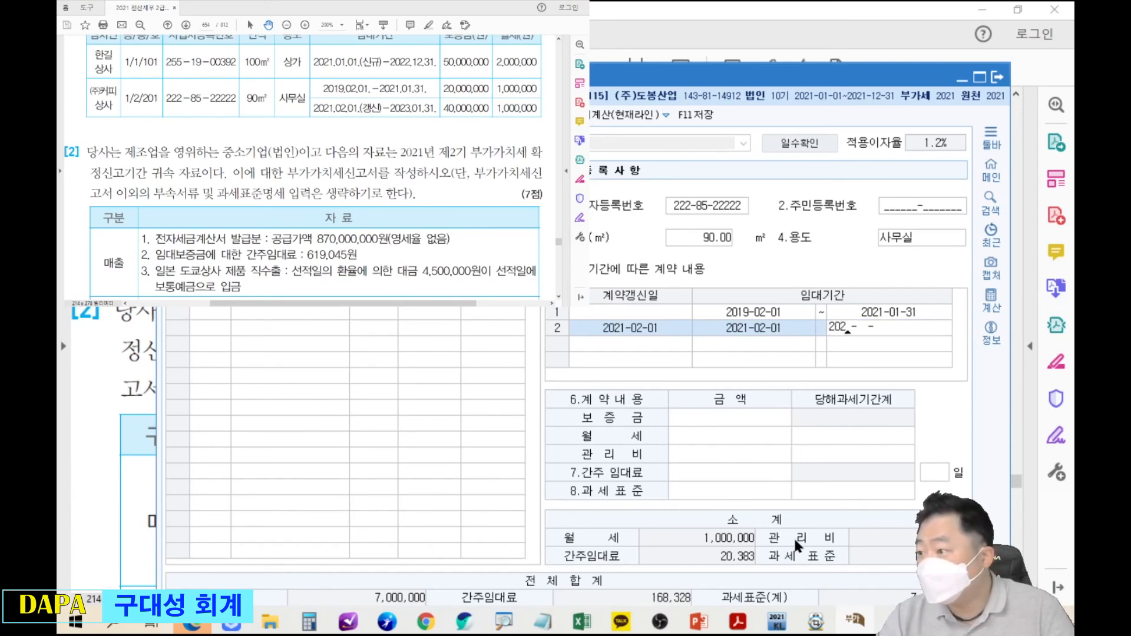
key(Return)
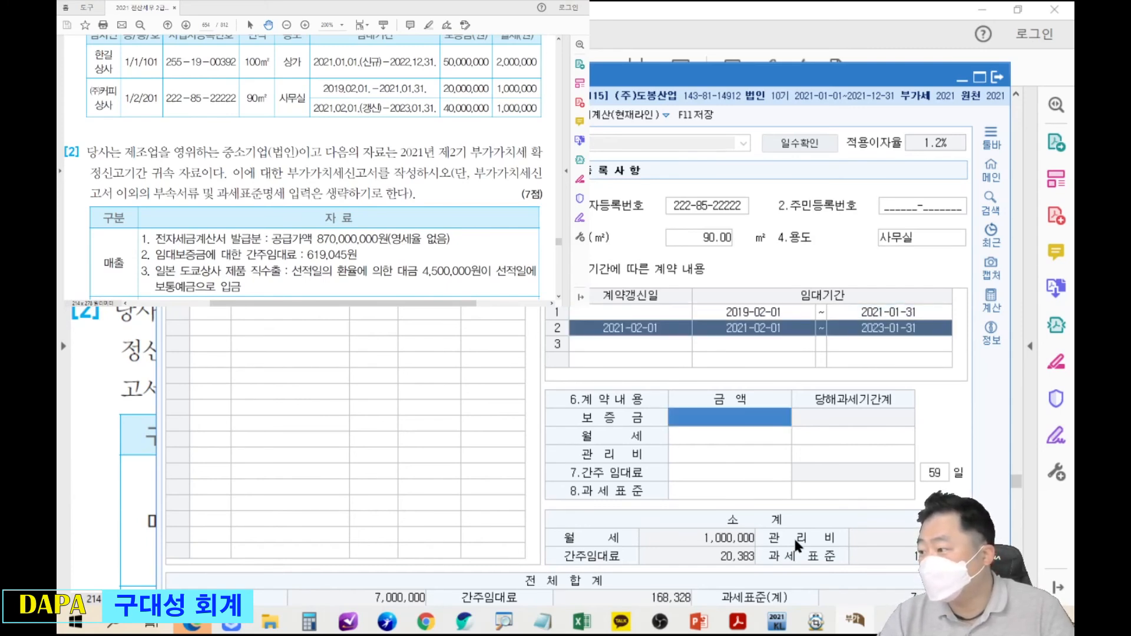
text(40000000)
key(Return)
text(1000000)
key(Return)
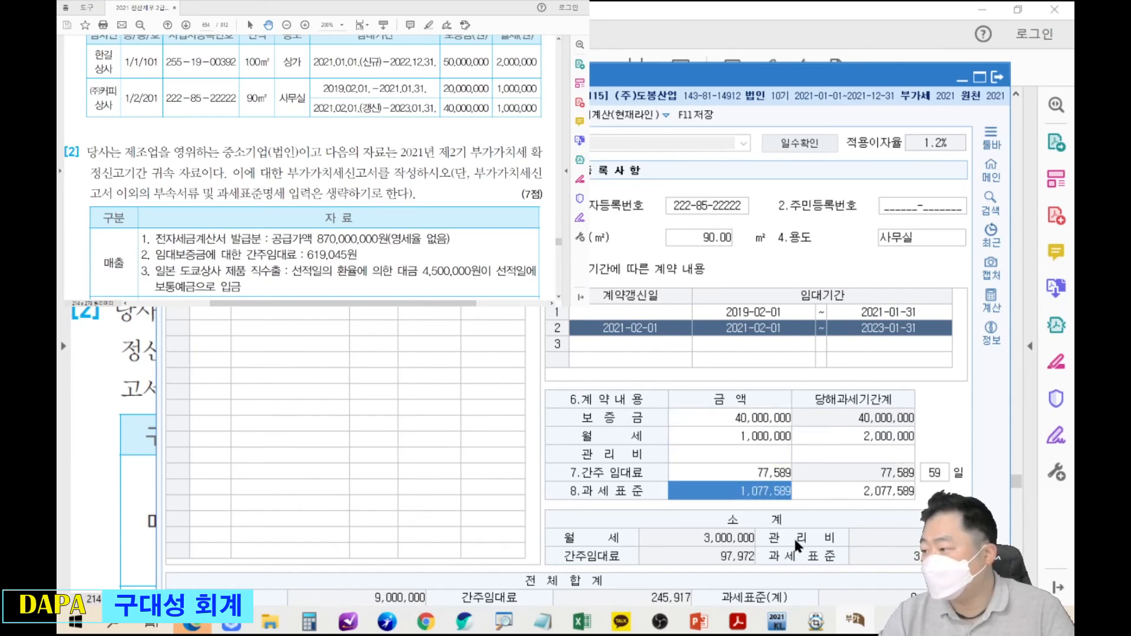
key(Return)
drag(768, 79, 816, 271)
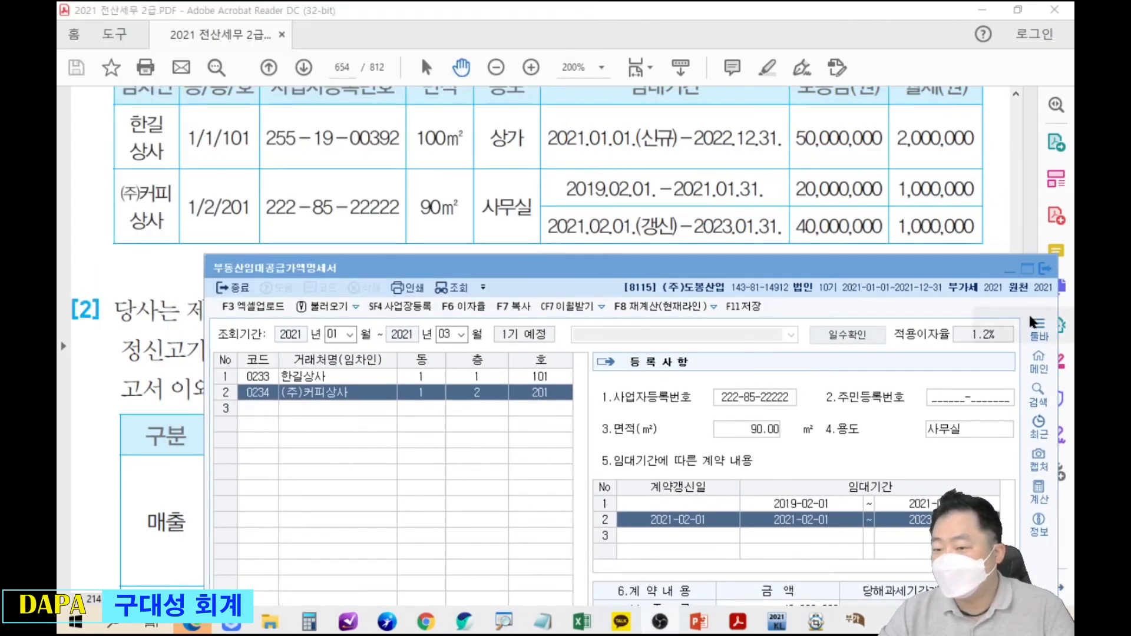
Raise the rental statement window and move down to the blank third tenant row.
drag(931, 265, 865, 52)
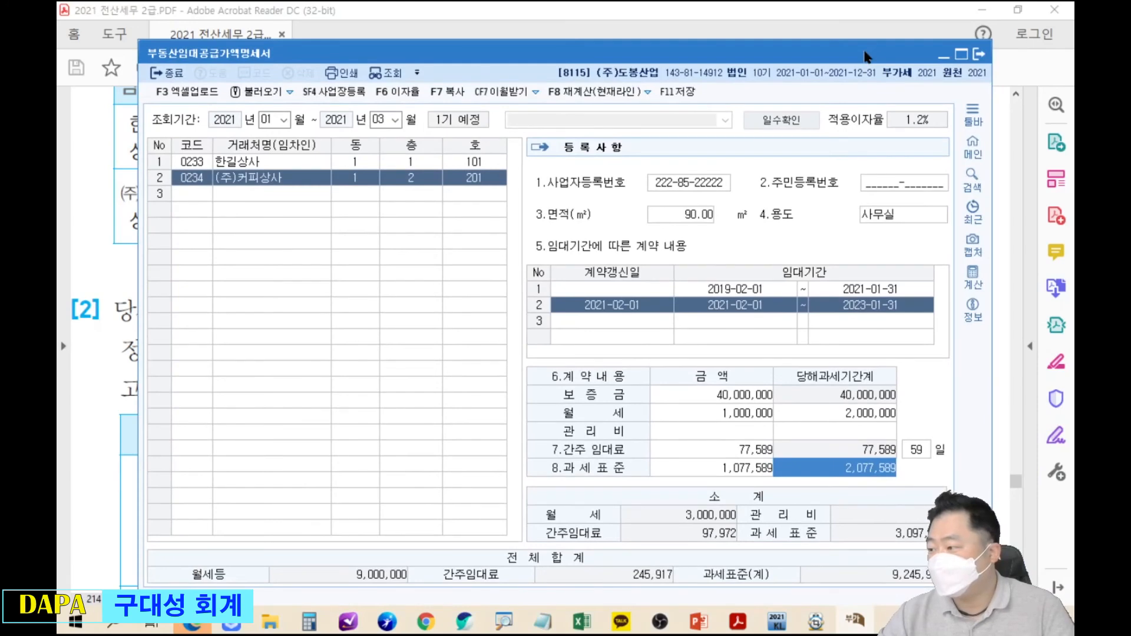
key(Down)
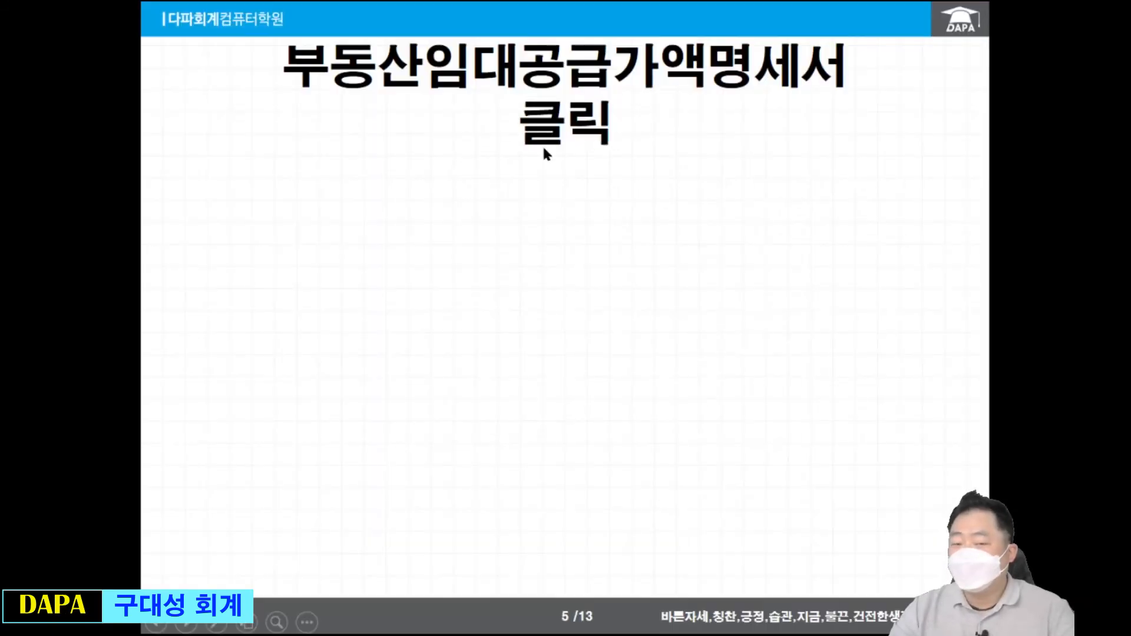
Reveal the statement screenshot, then advance to the 회계관리 main-menu slide.
click(544, 149)
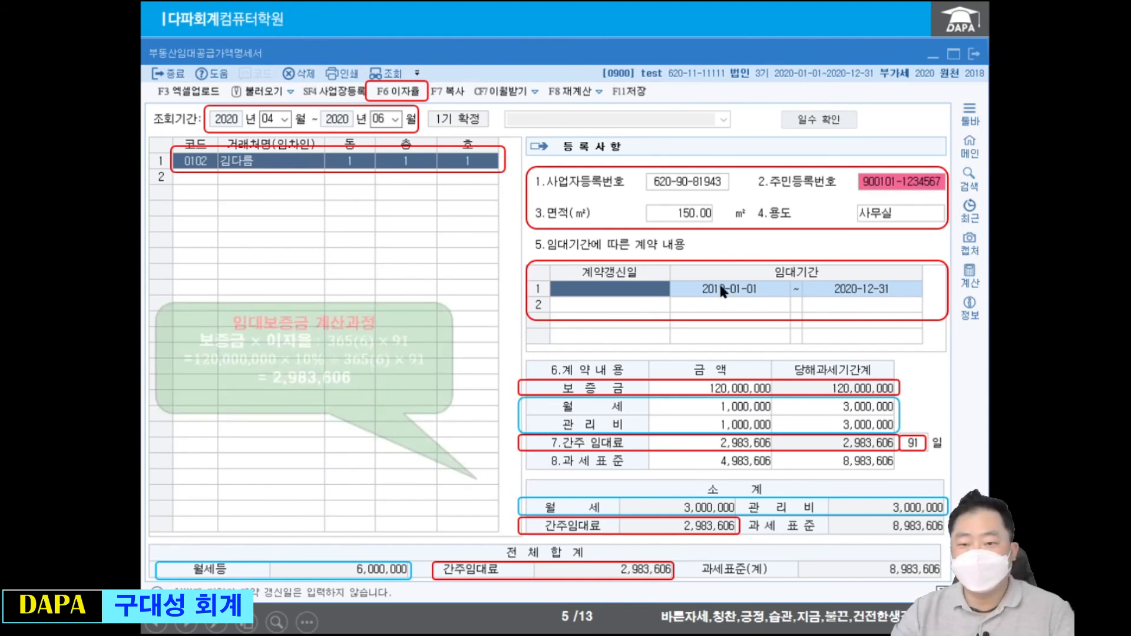
key(Right)
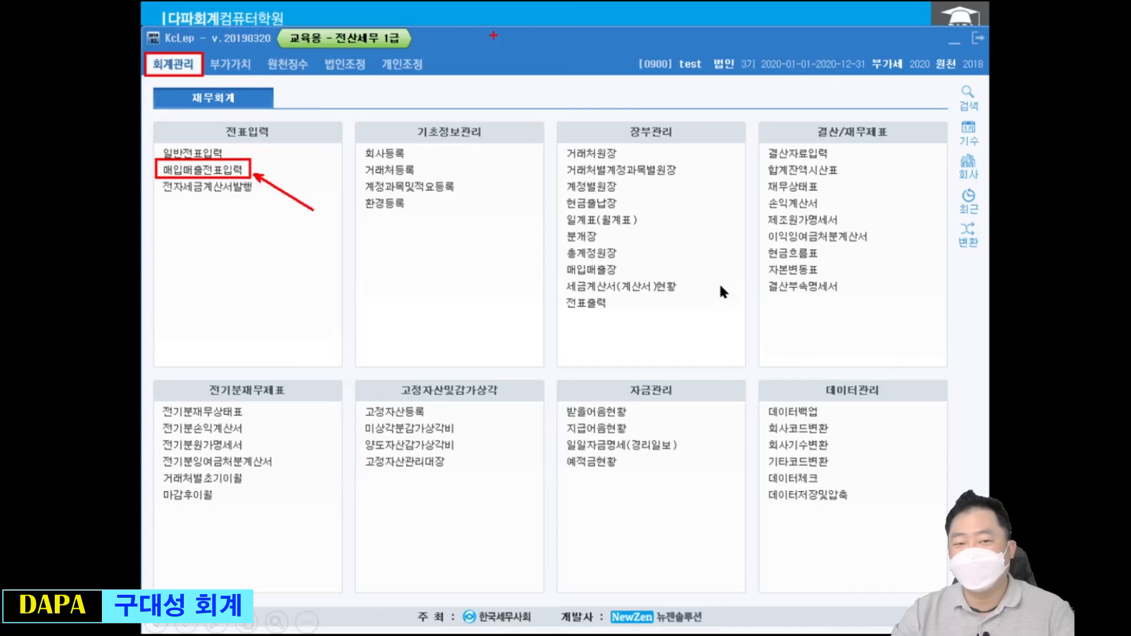
Step through the voucher-entry slide's callouts (건별, 2,983,606, 혼합, 부가세예수금) to the VAT return slide.
key(Right)
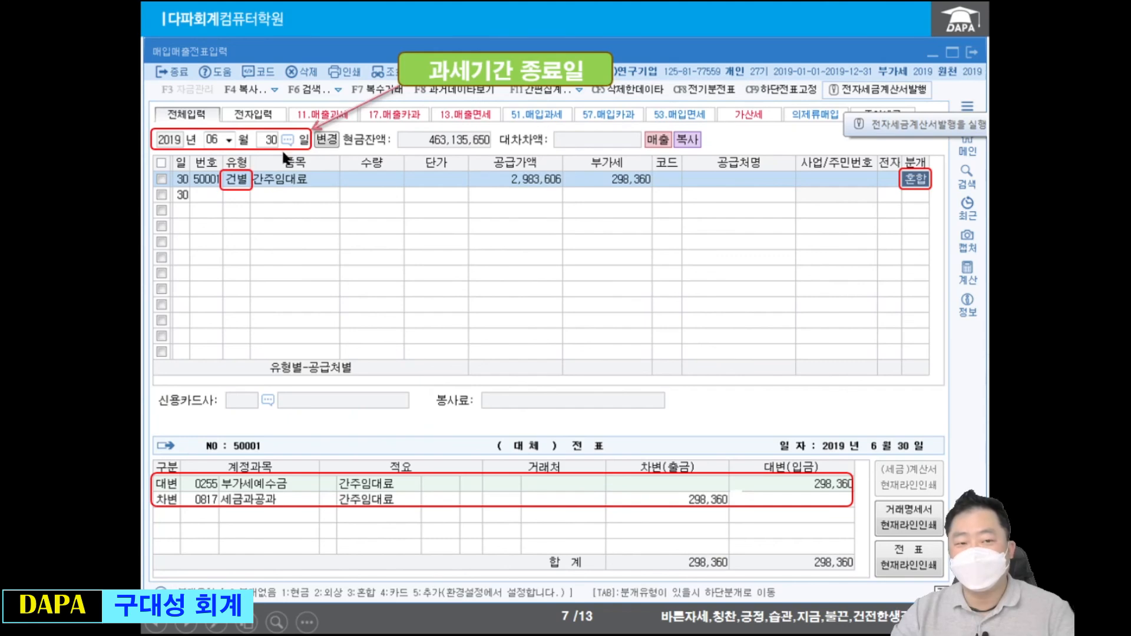
click(311, 219)
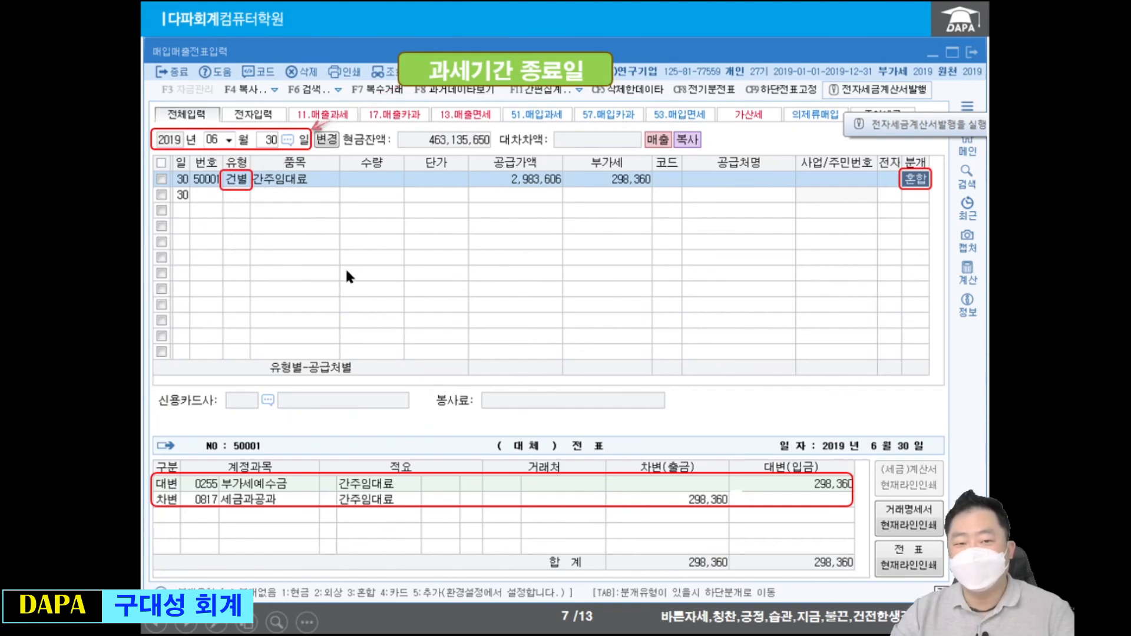
click(468, 299)
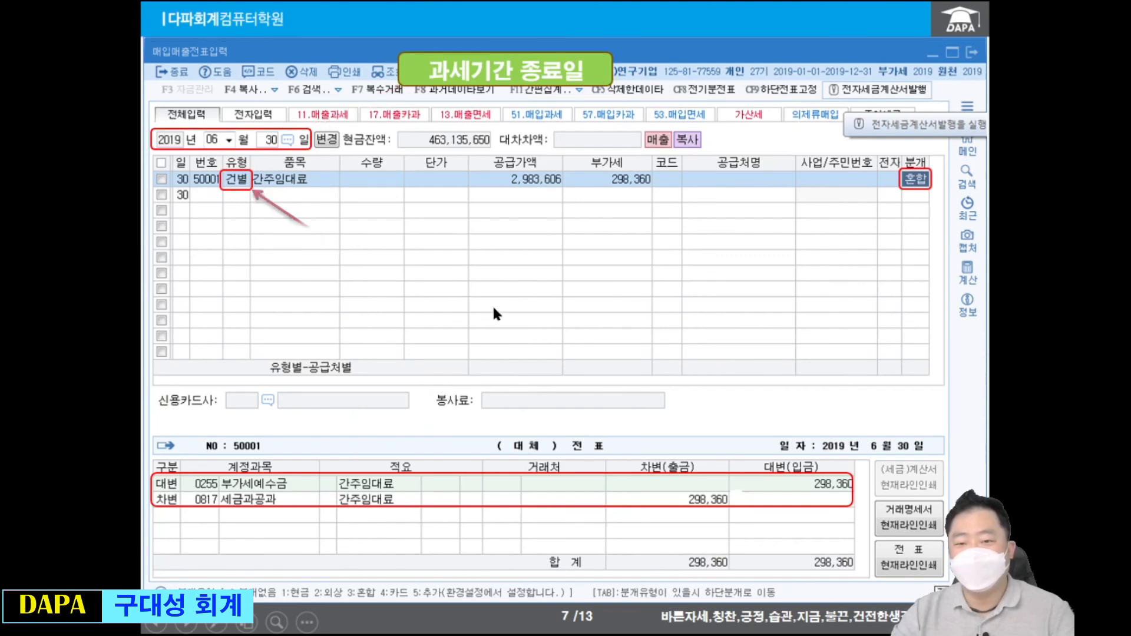
click(601, 226)
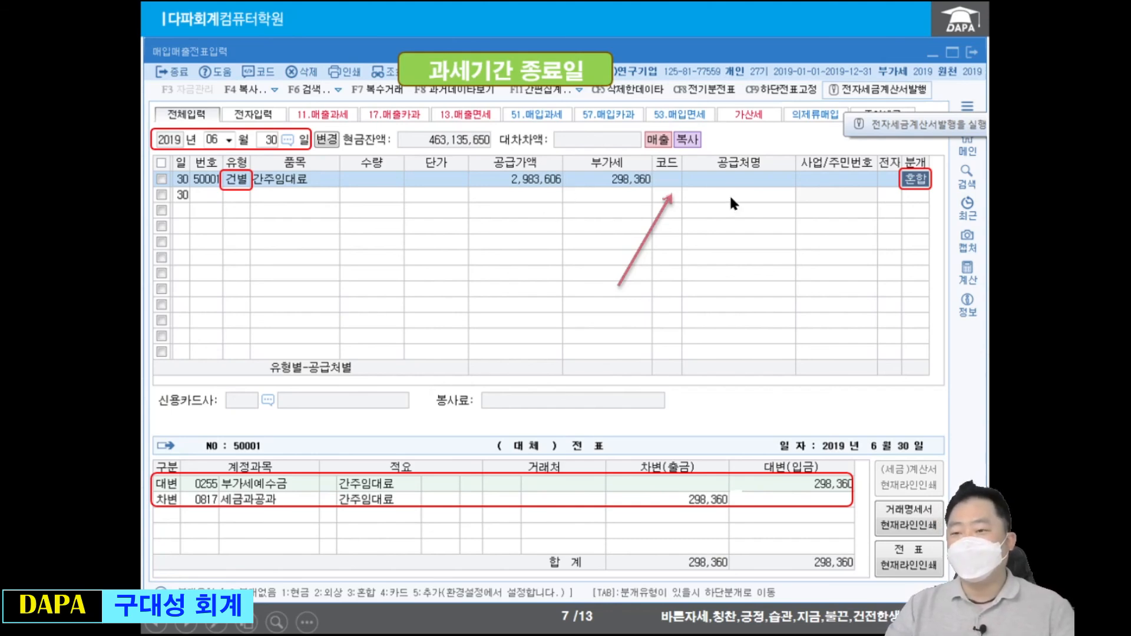
click(831, 224)
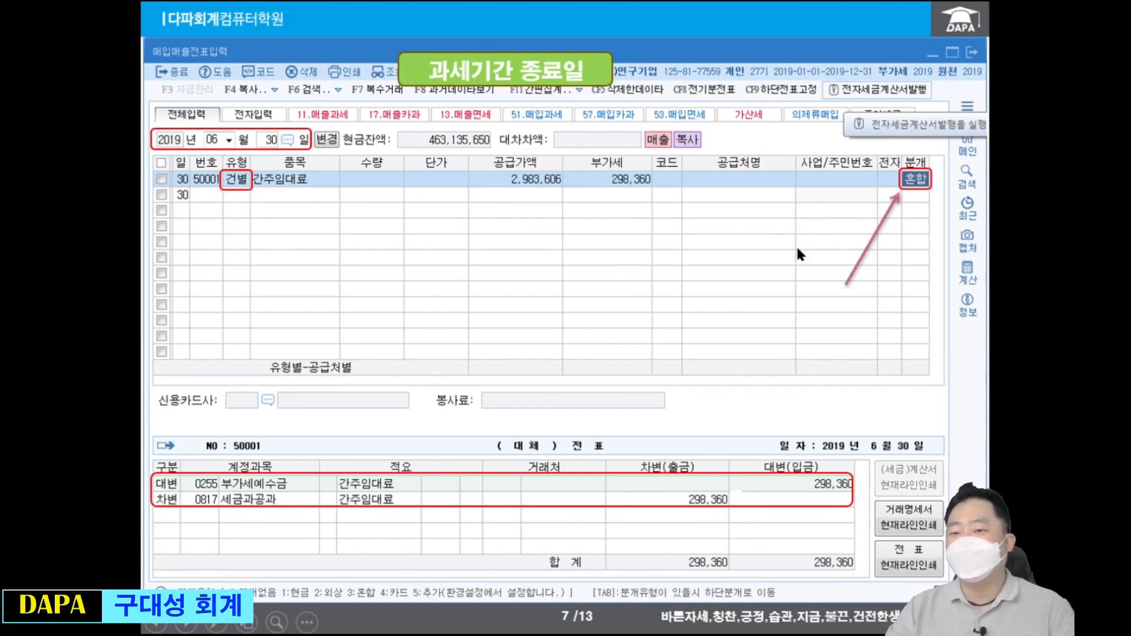
click(788, 343)
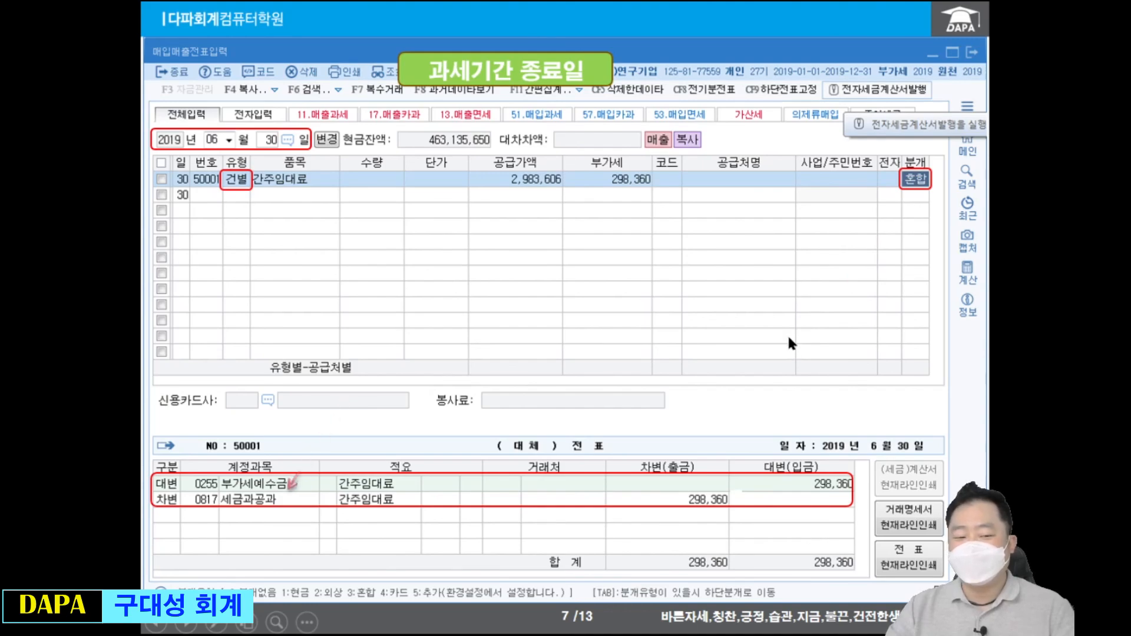
click(876, 340)
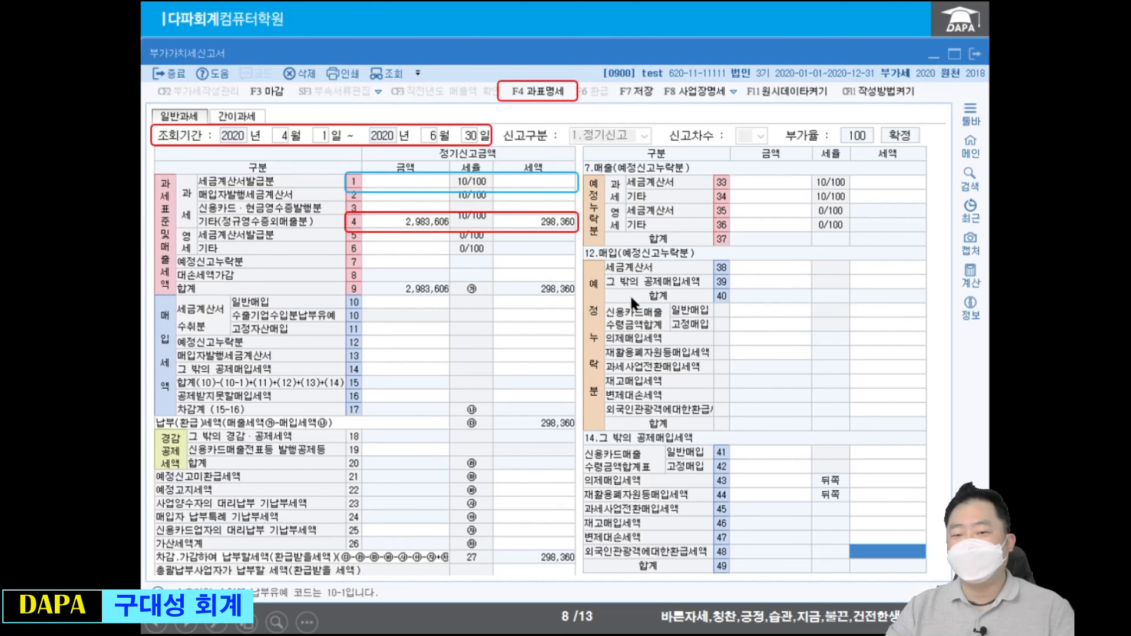
Advance through the tax base details slide to slide 10, 주요내용.
click(671, 302)
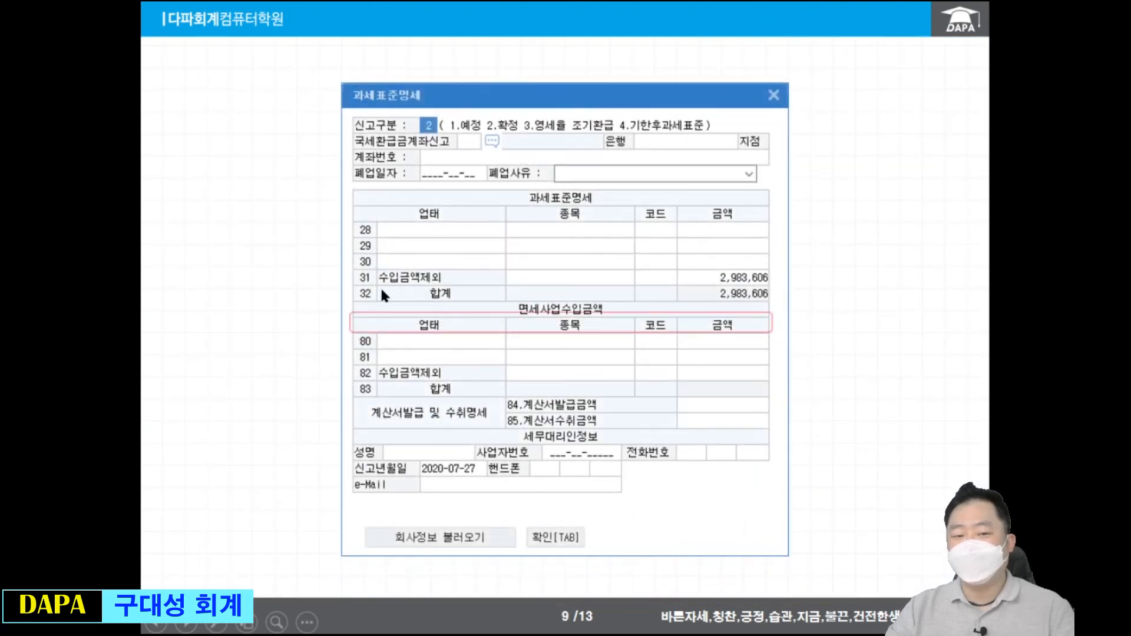
click(736, 340)
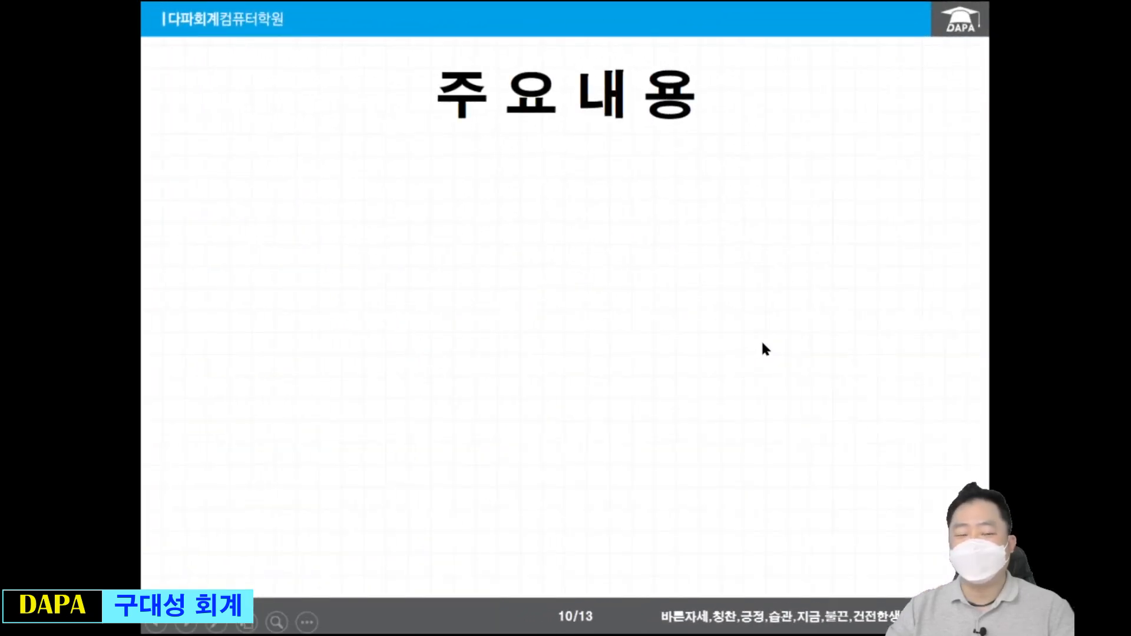